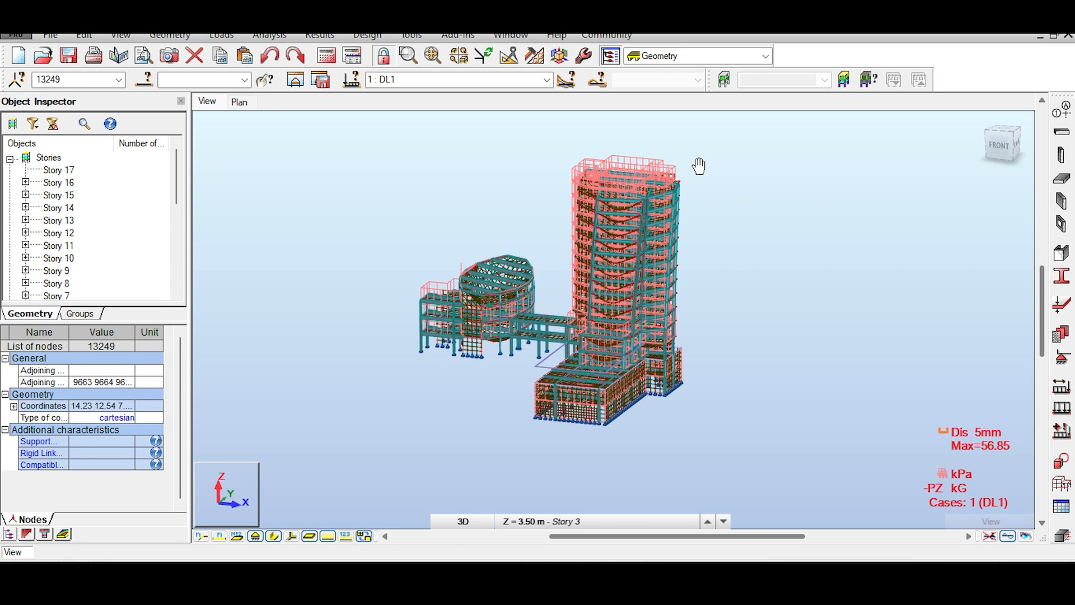
# Step: Examine the deformed tower under load case DL1, from the whole building up close to its roof framing
pyautogui.scroll(1, 697, 166)
pyautogui.moveTo(634, 153); pyautogui.dragTo(634, 185, button='middle')
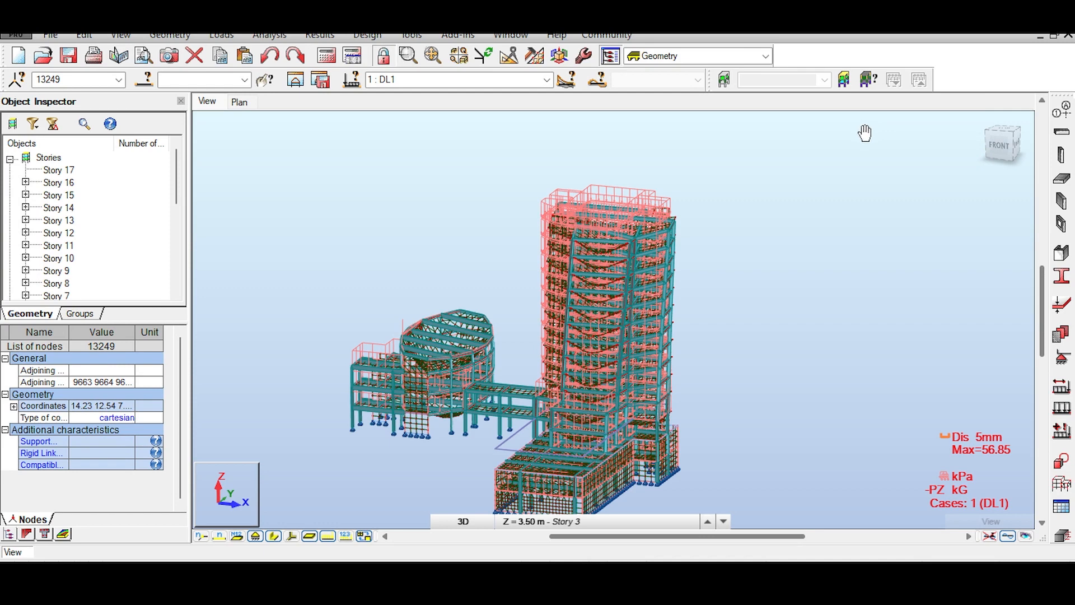
pyautogui.moveTo(692, 163); pyautogui.dragTo(758, 83, button='middle')
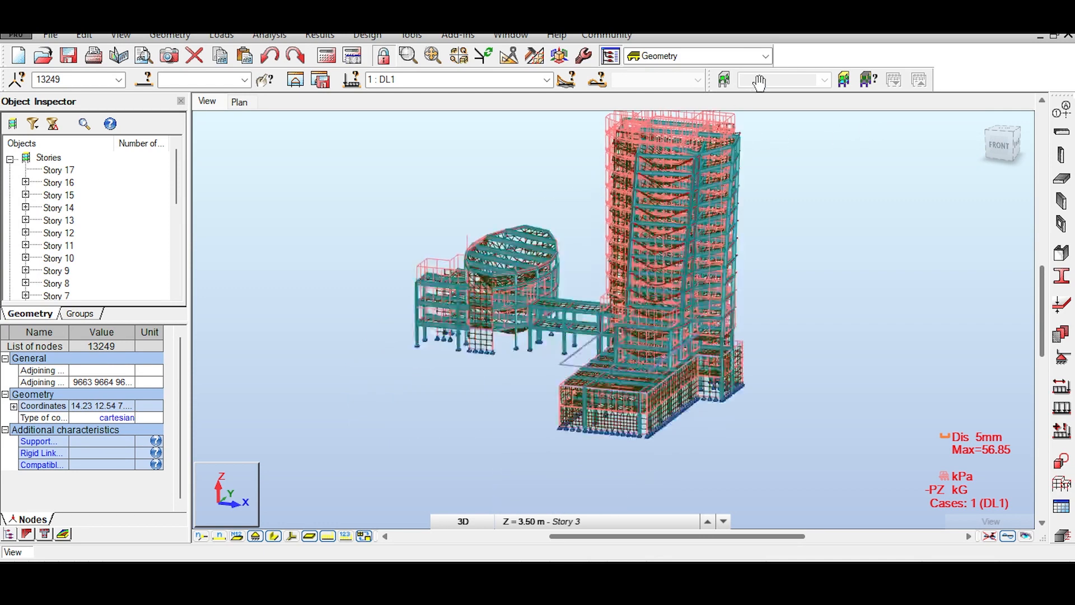
pyautogui.moveTo(733, 210); pyautogui.dragTo(714, 241, button='middle')
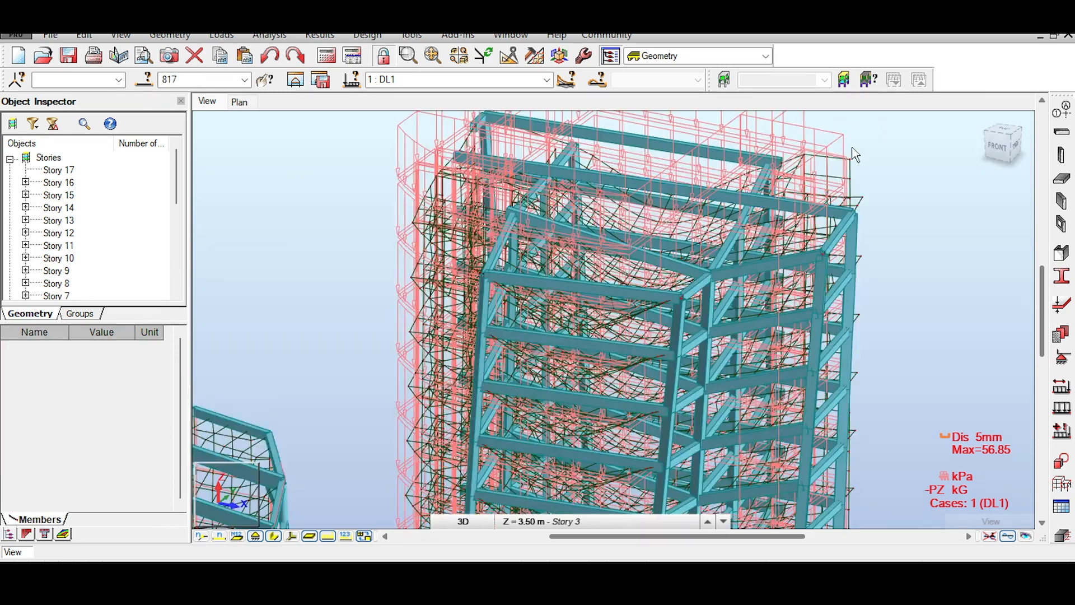
pyautogui.moveTo(874, 138); pyautogui.dragTo(848, 148, button='middle')
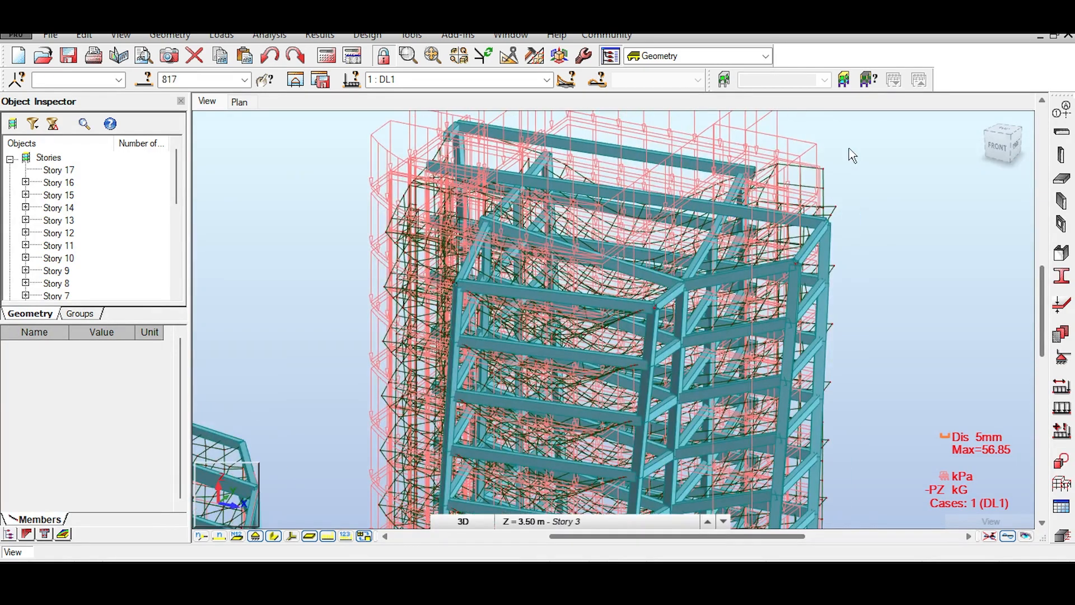
pyautogui.click(847, 148)
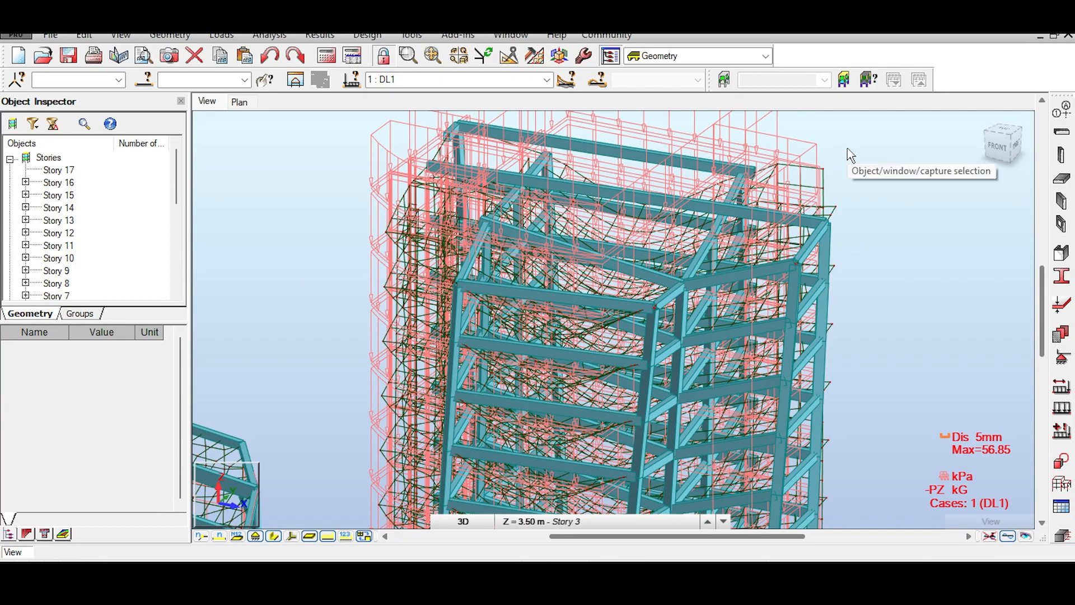
pyautogui.scroll(-2, 847, 148)
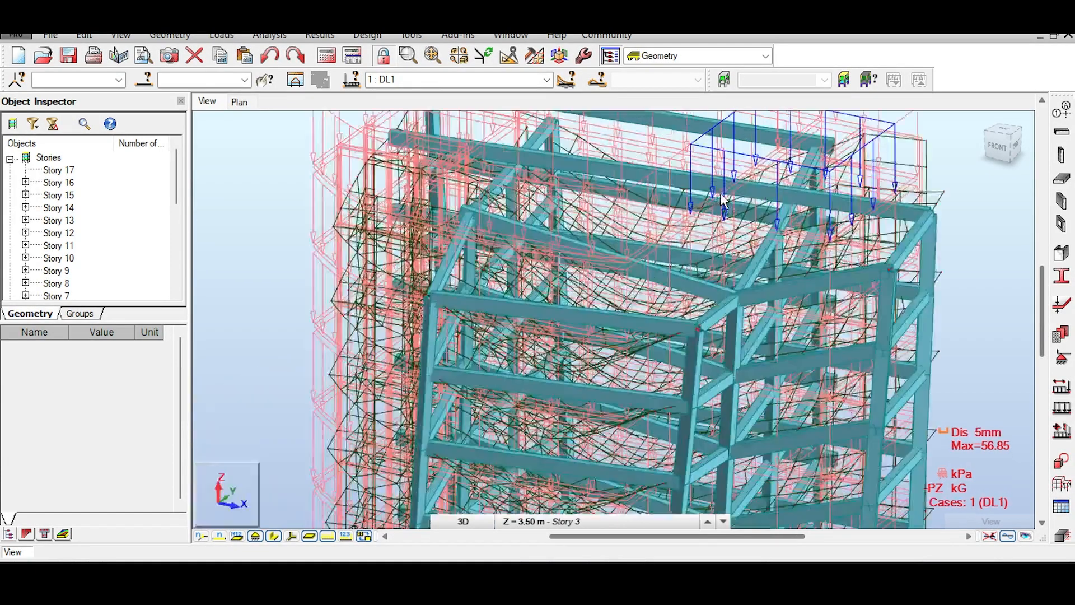
pyautogui.scroll(1, 718, 193)
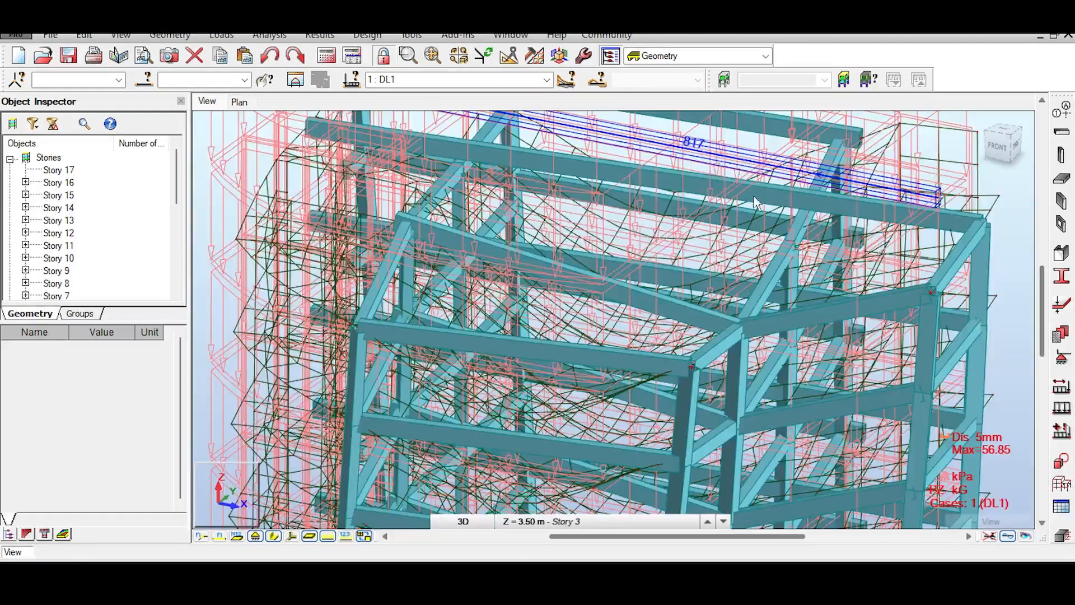
# Step: Inspect the deflected roof beams and their connections to the columns from the front, above and behind
pyautogui.moveTo(1002, 146)
pyautogui.mouseDown()
pyautogui.moveTo(943, 139)
pyautogui.moveTo(1015, 148)
pyautogui.mouseUp()
pyautogui.keyDown('shift'); pyautogui.moveTo(445, 210); pyautogui.dragTo(434, 363, button='middle'); pyautogui.keyUp('shift')
pyautogui.moveTo(1012, 184); pyautogui.dragTo(995, 152)
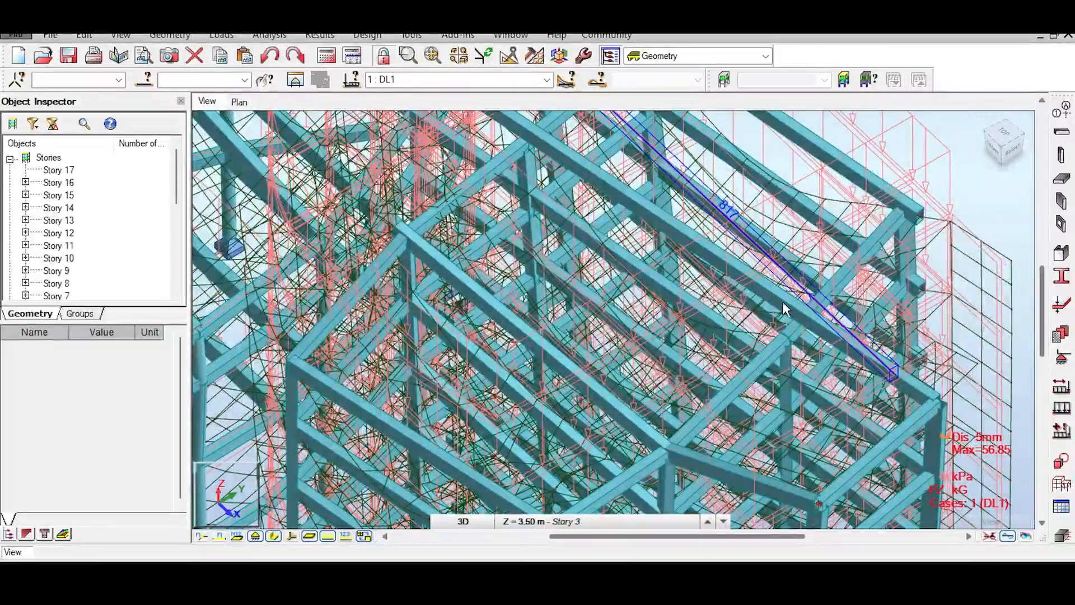
pyautogui.moveTo(1002, 150); pyautogui.dragTo(1009, 137)
pyautogui.scroll(-1, 764, 210)
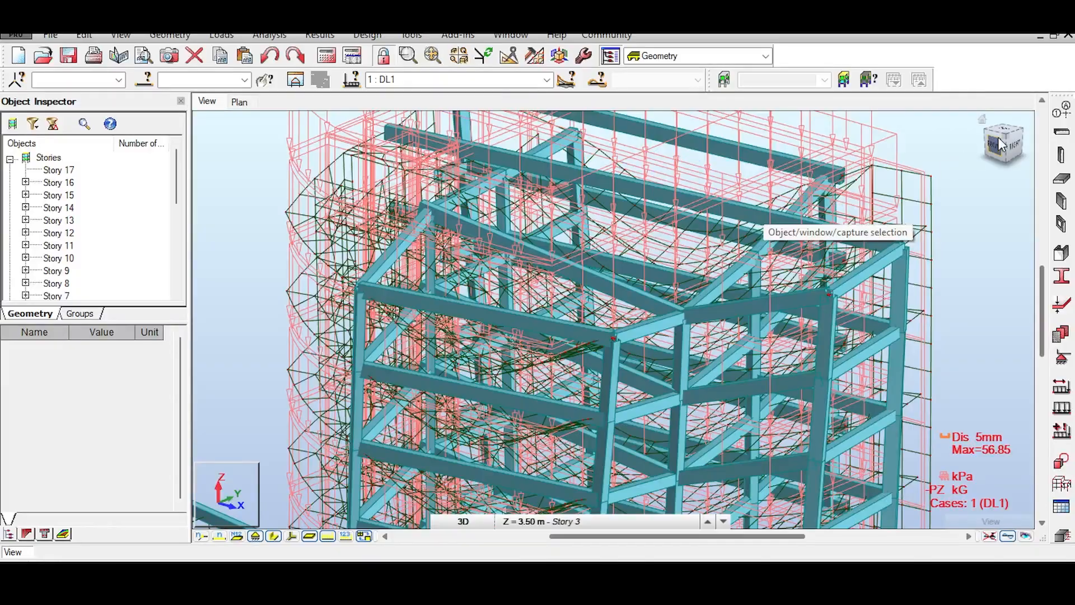
pyautogui.moveTo(1005, 135); pyautogui.dragTo(838, 201)
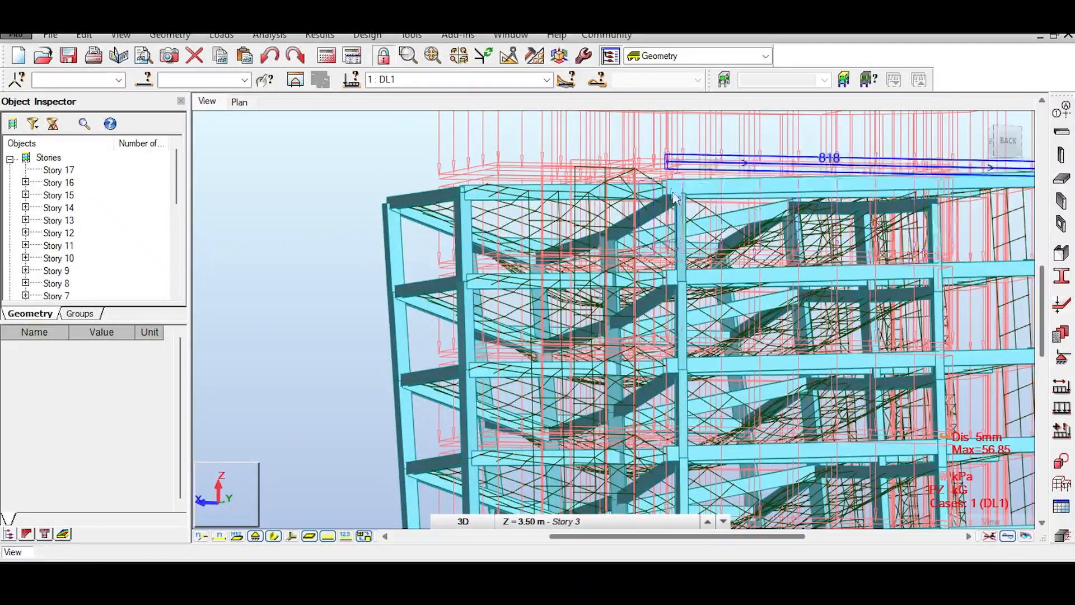
pyautogui.moveTo(1006, 145); pyautogui.dragTo(1042, 193)
pyautogui.moveTo(809, 178); pyautogui.dragTo(749, 226, button='middle')
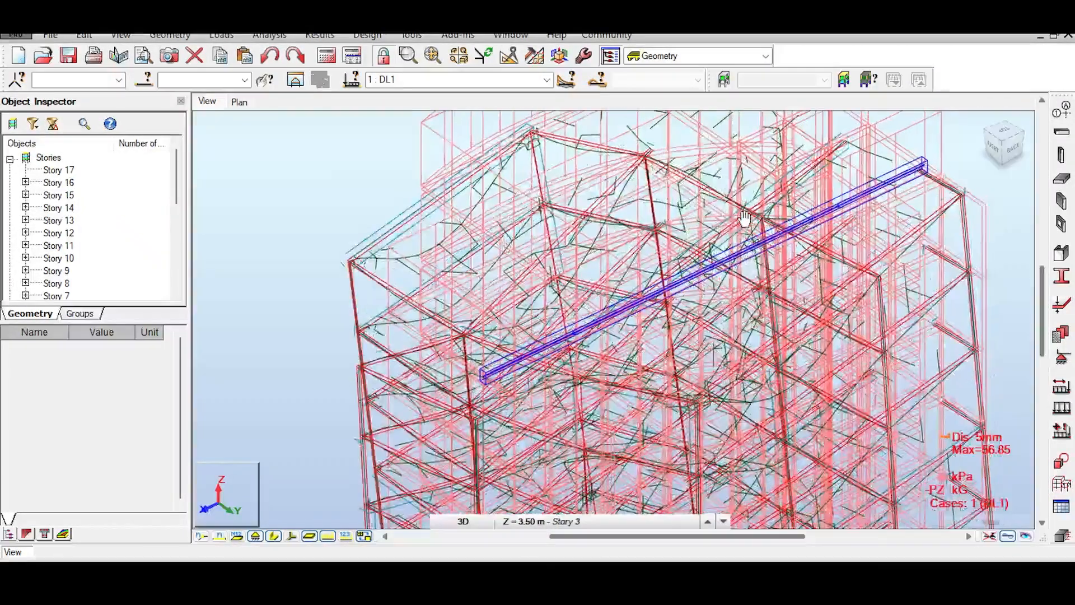
pyautogui.scroll(5, 750, 224)
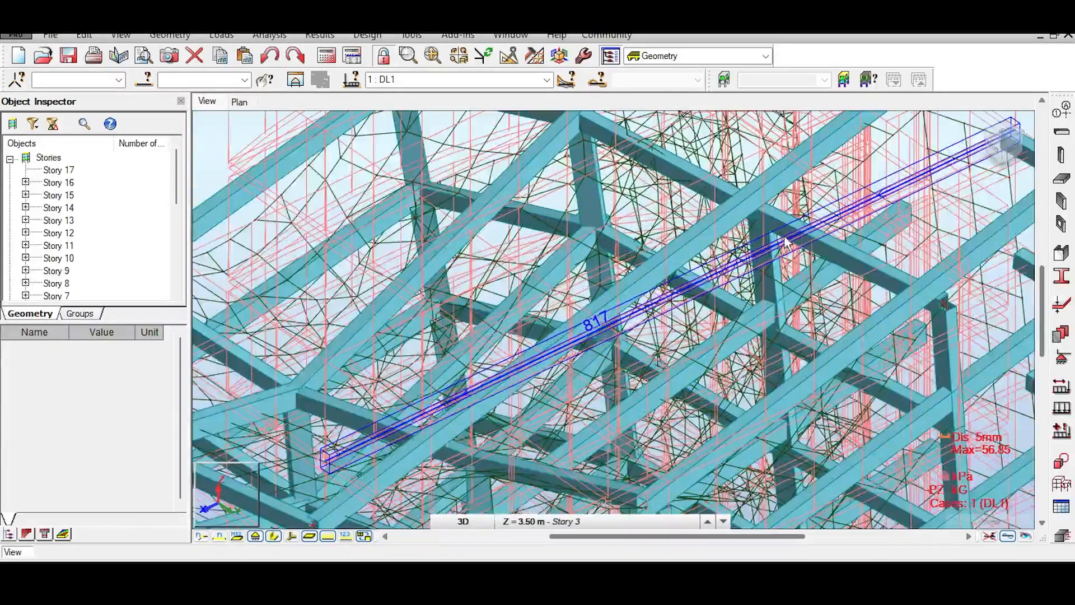
pyautogui.scroll(2, 766, 220)
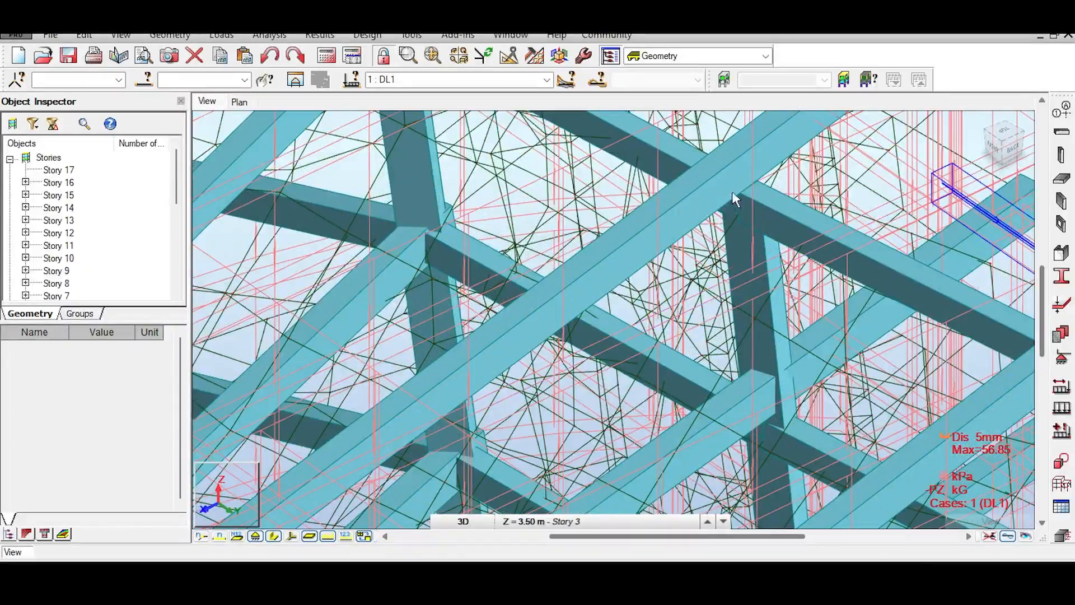
# Step: Filter the model by stories, isolating Story 17 and then Story 16
pyautogui.click(727, 81)
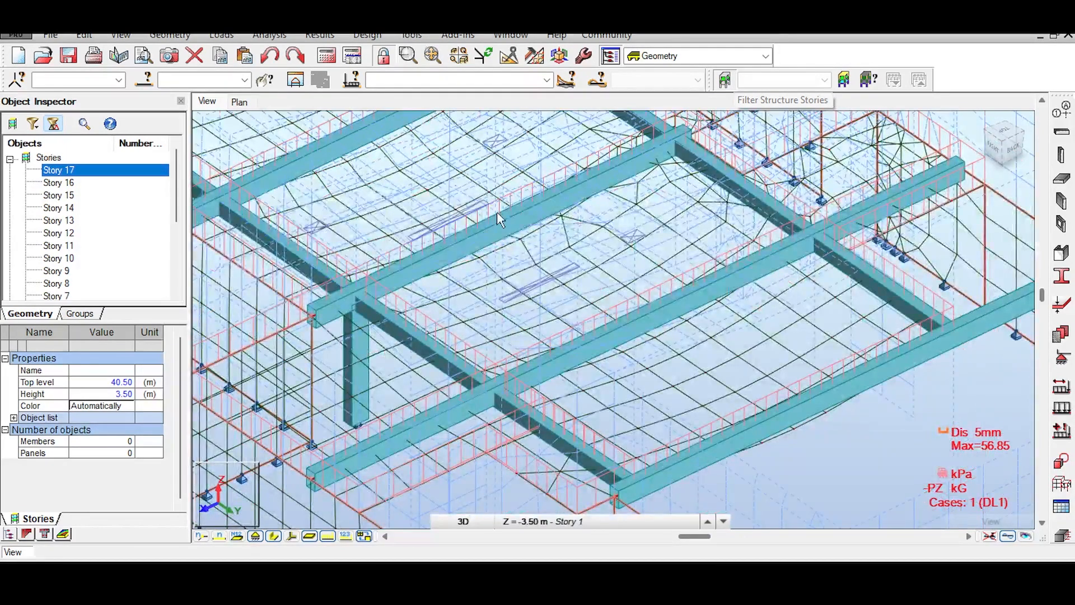
pyautogui.scroll(-3, 512, 212)
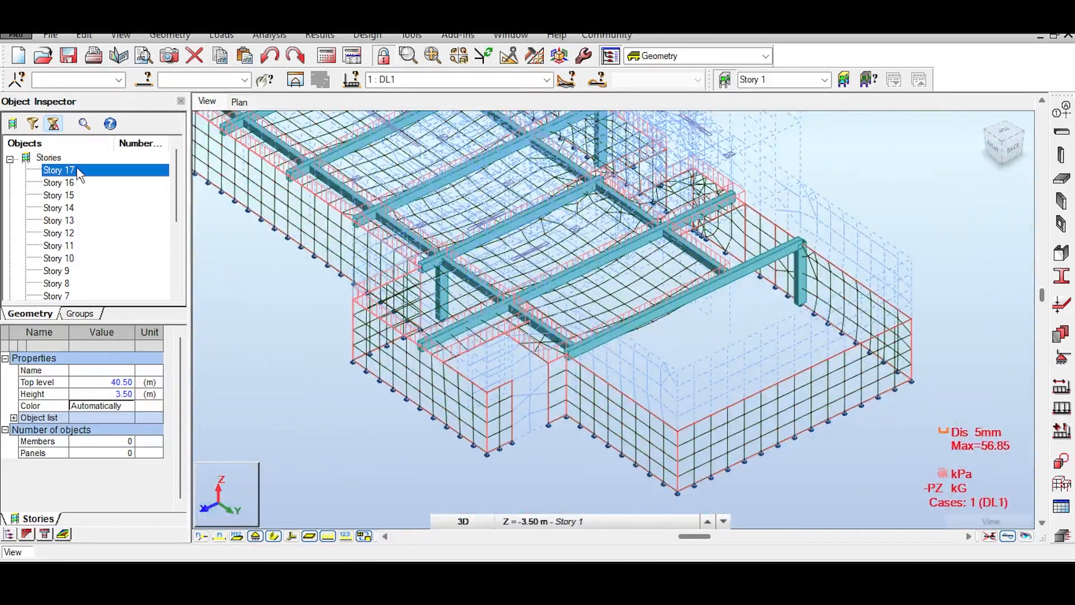
pyautogui.click(117, 170)
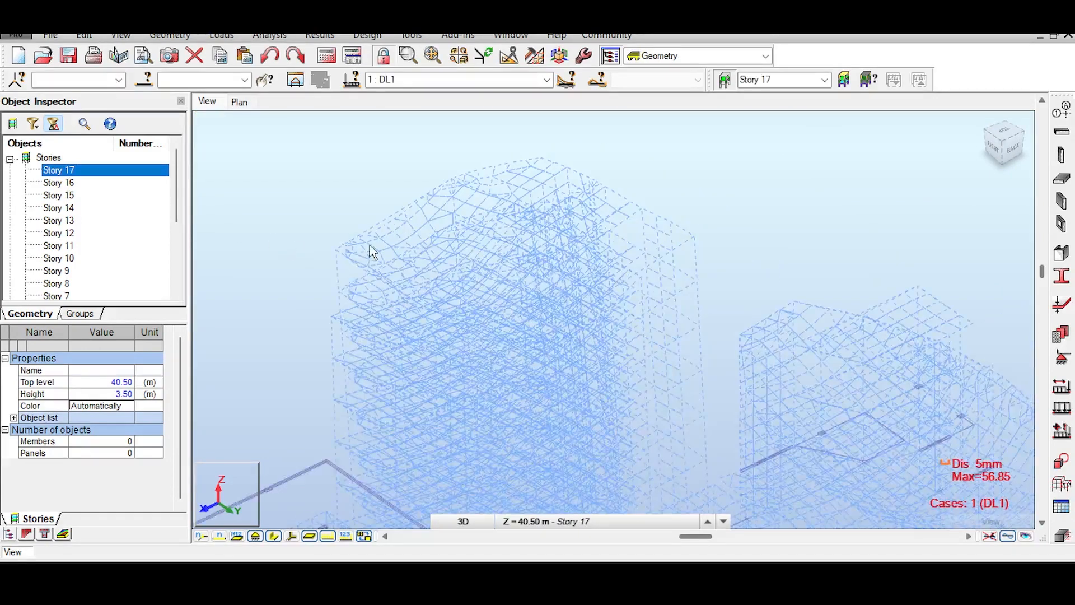
pyautogui.click(58, 183)
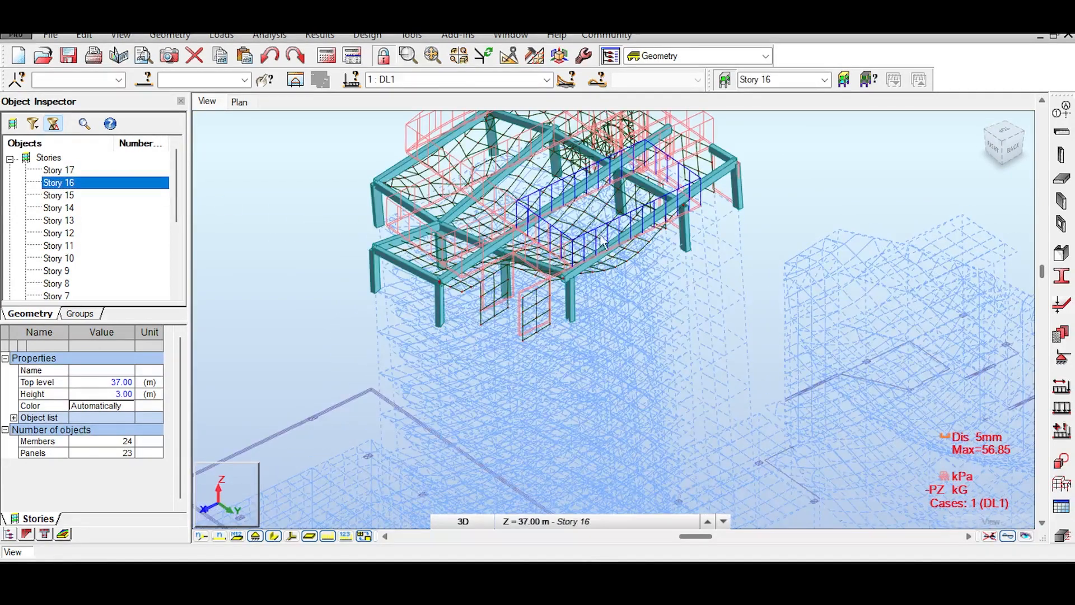
# Step: Examine Story 16's deflected slab, beam ends and column joints from behind and at an angle
pyautogui.scroll(5, 614, 208)
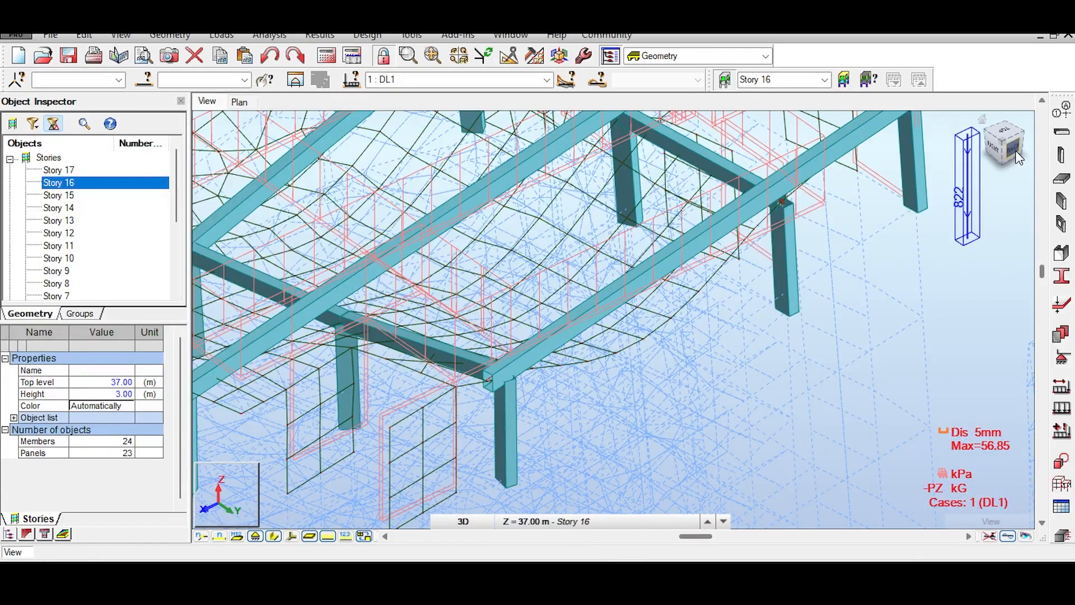
pyautogui.click(1011, 149)
pyautogui.scroll(5, 689, 184)
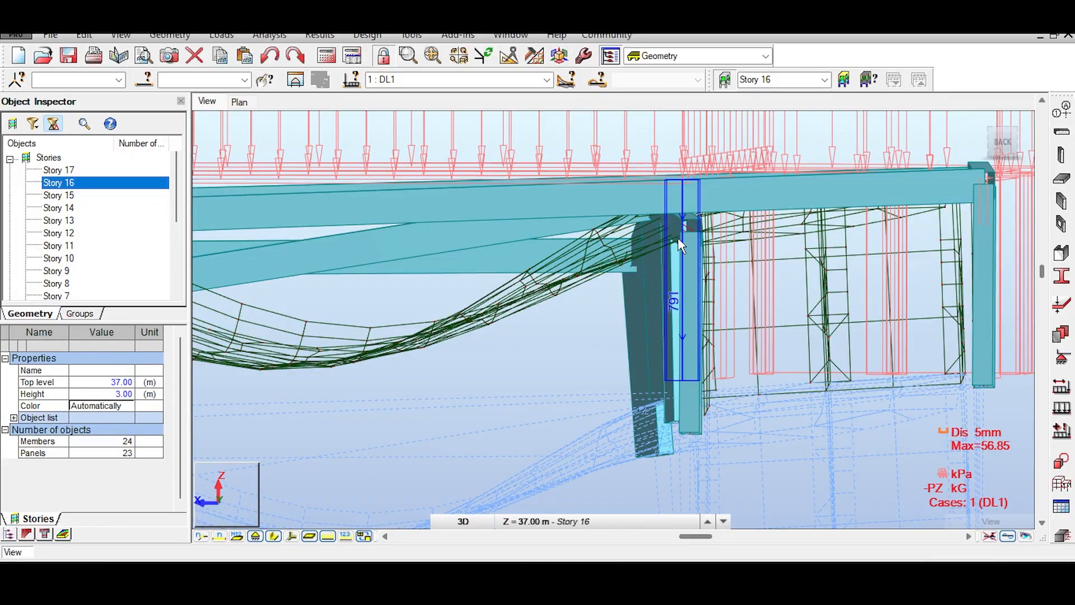
pyautogui.moveTo(1003, 142)
pyautogui.mouseDown()
pyautogui.moveTo(1018, 163)
pyautogui.moveTo(1011, 147)
pyautogui.mouseUp()
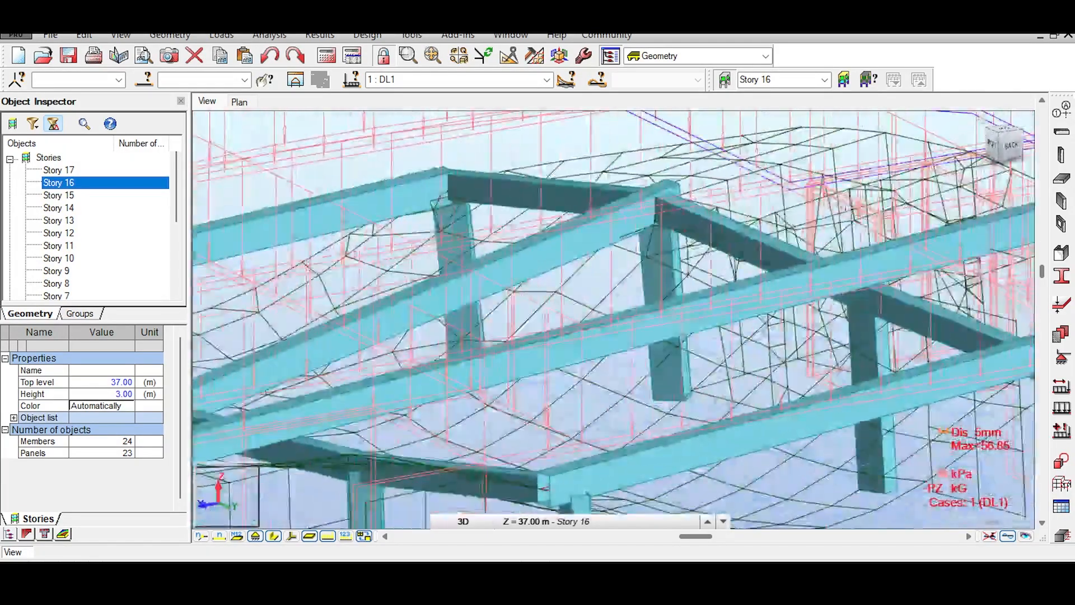
pyautogui.scroll(-5, 736, 268)
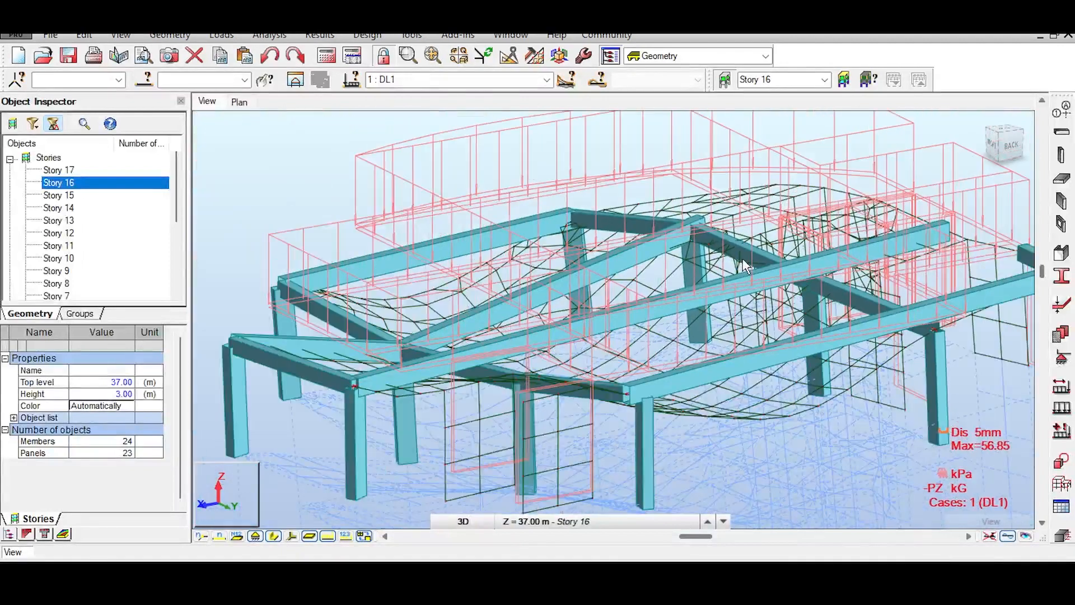
pyautogui.moveTo(786, 144); pyautogui.dragTo(741, 126, button='middle')
pyautogui.moveTo(893, 158); pyautogui.dragTo(862, 161, button='middle')
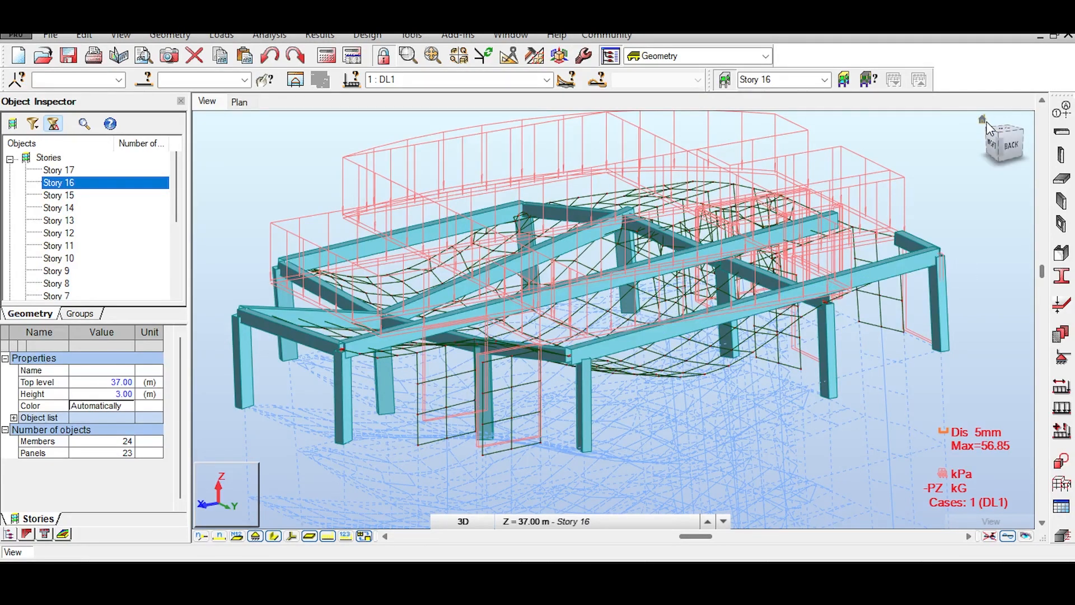
# Step: Restore the home view and turn off the story filter to show the complete structure
pyautogui.click(982, 119)
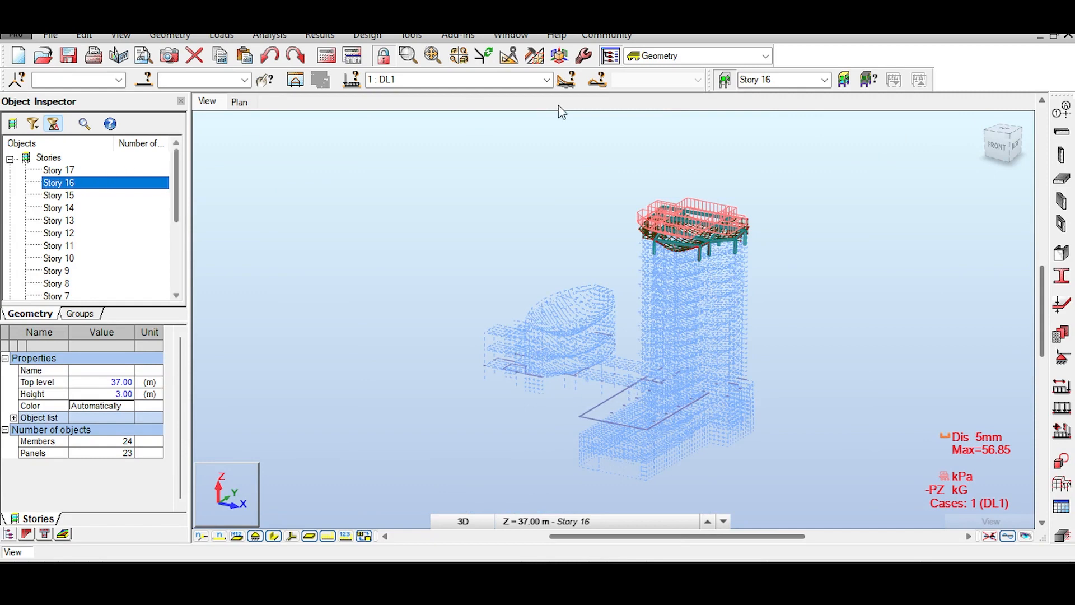
pyautogui.click(725, 81)
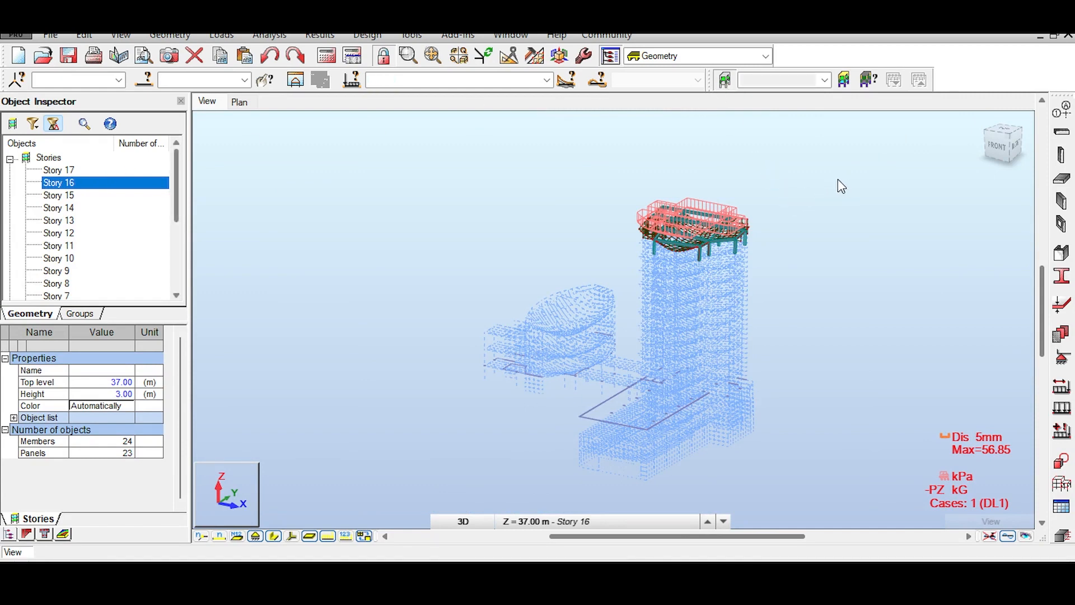
pyautogui.click(723, 80)
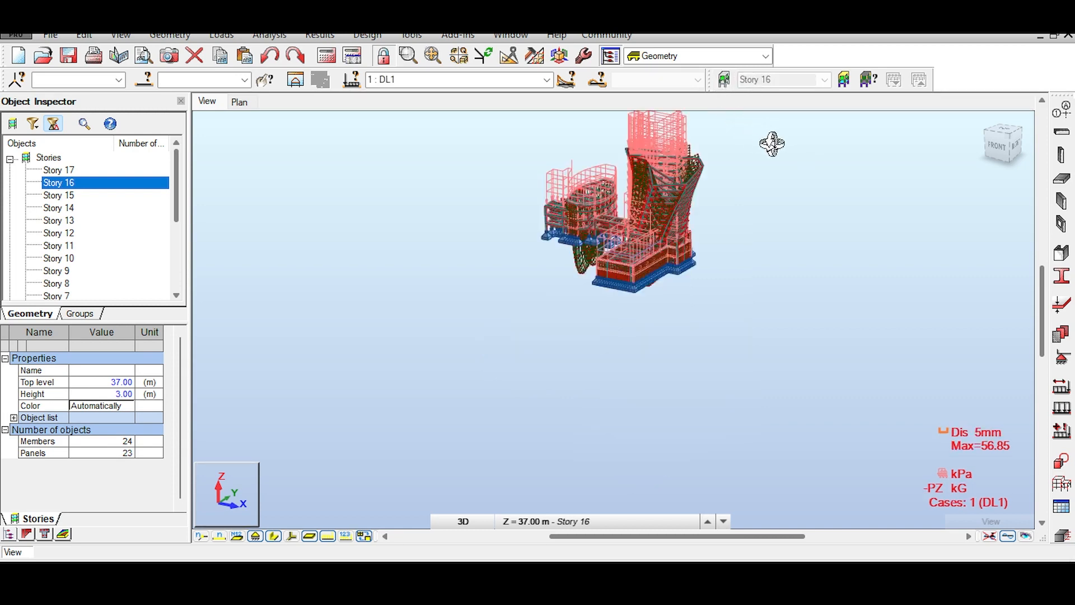
pyautogui.moveTo(773, 144); pyautogui.dragTo(766, 220, button='middle')
# Step: Hide the deformed shape, load symbols and section shapes, and return to selection mode
pyautogui.moveTo(984, 529)
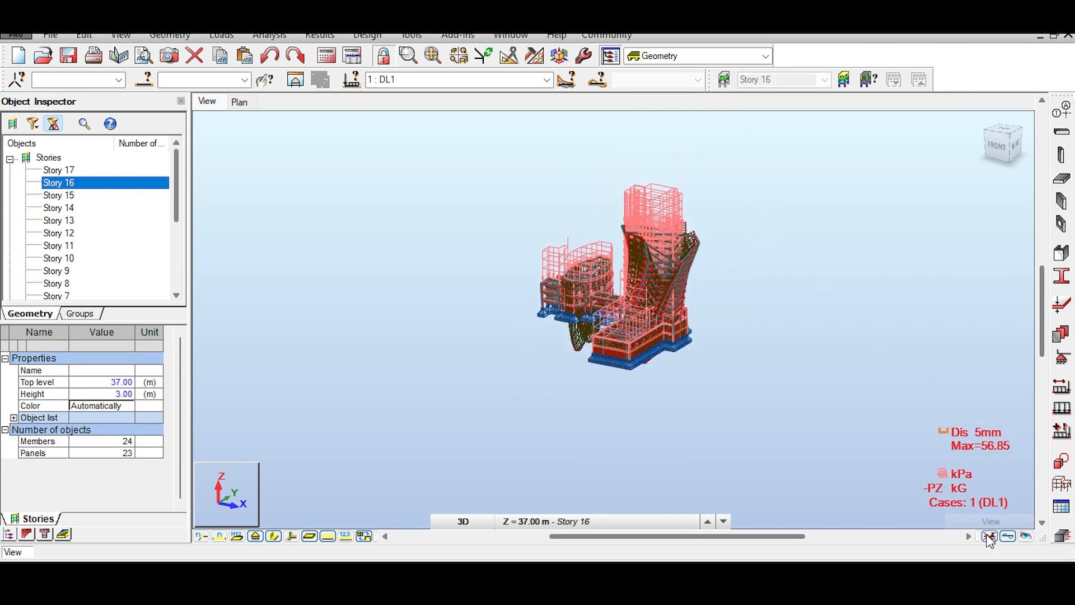
pyautogui.scroll(2, 772, 217)
pyautogui.scroll(3, 701, 204)
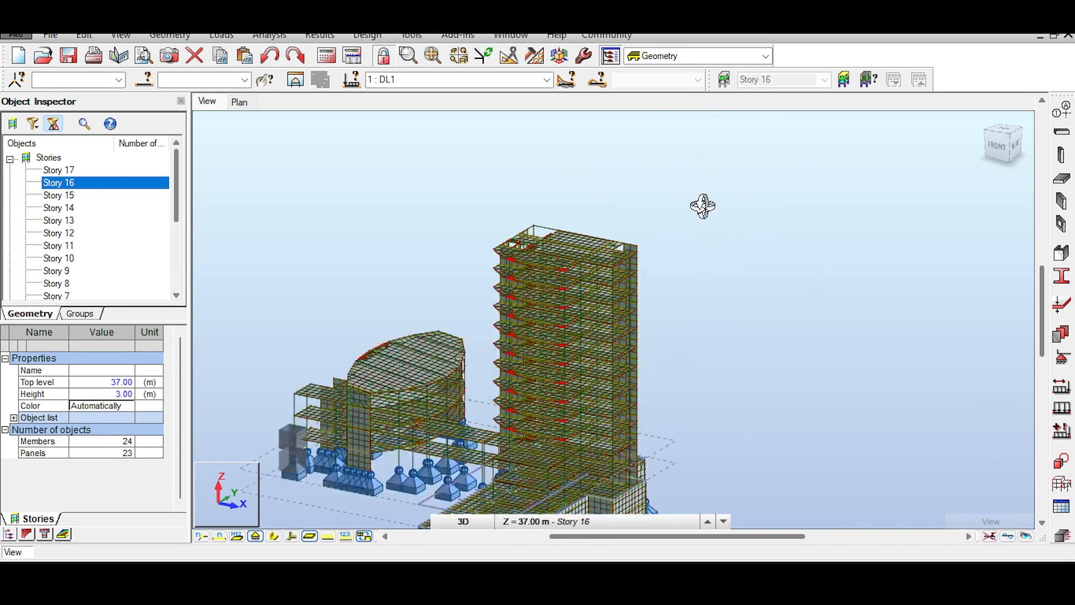
pyautogui.rightClick(701, 205)
pyautogui.click(711, 227)
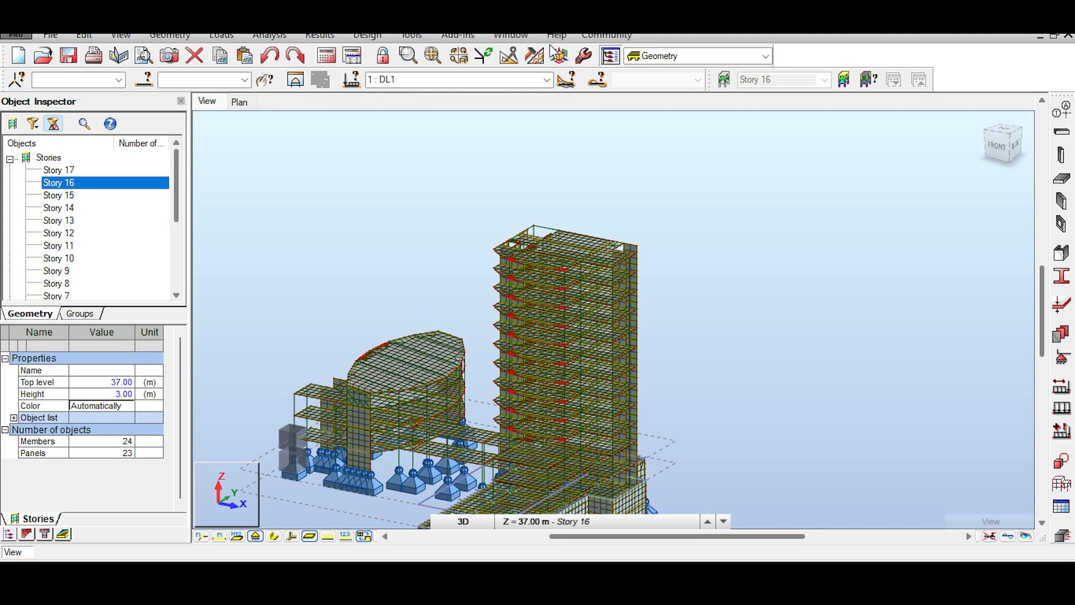
# Step: Delete the finite element mesh of all panels and close the FE mesh generation options
pyautogui.click(594, 57)
pyautogui.click(506, 69)
pyautogui.click(532, 55)
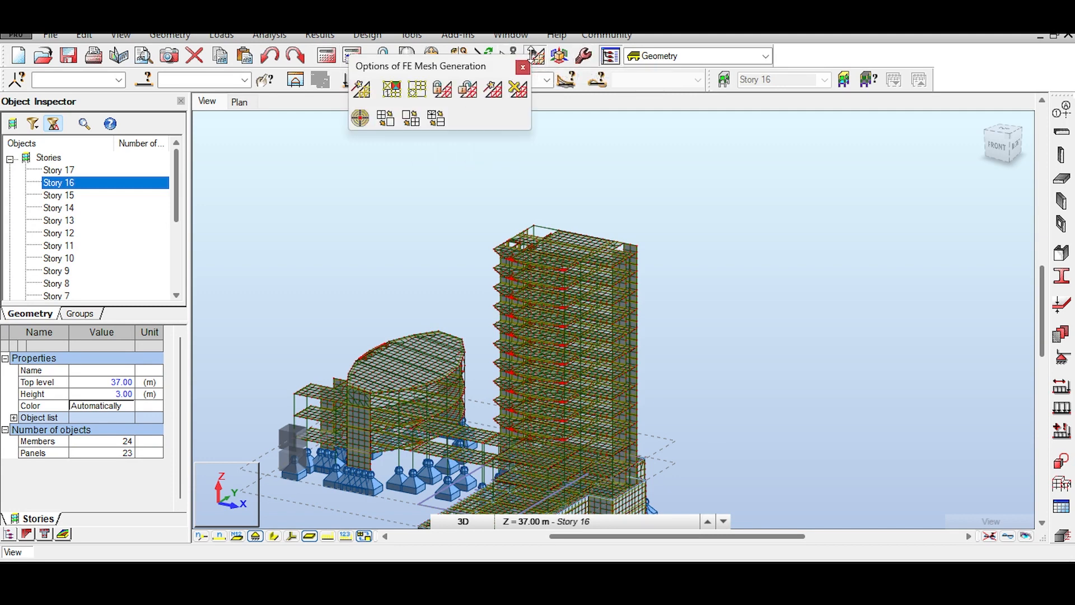
pyautogui.click(518, 89)
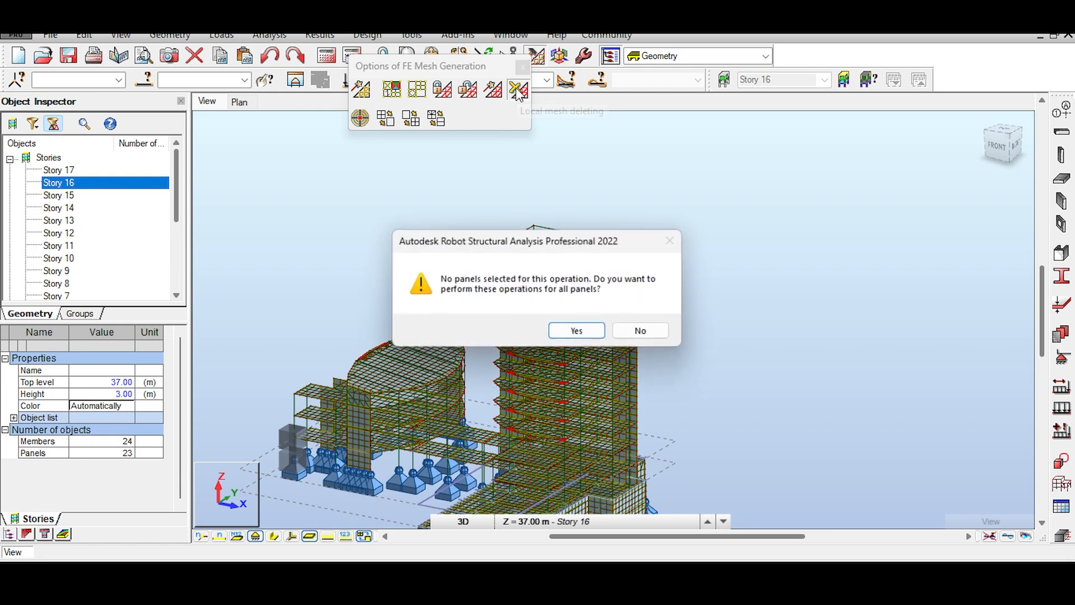
pyautogui.click(569, 330)
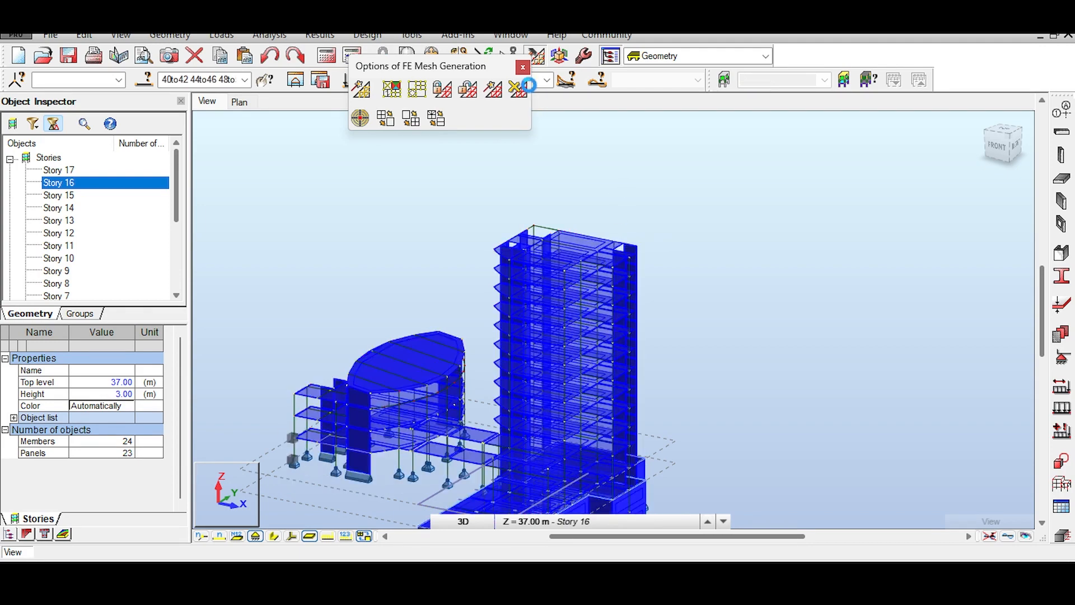
pyautogui.click(522, 67)
# Step: Select the long beam along the tower roof's rear edge, then the parallel roof beam in front of it
pyautogui.scroll(8, 603, 261)
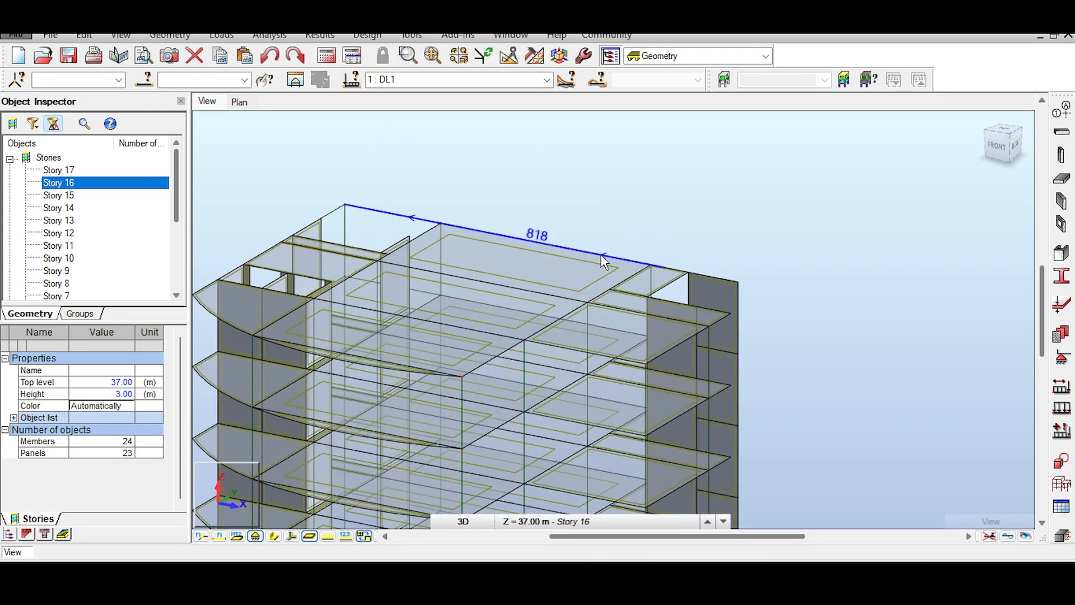
pyautogui.scroll(2, 604, 261)
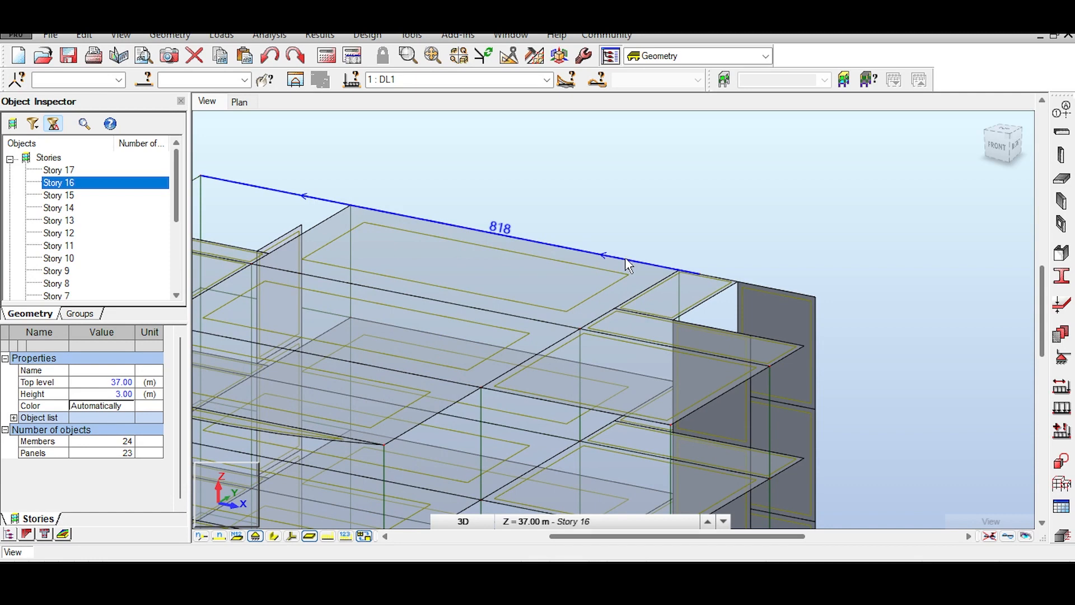
pyautogui.click(628, 265)
pyautogui.moveTo(650, 196); pyautogui.dragTo(732, 139, button='middle')
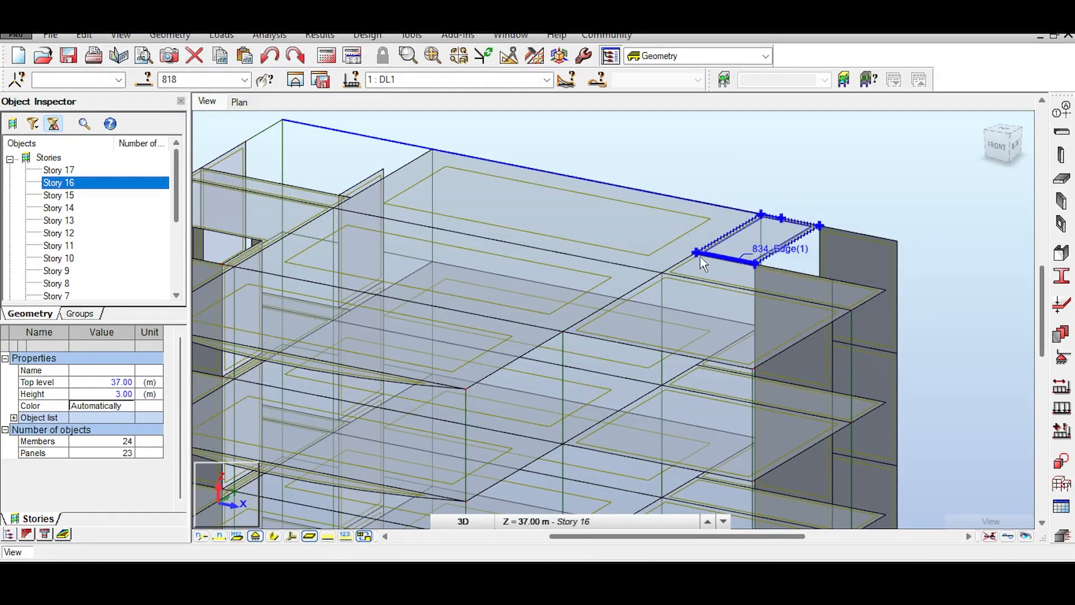
pyautogui.click(642, 273)
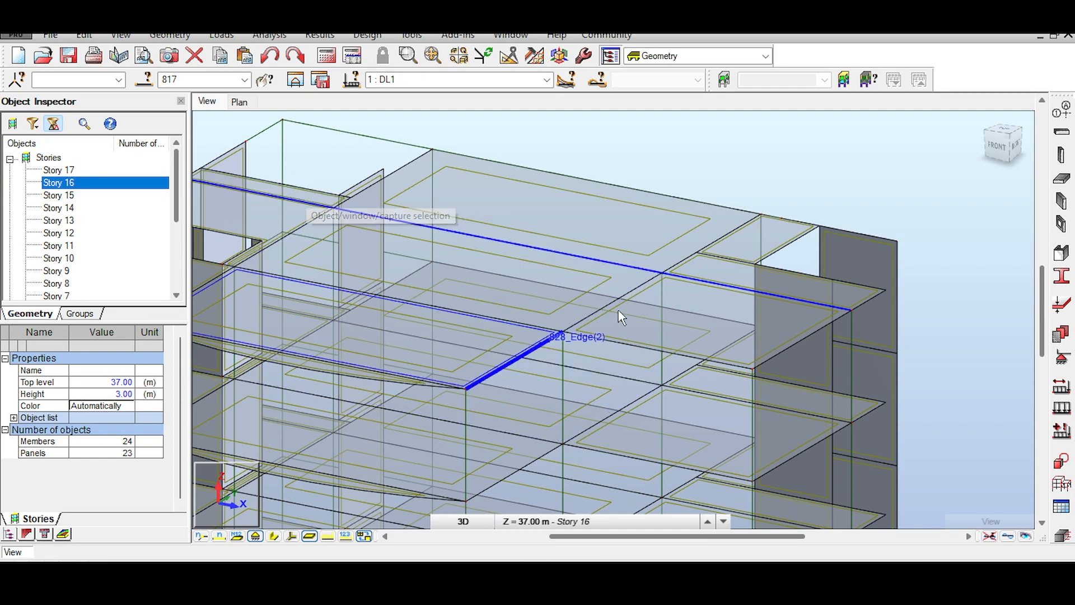
# Step: Open the Analysis Type settings and display the structure model options for generating nodes at member intersections
pyautogui.scroll(-2, 633, 287)
pyautogui.scroll(-3, 632, 287)
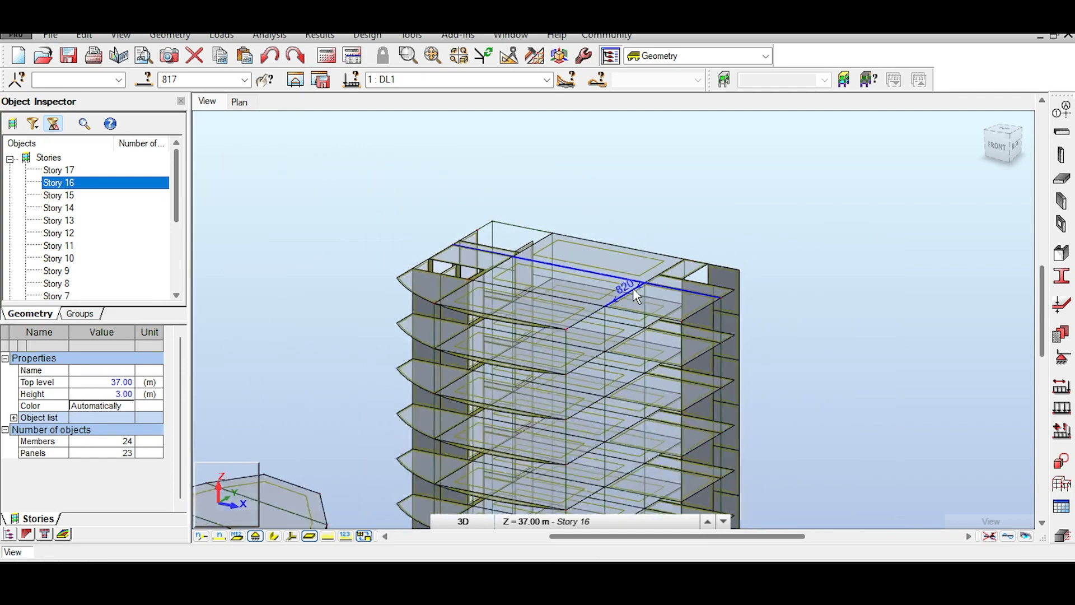
pyautogui.click(178, 37)
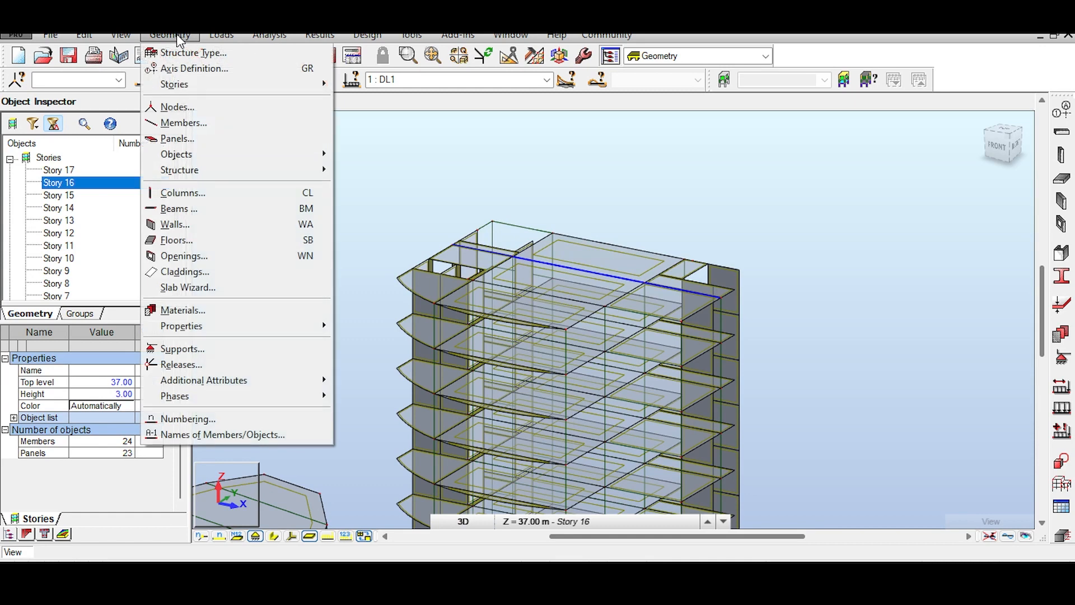
pyautogui.click(180, 36)
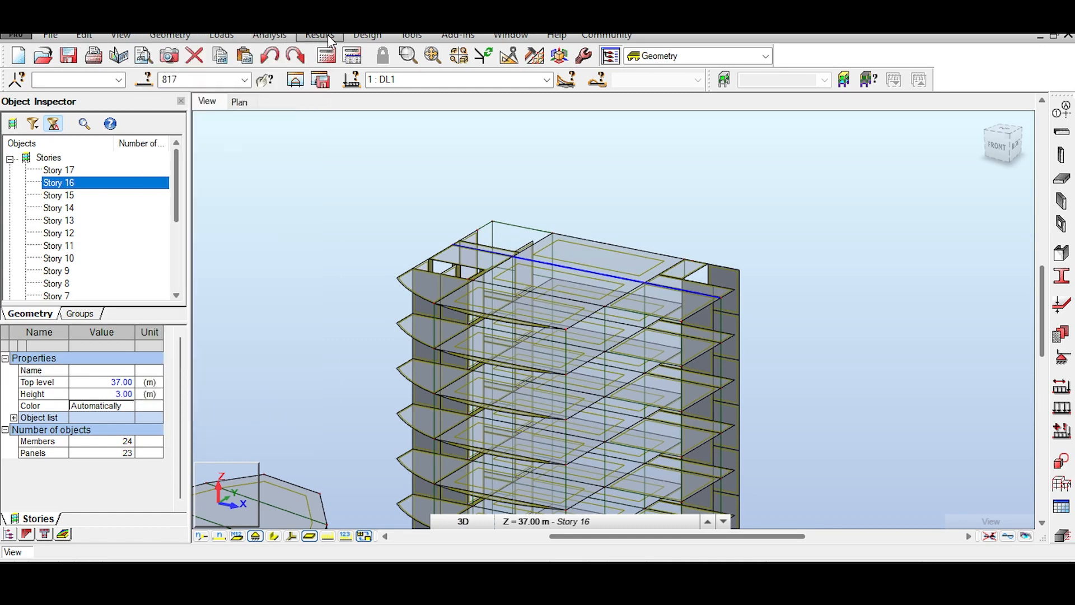
pyautogui.click(353, 58)
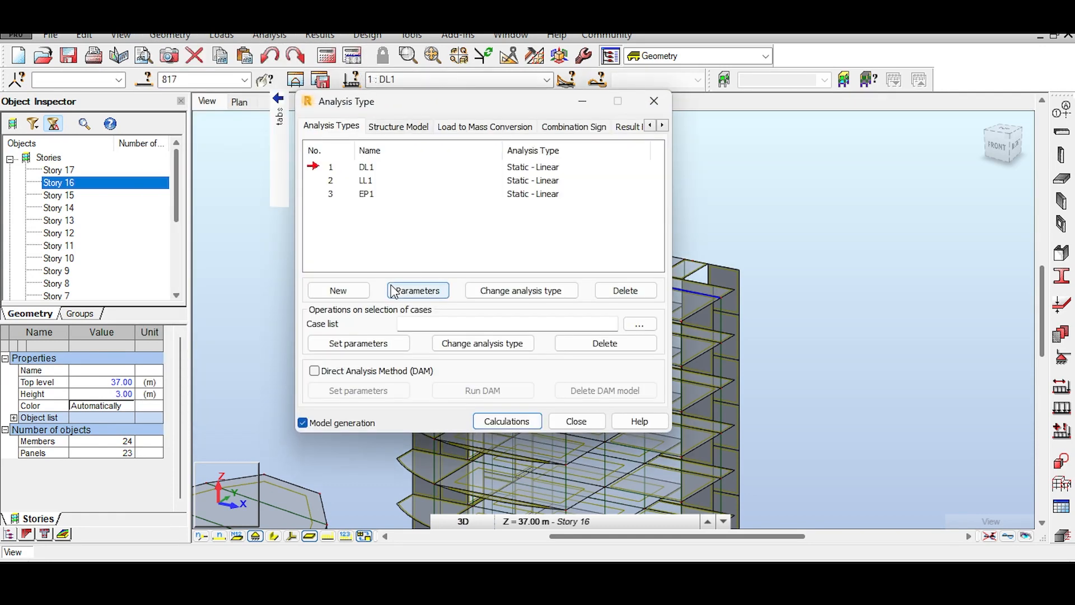
pyautogui.click(398, 127)
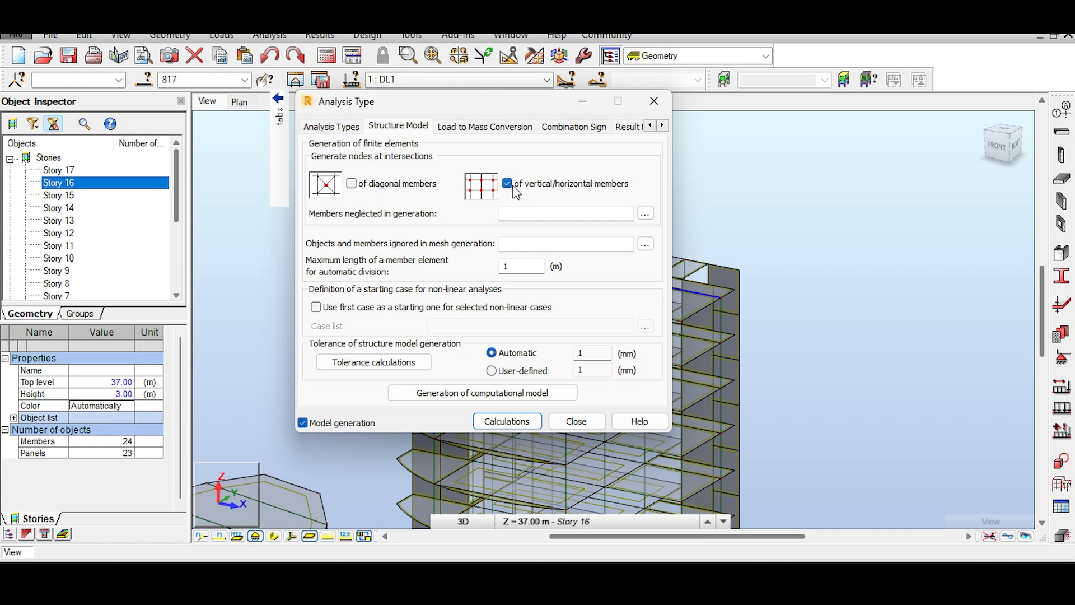
pyautogui.moveTo(521, 105); pyautogui.dragTo(397, 122)
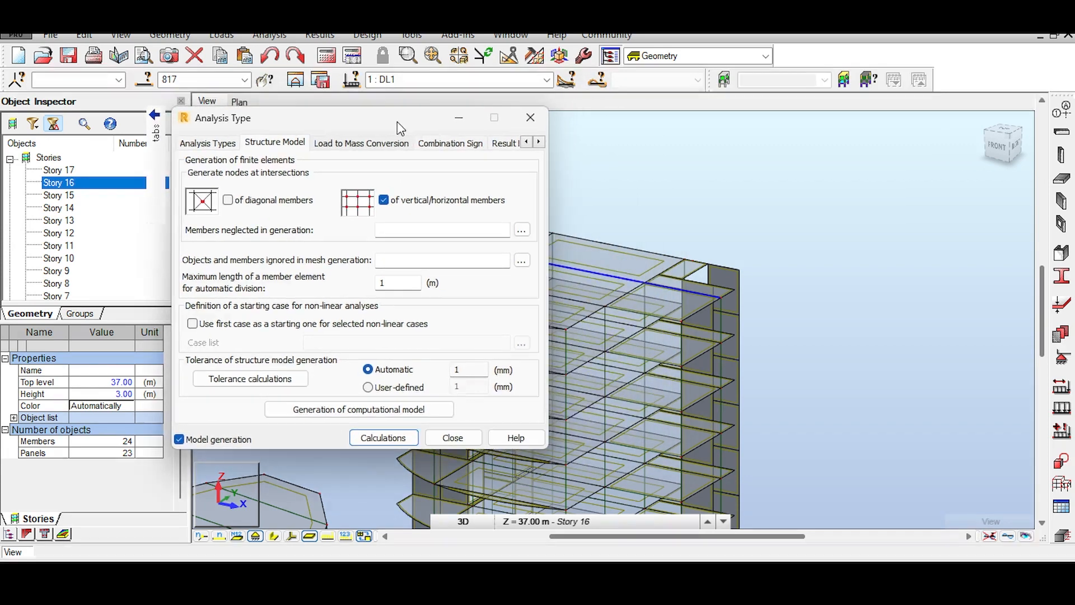
# Step: Inspect the node where the selected roof beam crosses the transverse beam, and close the Analysis Type settings
pyautogui.scroll(6, 611, 278)
pyautogui.scroll(3, 602, 281)
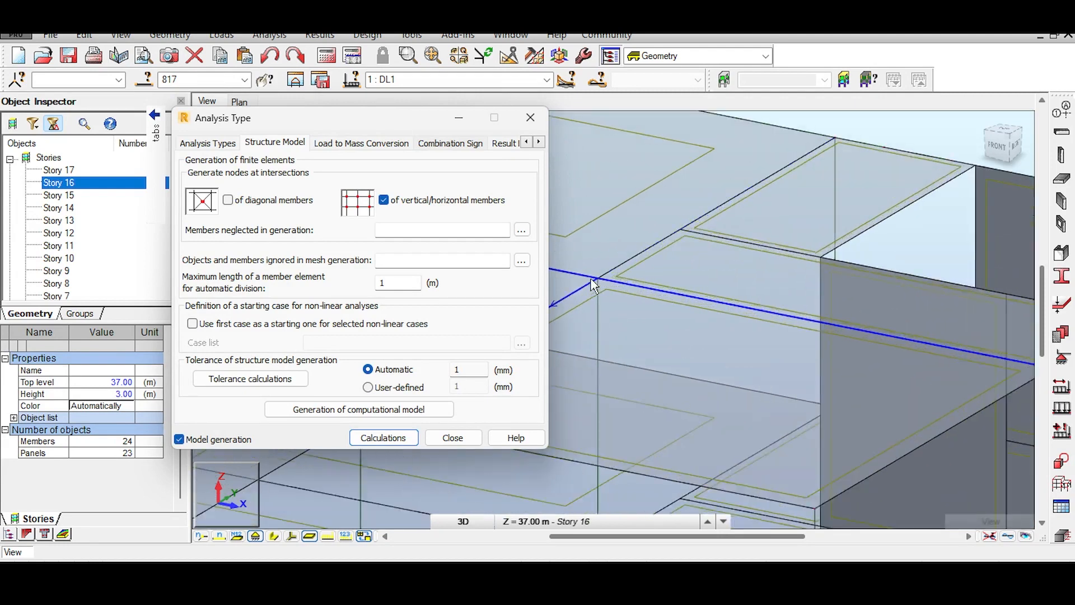
pyautogui.scroll(3, 595, 278)
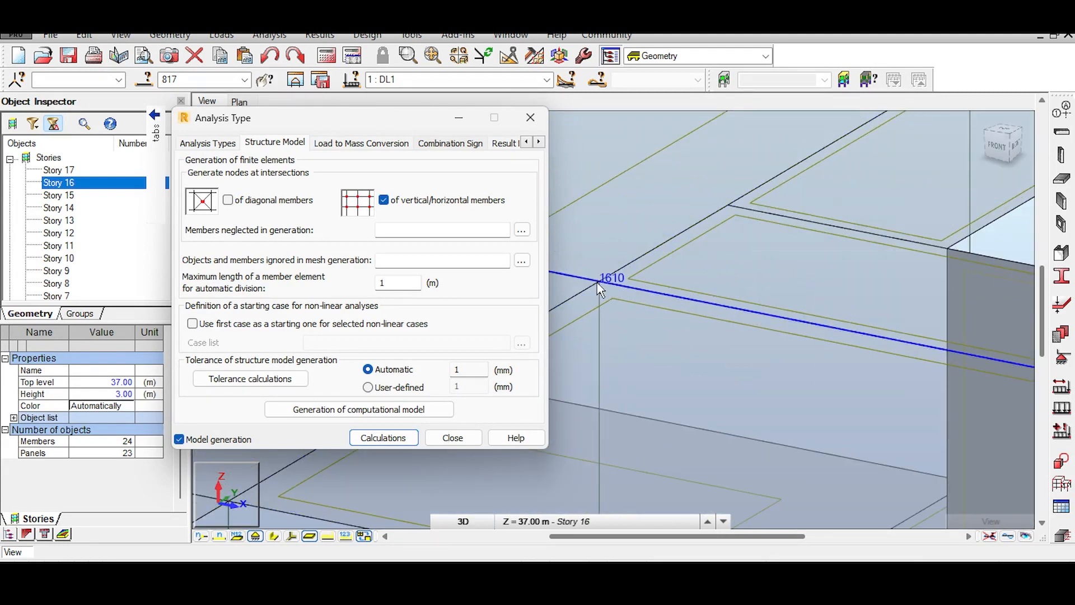
pyautogui.scroll(-2, 601, 281)
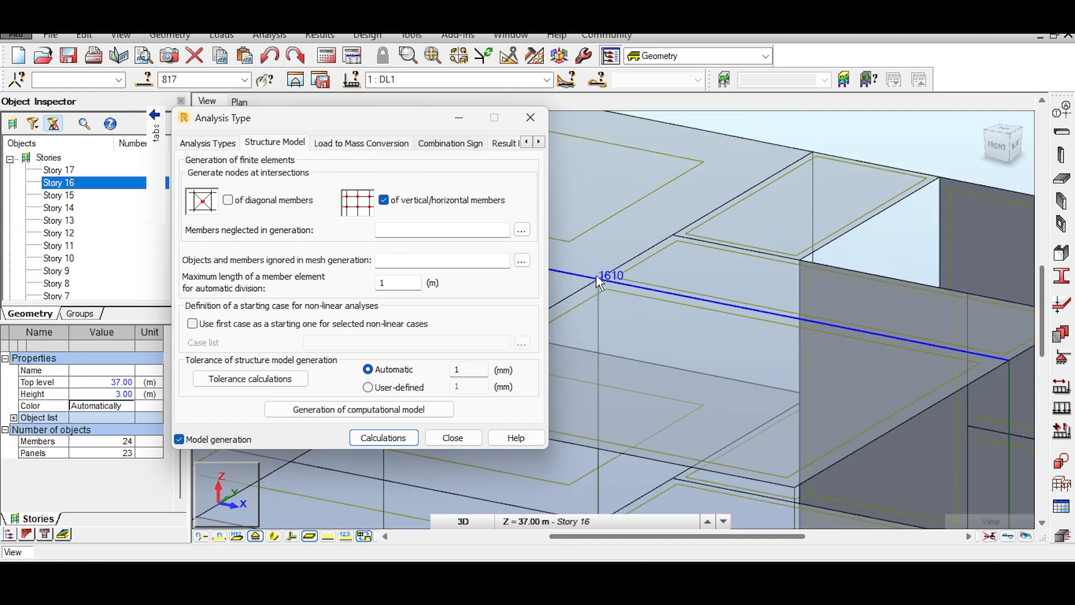
pyautogui.click(529, 118)
# Step: Display the members' section shapes, turn the model towards its right side and clear the beam selection
pyautogui.scroll(-2, 689, 278)
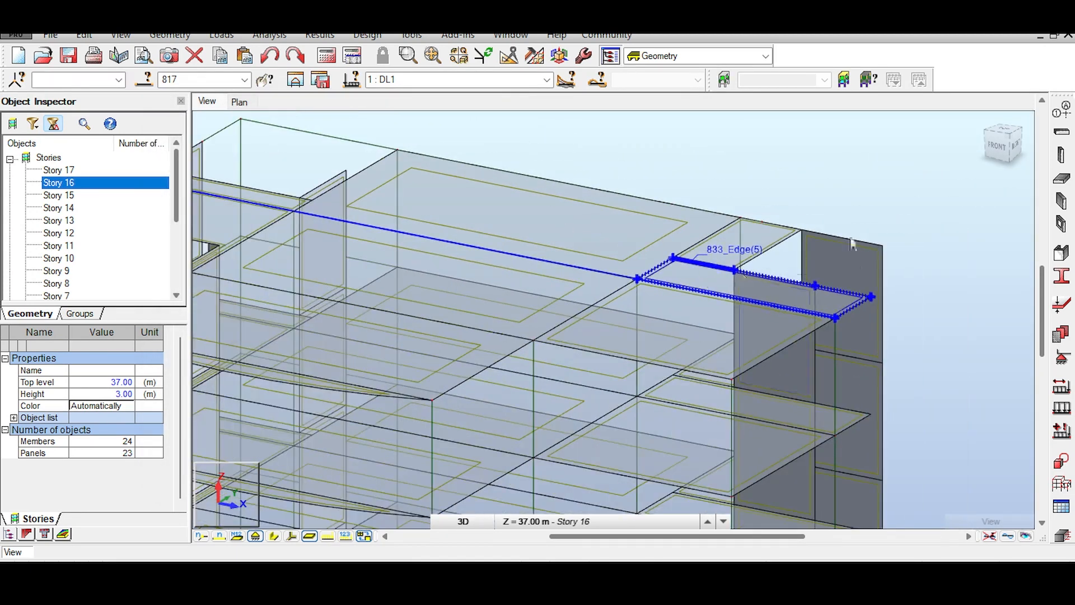
pyautogui.click(1012, 145)
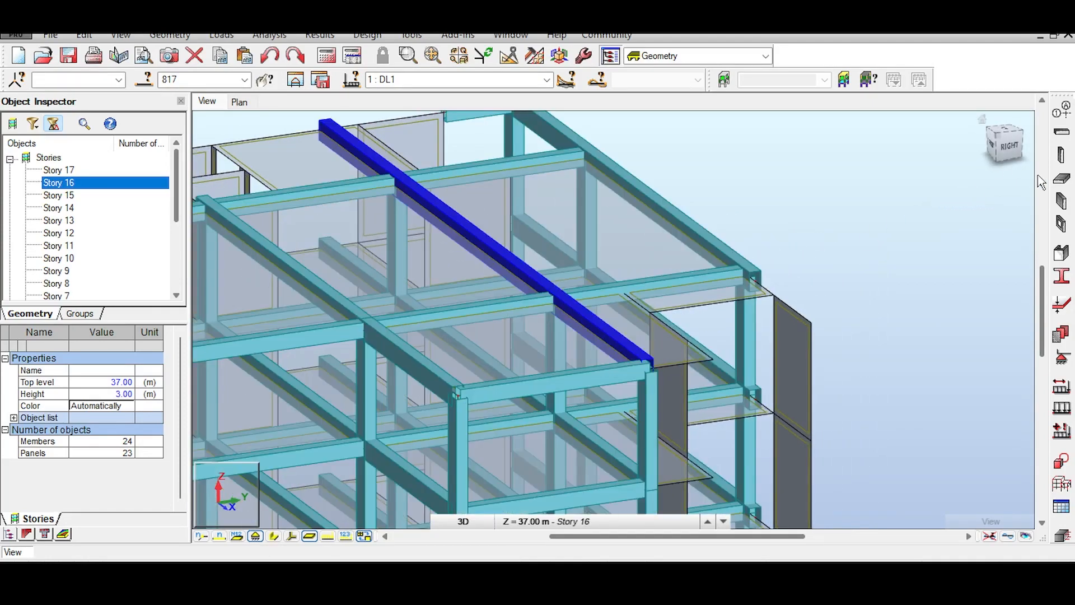
pyautogui.click(1009, 149)
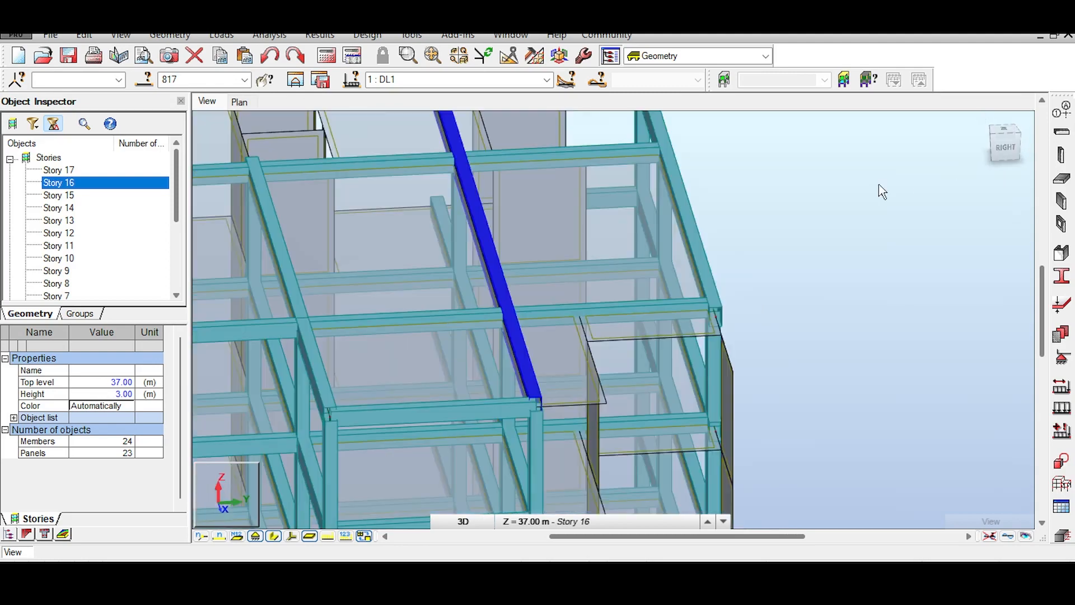
pyautogui.click(834, 197)
# Step: Examine the tower's framing from the roof down to the podium and back up to the mid-height wings
pyautogui.scroll(-2, 830, 200)
pyautogui.moveTo(840, 202); pyautogui.dragTo(673, 178, button='middle')
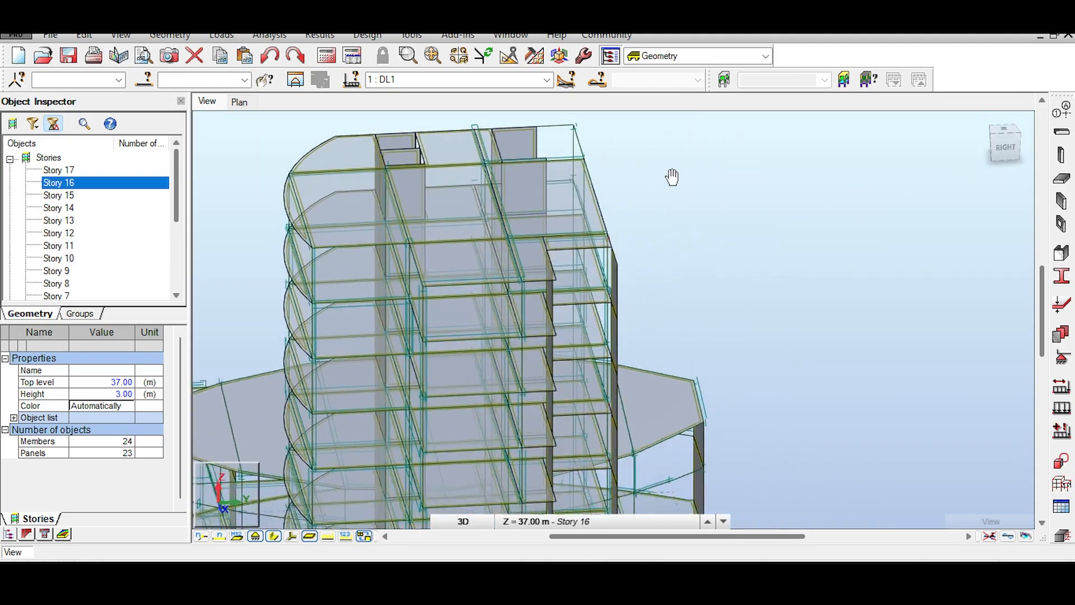
pyautogui.scroll(-1, 715, 167)
pyautogui.moveTo(775, 160); pyautogui.dragTo(708, 74, button='middle')
pyautogui.moveTo(775, 199); pyautogui.dragTo(738, 85, button='middle')
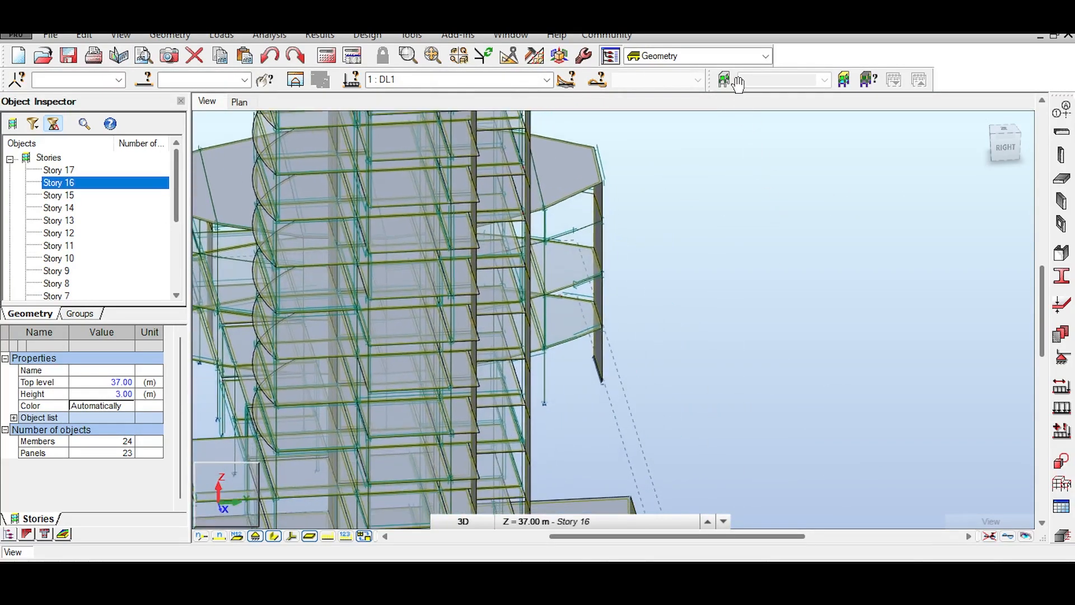
pyautogui.moveTo(762, 232); pyautogui.dragTo(761, 77, button='middle')
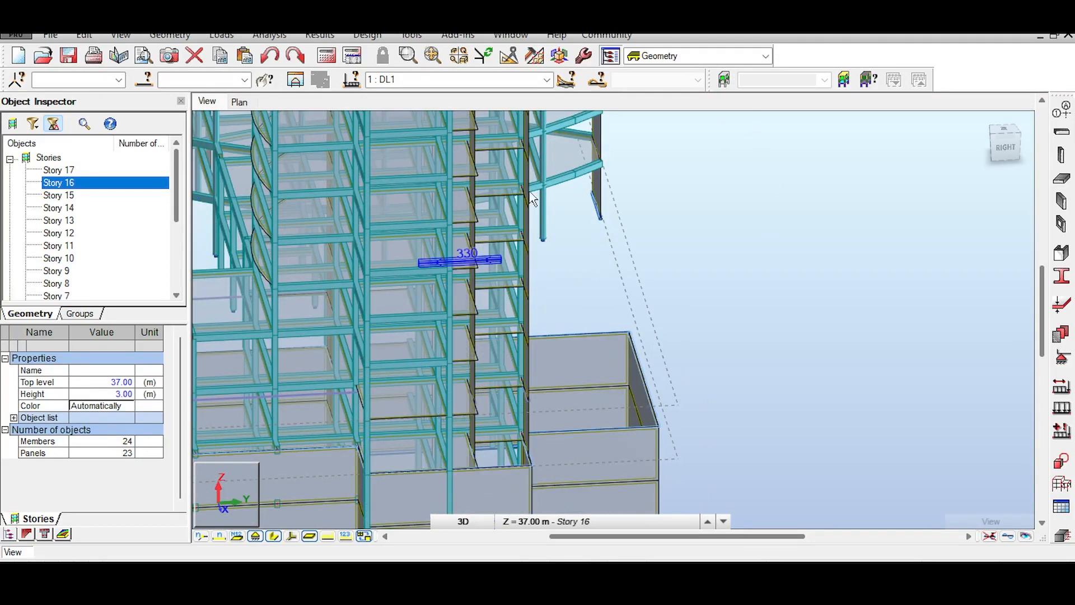
pyautogui.moveTo(658, 159); pyautogui.dragTo(664, 306, button='middle')
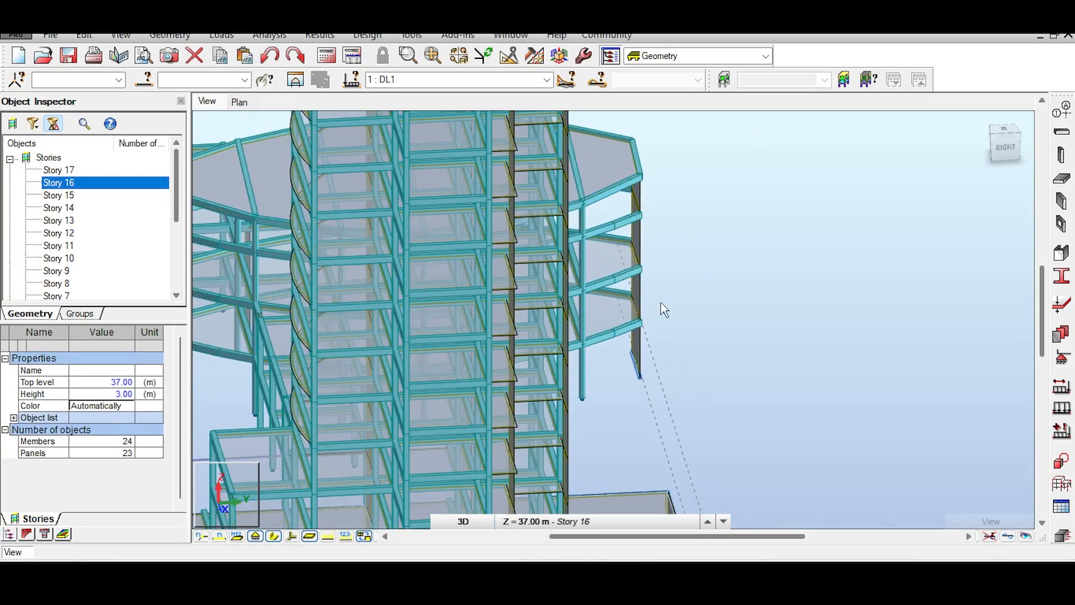
# Step: Open the Selection dialog for members and display its geometry criteria
pyautogui.click(146, 82)
pyautogui.click(930, 277)
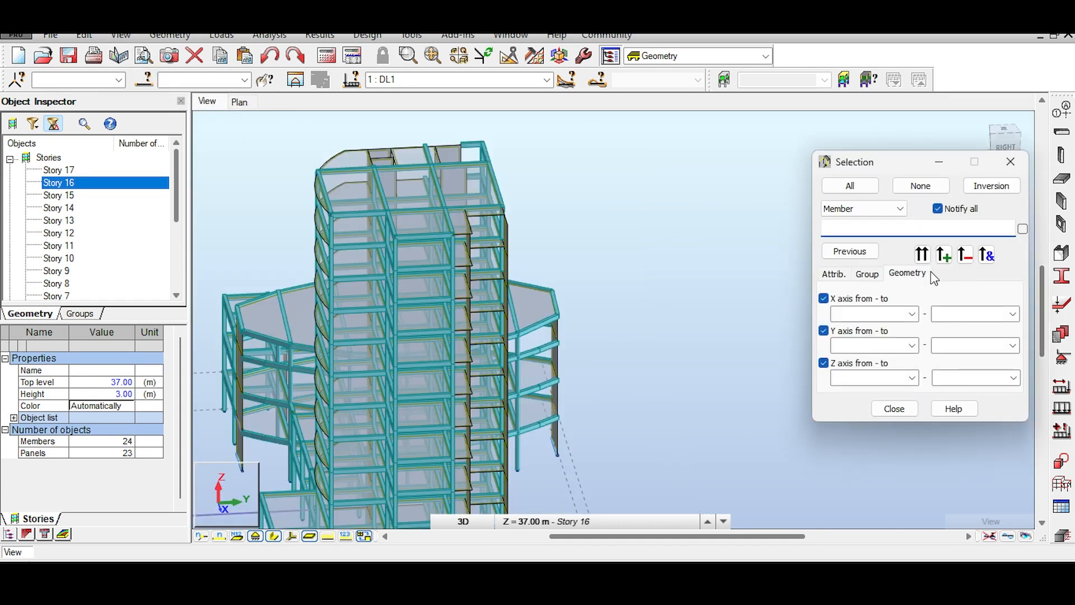
pyautogui.click(944, 254)
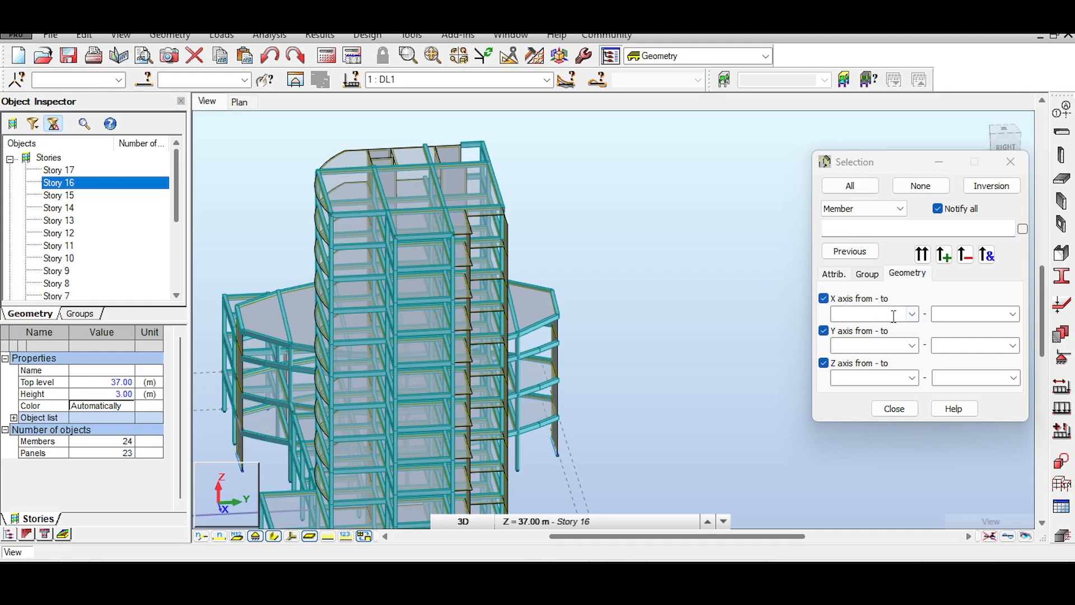
# Step: Pick node 1618 at the end of the roof beam and enter 50 as the start of the X-axis range
pyautogui.scroll(5, 515, 262)
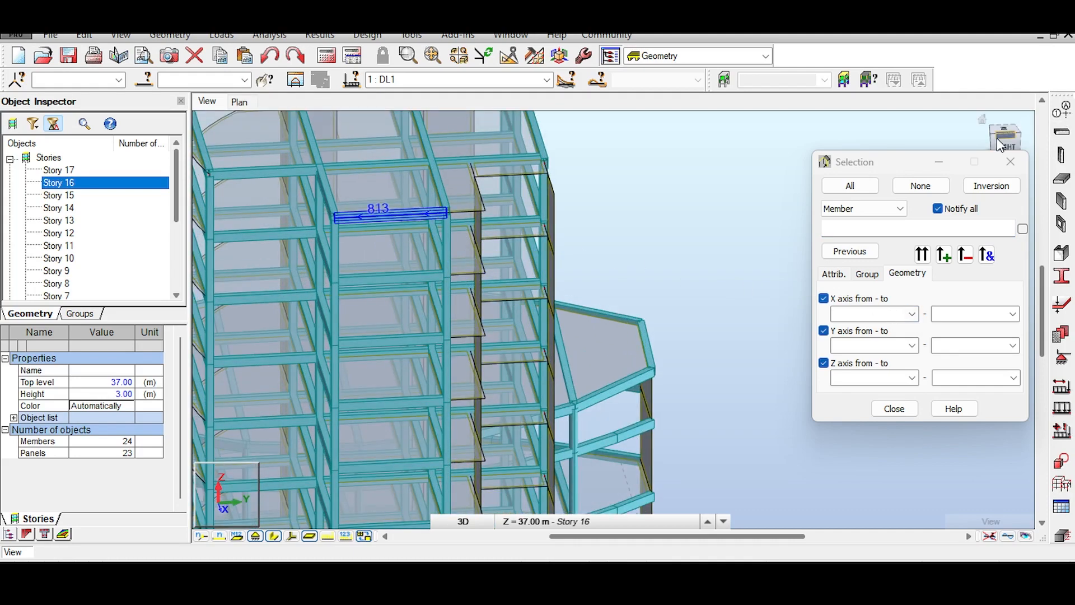
pyautogui.keyDown('shift'); pyautogui.moveTo(443, 208); pyautogui.dragTo(684, 223, button='middle'); pyautogui.keyUp('shift')
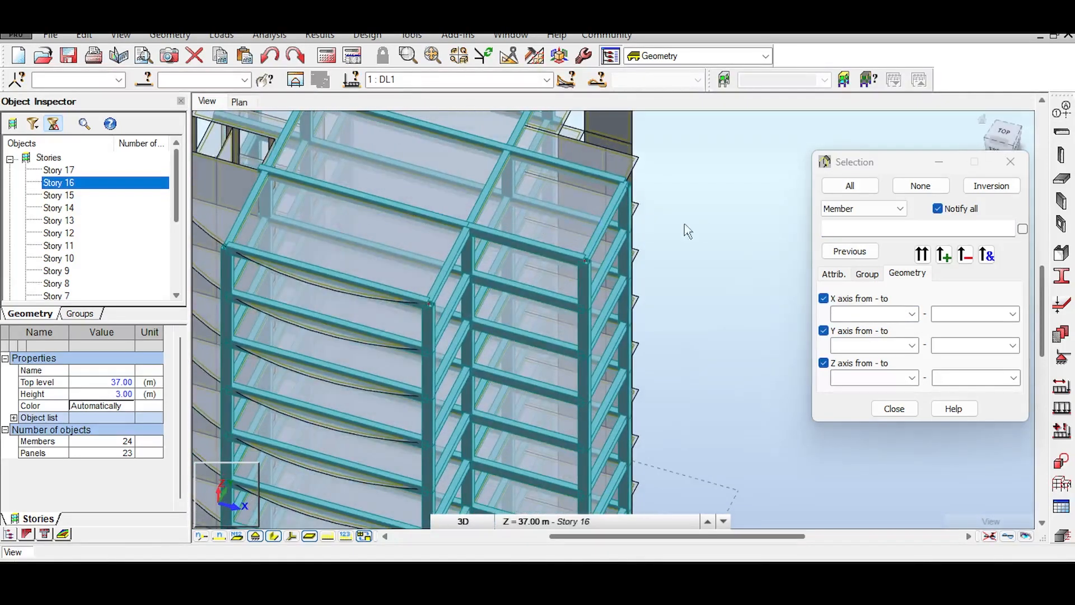
pyautogui.moveTo(647, 168); pyautogui.dragTo(619, 205, button='middle')
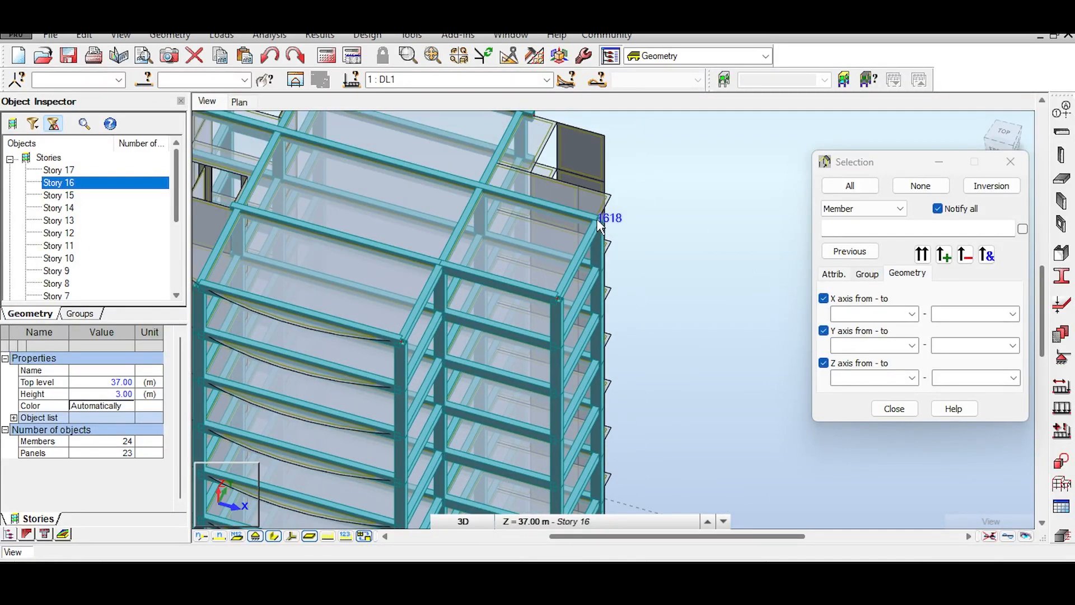
pyautogui.click(598, 224)
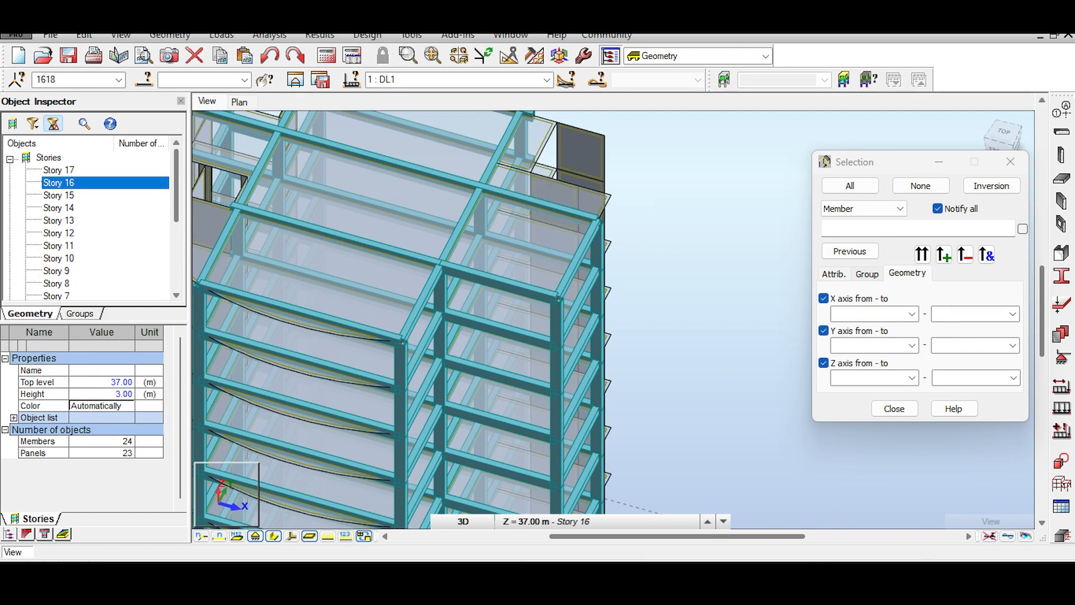
pyautogui.click(861, 313)
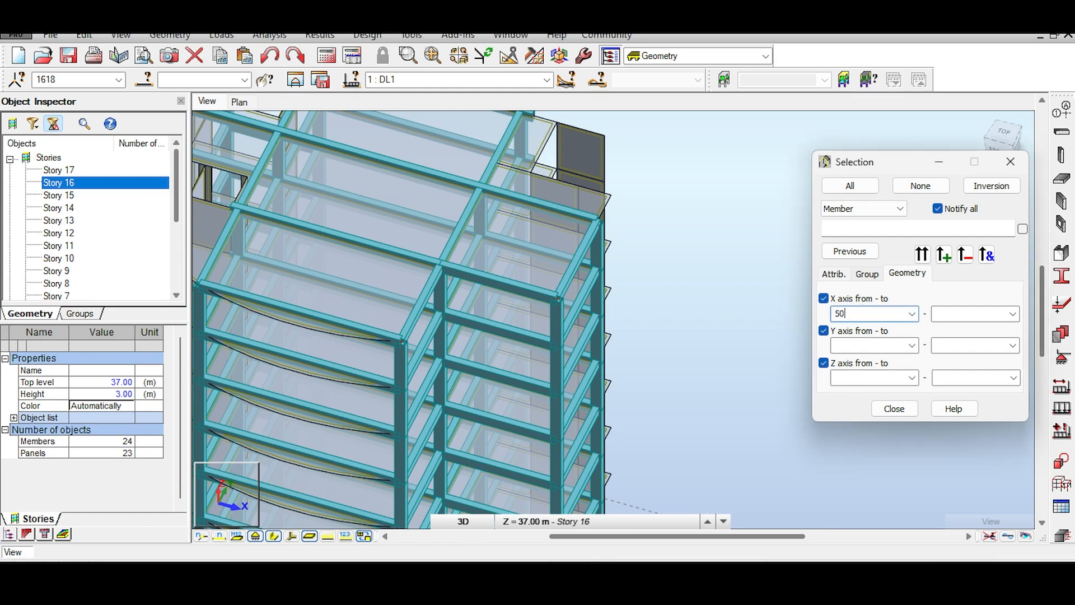
# Step: Pick node 1625 at the roof beam's opposite end and set the X-axis selection range from 30 to 50
pyautogui.moveTo(483, 338); pyautogui.dragTo(810, 420, button='middle')
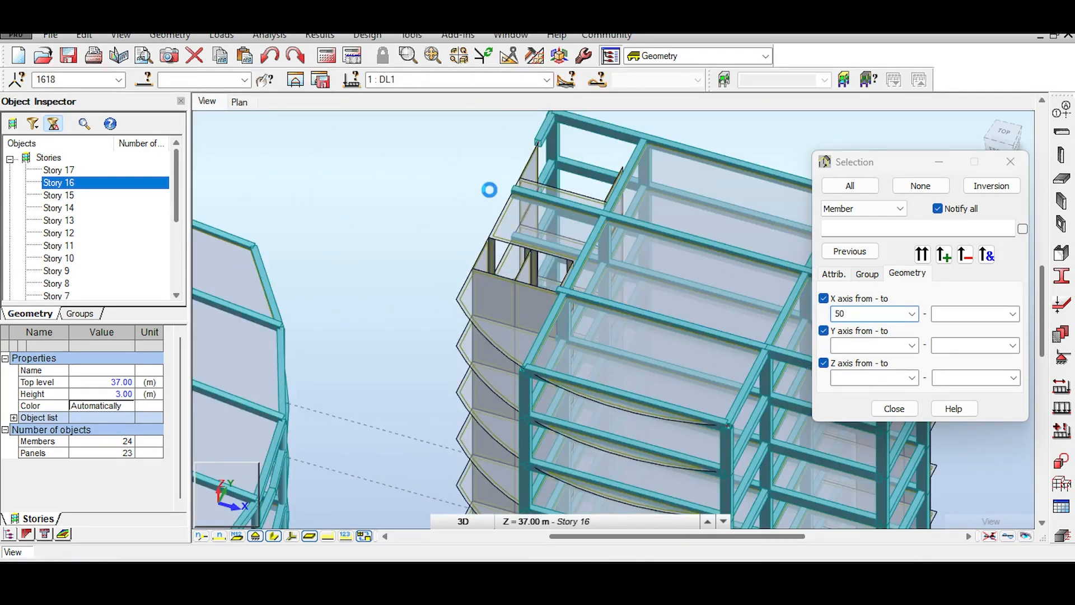
pyautogui.scroll(3, 492, 192)
pyautogui.click(1009, 146)
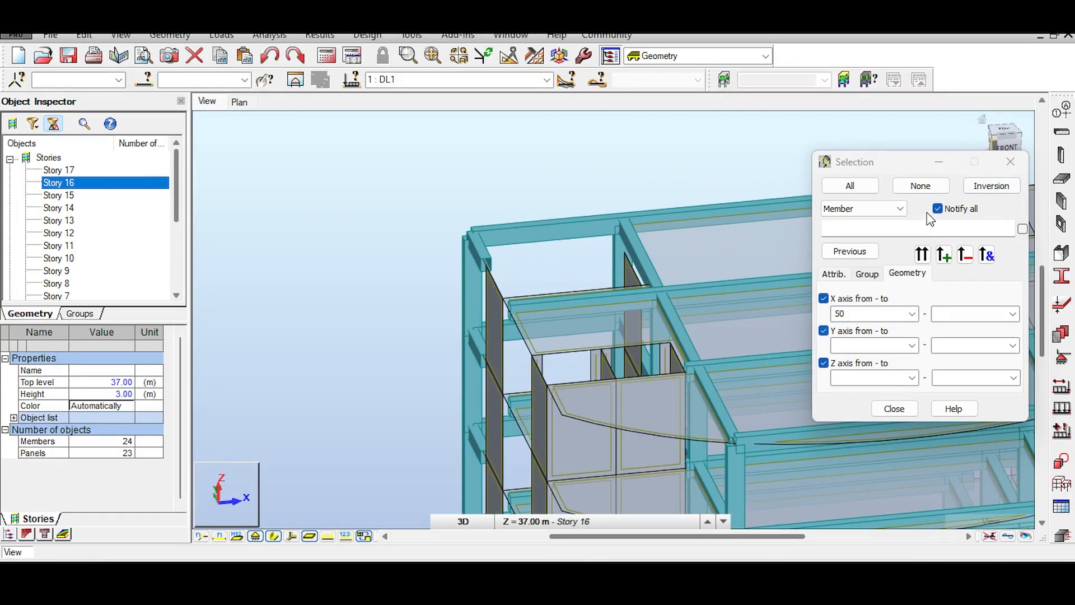
pyautogui.click(849, 251)
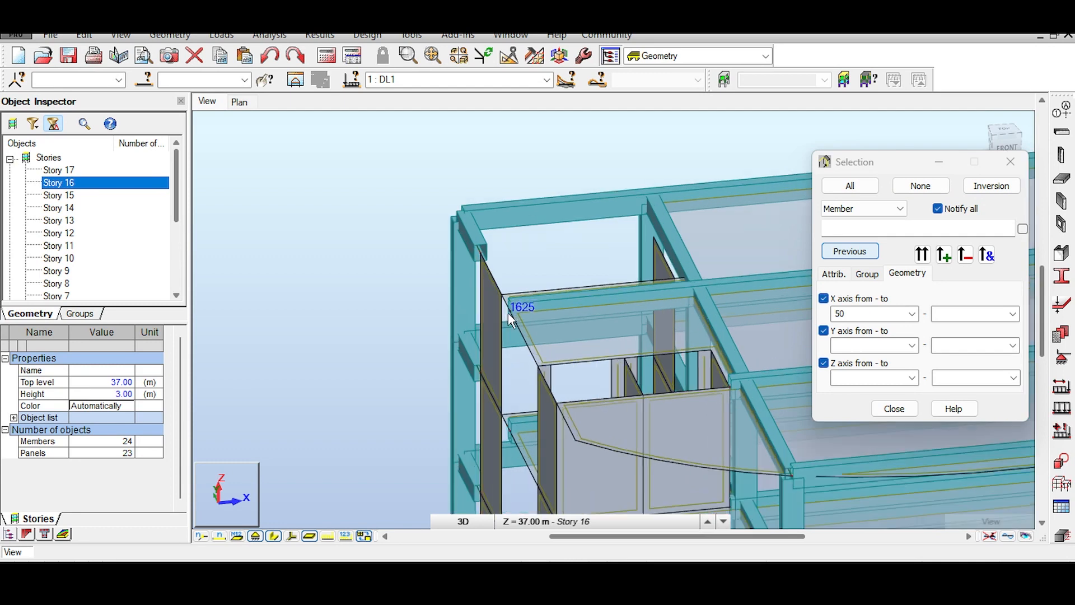
pyautogui.scroll(3, 509, 312)
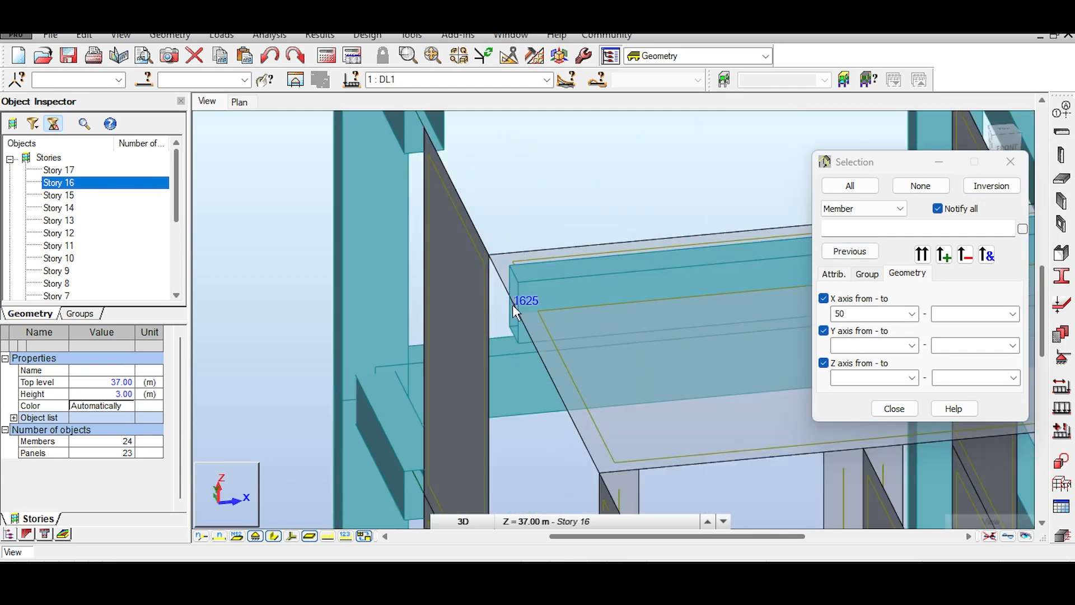
pyautogui.click(512, 305)
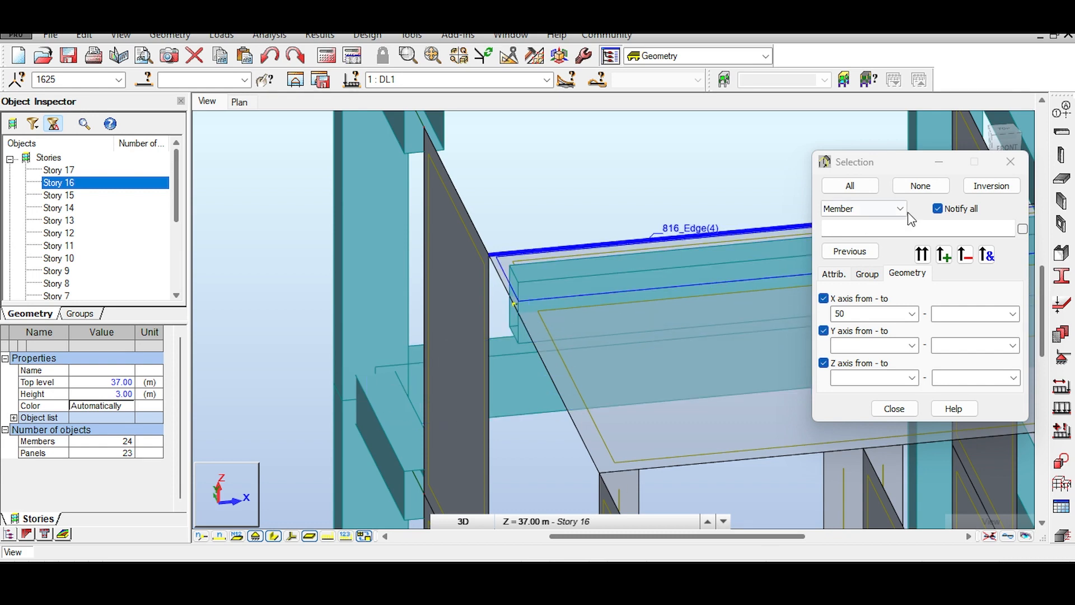
pyautogui.click(950, 314)
pyautogui.doubleClick(852, 316)
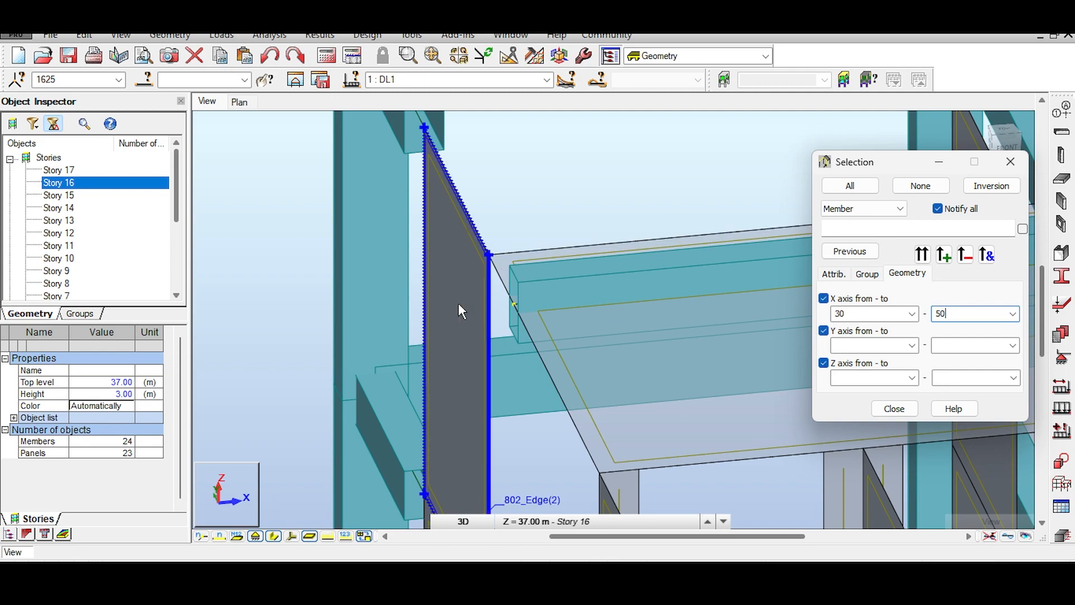
# Step: Select the members within the X-axis range and check which top-story beams of the tower are included
pyautogui.scroll(-5, 458, 304)
pyautogui.scroll(-6, 413, 151)
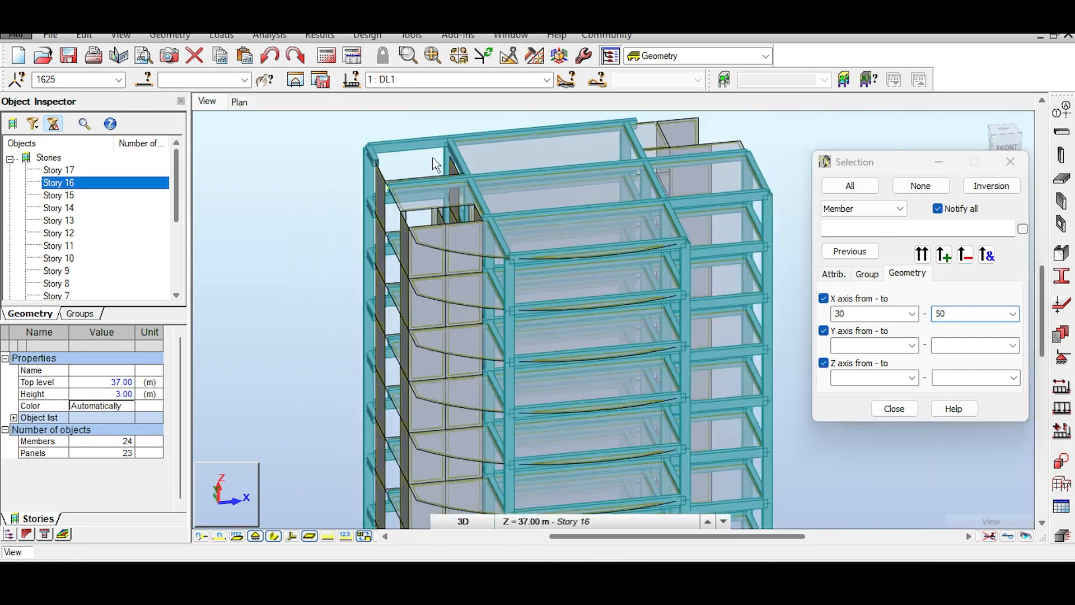
pyautogui.click(922, 255)
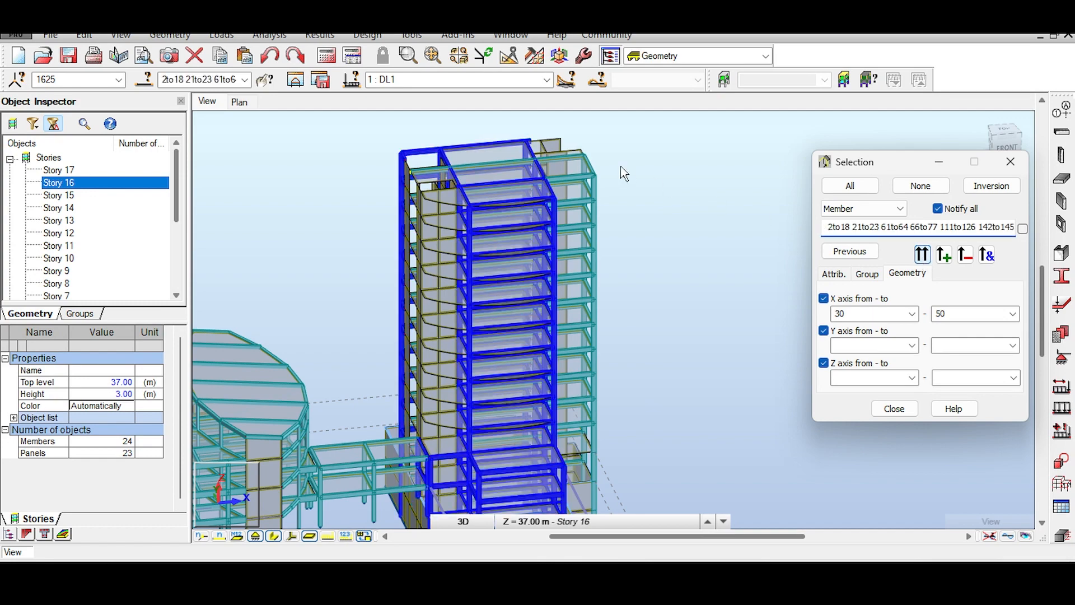
pyautogui.scroll(2, 538, 154)
pyautogui.scroll(3, 536, 152)
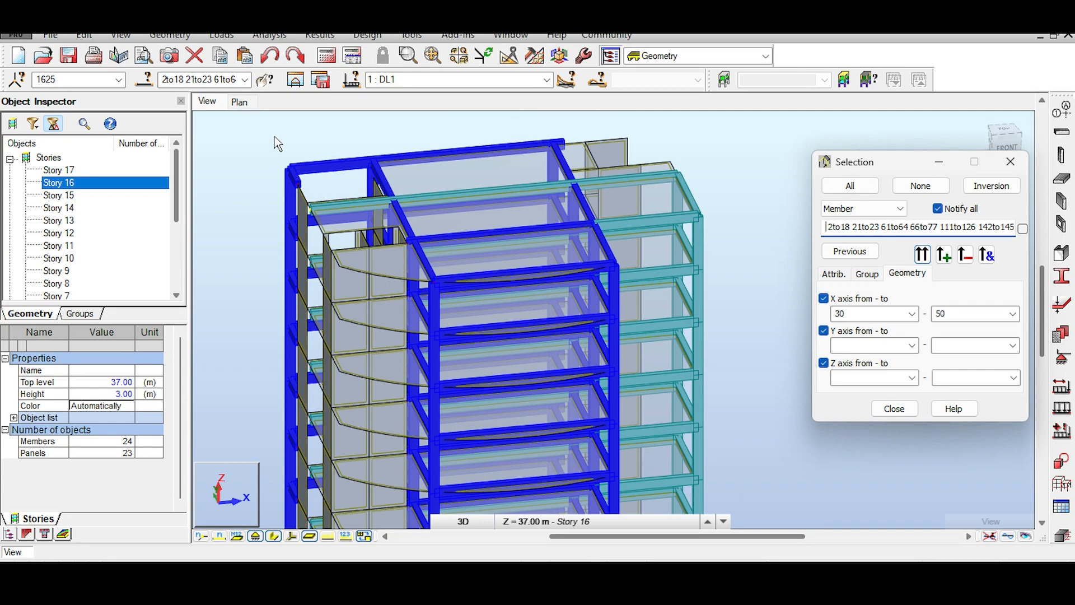
# Step: Clear the member selection, locate node 1618 at the roof beam's end, and set the X-axis range's upper limit to 50.1
pyautogui.click(269, 235)
pyautogui.scroll(3, 721, 178)
pyautogui.scroll(3, 719, 173)
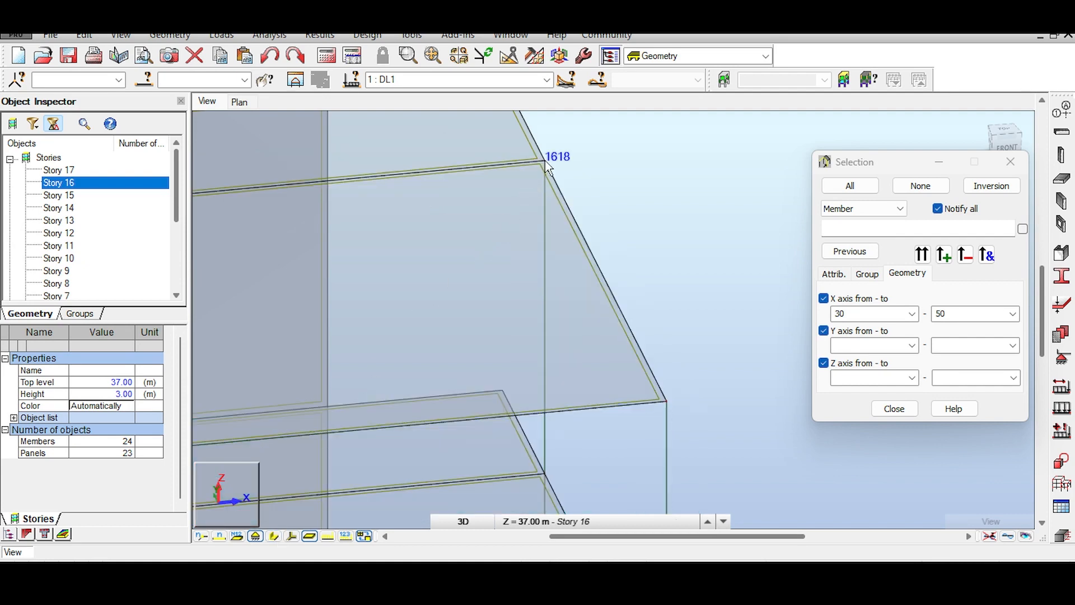
pyautogui.click(971, 314)
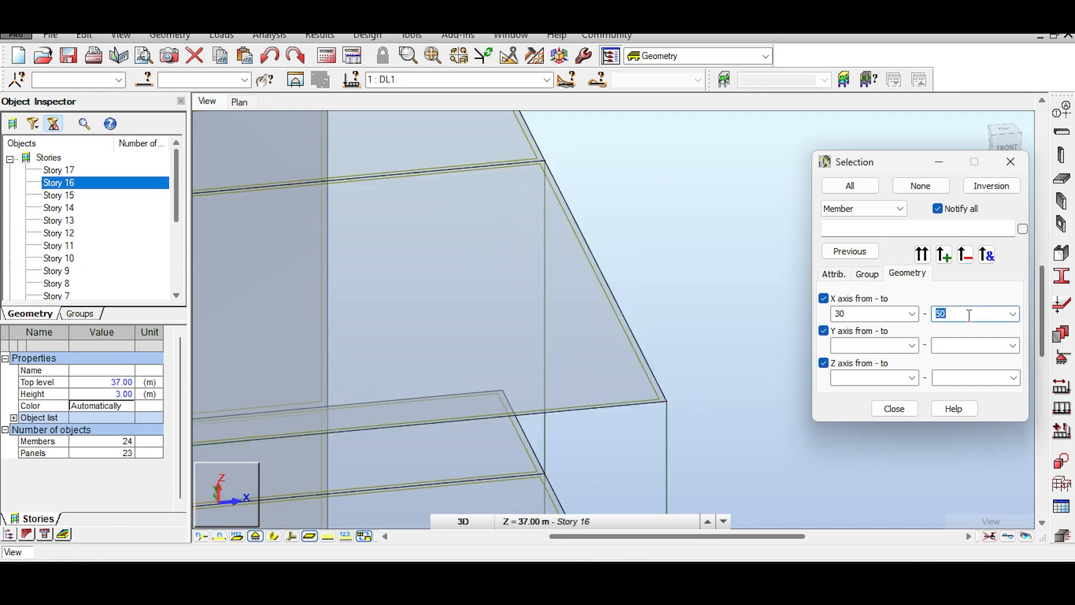
pyautogui.scroll(-7, 491, 276)
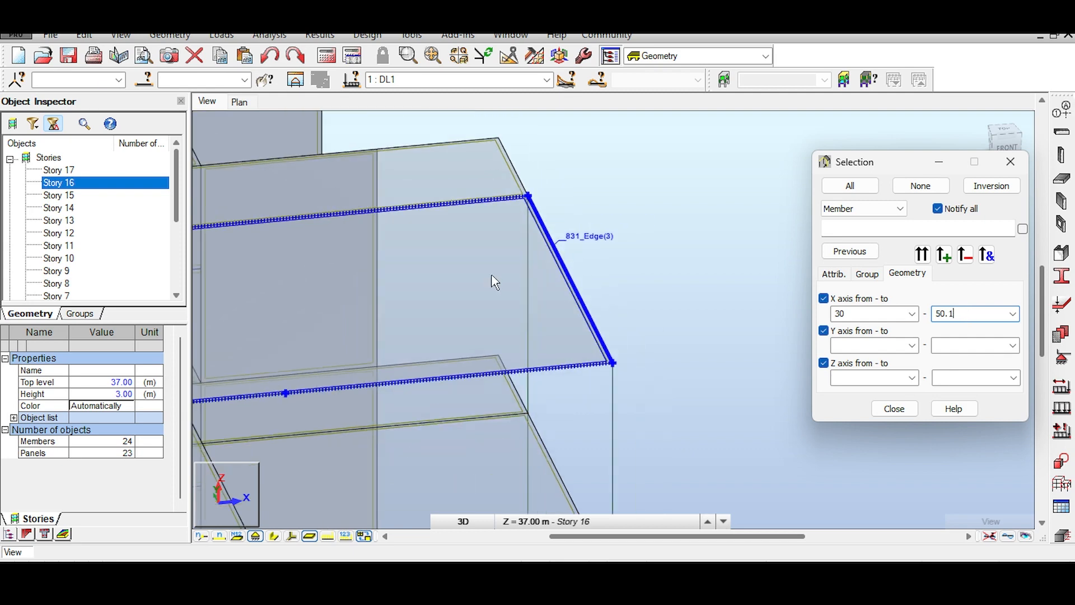
# Step: Select the members within the X-axis range 30 to 50.1 and check which top-story beams are included
pyautogui.moveTo(555, 271); pyautogui.dragTo(628, 245, button='middle')
pyautogui.click(919, 255)
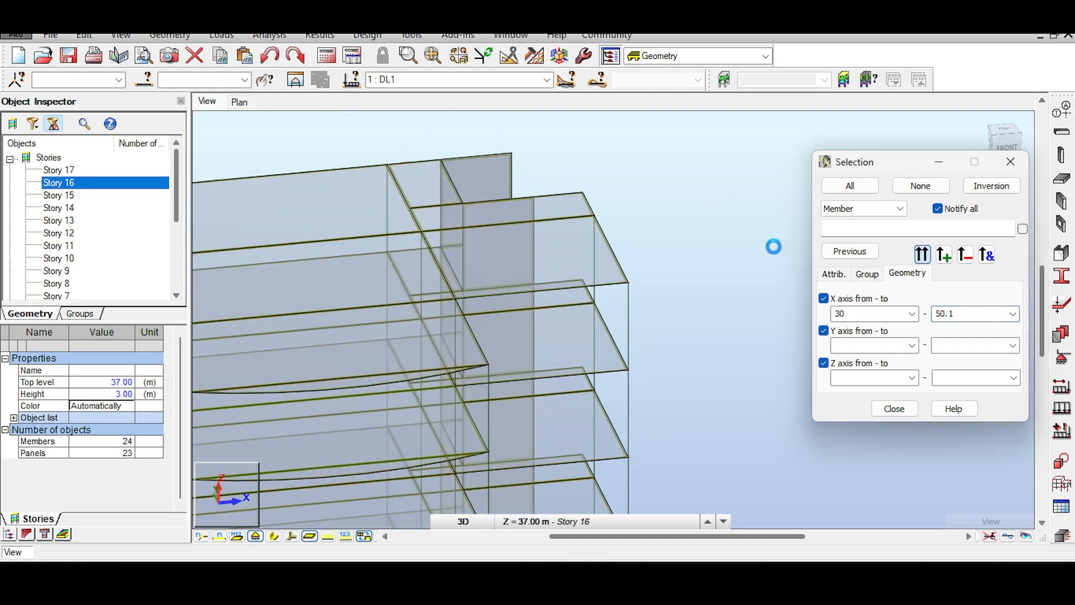
pyautogui.scroll(-2, 608, 195)
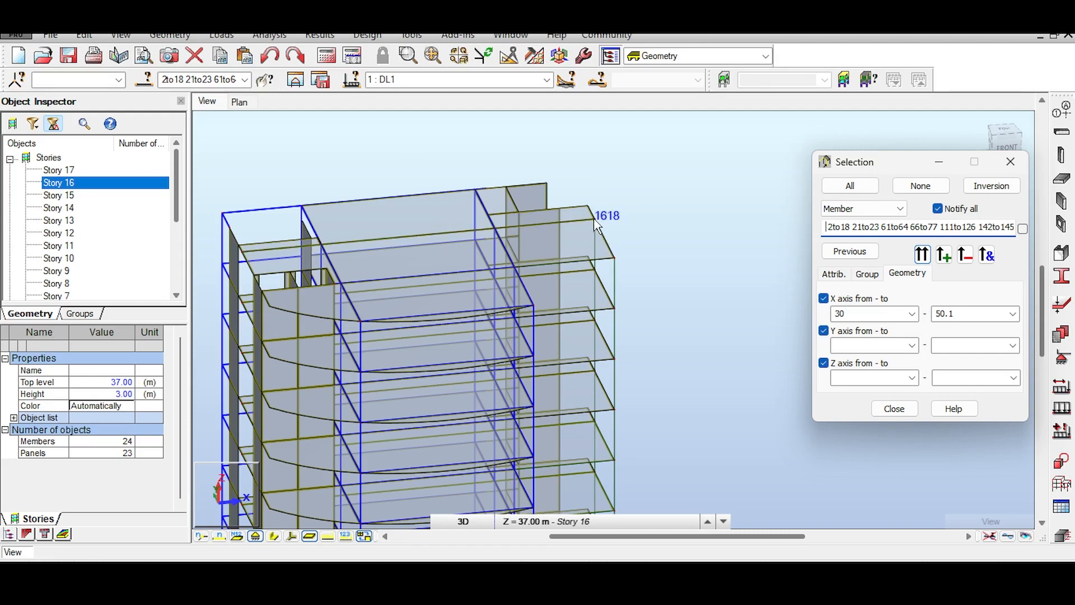
# Step: Set the X-axis range's upper limit to 51 and select the members within it
pyautogui.doubleClick(945, 314)
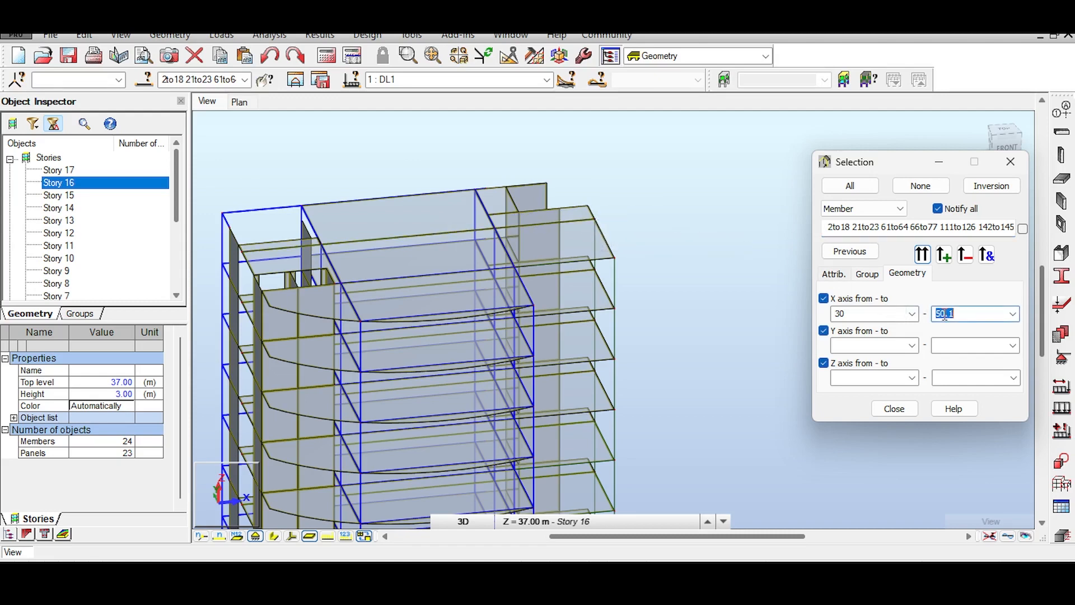
pyautogui.write('5')
pyautogui.click(758, 271)
pyautogui.click(922, 255)
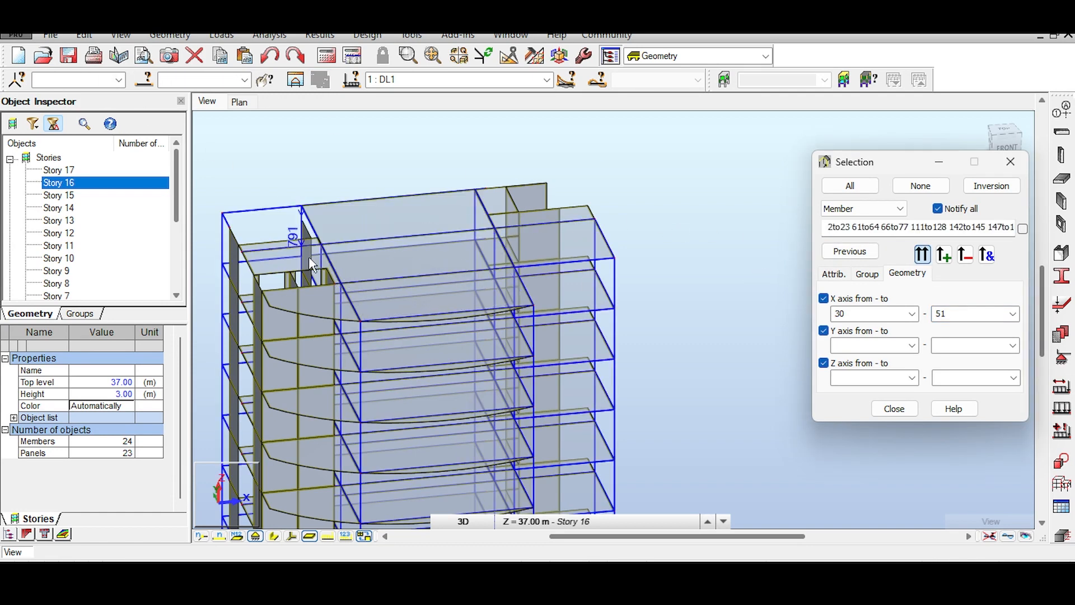
# Step: Inspect the selected members with their section shapes displayed, clear the selection, and hide the section shapes again
pyautogui.click(274, 536)
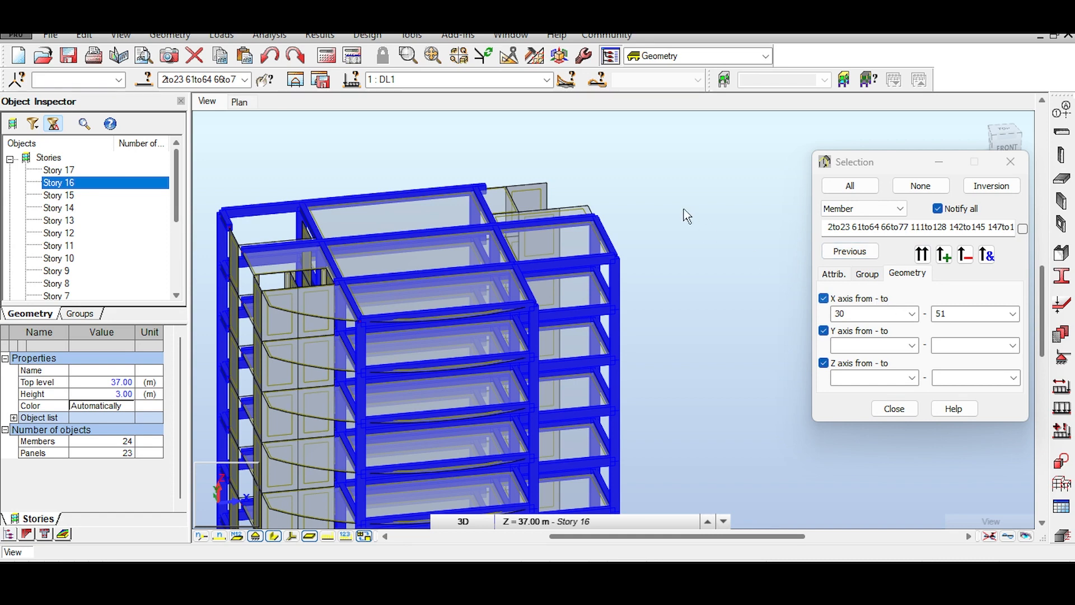
pyautogui.scroll(3, 674, 221)
pyautogui.click(538, 221)
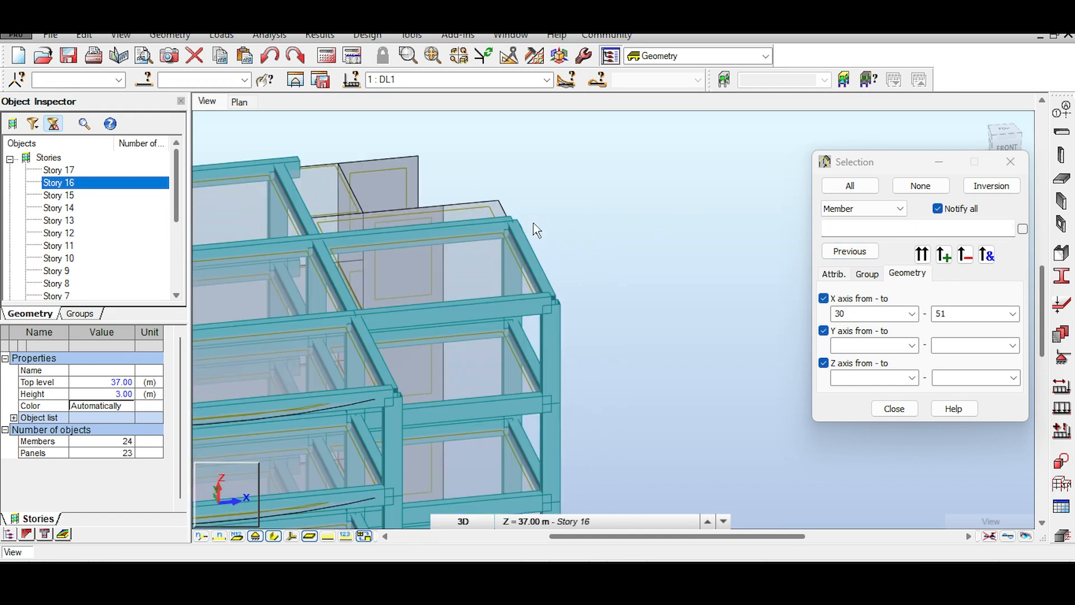
pyautogui.click(274, 536)
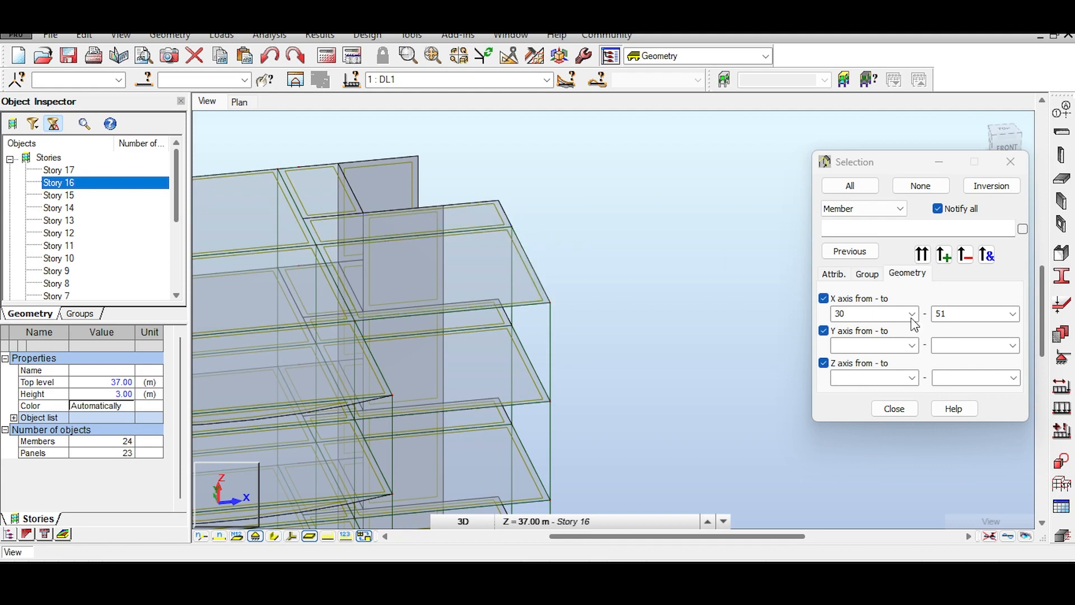
# Step: Set the Y-axis range from 13 to 14 and select the members within the X and Y ranges
pyautogui.click(895, 346)
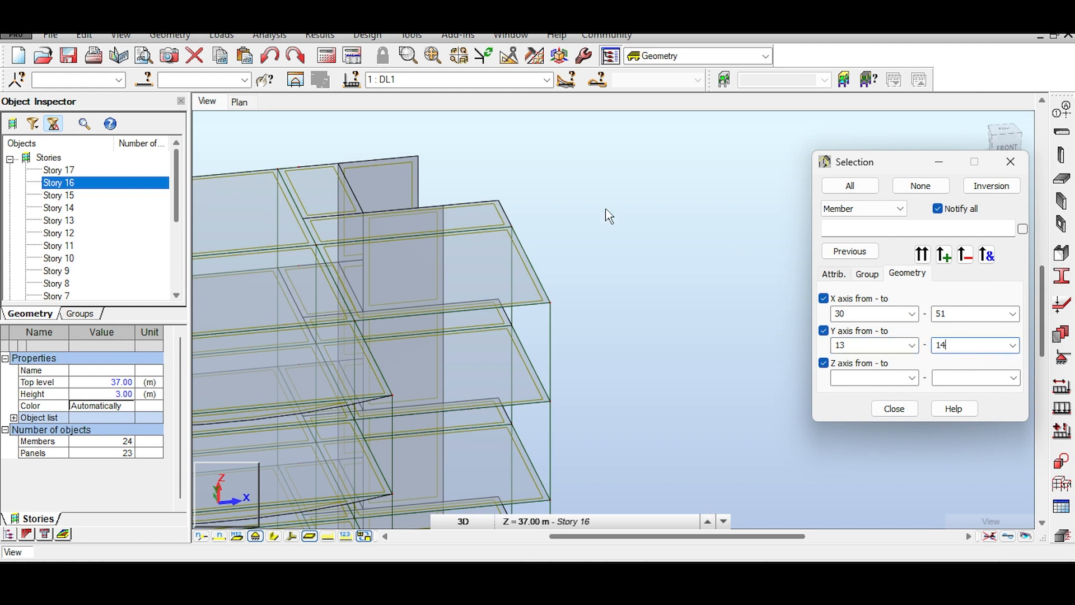
pyautogui.scroll(-5, 610, 216)
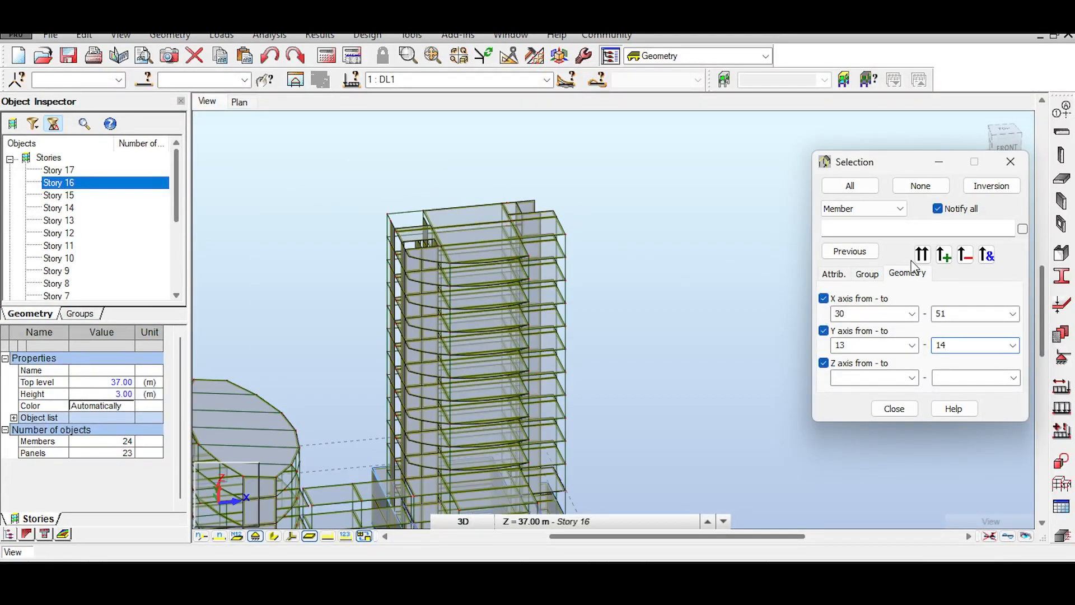
pyautogui.click(921, 255)
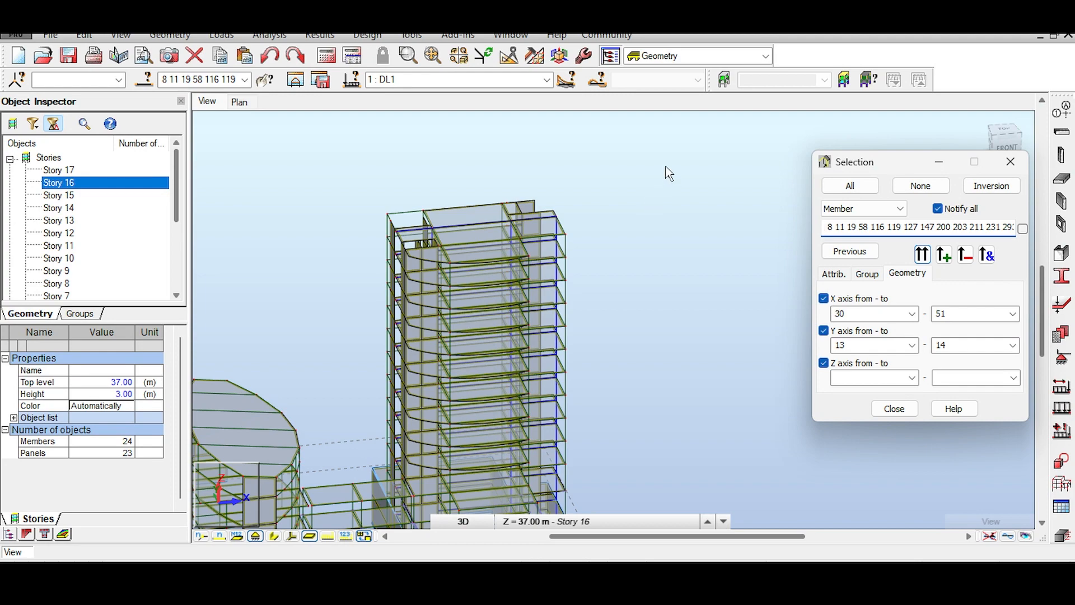
# Step: Examine the selected members from above with section shapes displayed, checking which beams and columns the coordinate range includes
pyautogui.moveTo(1006, 138)
pyautogui.mouseDown()
pyautogui.moveTo(1010, 158)
pyautogui.moveTo(1003, 140)
pyautogui.mouseUp()
pyautogui.click(1006, 135)
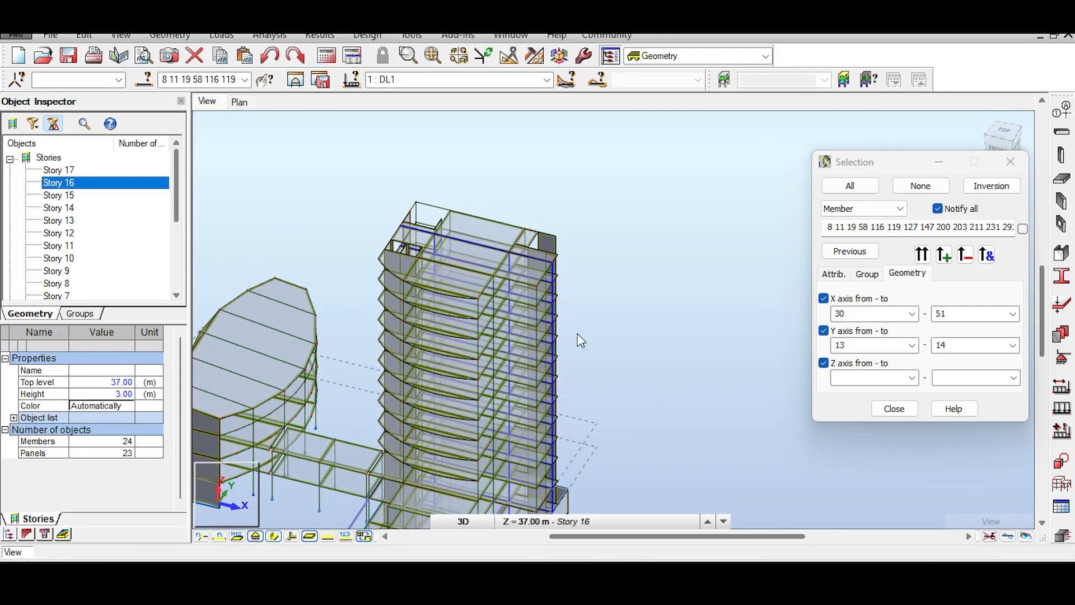
pyautogui.scroll(6, 624, 287)
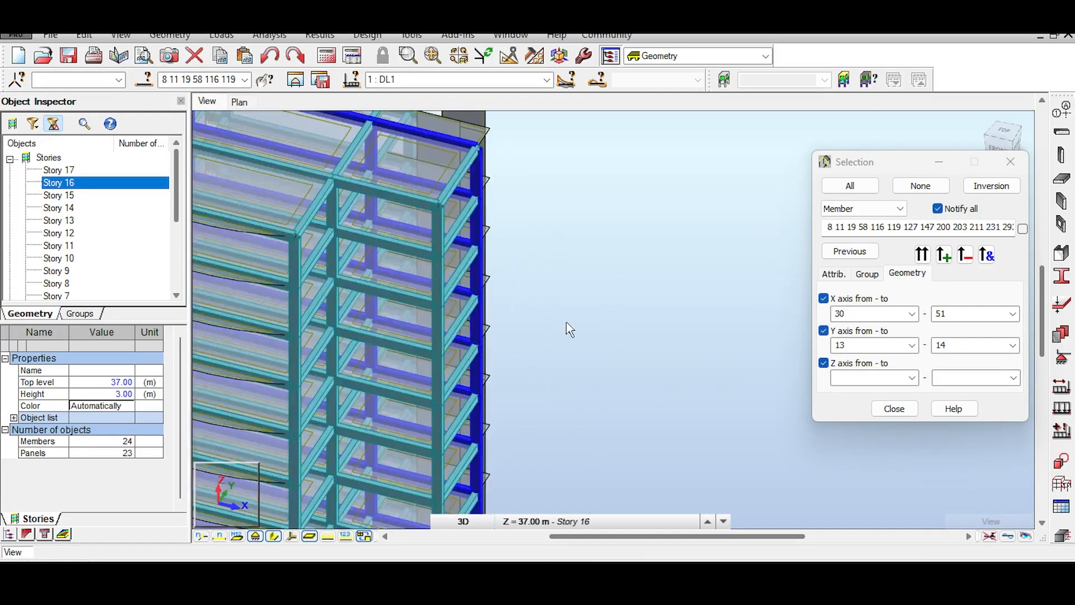
pyautogui.moveTo(679, 282); pyautogui.dragTo(734, 86, button='middle')
pyautogui.moveTo(726, 331)
pyautogui.mouseDown(button='middle')
pyautogui.moveTo(742, 178)
pyautogui.moveTo(680, 256)
pyautogui.moveTo(647, 399)
pyautogui.mouseUp(button='middle')
pyautogui.moveTo(626, 146); pyautogui.dragTo(610, 364, button='middle')
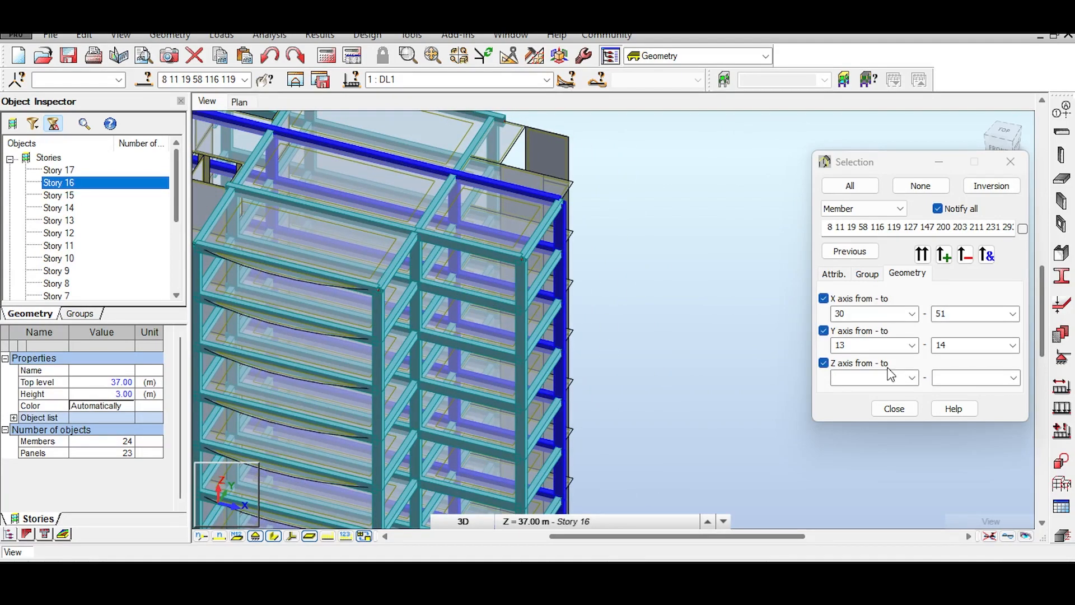
# Step: Clear the selection to inspect the tower's roof corner, and reselect the members within X 30 to 51 and Y 13 to 14
pyautogui.click(536, 222)
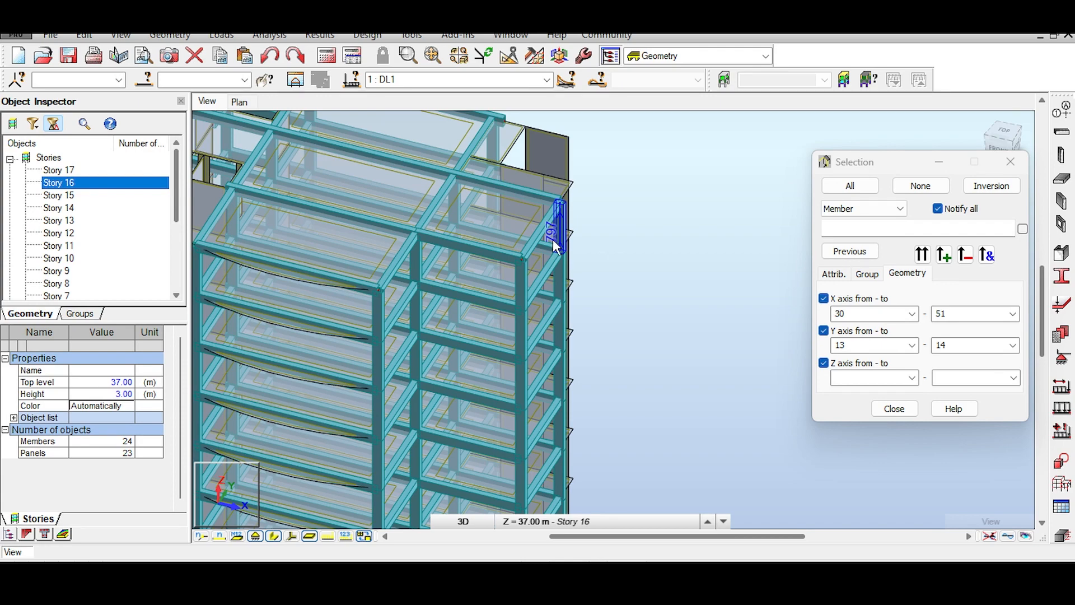
pyautogui.scroll(4, 556, 246)
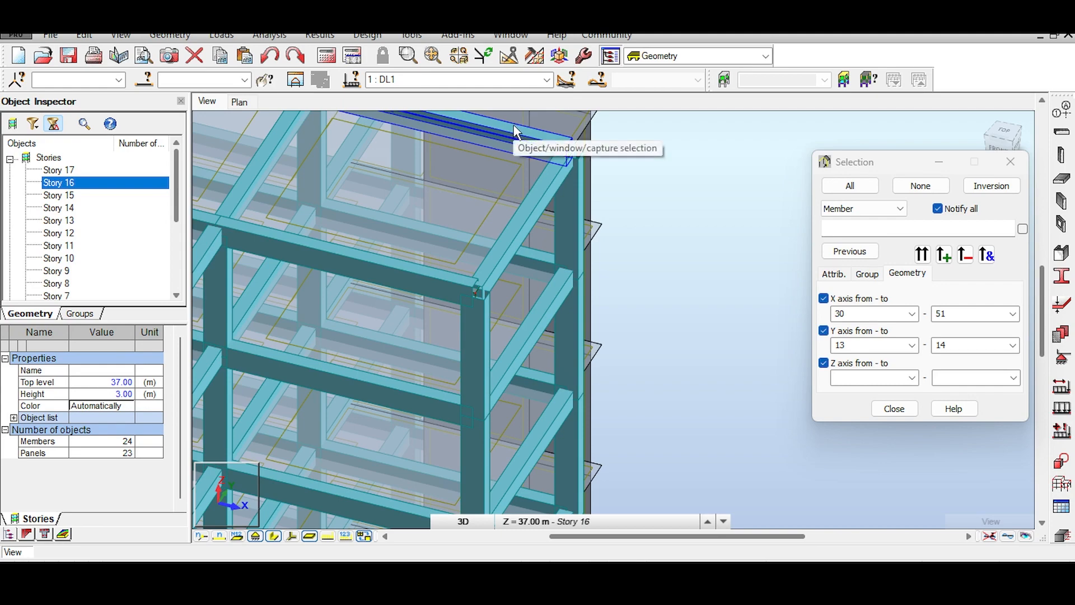
pyautogui.scroll(-5, 763, 233)
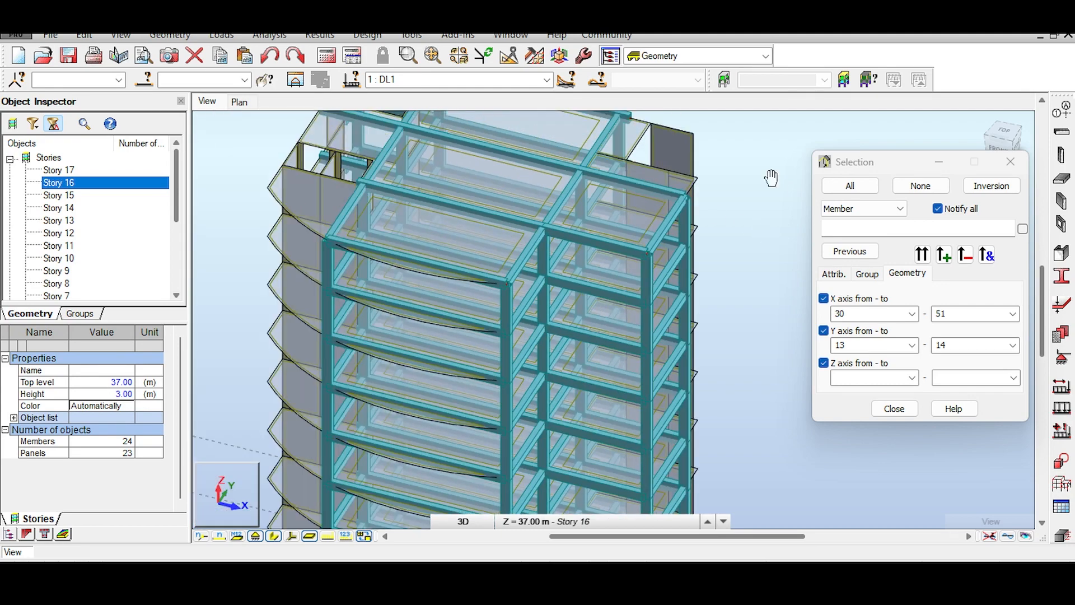
pyautogui.click(924, 255)
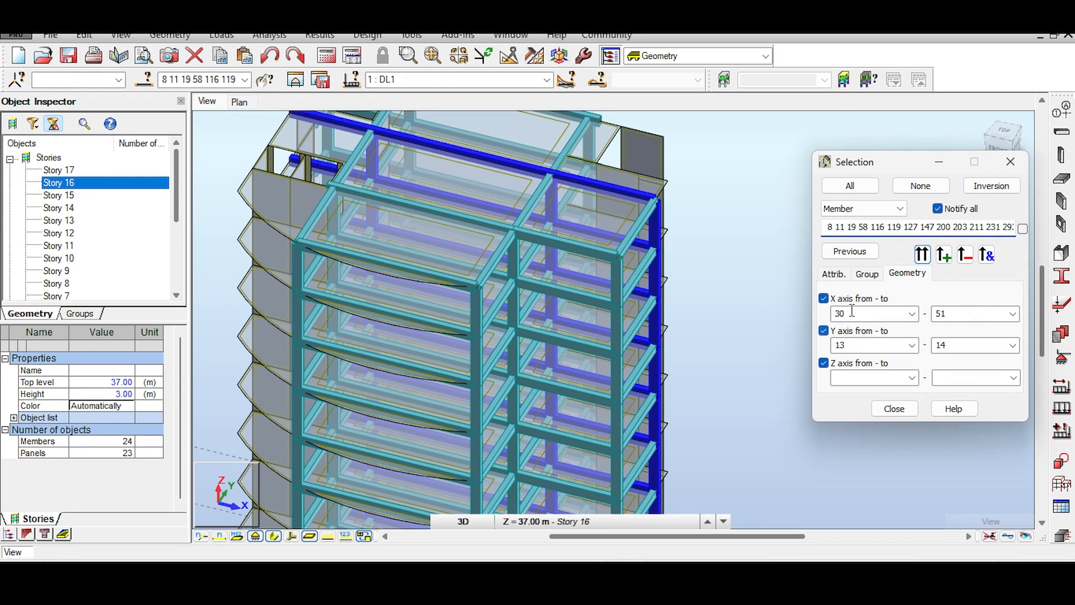
pyautogui.scroll(-5, 779, 302)
pyautogui.moveTo(770, 246); pyautogui.dragTo(569, 133, button='middle')
pyautogui.scroll(8, 599, 205)
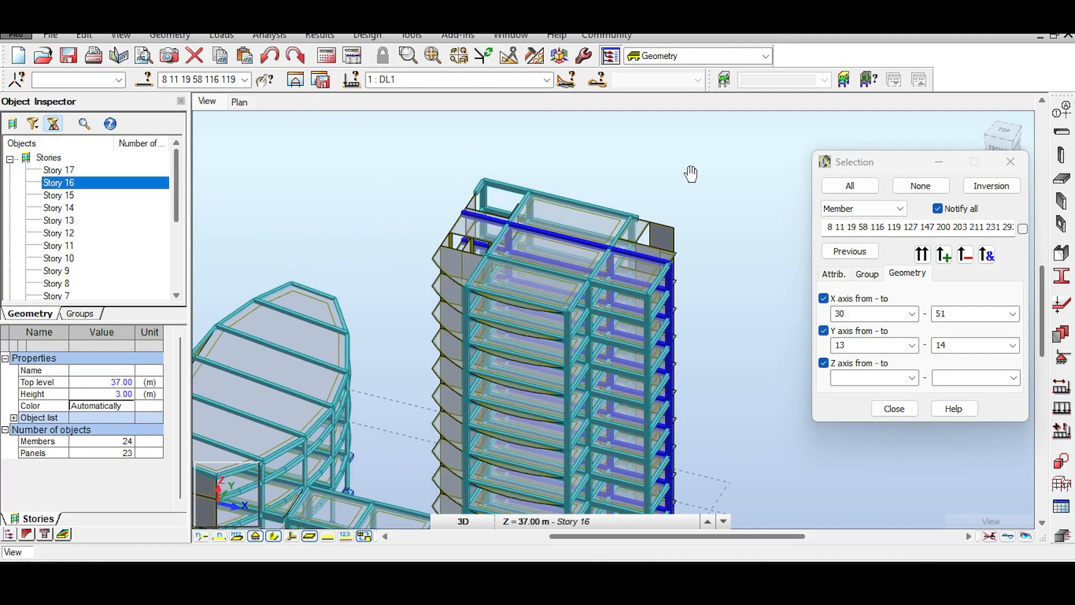
pyautogui.scroll(2, 689, 264)
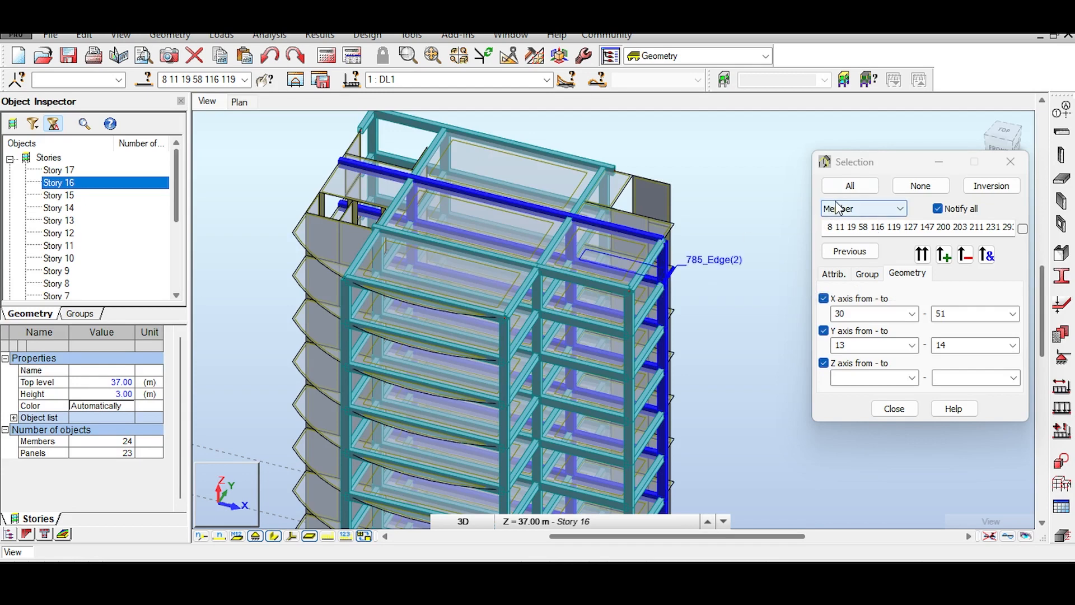
# Step: Remove the members with section C R300x500 from the current selection
pyautogui.click(834, 274)
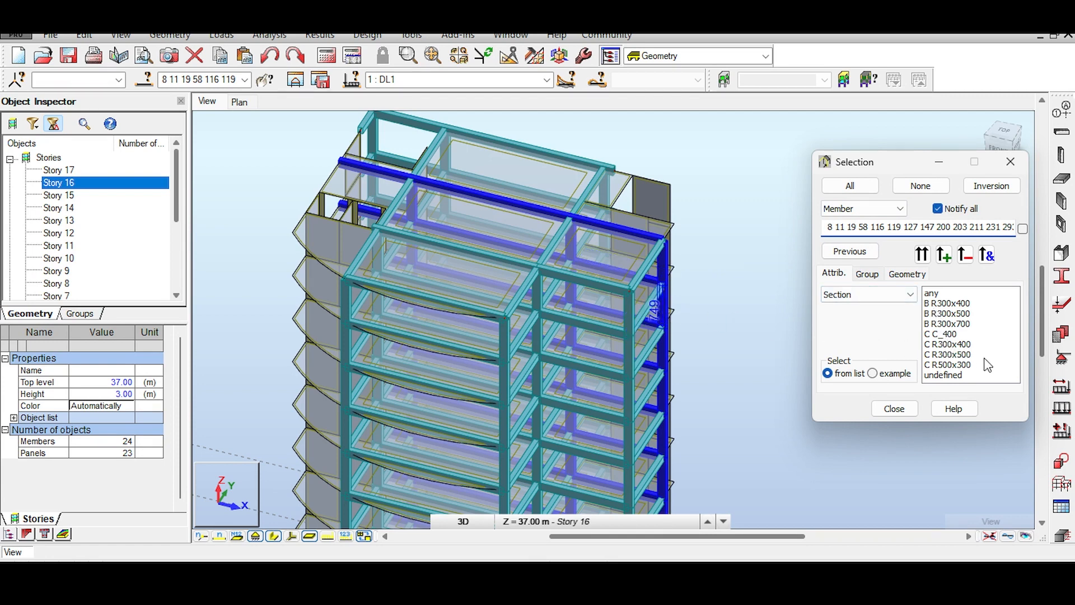
pyautogui.click(963, 355)
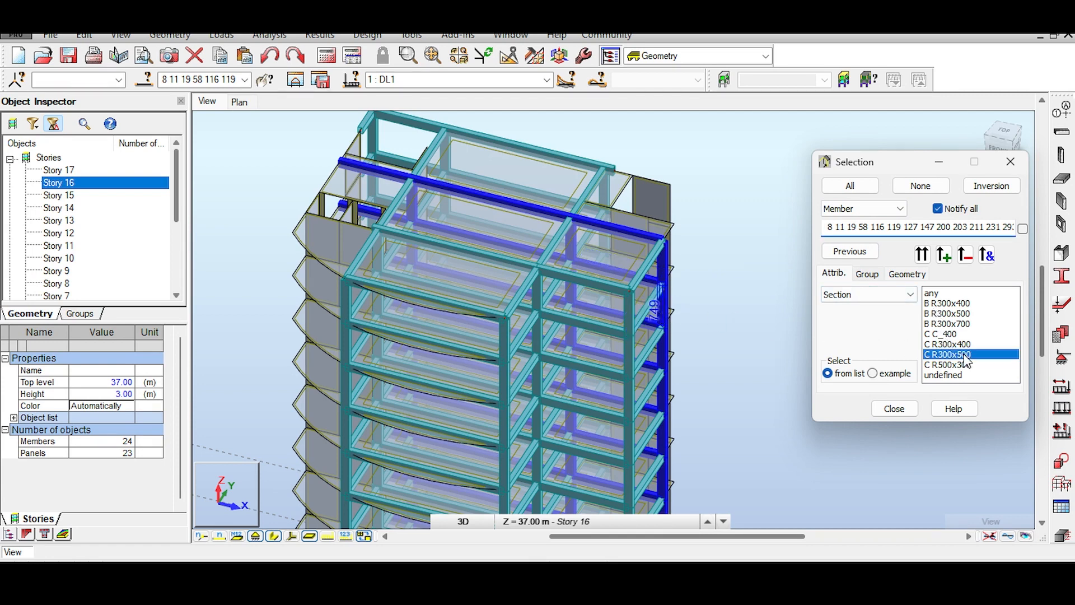
pyautogui.click(964, 257)
# Step: Check the remaining selected beams over the tower's full height and delete them
pyautogui.scroll(-3, 700, 350)
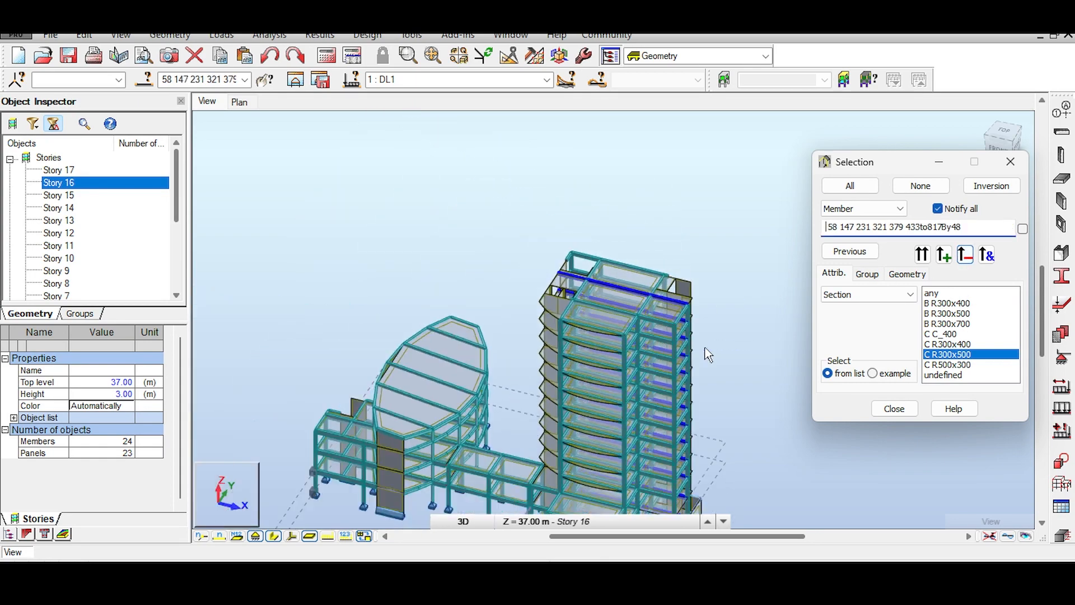
pyautogui.scroll(3, 693, 232)
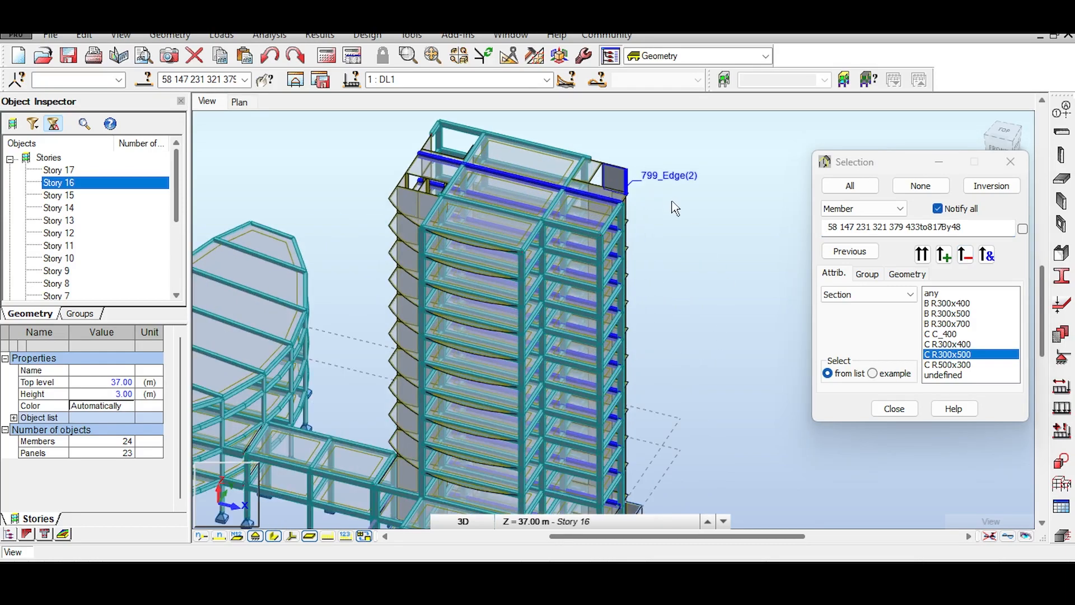
pyautogui.moveTo(654, 447); pyautogui.dragTo(645, 292, button='middle')
pyautogui.scroll(2, 633, 381)
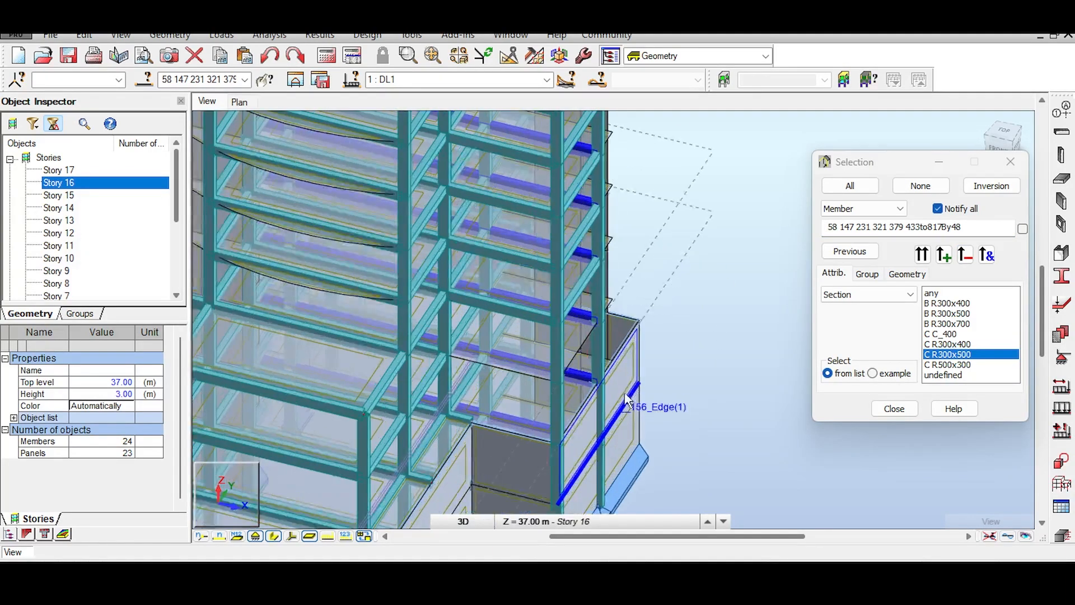
pyautogui.moveTo(675, 259); pyautogui.dragTo(703, 332, button='middle')
pyautogui.moveTo(724, 189); pyautogui.dragTo(755, 399, button='middle')
pyautogui.moveTo(754, 240); pyautogui.dragTo(761, 343, button='middle')
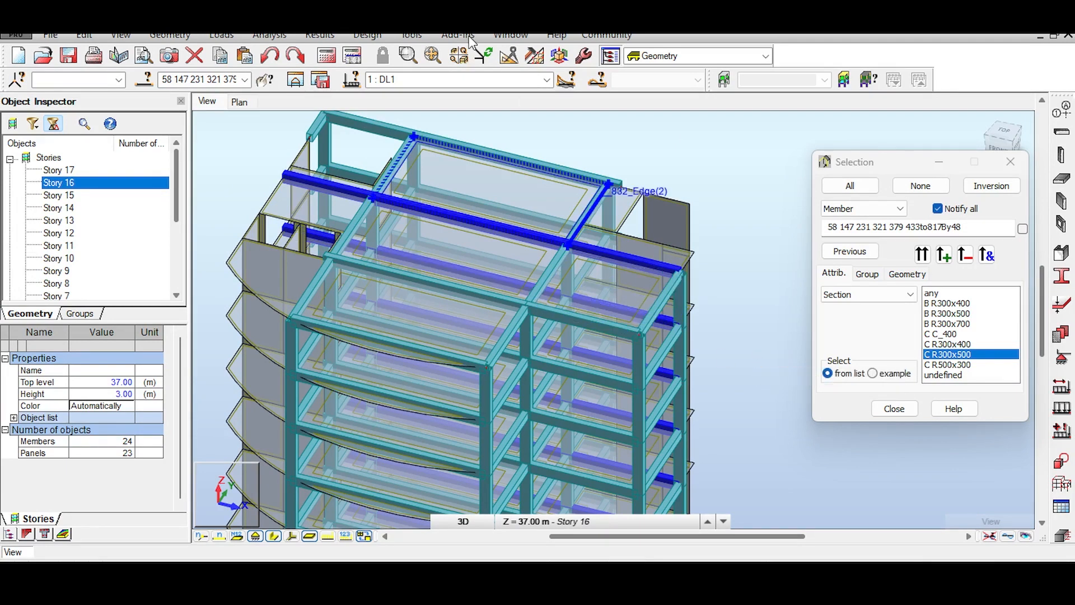
pyautogui.click(789, 224)
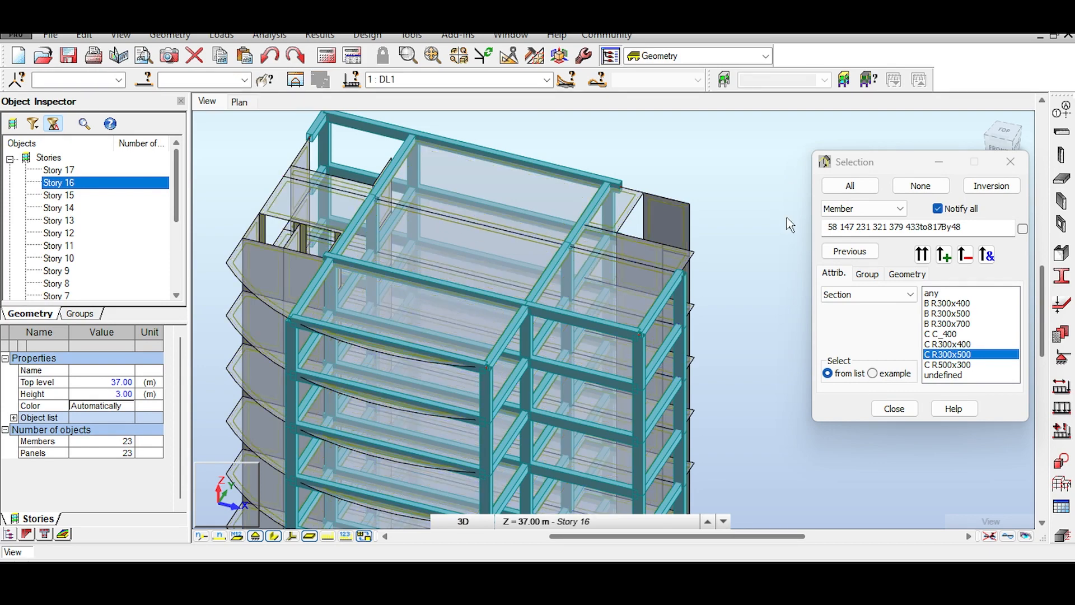
# Step: Locate node 1626 at the end of the rearmost roof beam
pyautogui.moveTo(774, 218); pyautogui.dragTo(775, 244, button='middle')
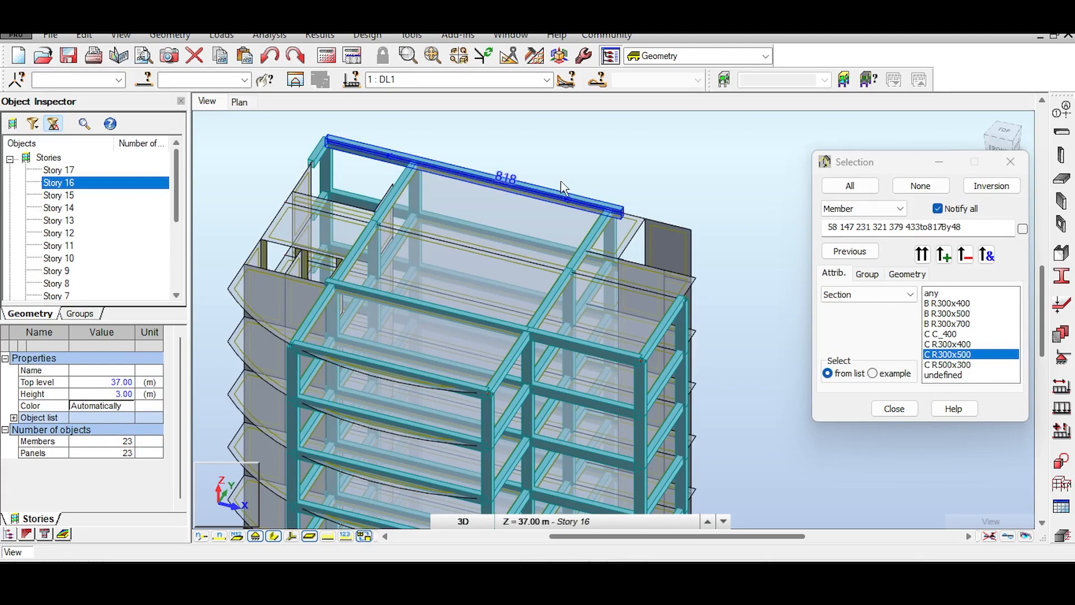
pyautogui.moveTo(581, 148); pyautogui.dragTo(626, 233, button='middle')
pyautogui.scroll(3, 679, 310)
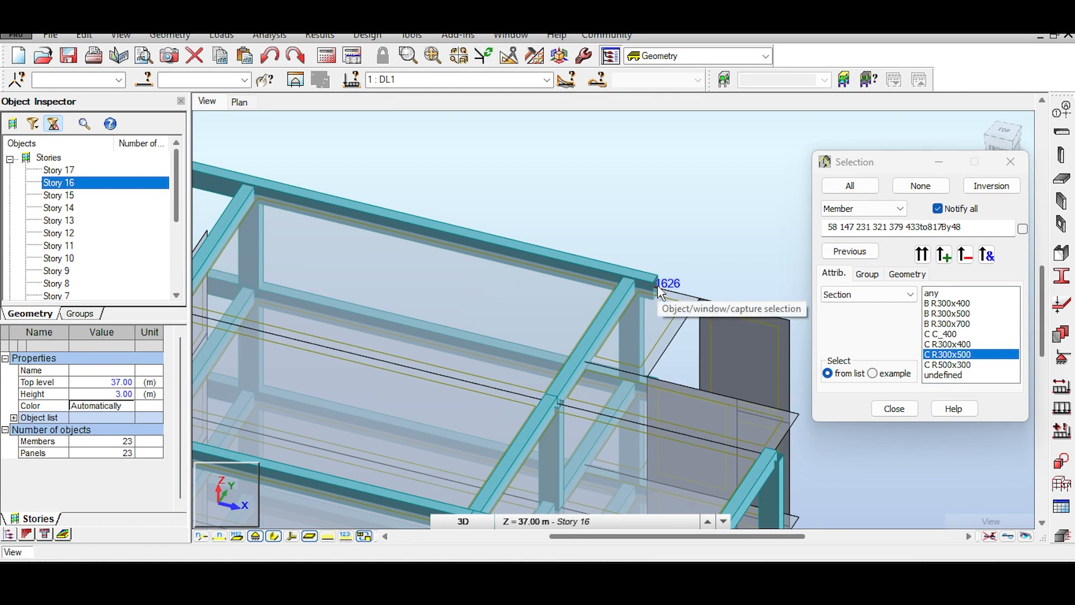
# Step: Set the X-axis selection range from 30 to 50 and select the members within it
pyautogui.click(867, 276)
pyautogui.click(904, 274)
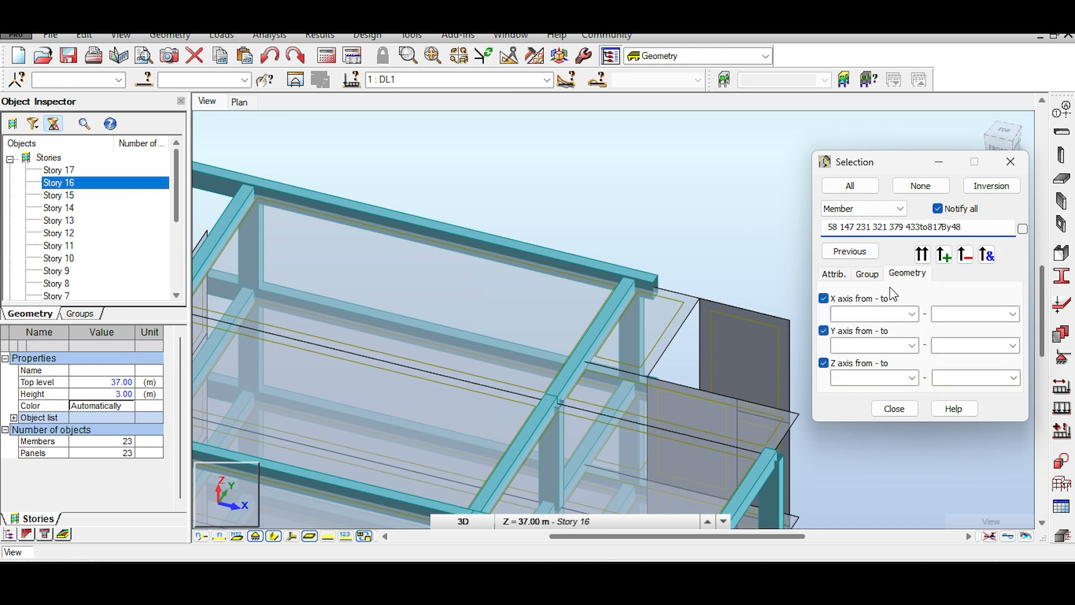
pyautogui.click(867, 313)
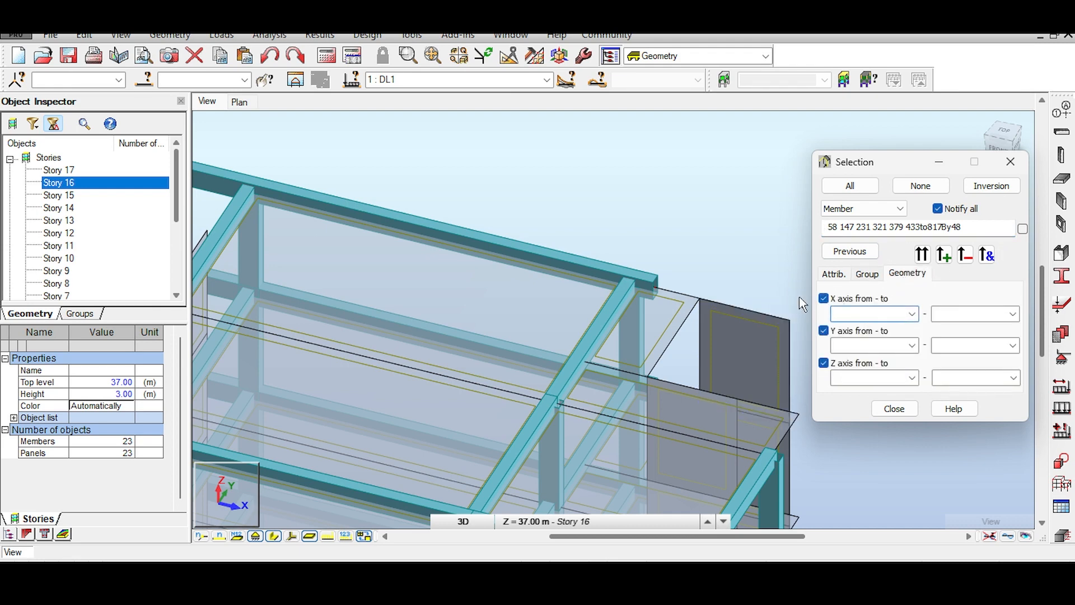
pyautogui.write('20')
pyautogui.press('Tab')
pyautogui.write('50')
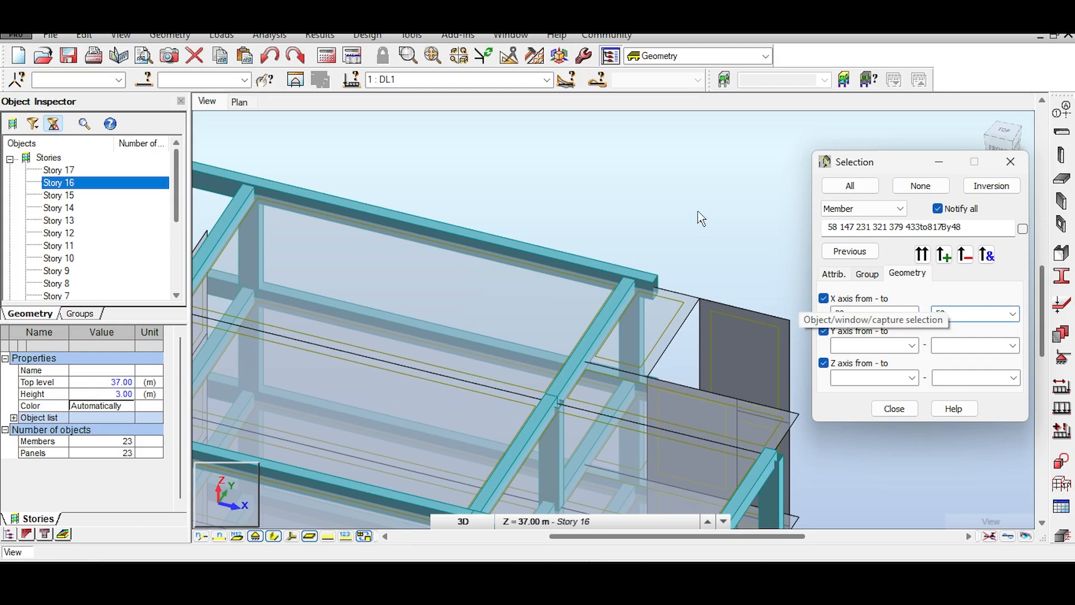
pyautogui.scroll(-4, 666, 209)
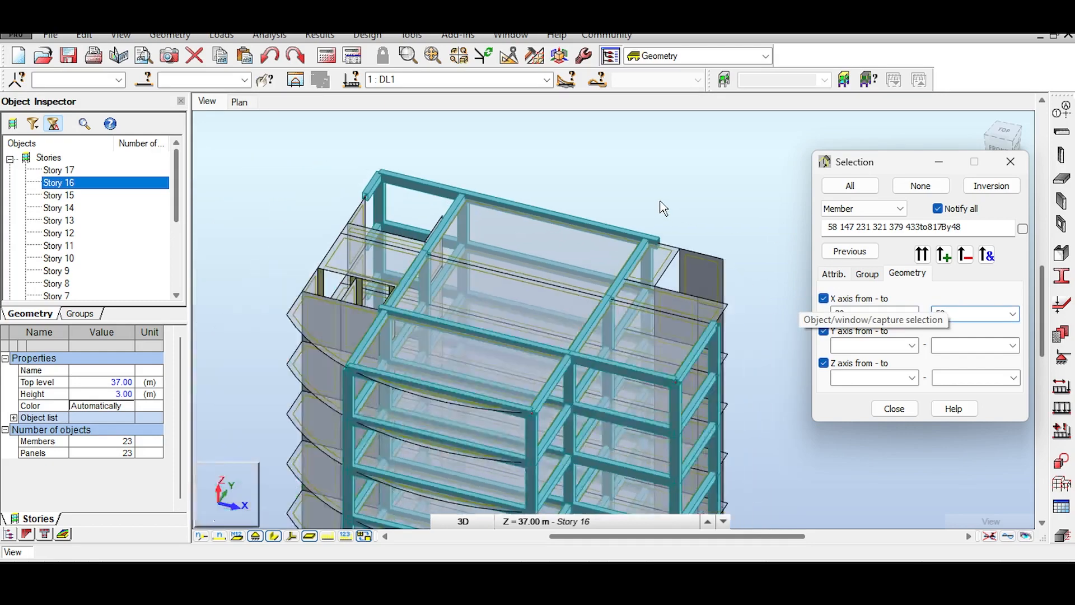
pyautogui.click(921, 257)
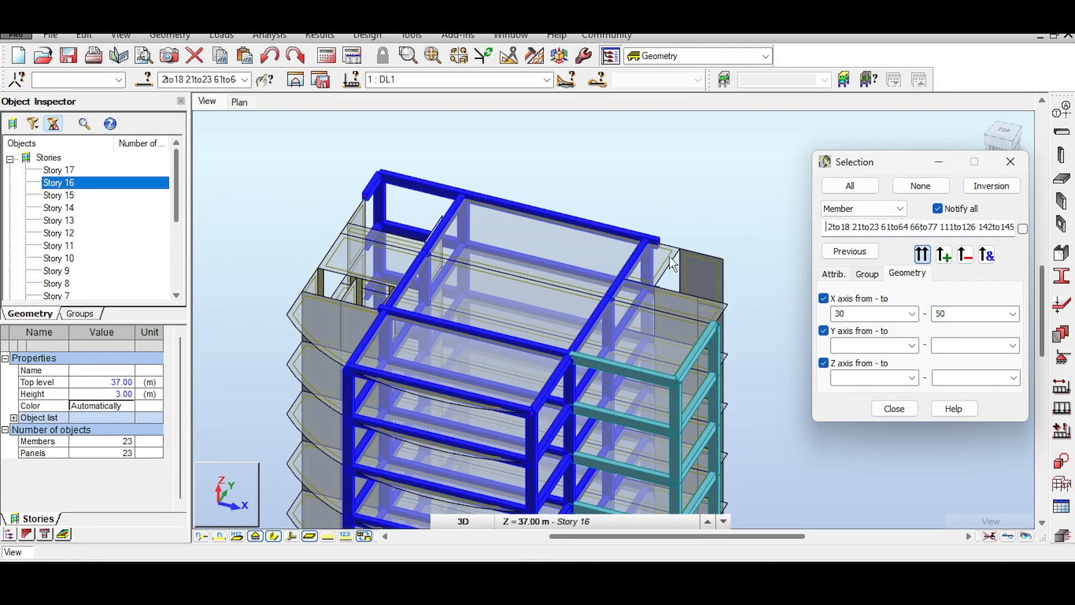
# Step: Clear the selection, set the Y-axis range from 18 to 19, and select the members within it
pyautogui.click(571, 175)
pyautogui.click(857, 343)
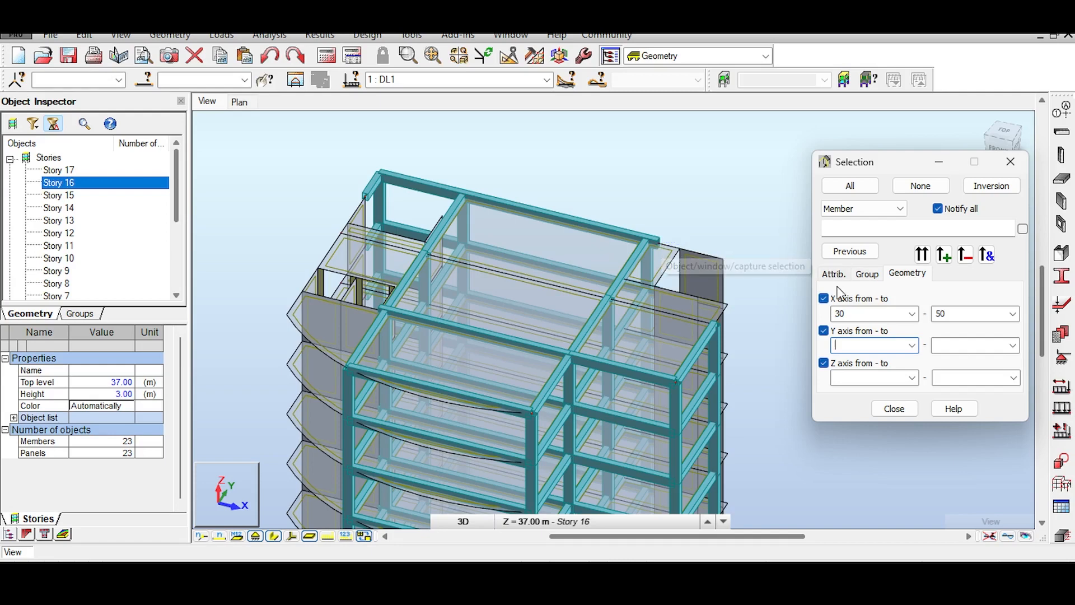
pyautogui.write('181')
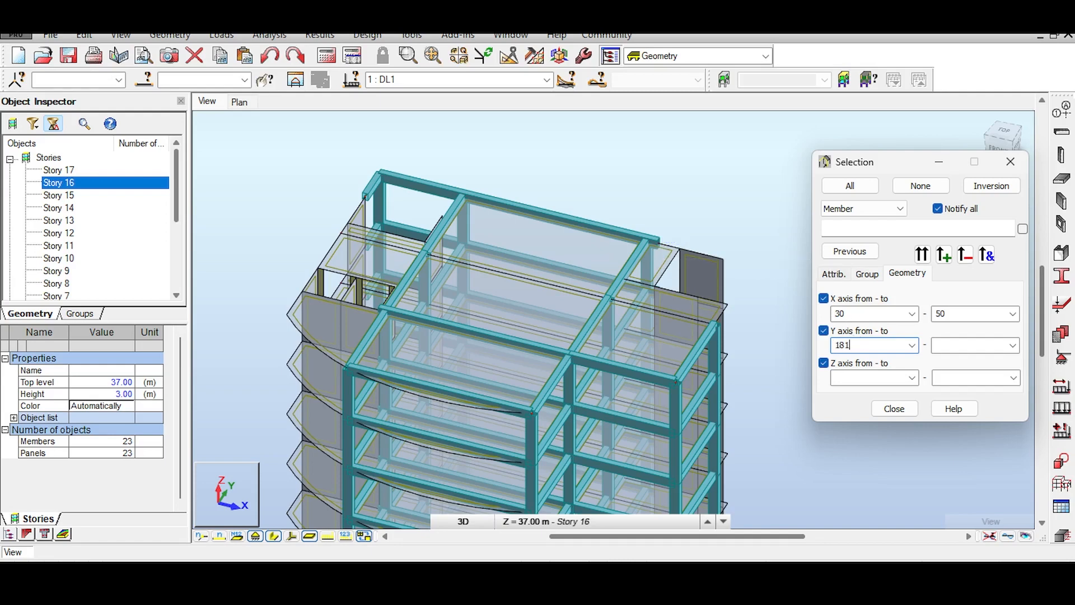
pyautogui.press('BackSpace')
pyautogui.press('Tab')
pyautogui.write('1')
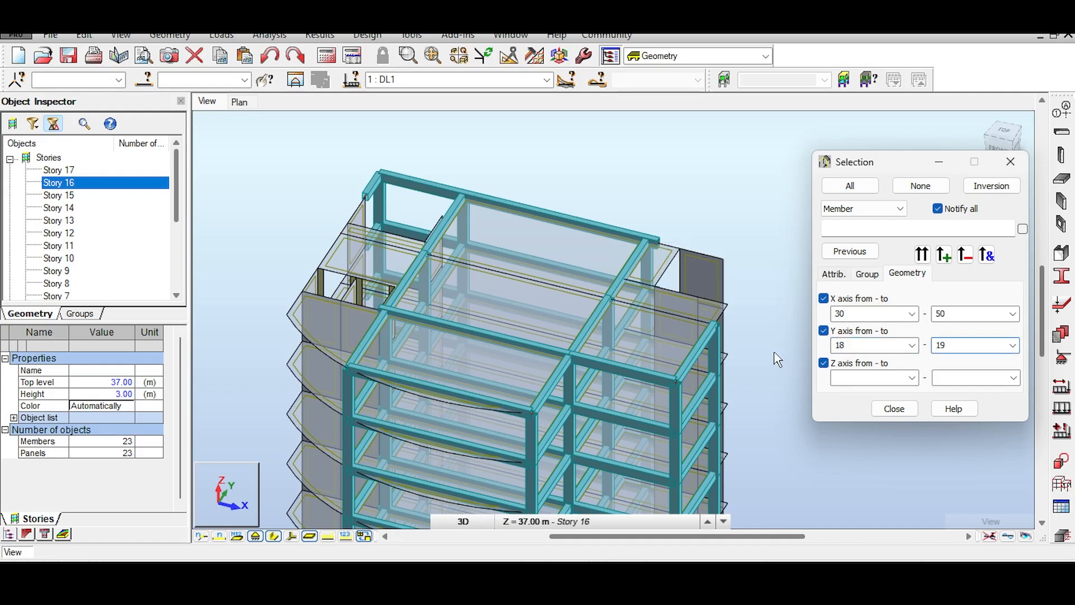
pyautogui.click(922, 254)
pyautogui.scroll(-1, 626, 239)
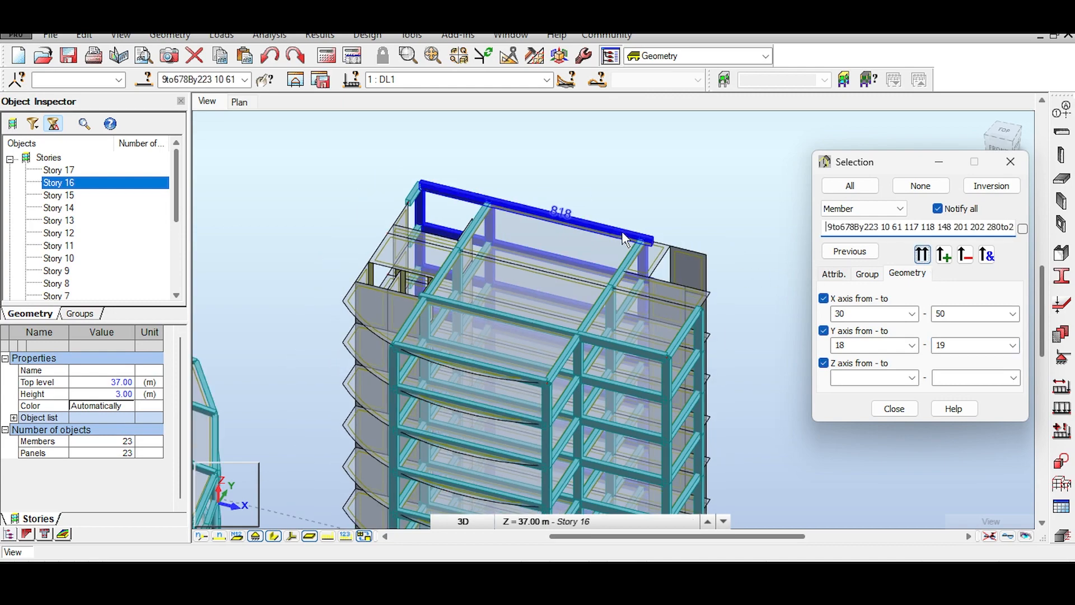
# Step: Remove the C R300x500 columns from the selection and delete the remaining rear edge beams on every story of the tower
pyautogui.scroll(-4, 623, 233)
pyautogui.moveTo(1003, 144)
pyautogui.mouseDown()
pyautogui.moveTo(971, 147)
pyautogui.moveTo(940, 127)
pyautogui.moveTo(953, 154)
pyautogui.moveTo(1002, 153)
pyautogui.mouseUp()
pyautogui.scroll(1, 673, 239)
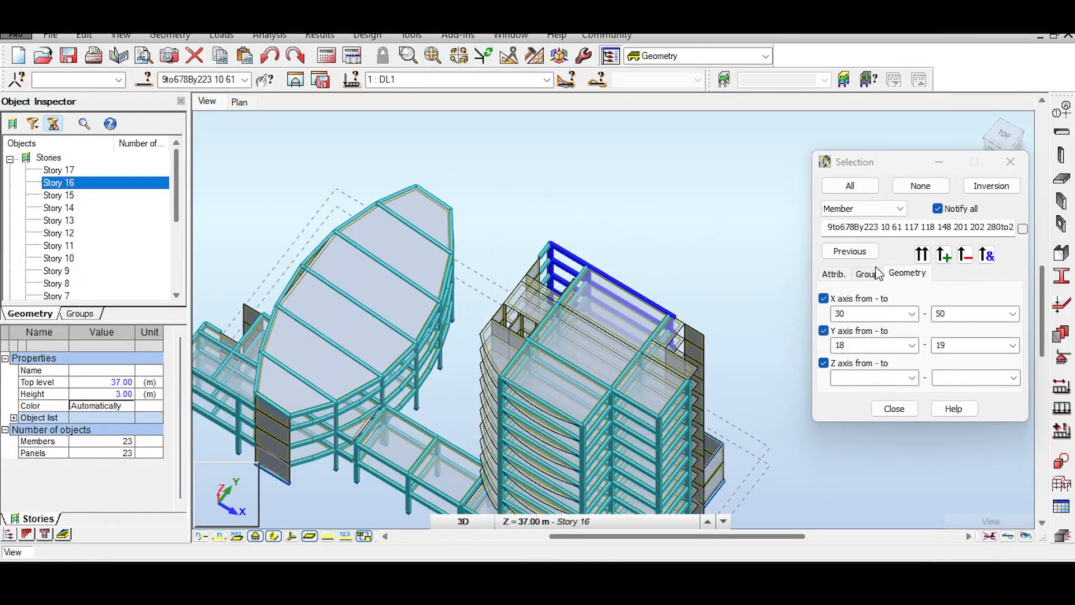
pyautogui.click(834, 273)
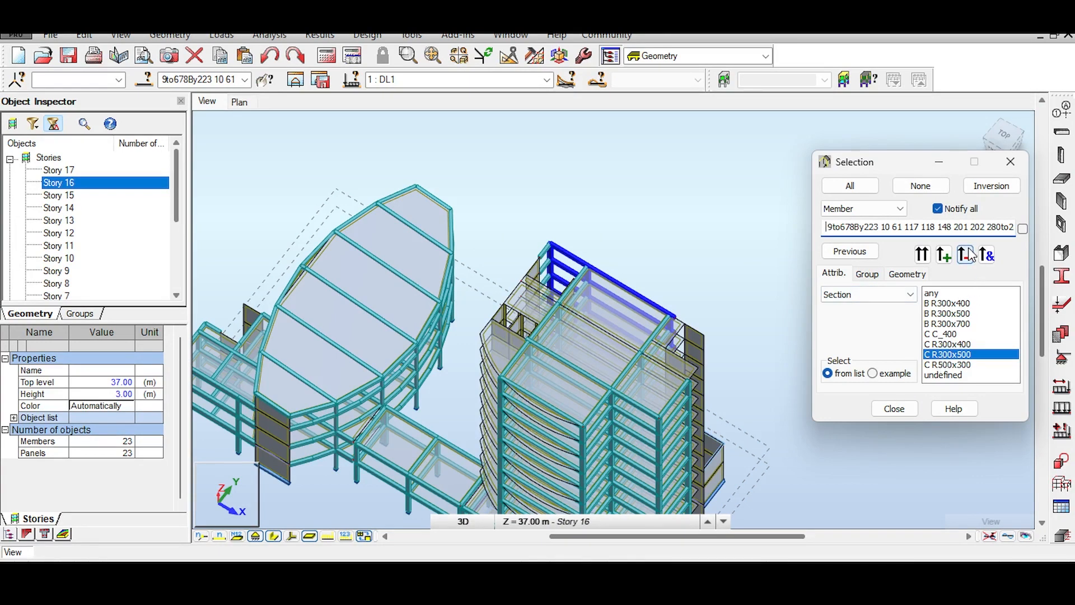
pyautogui.click(966, 254)
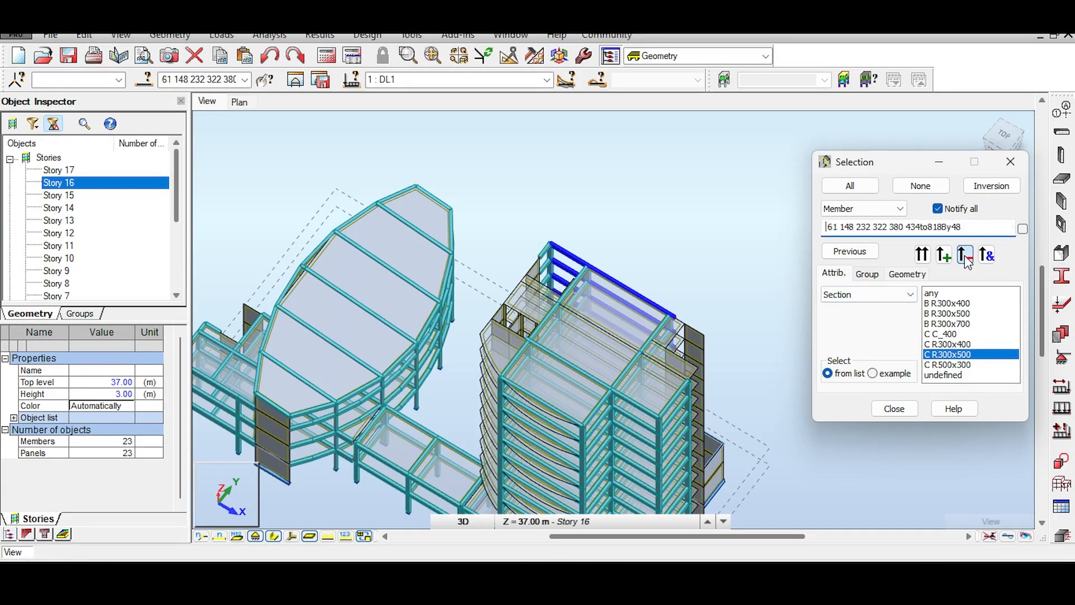
pyautogui.moveTo(1002, 136); pyautogui.dragTo(825, 211)
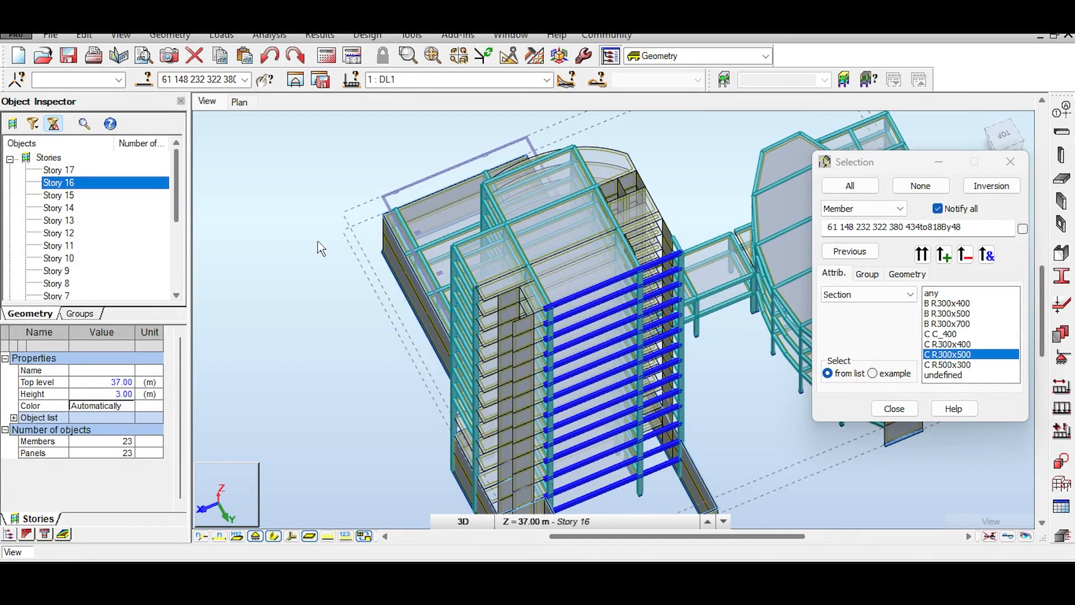
pyautogui.press('Delete')
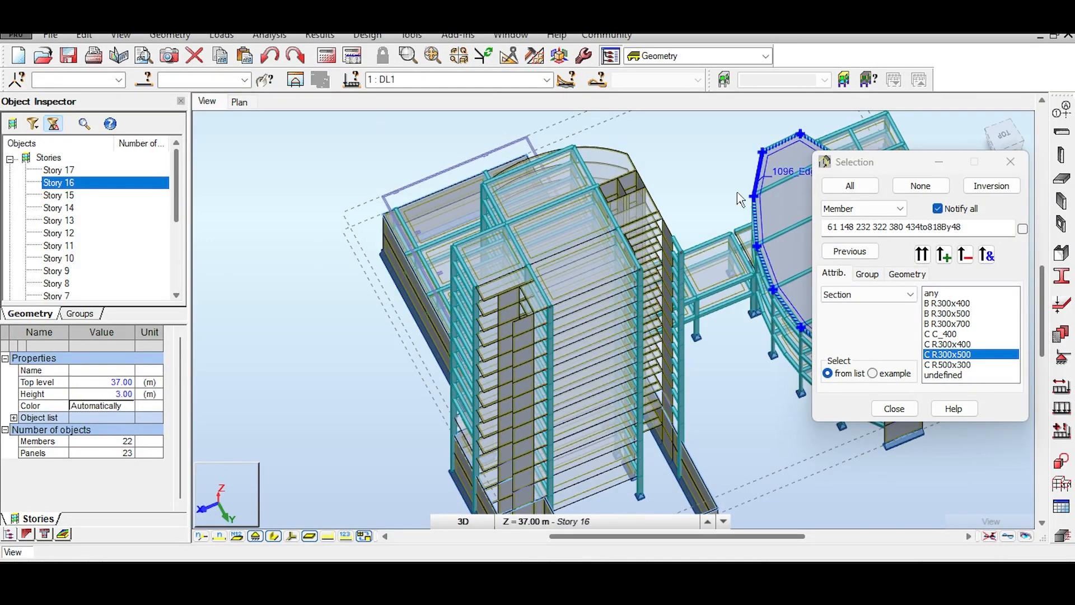
# Step: Examine the tower's remaining framing from the basement walls up to the roof, including the roof beam behind the front bay
pyautogui.moveTo(616, 164); pyautogui.dragTo(642, 157, button='middle')
pyautogui.moveTo(1006, 136); pyautogui.dragTo(1025, 124)
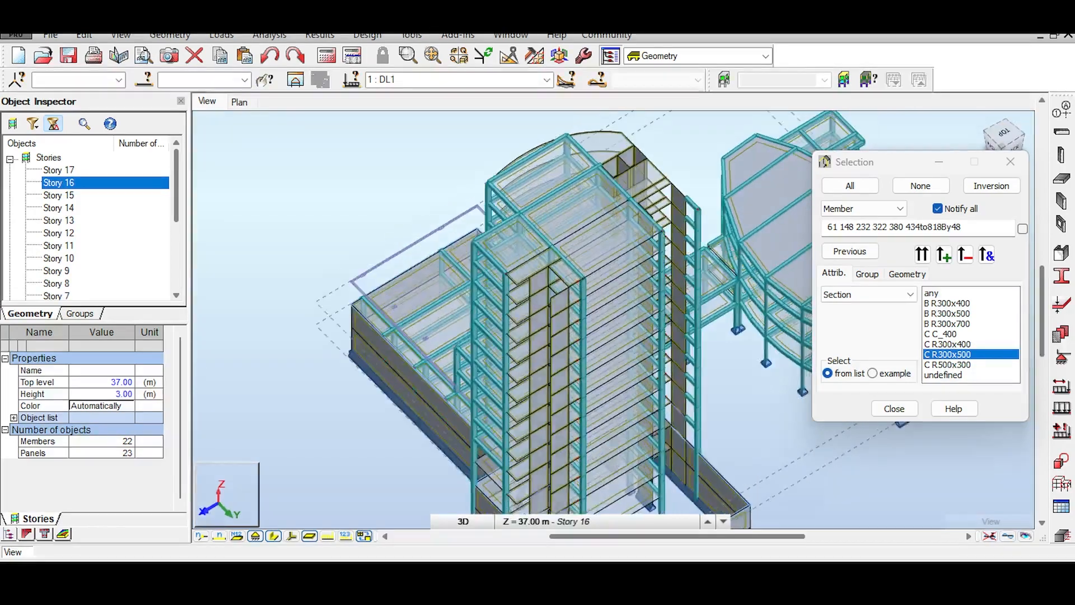
pyautogui.keyDown('shift'); pyautogui.moveTo(577, 235); pyautogui.dragTo(778, 208, button='middle'); pyautogui.keyUp('shift')
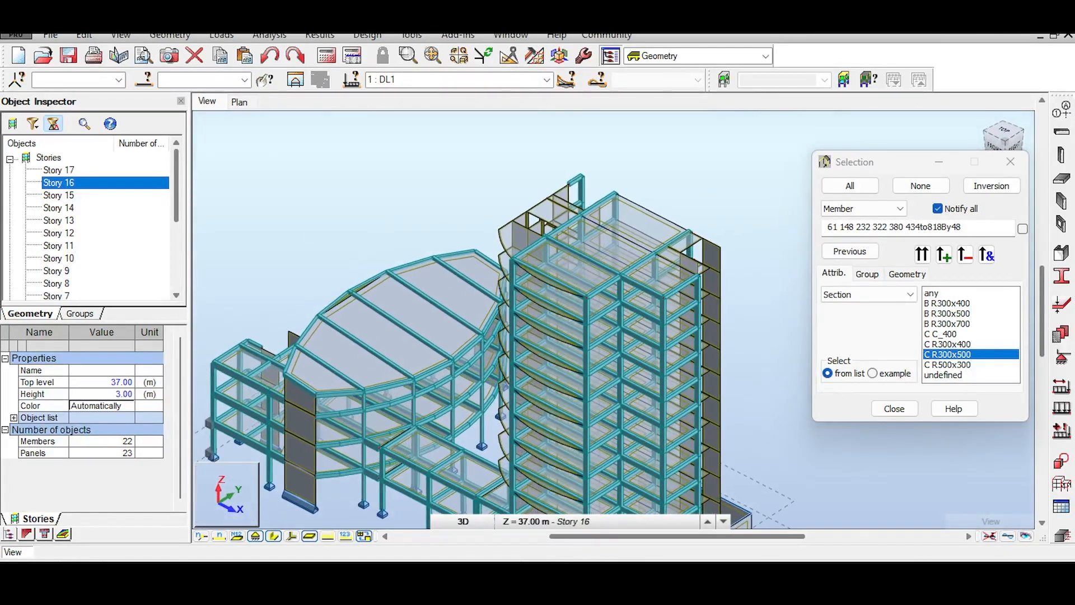
pyautogui.moveTo(673, 326); pyautogui.dragTo(656, 186, button='middle')
pyautogui.moveTo(722, 415); pyautogui.dragTo(659, 264, button='middle')
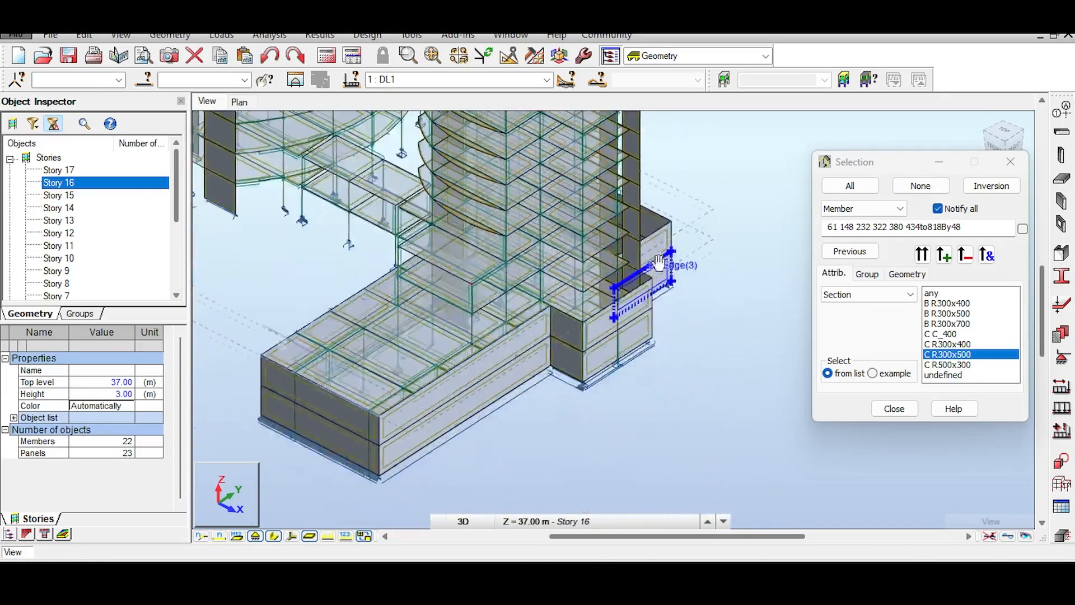
pyautogui.scroll(6, 650, 291)
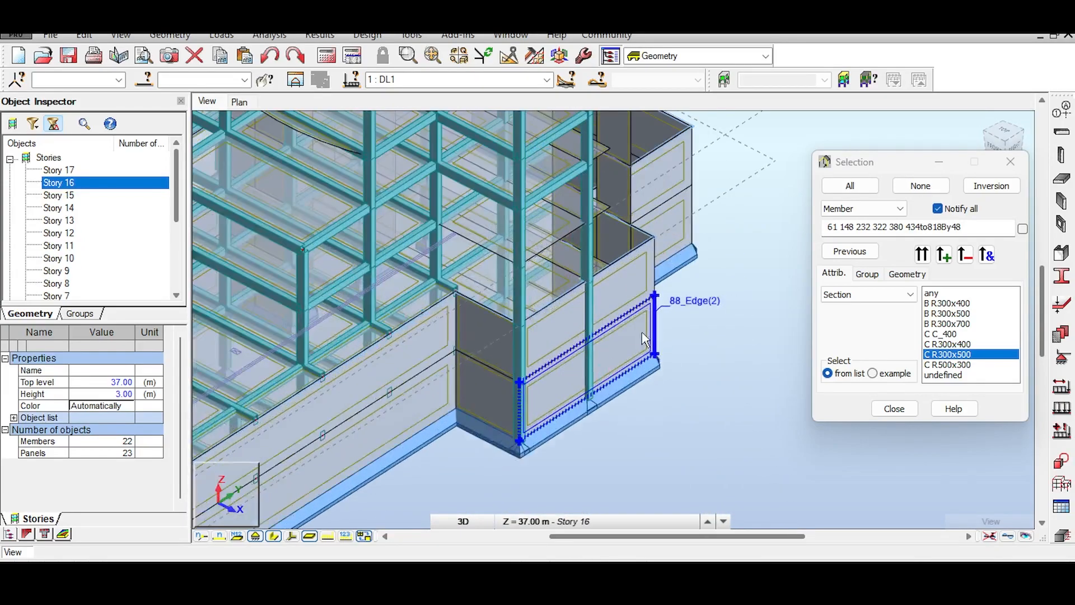
pyautogui.scroll(-8, 683, 368)
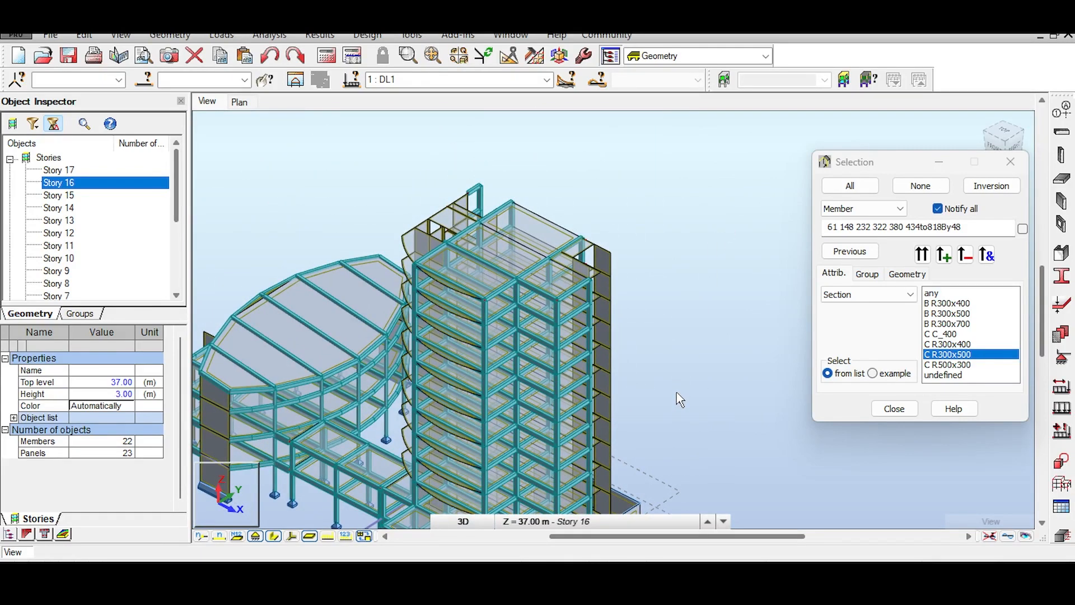
pyautogui.scroll(5, 680, 399)
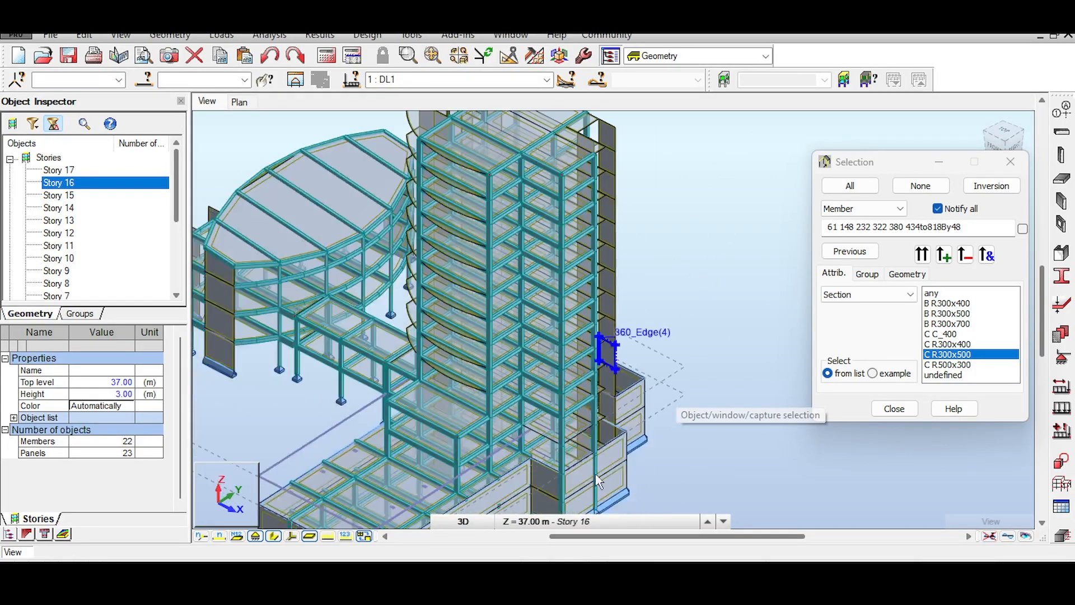
pyautogui.moveTo(739, 218); pyautogui.dragTo(738, 381, button='middle')
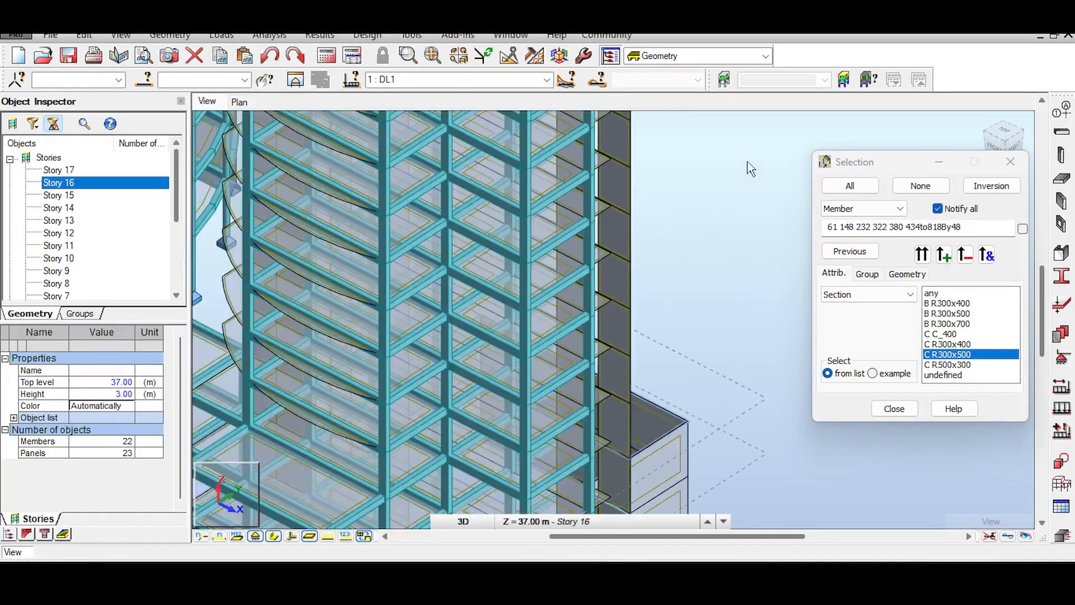
pyautogui.moveTo(748, 167); pyautogui.dragTo(748, 365, button='middle')
pyautogui.moveTo(751, 240); pyautogui.dragTo(706, 347, button='middle')
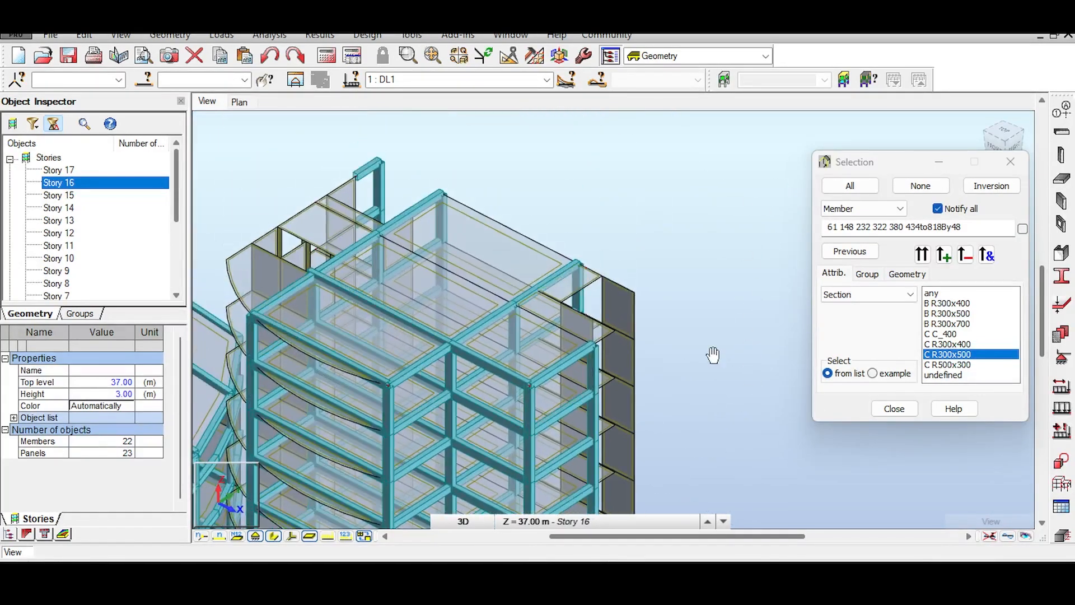
pyautogui.click(424, 327)
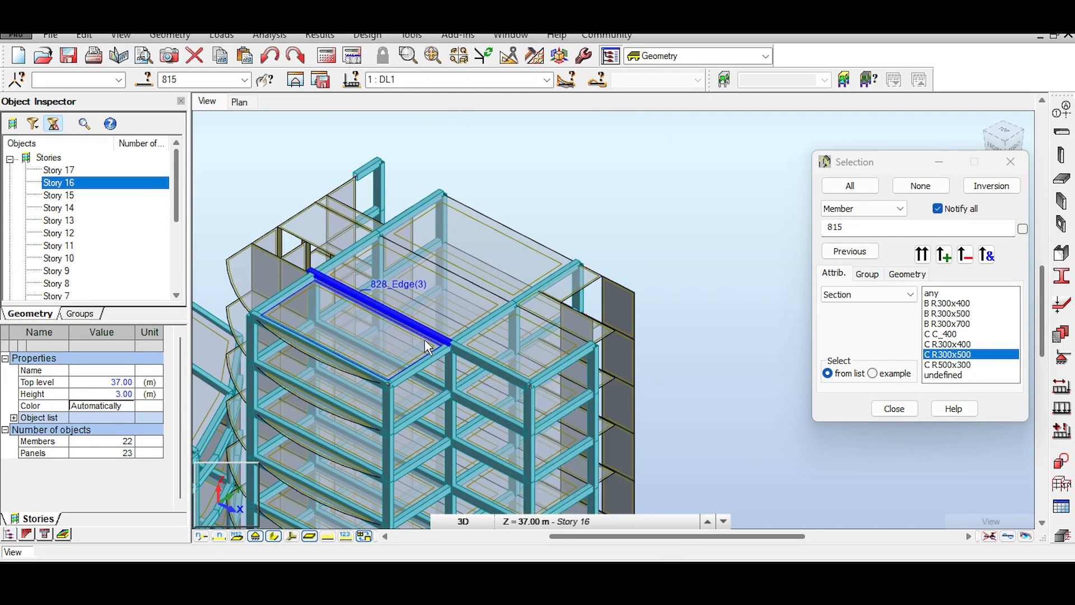
pyautogui.click(648, 183)
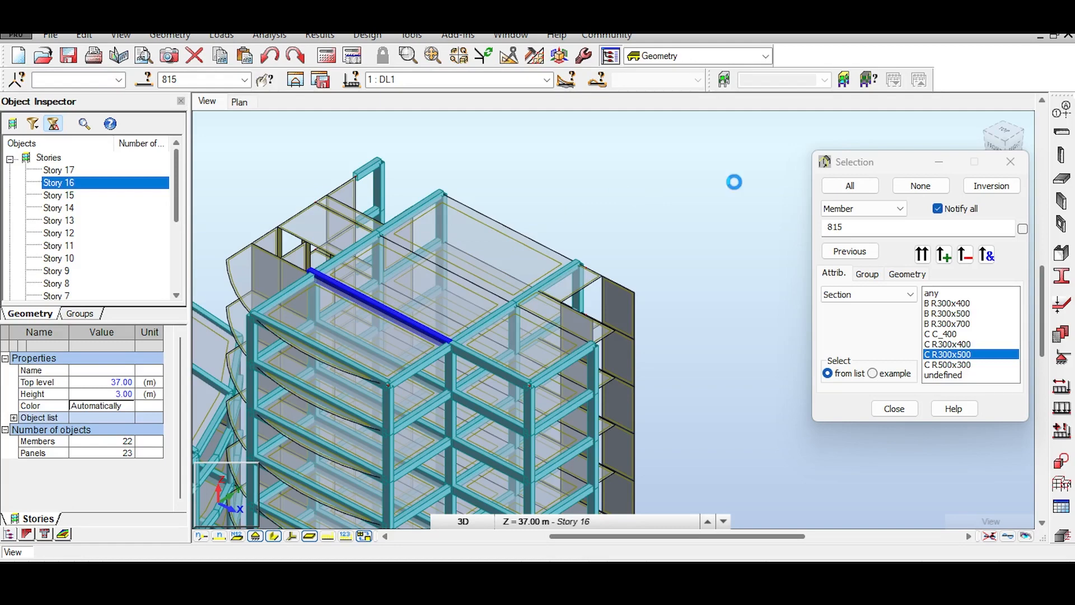
# Step: Close the selection filter and set up a new beam with section type RC beam and section B R300x500
pyautogui.click(1020, 162)
pyautogui.click(1058, 156)
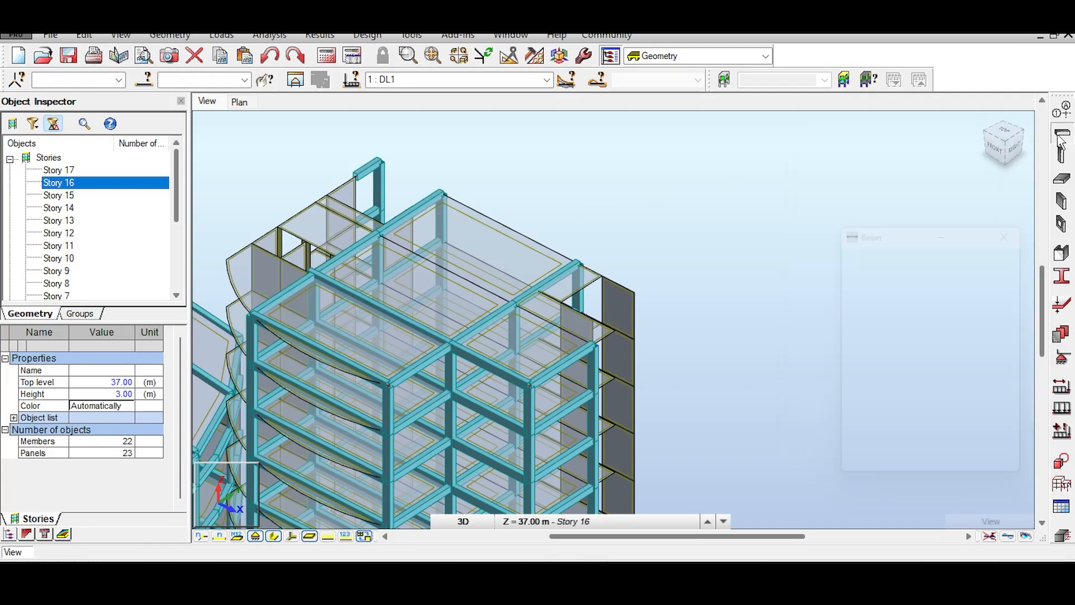
pyautogui.click(922, 334)
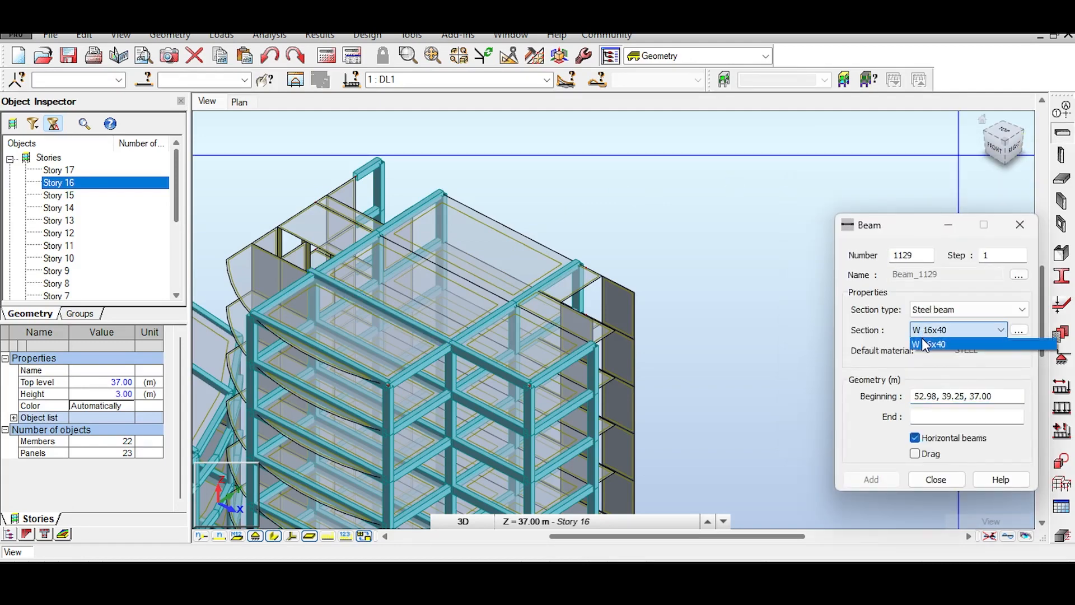
pyautogui.click(942, 309)
pyautogui.click(944, 334)
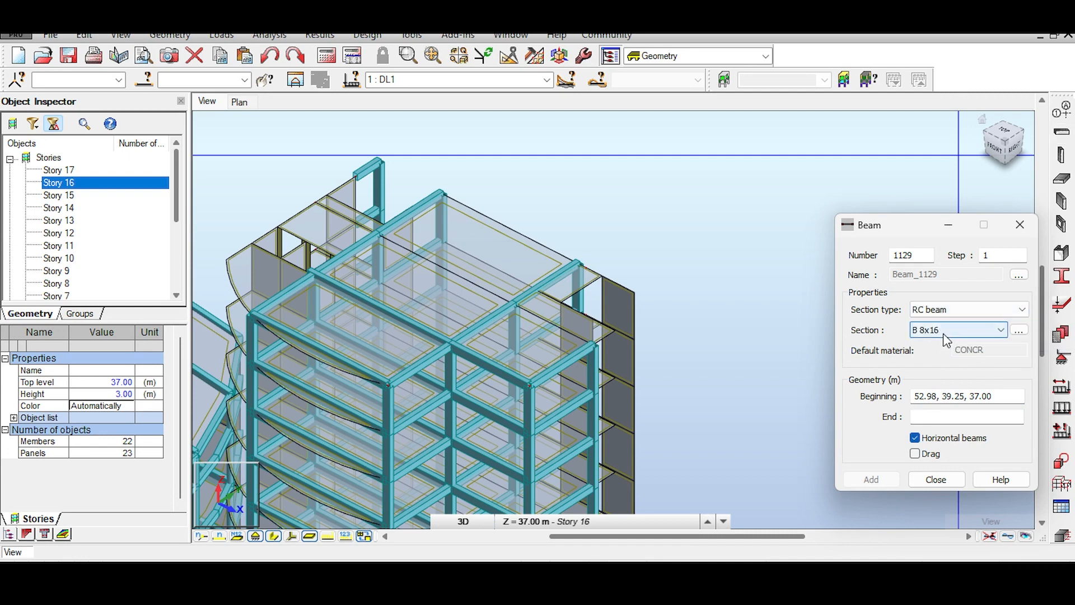
pyautogui.click(945, 331)
pyautogui.click(944, 351)
# Step: Start the beam at 30.85, 13.78, 37.00 on the Story 16 slab edge, with Horizontal beams off and Drag on
pyautogui.click(934, 401)
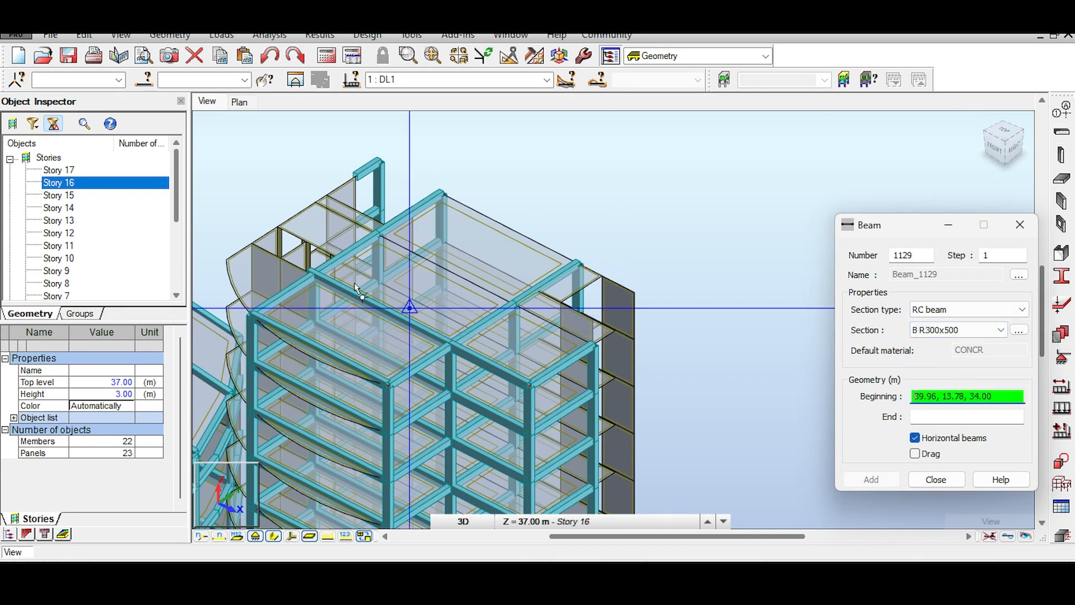
pyautogui.moveTo(443, 196); pyautogui.dragTo(609, 257, button='middle')
pyautogui.scroll(2, 608, 254)
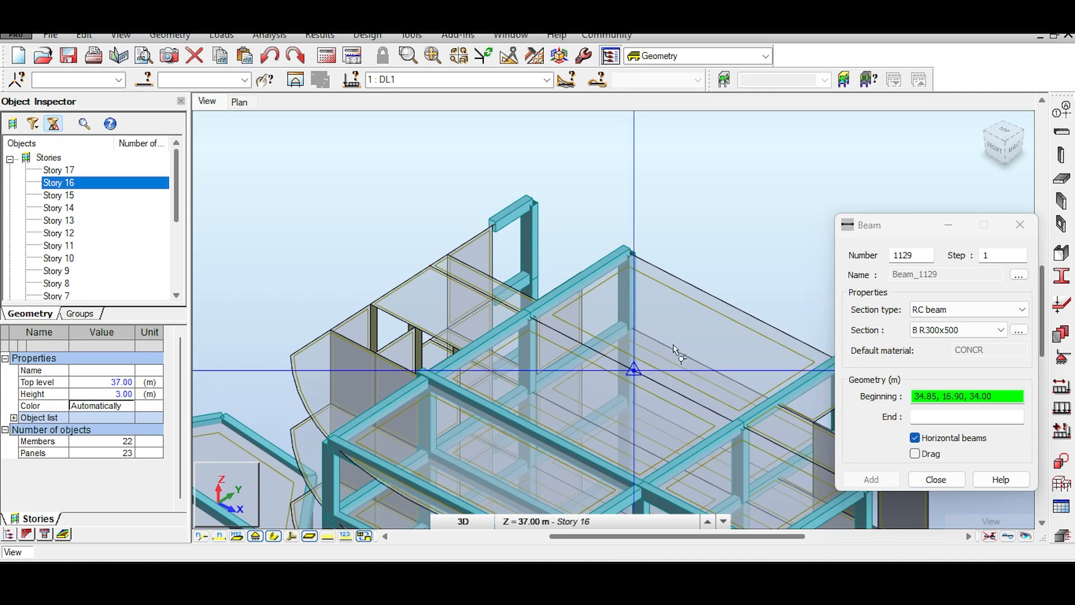
pyautogui.scroll(4, 559, 233)
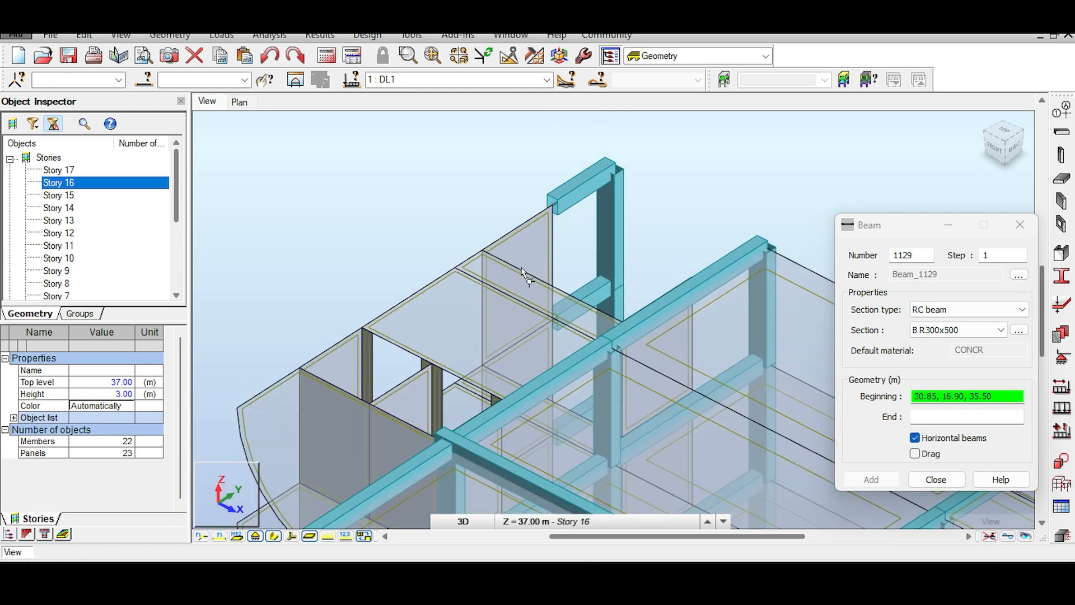
pyautogui.click(921, 394)
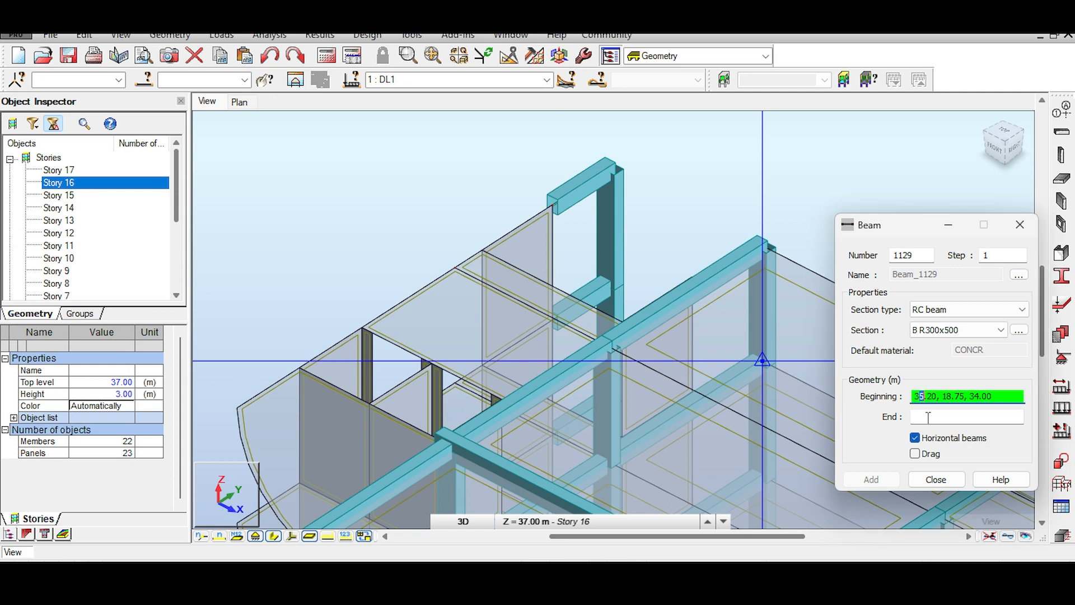
pyautogui.click(915, 437)
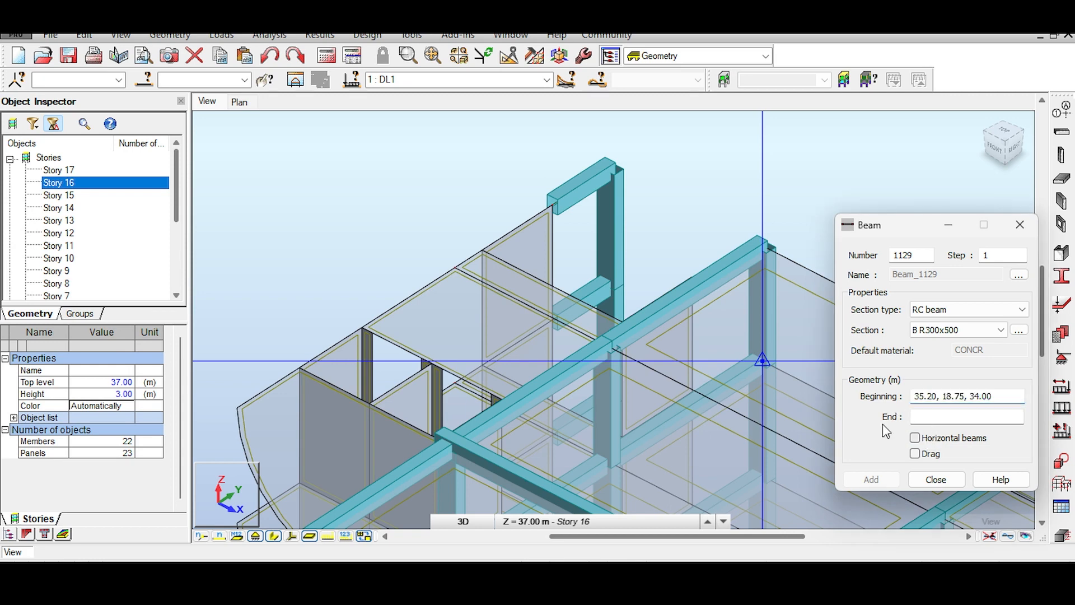
pyautogui.click(455, 270)
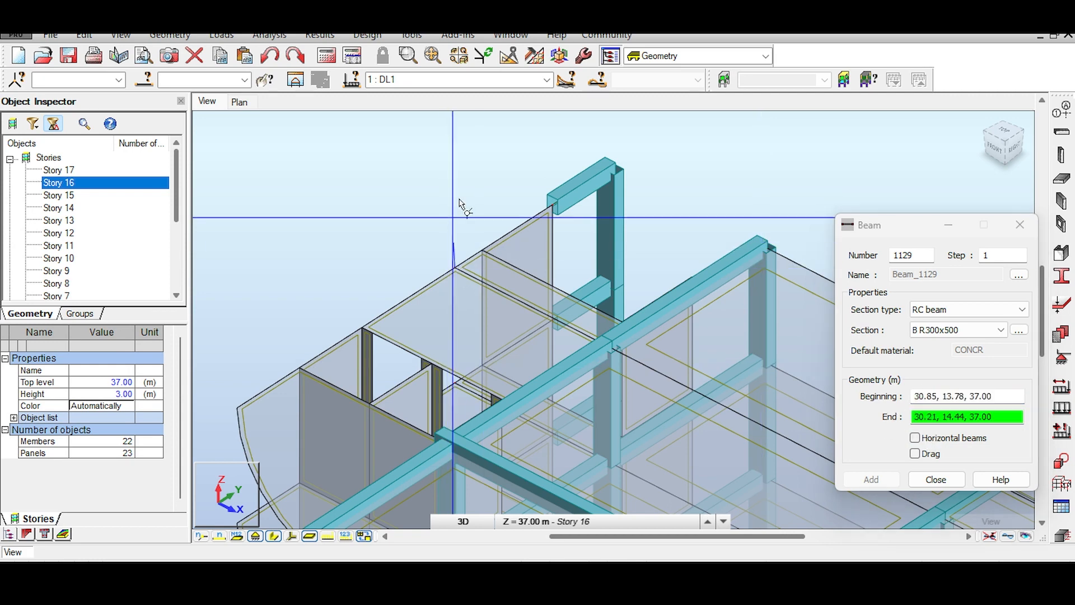
pyautogui.click(915, 454)
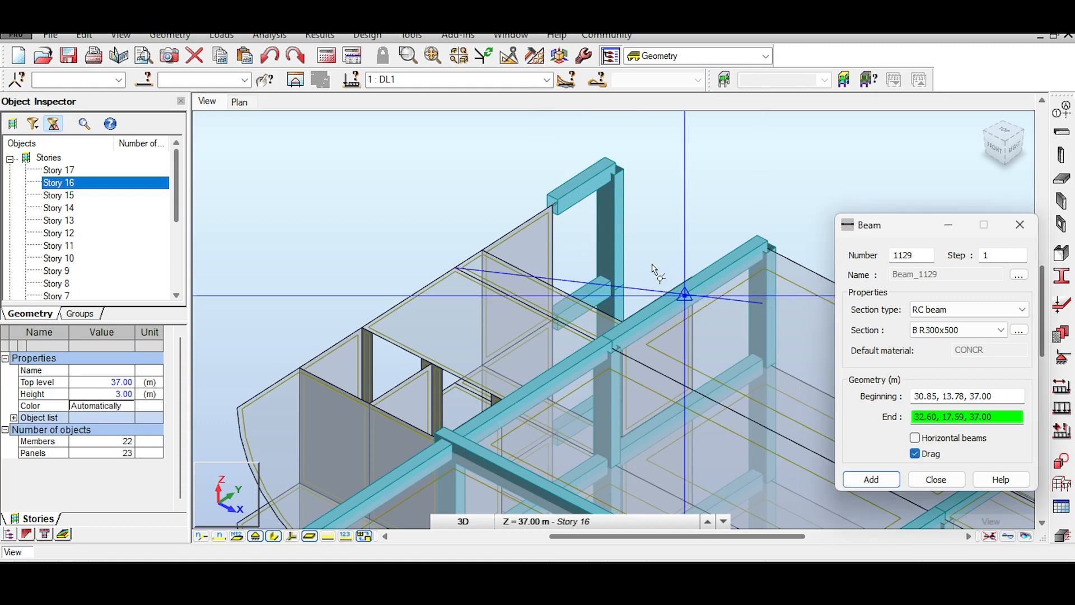
# Step: Hide the section shapes and end the beam at the column joint at 35.20, 13.78, 37.00
pyautogui.scroll(2, 613, 335)
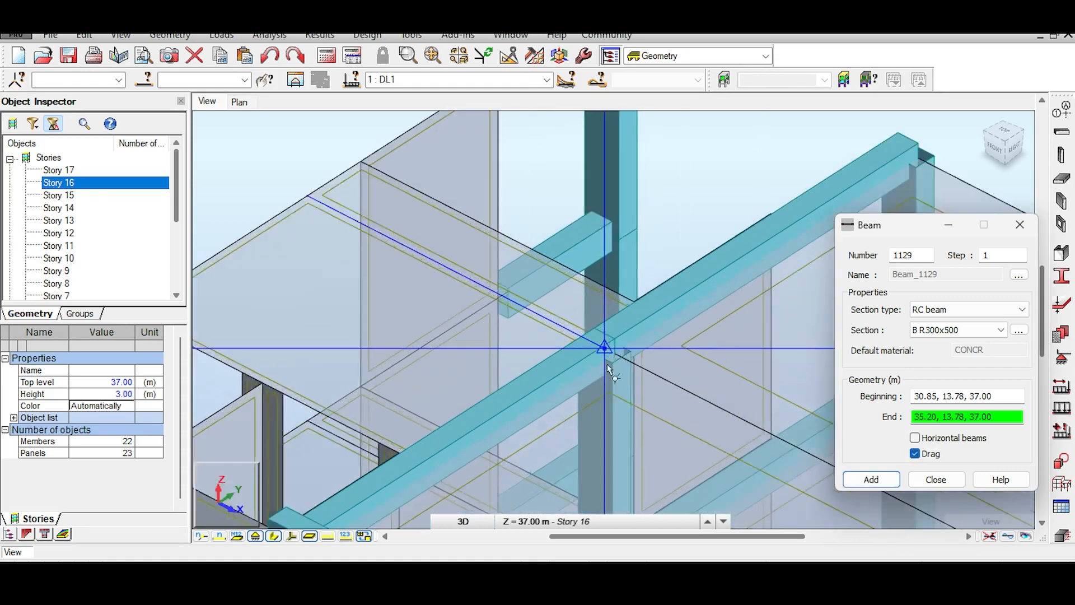
pyautogui.scroll(2, 605, 345)
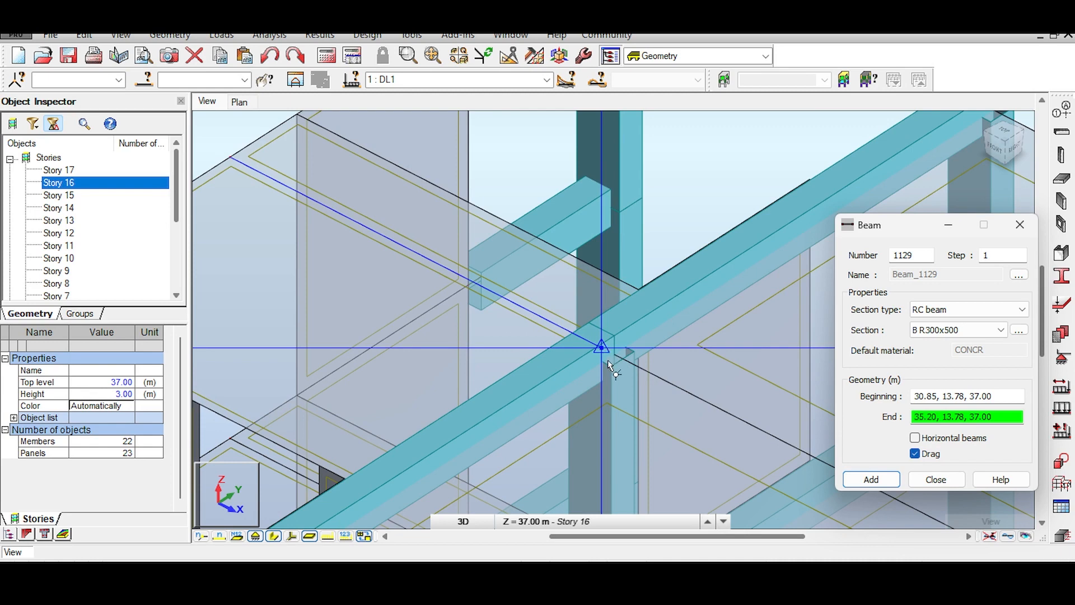
pyautogui.click(274, 537)
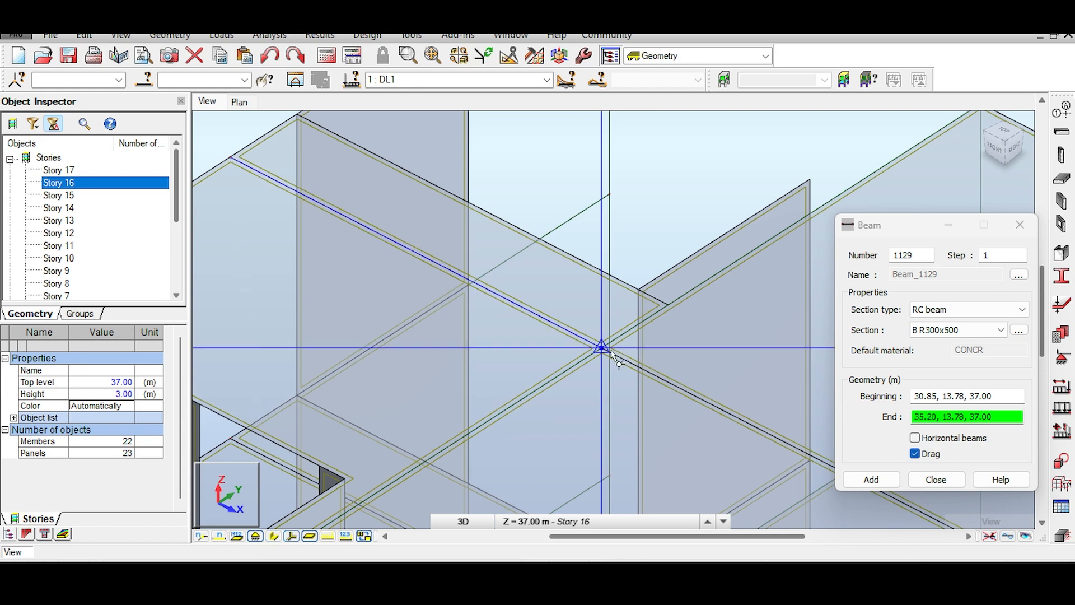
pyautogui.scroll(3, 611, 353)
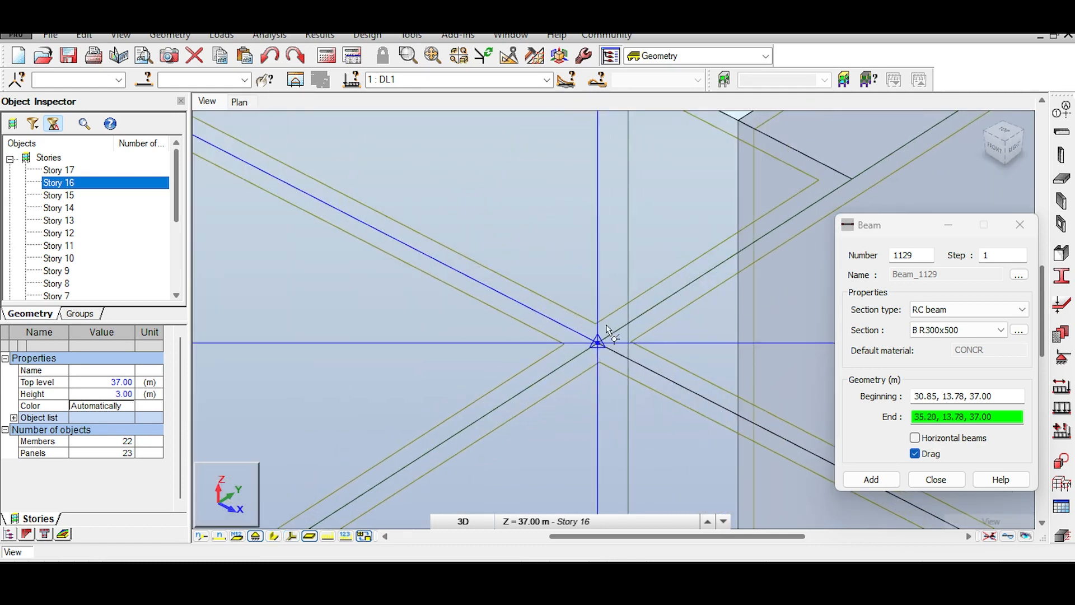
pyautogui.click(595, 343)
# Step: Continue the beam run from 35.20, 13.78, 37.00 to the column joint at 44.72, 13.78, 37.00
pyautogui.scroll(-5, 621, 301)
pyautogui.moveTo(697, 315); pyautogui.dragTo(490, 263, button='middle')
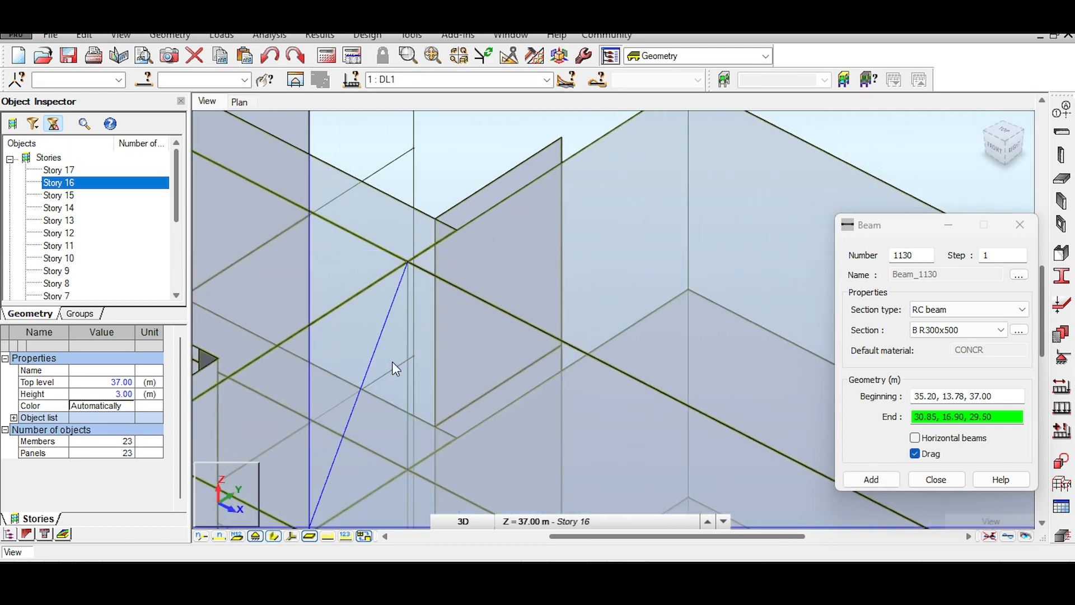
pyautogui.scroll(-5, 518, 290)
pyautogui.moveTo(551, 279); pyautogui.dragTo(397, 215, button='middle')
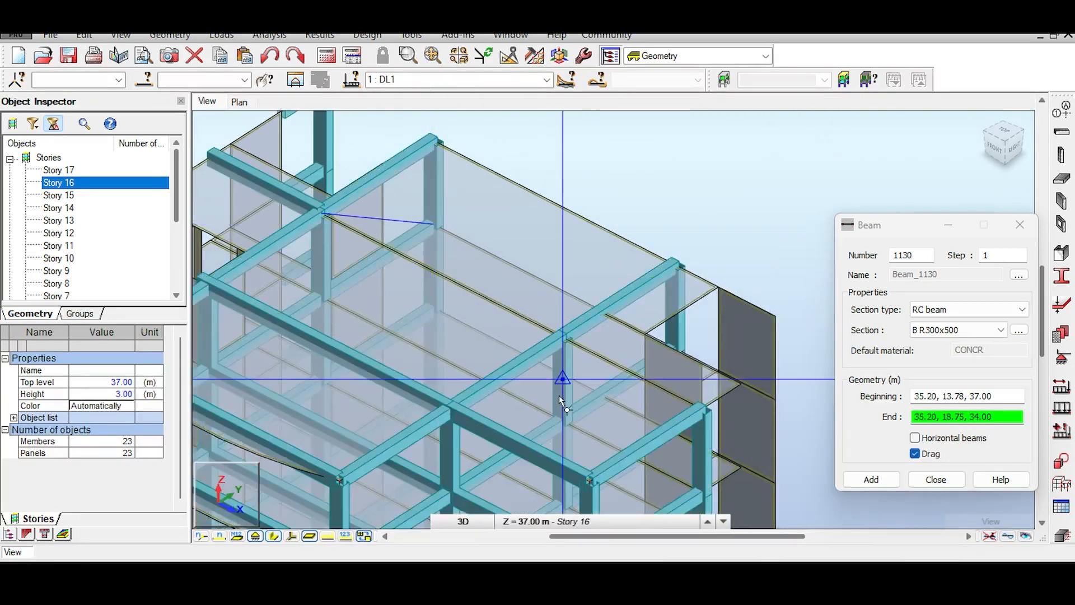
pyautogui.scroll(5, 560, 399)
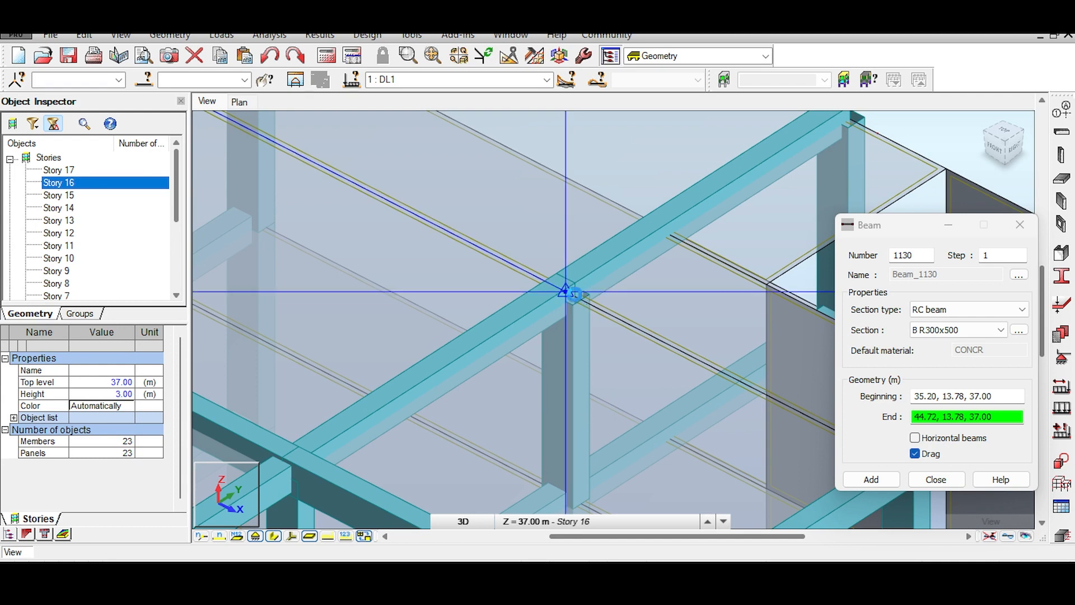
pyautogui.click(584, 280)
# Step: Extend the same beam line from 44.72, 13.78, 37.00 to the outer column joint at 50.22, 13.78, 37.00
pyautogui.scroll(-3, 619, 324)
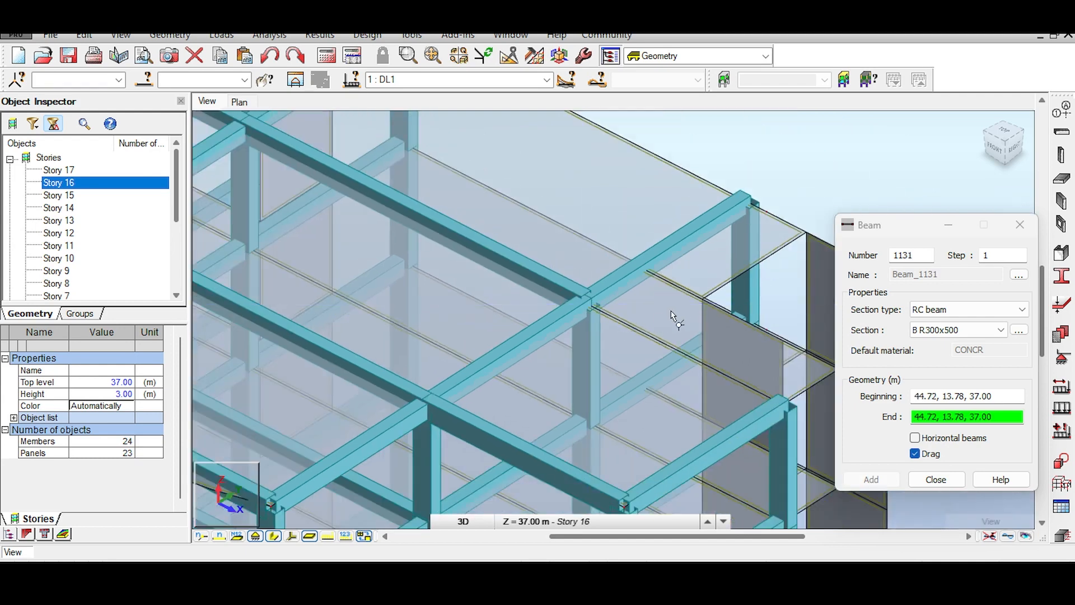
pyautogui.moveTo(672, 312); pyautogui.dragTo(485, 278, button='middle')
pyautogui.scroll(3, 560, 412)
pyautogui.moveTo(623, 326); pyautogui.dragTo(484, 408, button='middle')
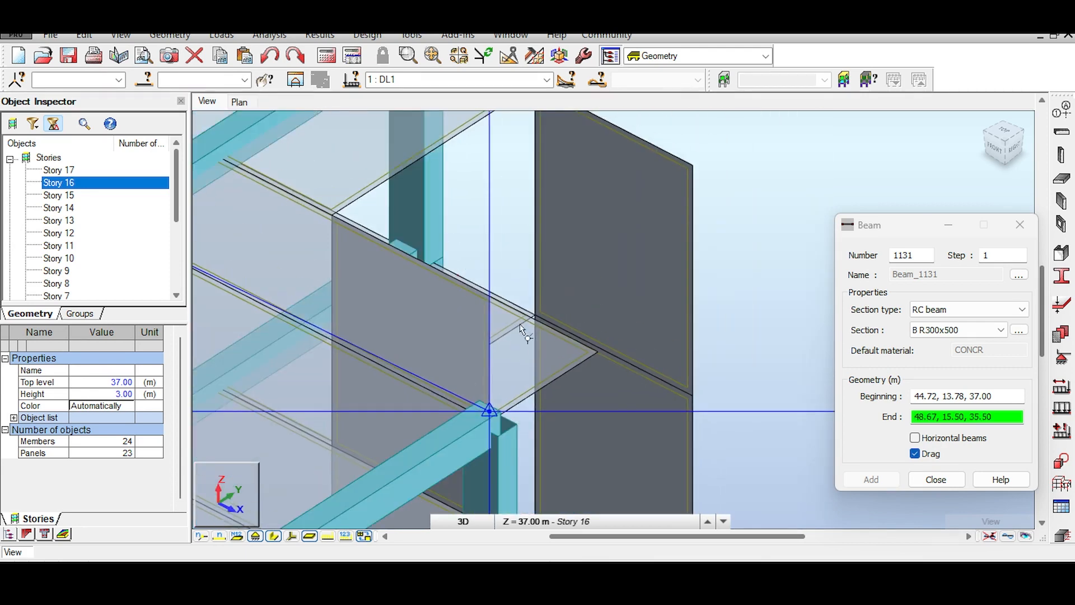
pyautogui.moveTo(527, 280); pyautogui.dragTo(521, 399, button='middle')
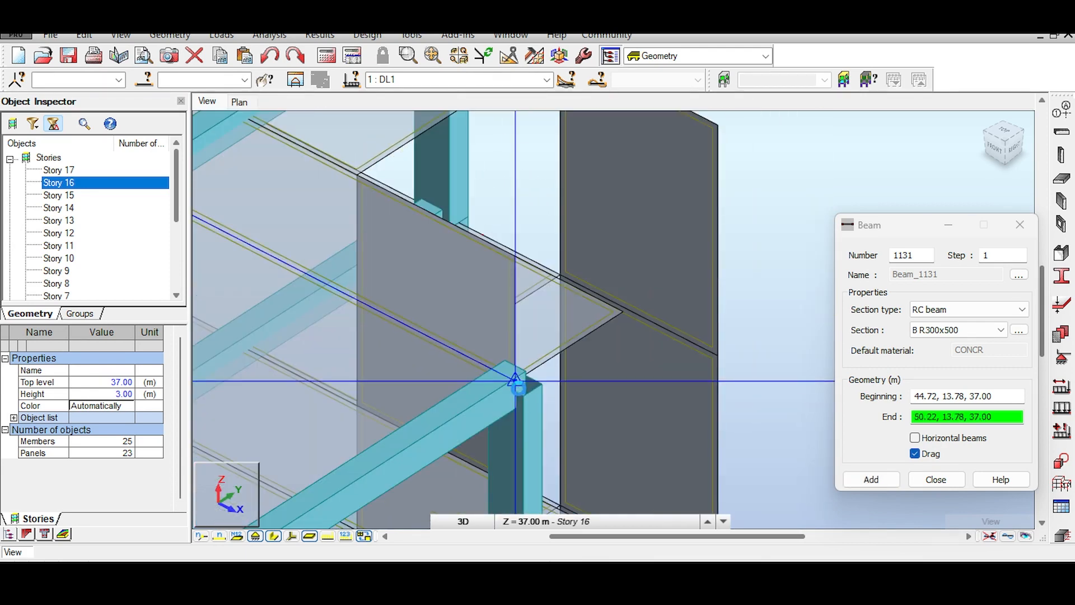
pyautogui.click(516, 382)
# Step: Start a separate beam at the rear column joint 30.85, 18.75, 37.00 and end it at 35.20, 18.75, 37.00
pyautogui.scroll(-5, 515, 380)
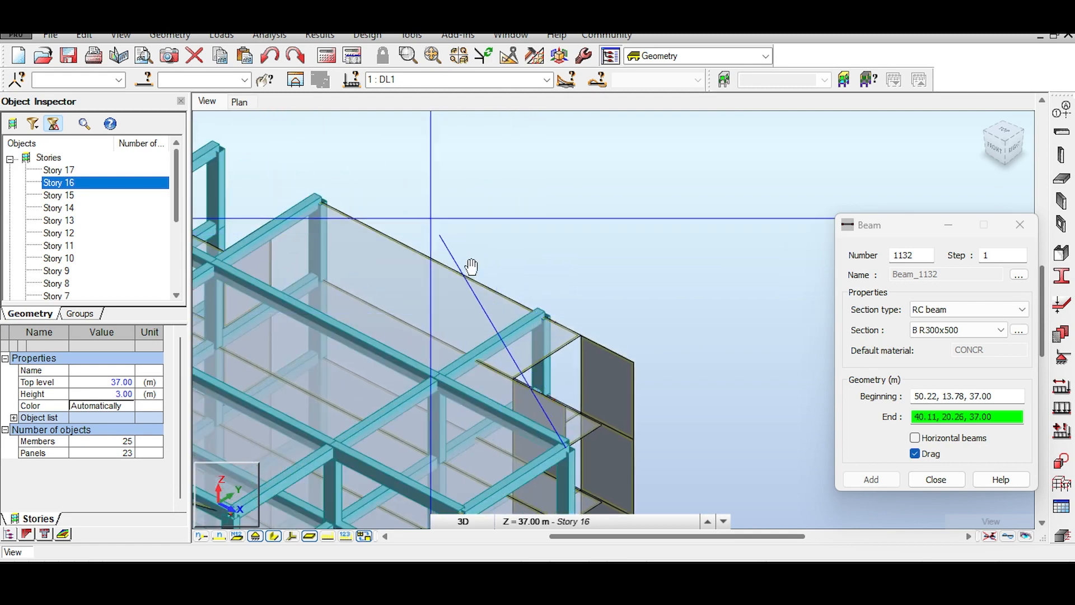
pyautogui.moveTo(472, 269); pyautogui.dragTo(571, 317, button='middle')
pyautogui.scroll(-1, 569, 315)
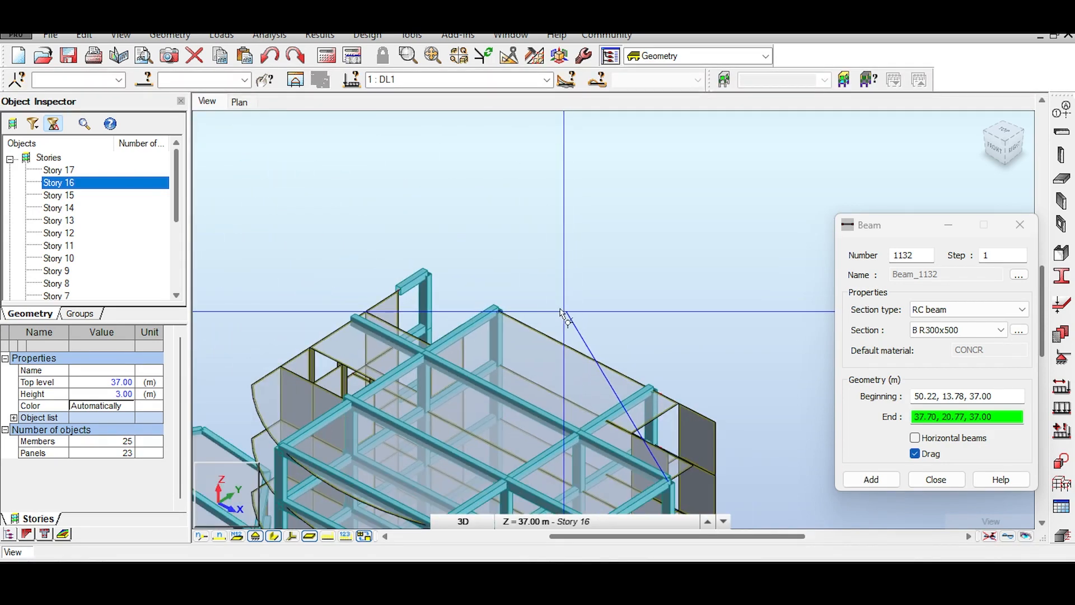
pyautogui.click(466, 308)
pyautogui.scroll(5, 442, 294)
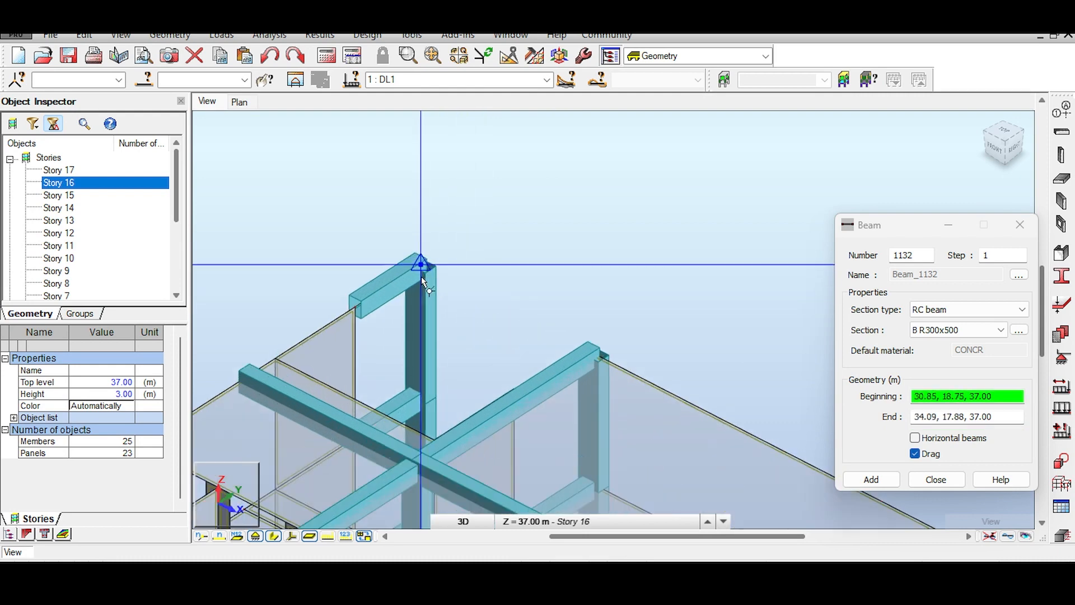
pyautogui.click(422, 258)
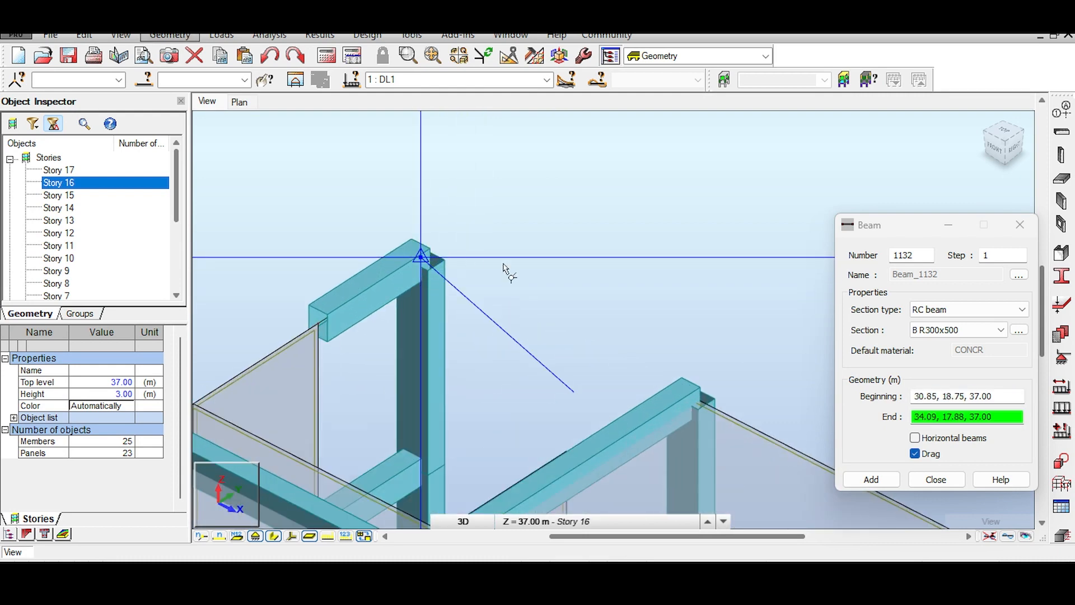
pyautogui.click(691, 398)
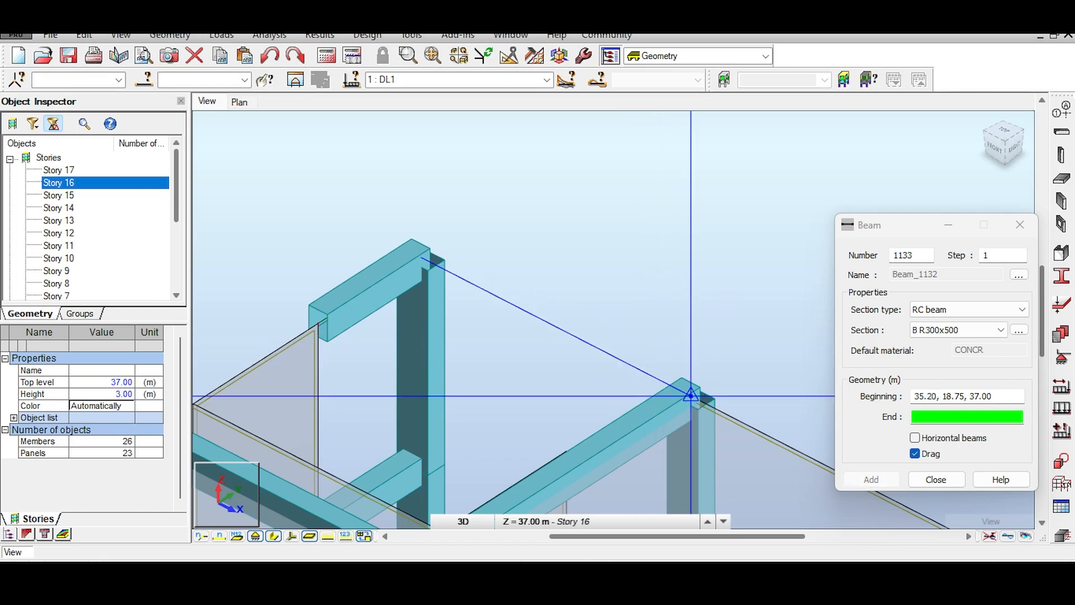
# Step: Continue the rear-edge beams from 35.20, 18.75, 37.00 past the next column to 46.42, 18.75, 37.00, and finish beam definition
pyautogui.scroll(5, 586, 308)
pyautogui.scroll(-4, 570, 309)
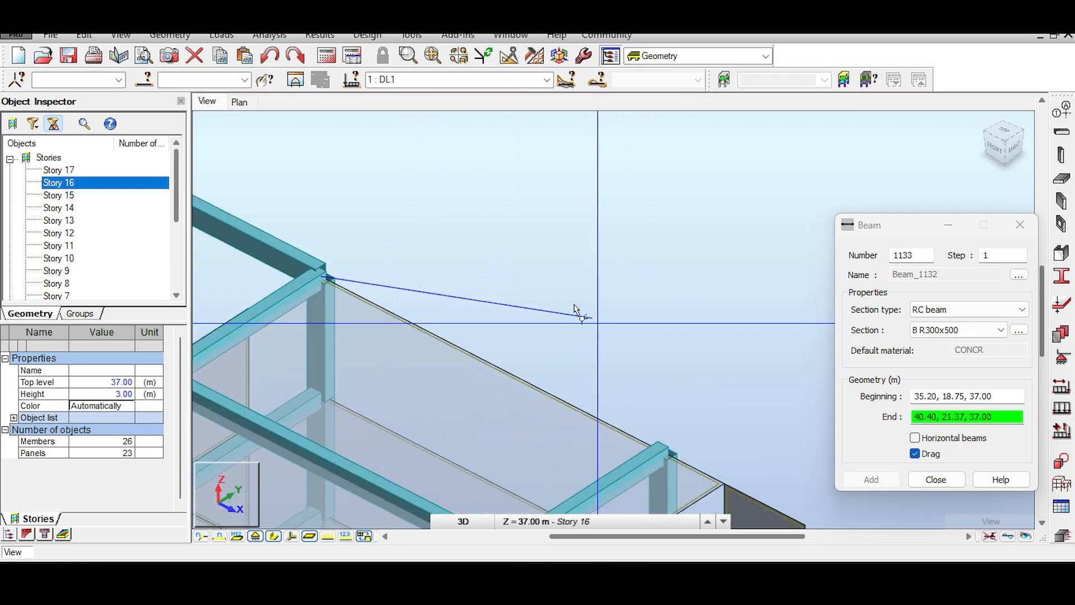
pyautogui.click(556, 371)
pyautogui.scroll(-5, 560, 370)
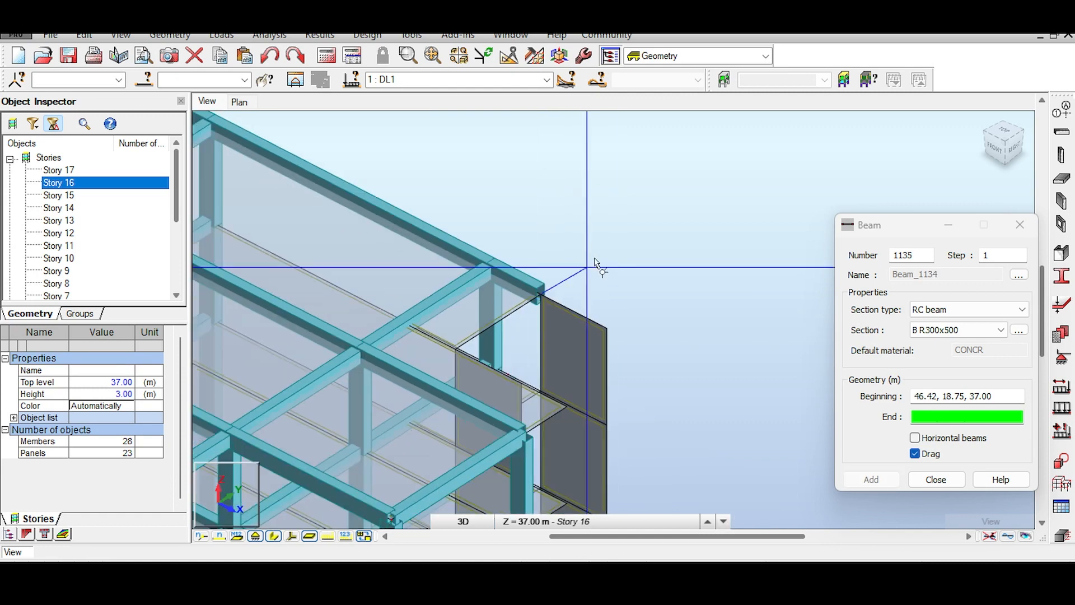
pyautogui.click(928, 477)
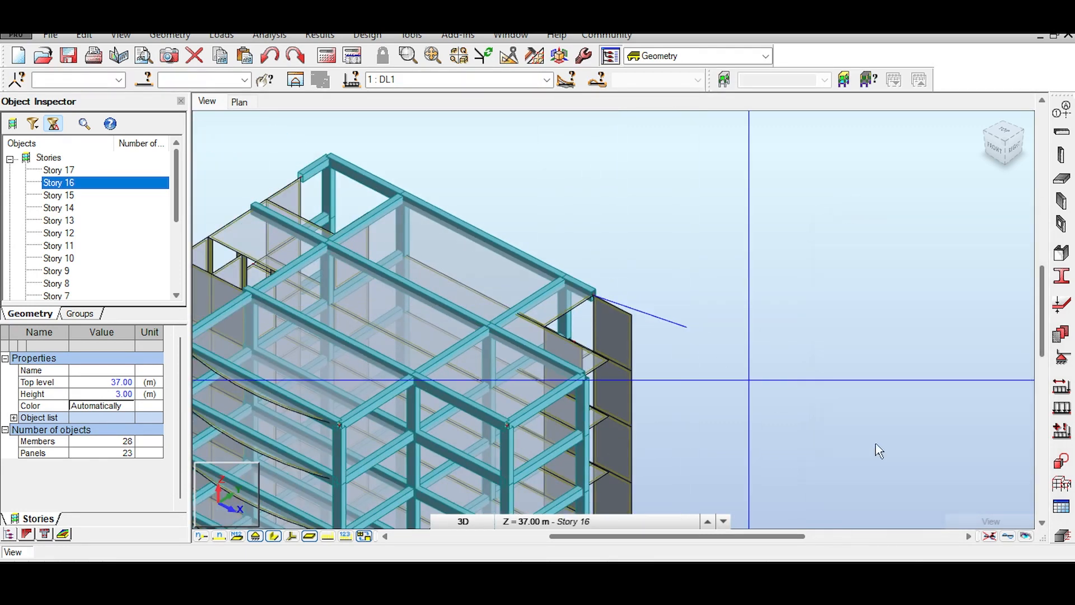
pyautogui.moveTo(564, 198); pyautogui.dragTo(688, 220, button='middle')
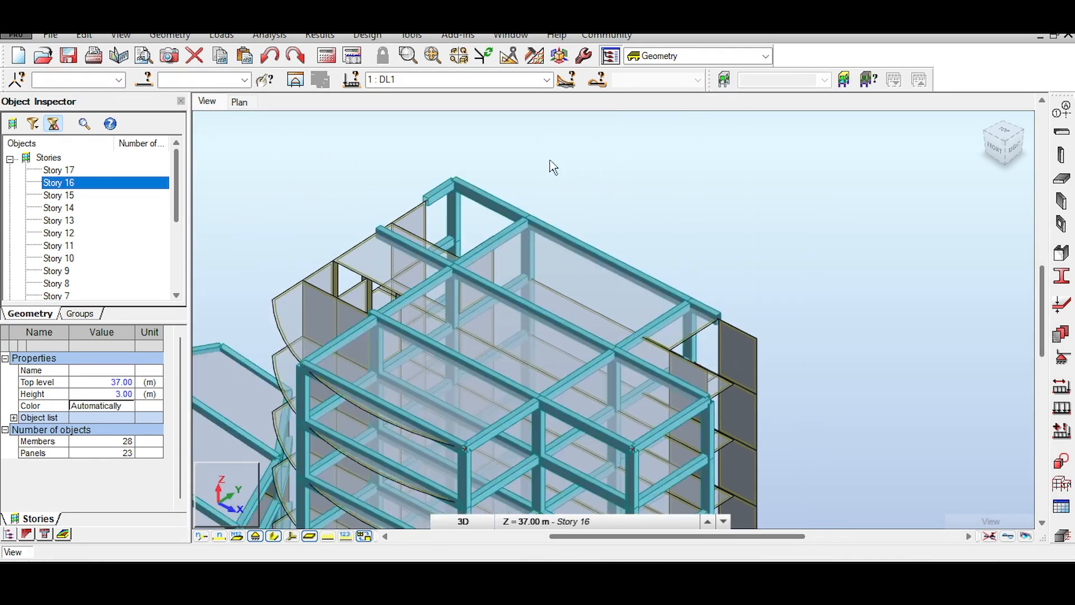
# Step: Run the structural calculation, continue despite the separate-structure query, and dismiss the calculation messages
pyautogui.click(323, 59)
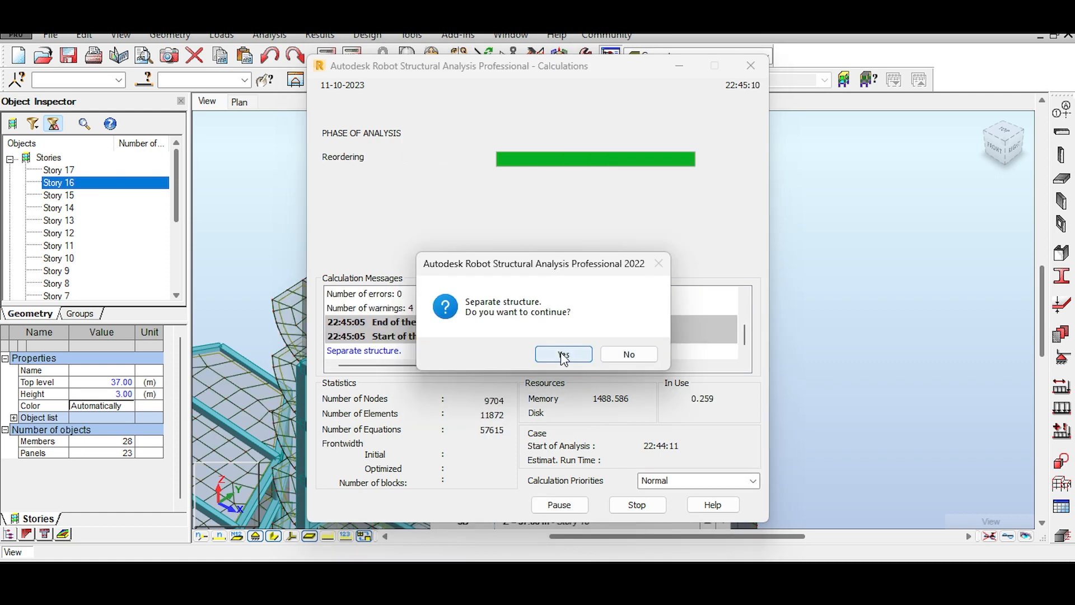
pyautogui.click(563, 355)
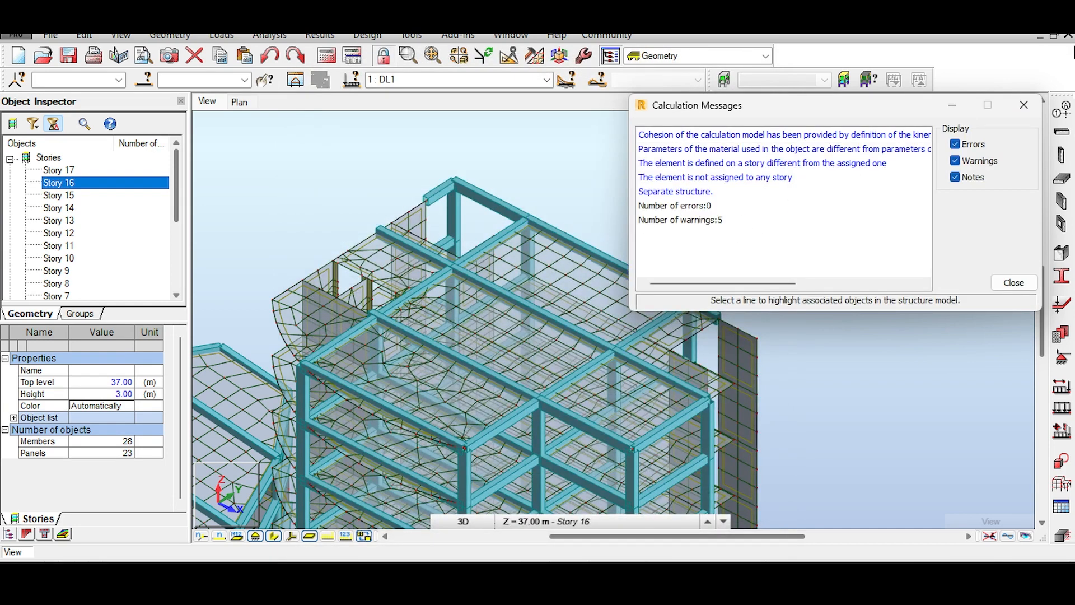
pyautogui.click(1024, 105)
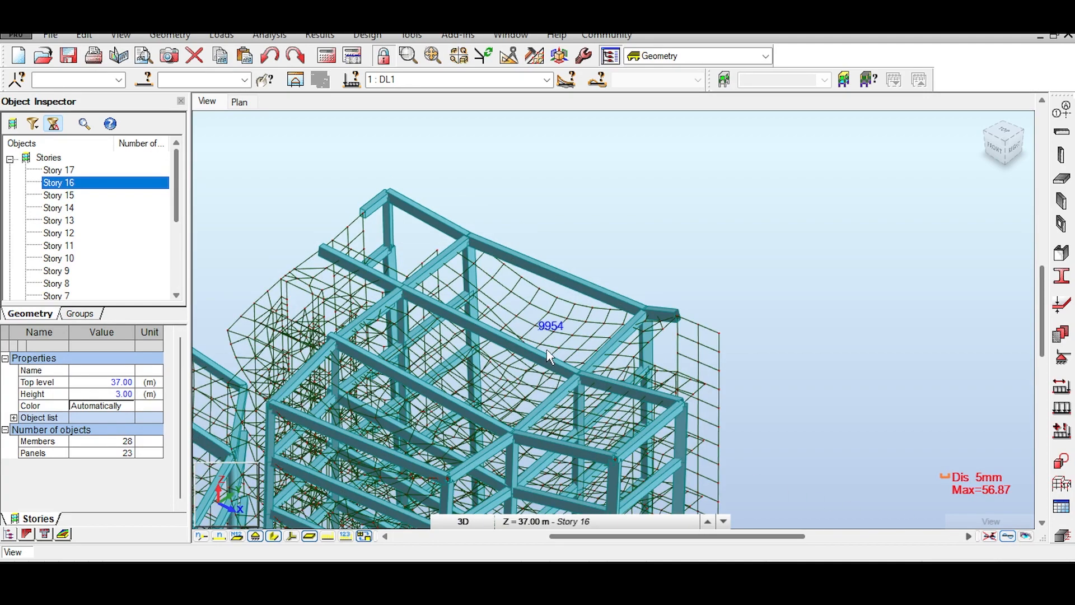
# Step: Display the structure's deformation and examine the tower's top-story beams and slab mesh from the front-right side
pyautogui.scroll(2, 547, 353)
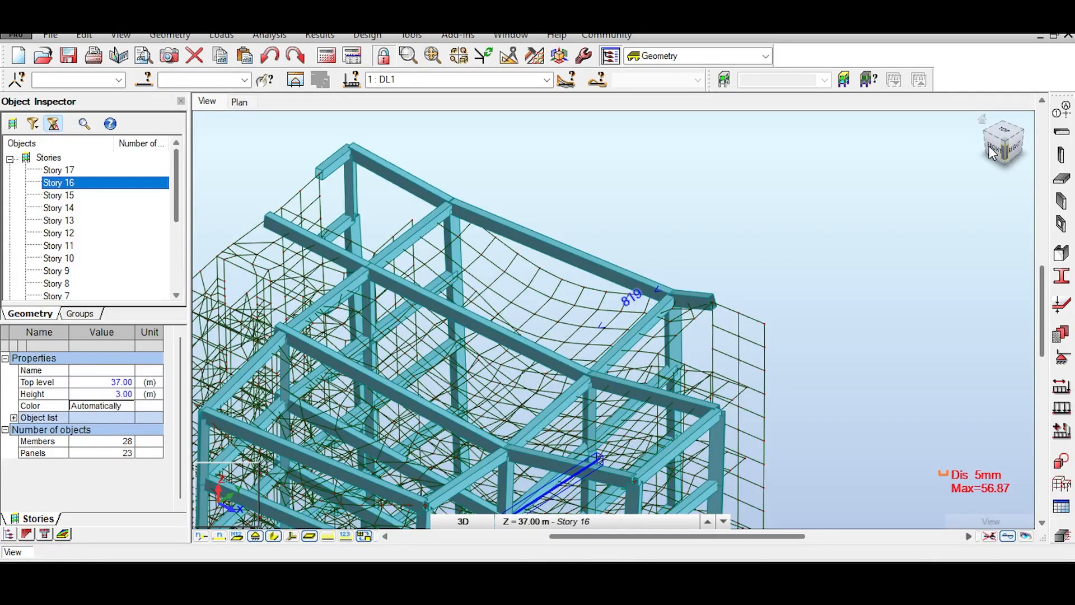
pyautogui.moveTo(1010, 158)
pyautogui.mouseDown()
pyautogui.moveTo(976, 146)
pyautogui.moveTo(983, 139)
pyautogui.moveTo(968, 127)
pyautogui.moveTo(995, 165)
pyautogui.moveTo(991, 156)
pyautogui.mouseUp()
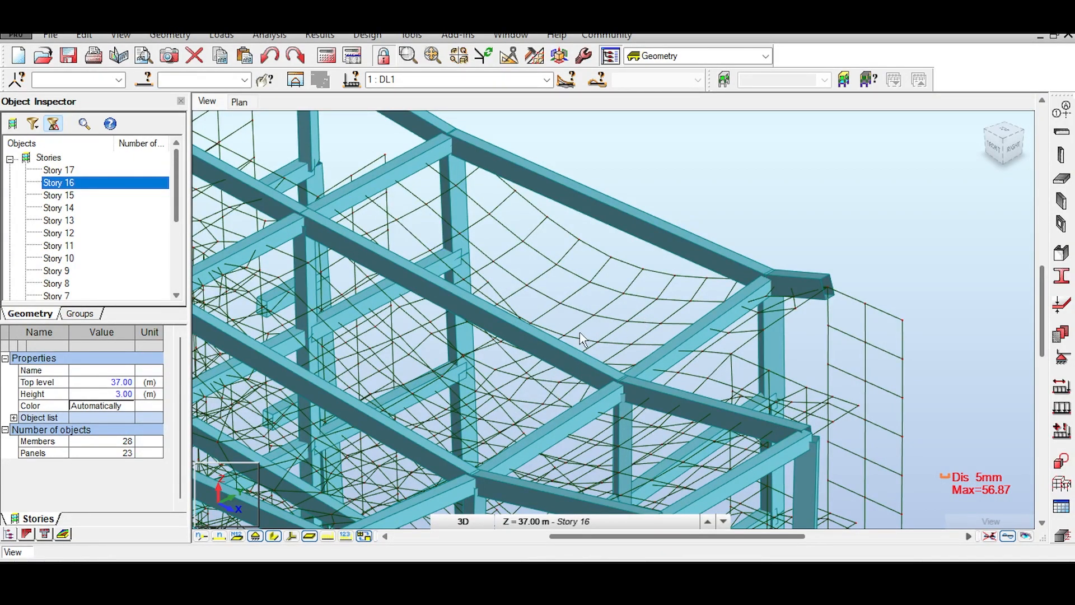
pyautogui.scroll(4, 301, 274)
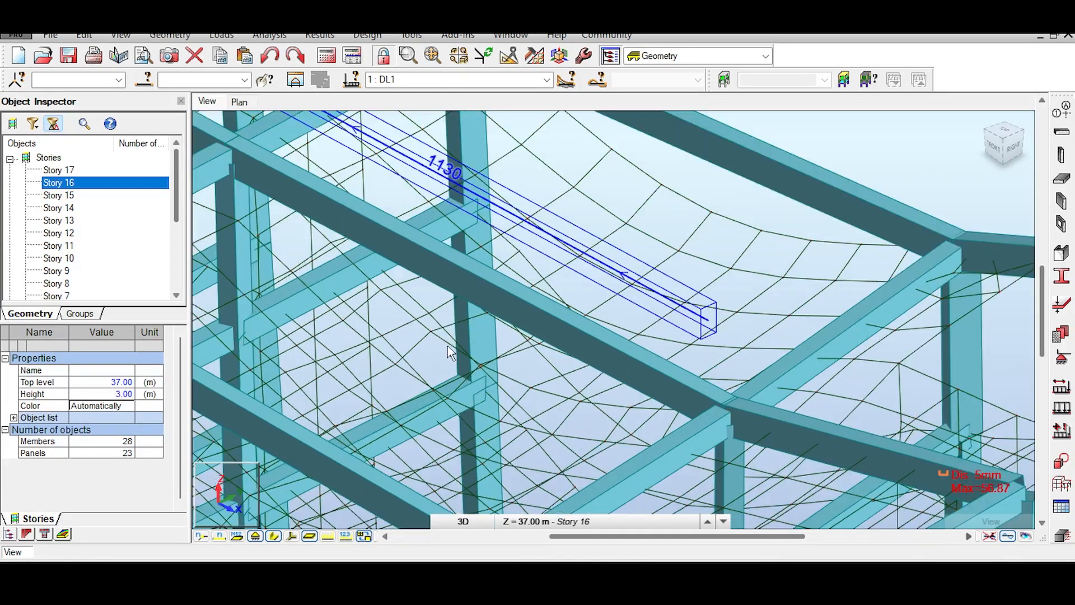
pyautogui.moveTo(1013, 146); pyautogui.dragTo(984, 132)
pyautogui.moveTo(756, 174); pyautogui.dragTo(767, 238)
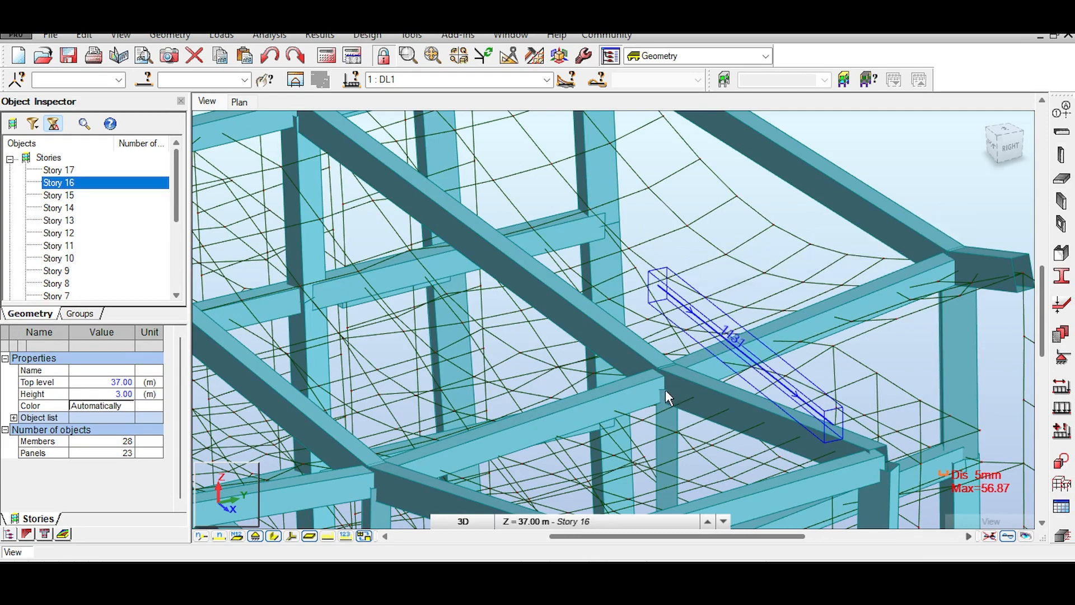
pyautogui.scroll(-1, 666, 390)
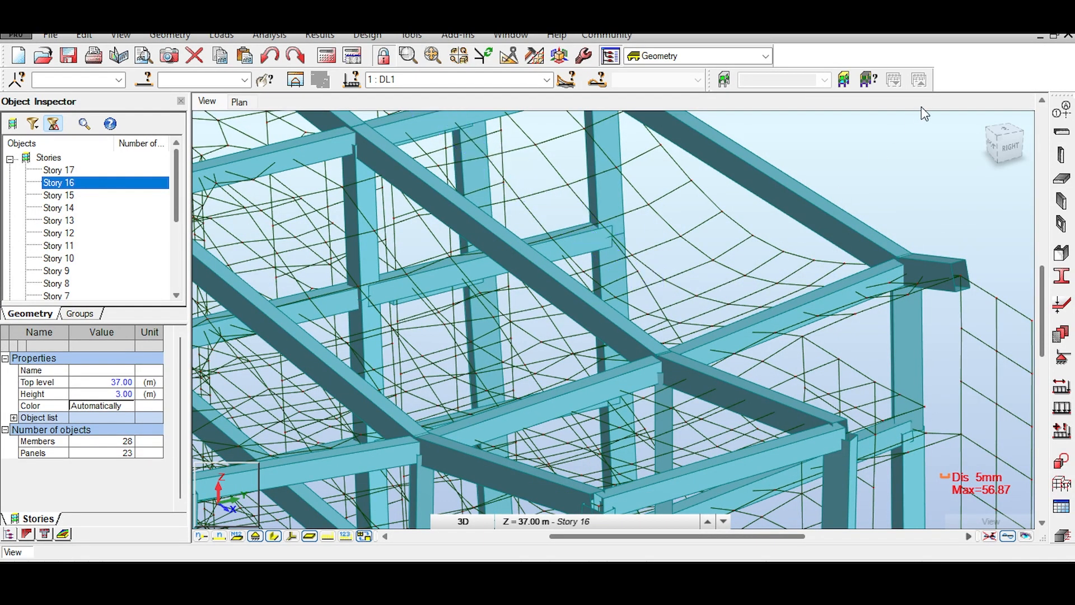
pyautogui.click(1015, 145)
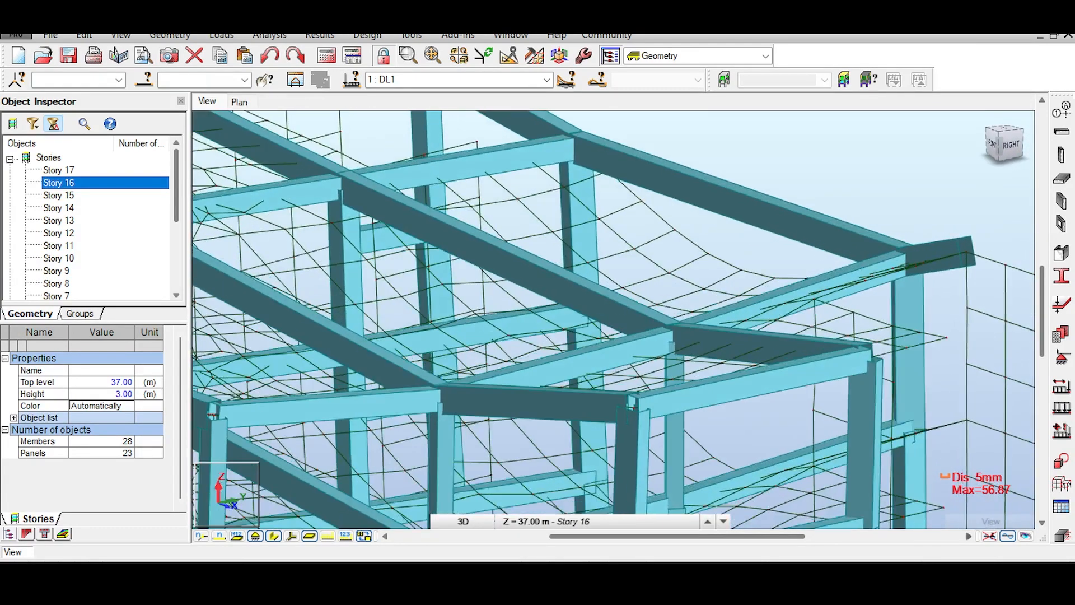
pyautogui.scroll(3, 523, 367)
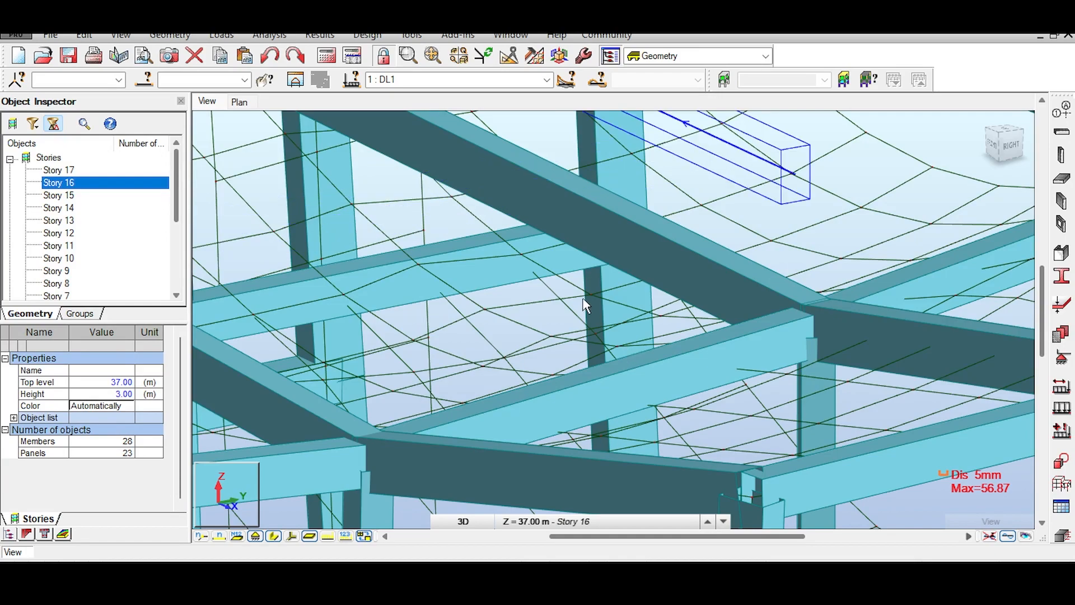
pyautogui.scroll(-2, 436, 311)
pyautogui.scroll(-2, 436, 313)
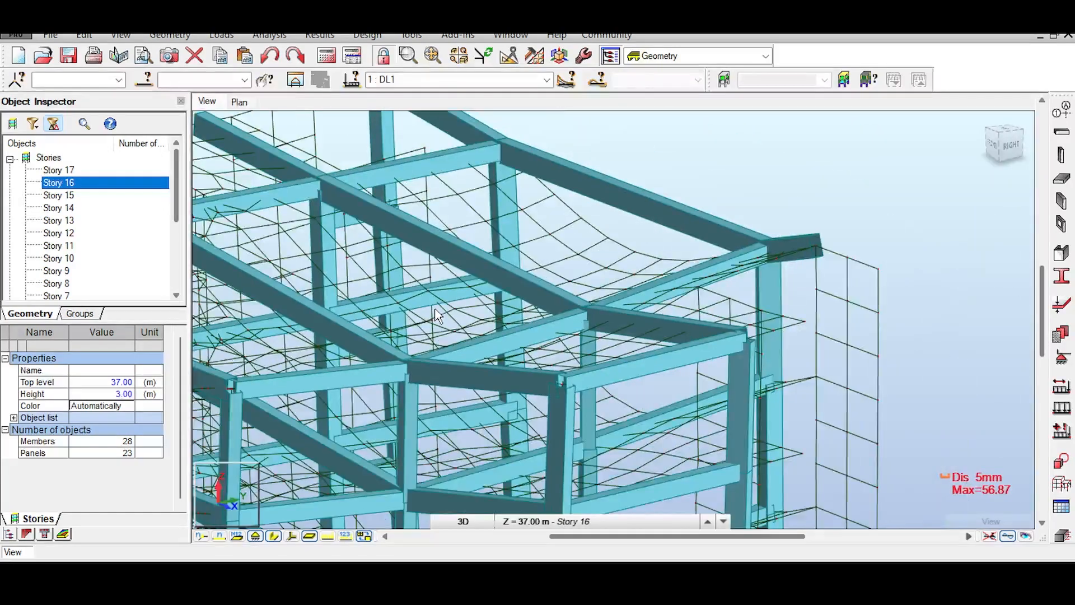
# Step: Examine the deformed roof framing from the back, and inspect the upper tower from the front
pyautogui.keyDown('shift'); pyautogui.moveTo(542, 298); pyautogui.dragTo(373, 299, button='middle'); pyautogui.keyUp('shift')
pyautogui.moveTo(1029, 152); pyautogui.dragTo(1009, 143)
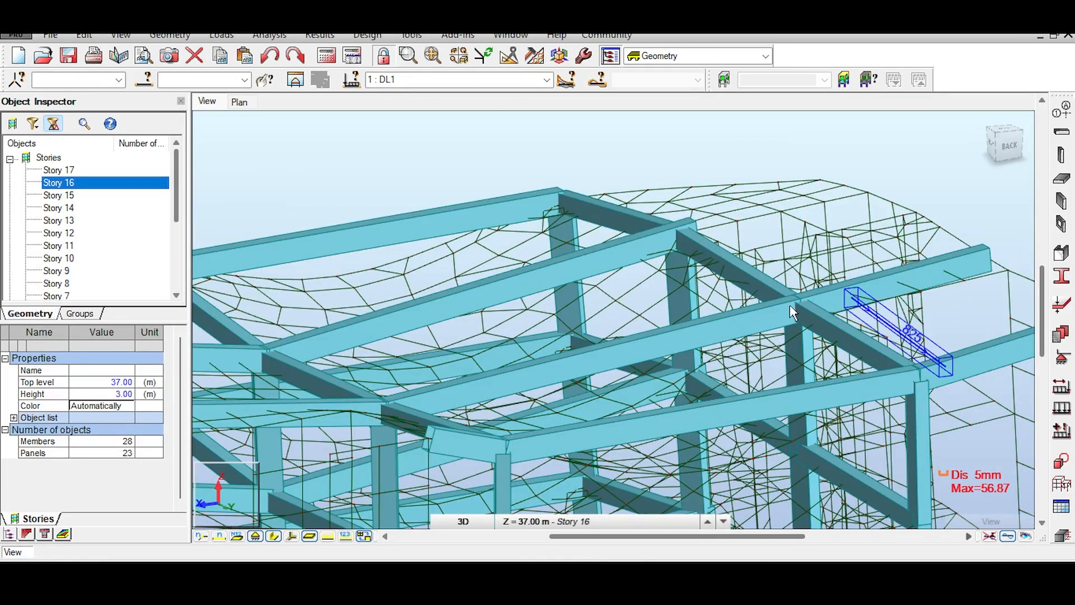
pyautogui.scroll(-1, 818, 350)
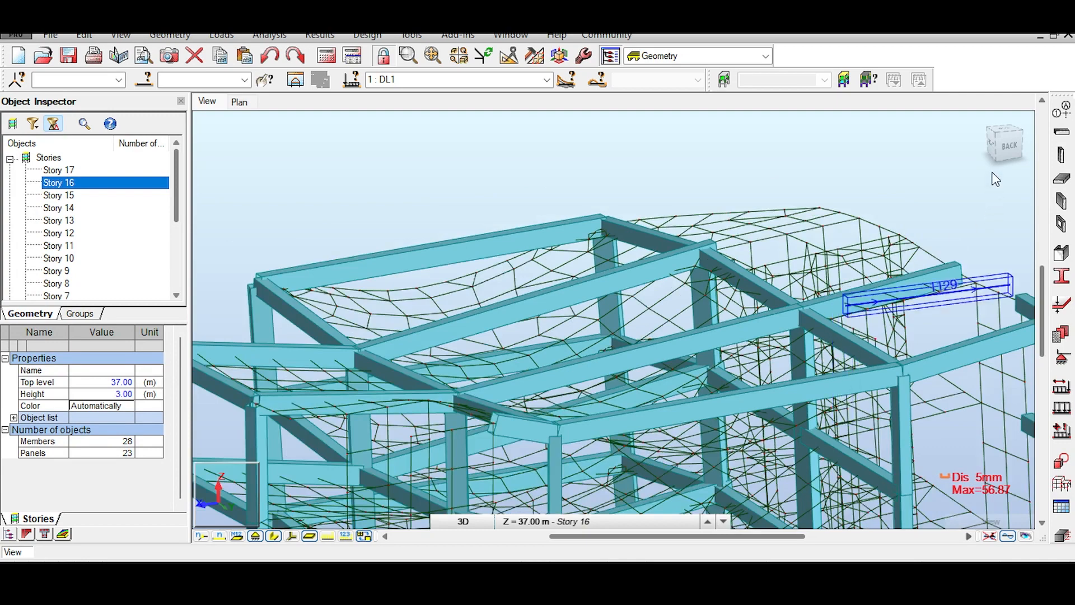
pyautogui.click(984, 124)
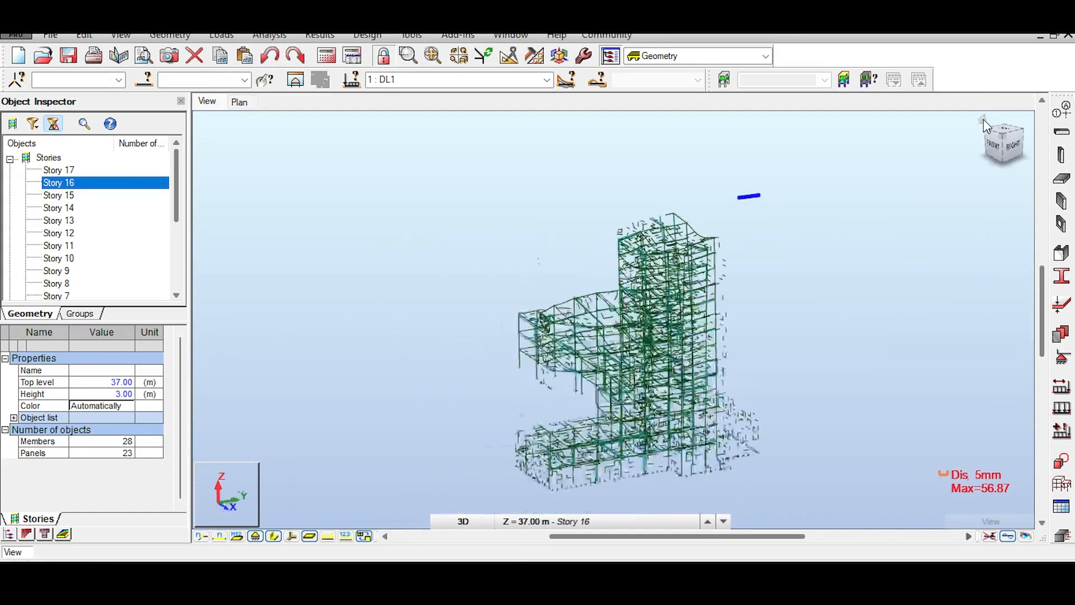
pyautogui.scroll(5, 801, 205)
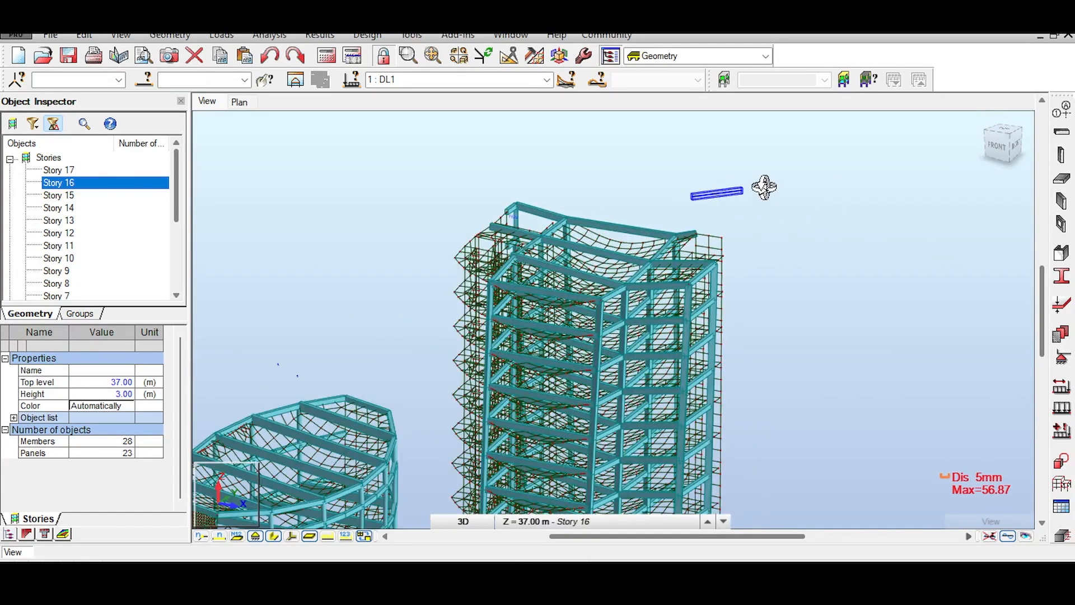
pyautogui.rightClick(580, 189)
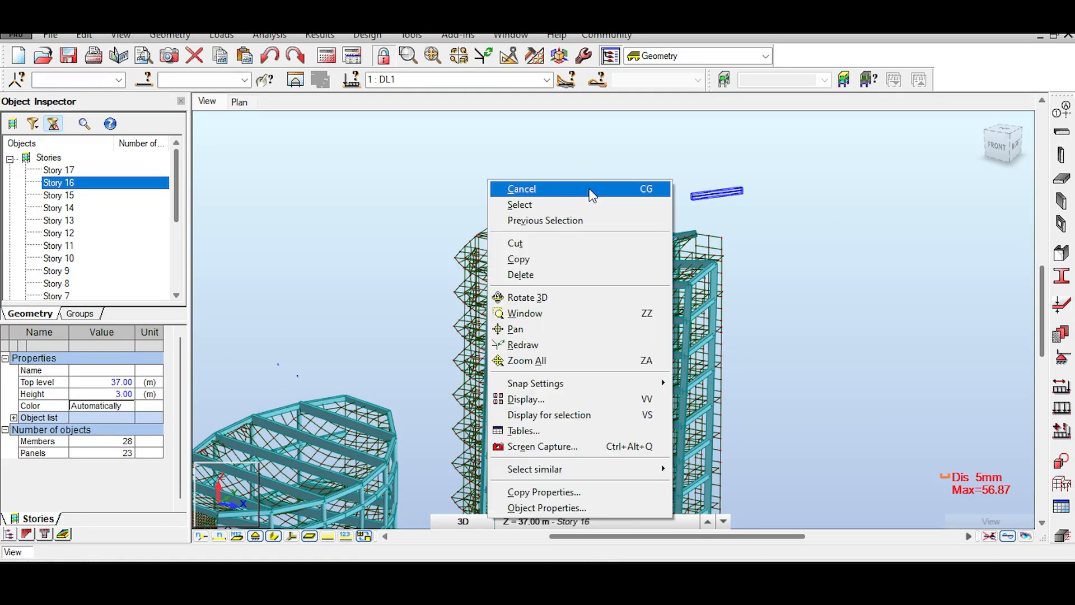
pyautogui.click(592, 190)
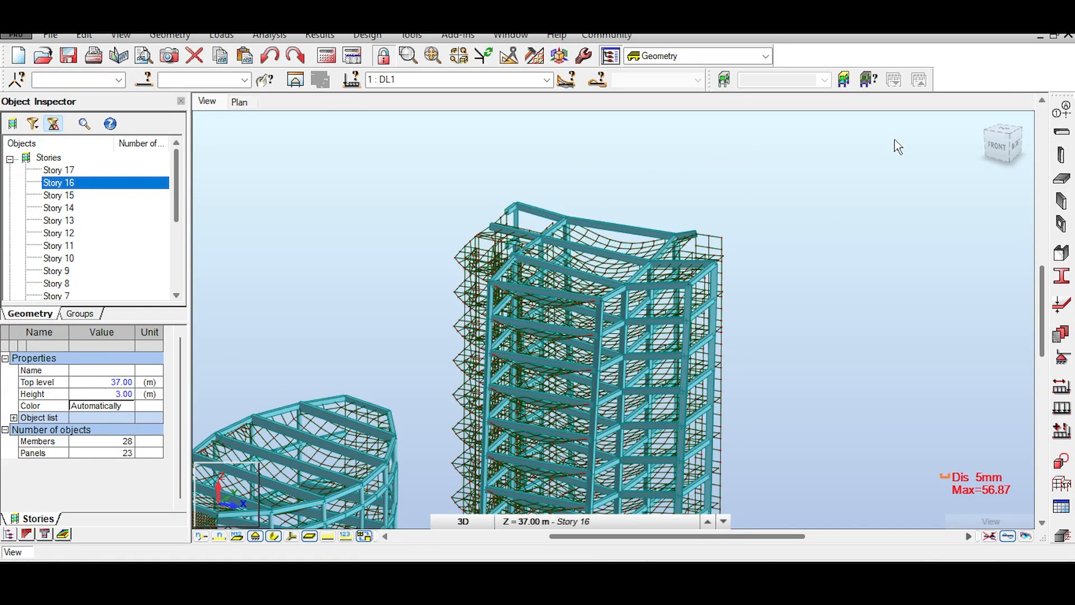
# Step: Select the six newly drawn beams along the two rear lines of the tower's top story
pyautogui.scroll(5, 608, 241)
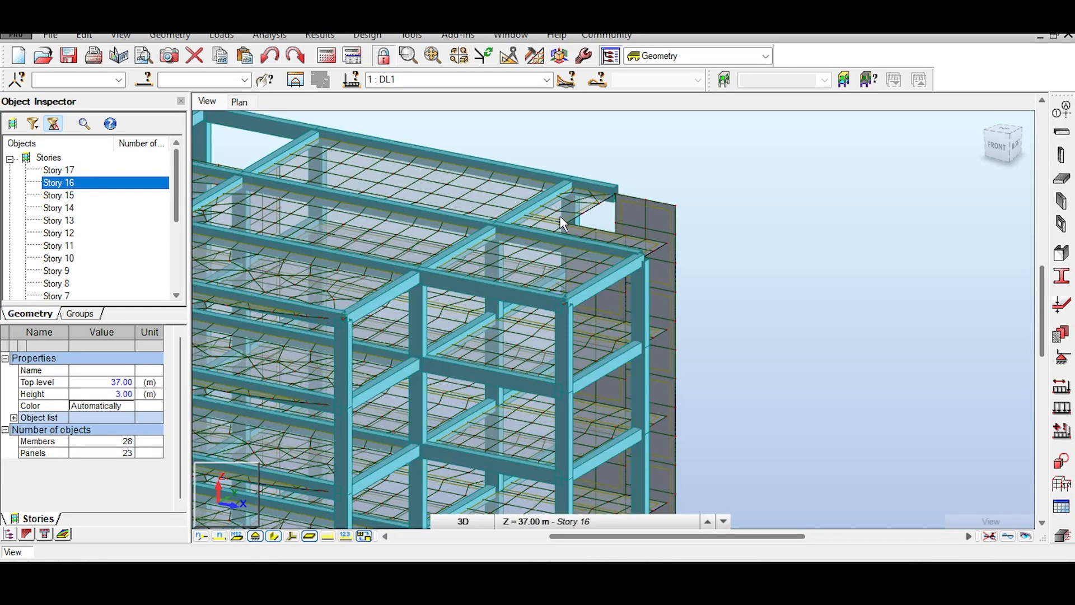
pyautogui.click(549, 232)
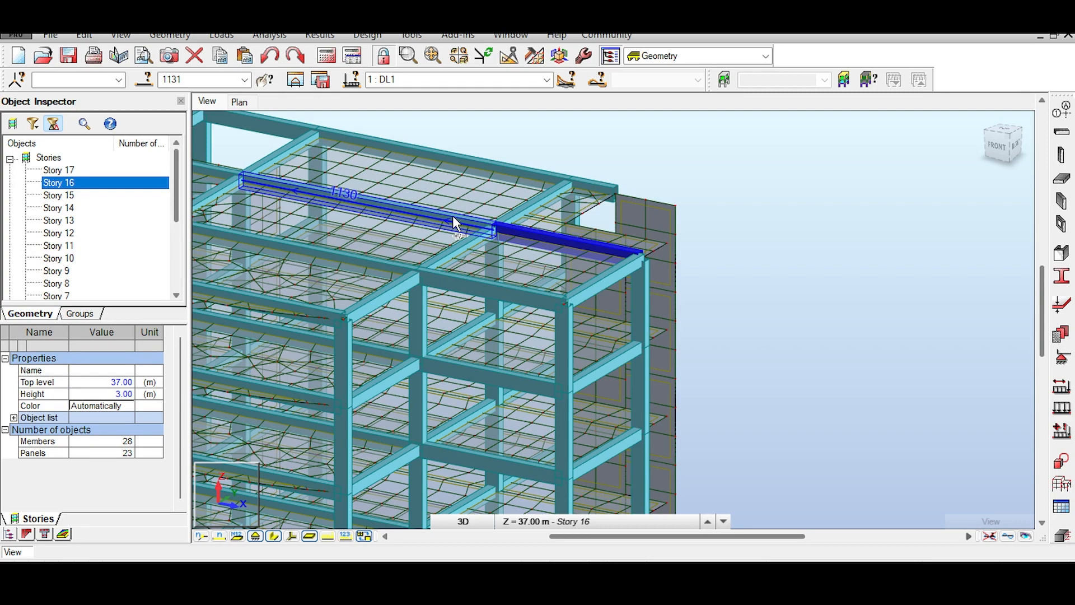
pyautogui.keyDown('ctrl'); pyautogui.click(307, 203); pyautogui.keyUp('ctrl')
pyautogui.moveTo(241, 133); pyautogui.dragTo(393, 190, button='middle')
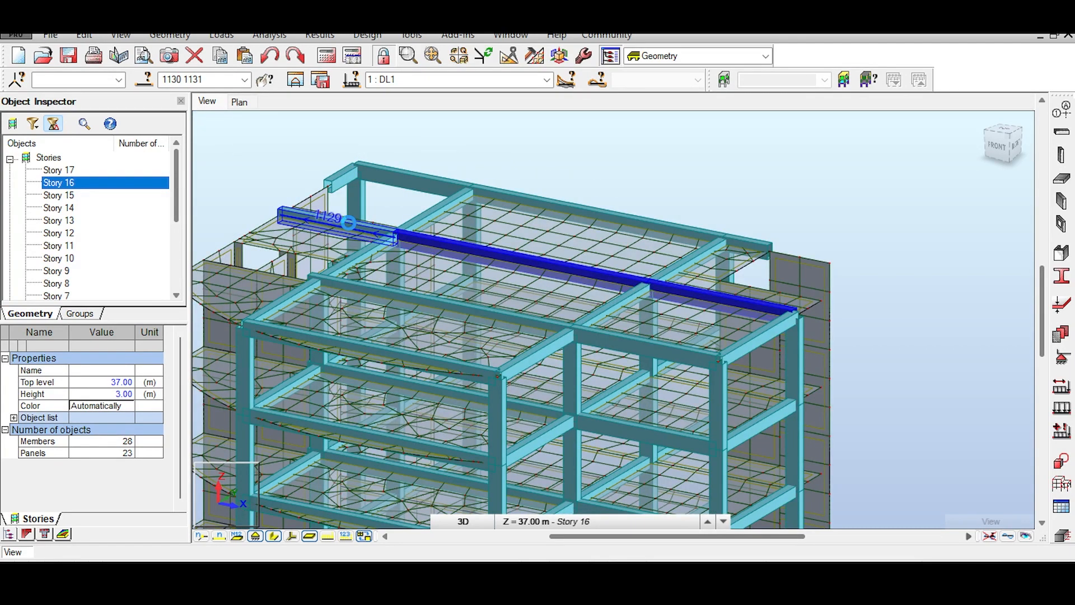
pyautogui.keyDown('ctrl'); pyautogui.click(349, 222); pyautogui.keyUp('ctrl')
pyautogui.keyDown('ctrl'); pyautogui.click(420, 177); pyautogui.keyUp('ctrl')
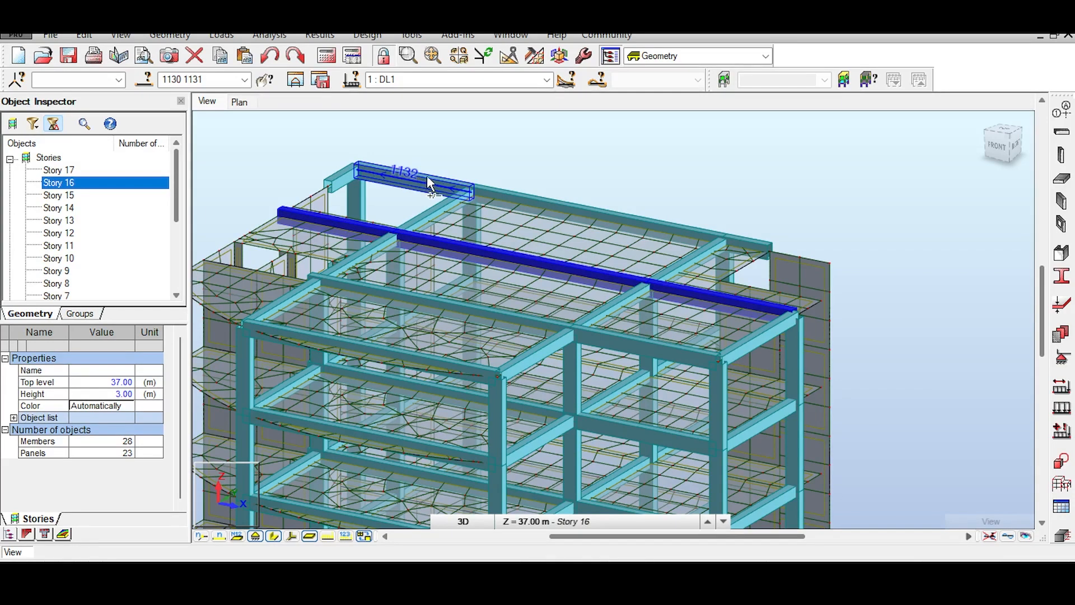
pyautogui.keyDown('ctrl'); pyautogui.click(564, 206); pyautogui.keyUp('ctrl')
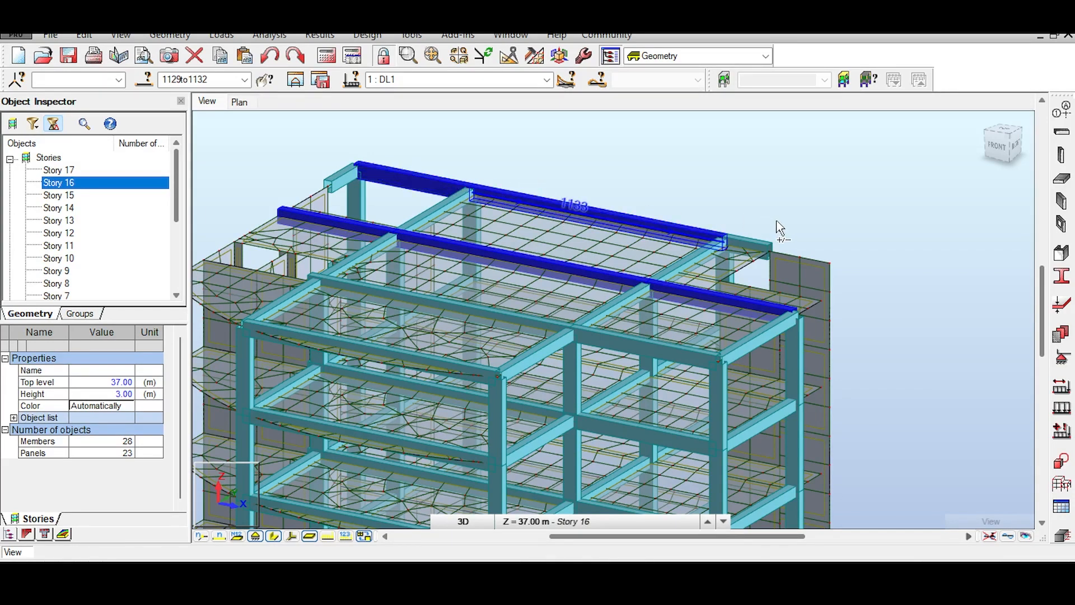
pyautogui.keyDown('ctrl'); pyautogui.click(761, 251); pyautogui.keyUp('ctrl')
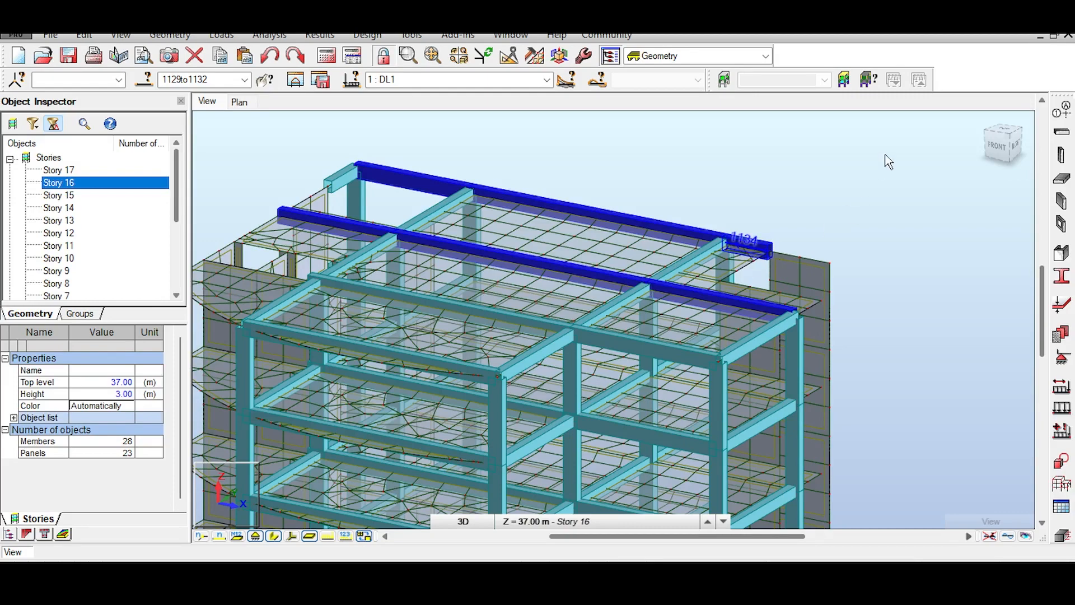
pyautogui.moveTo(1002, 155); pyautogui.dragTo(980, 133)
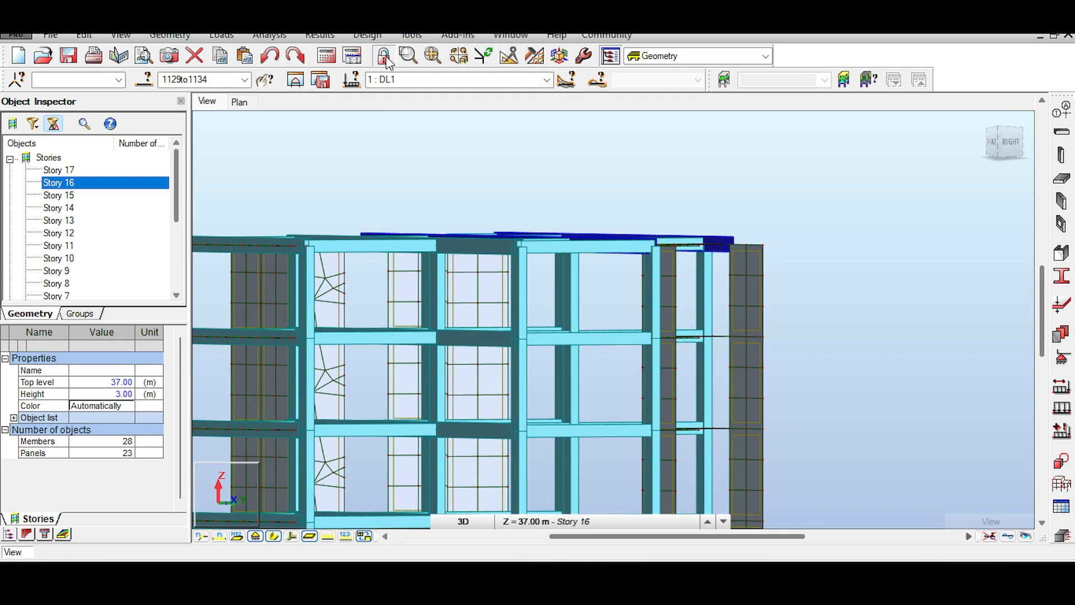
# Step: Delete the finite element mesh from the model's panels, confirm the deletion, and clear the current selection
pyautogui.click(534, 56)
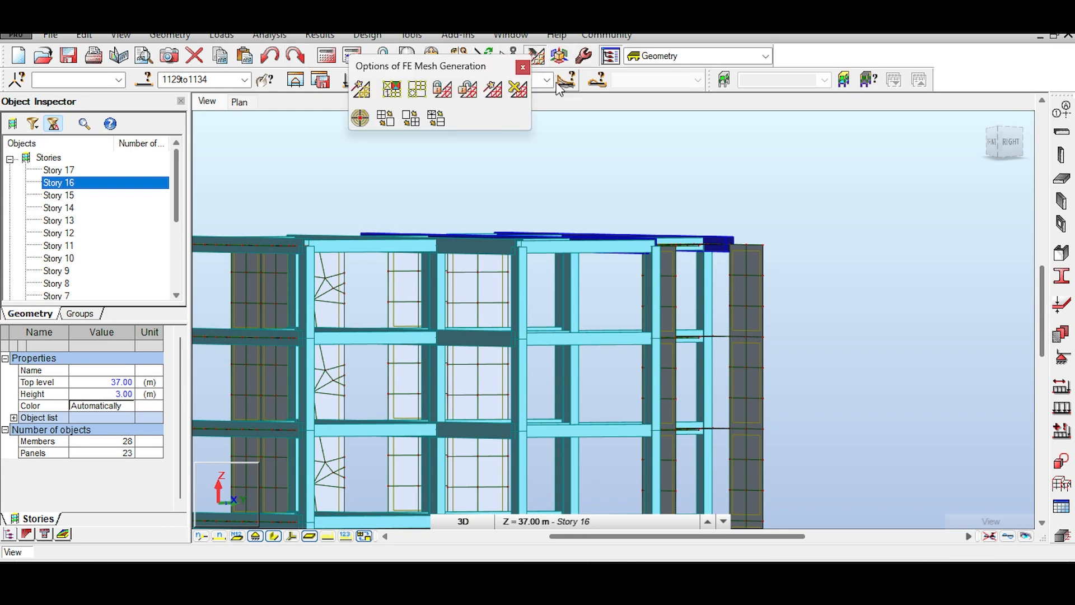
pyautogui.click(520, 89)
pyautogui.click(568, 327)
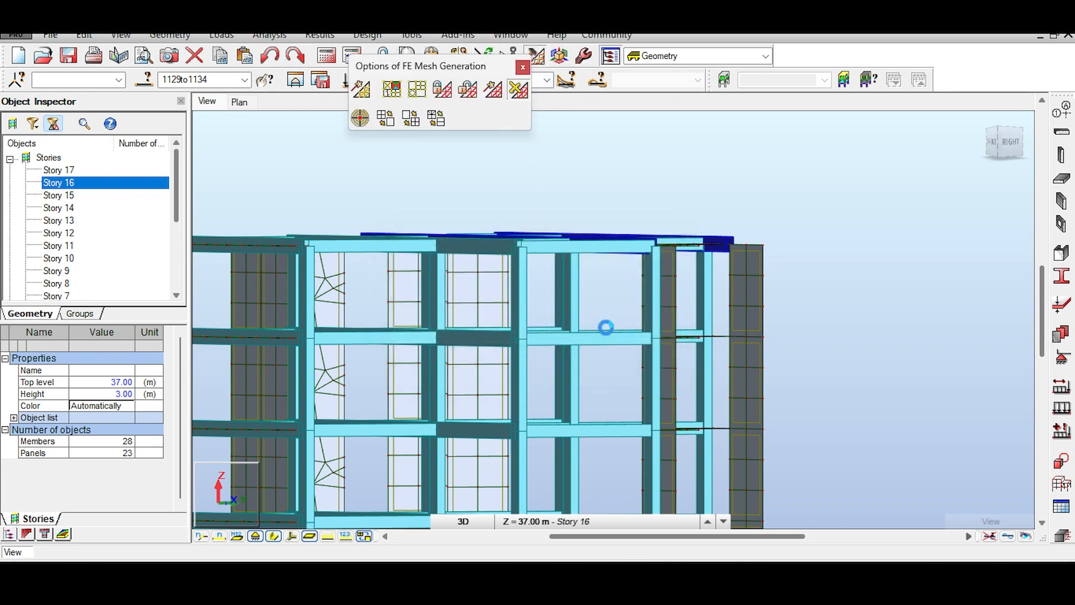
pyautogui.click(1003, 146)
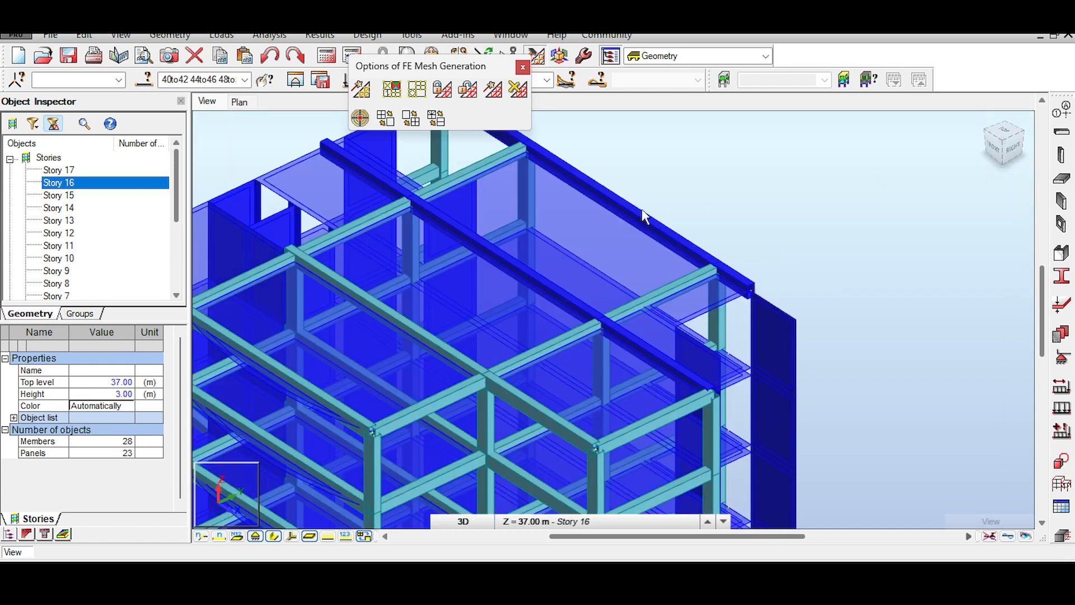
pyautogui.click(704, 171)
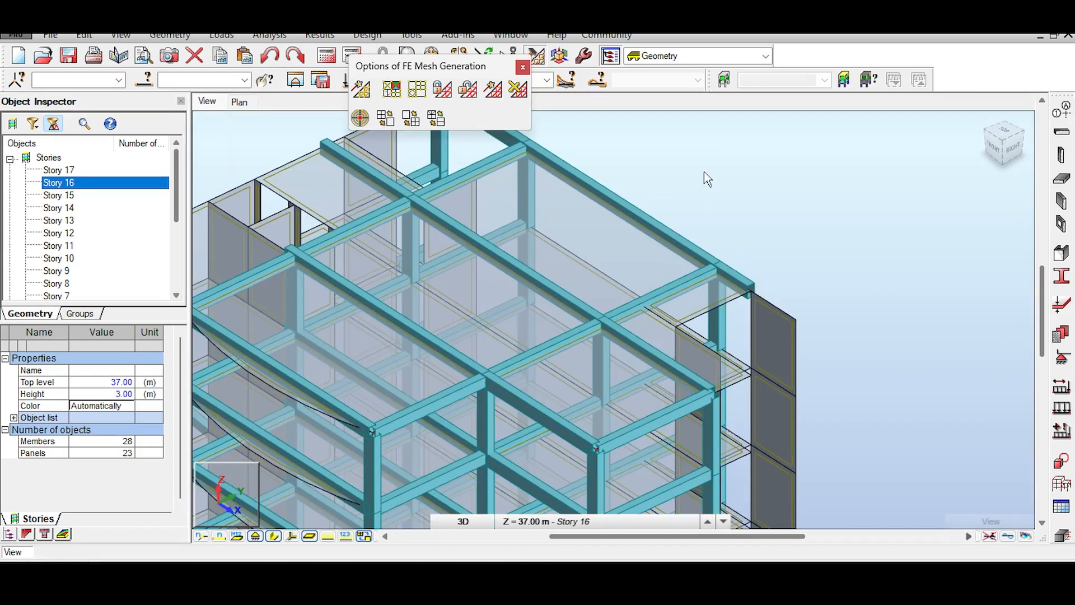
# Step: Select beams 1129 to 1134 along the top story's two rear lines and close the FE mesh generation options
pyautogui.click(727, 271)
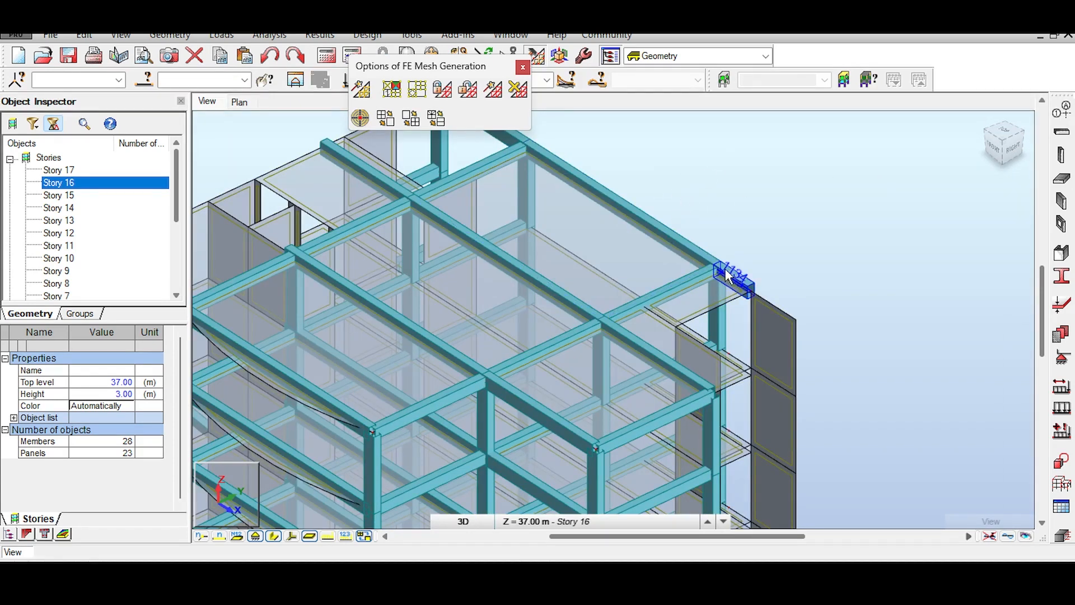
pyautogui.keyDown('ctrl'); pyautogui.click(677, 237); pyautogui.keyUp('ctrl')
pyautogui.moveTo(522, 153); pyautogui.dragTo(581, 245, button='middle')
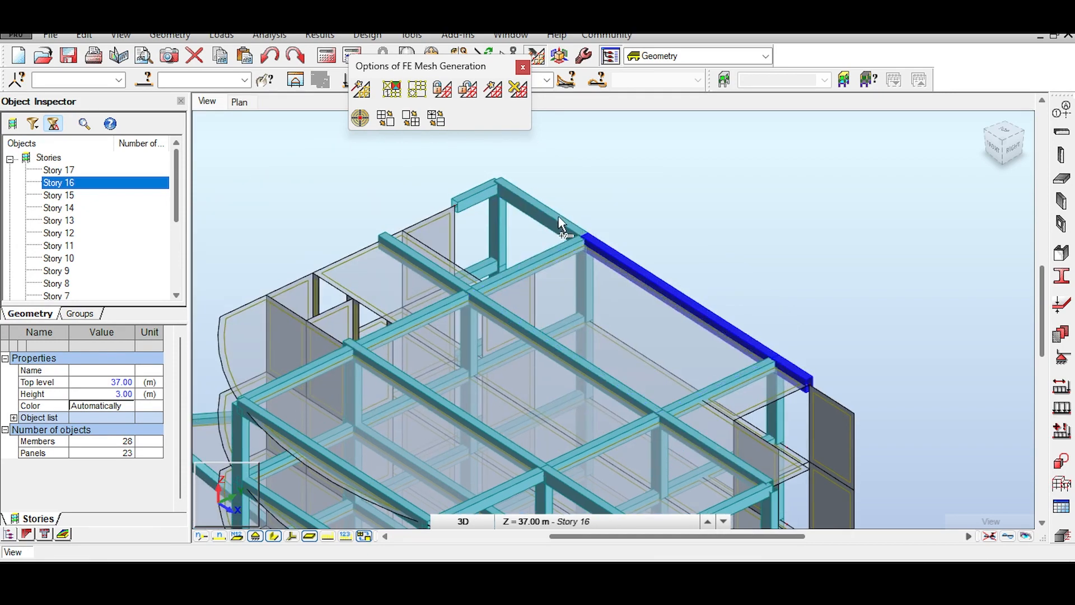
pyautogui.keyDown('ctrl'); pyautogui.click(560, 224); pyautogui.keyUp('ctrl')
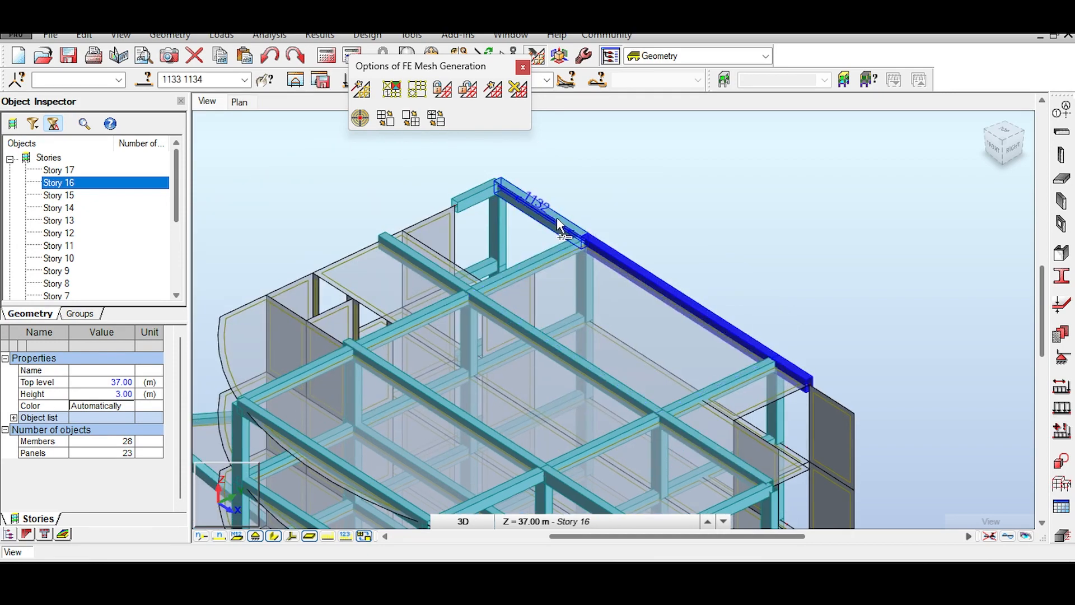
pyautogui.keyDown('ctrl'); pyautogui.click(448, 277); pyautogui.keyUp('ctrl')
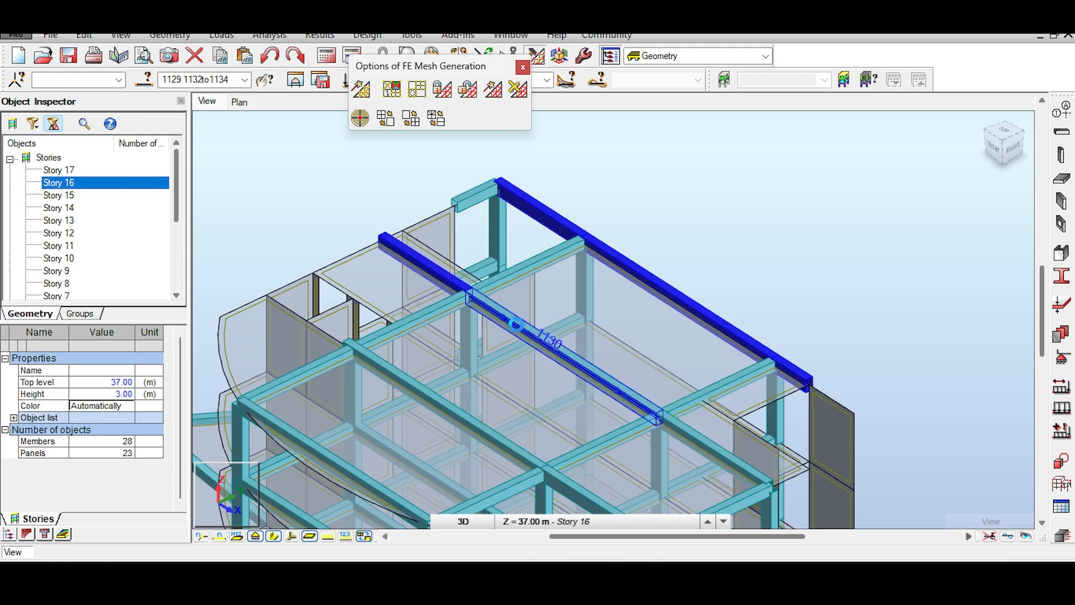
pyautogui.keyDown('ctrl'); pyautogui.click(516, 324); pyautogui.keyUp('ctrl')
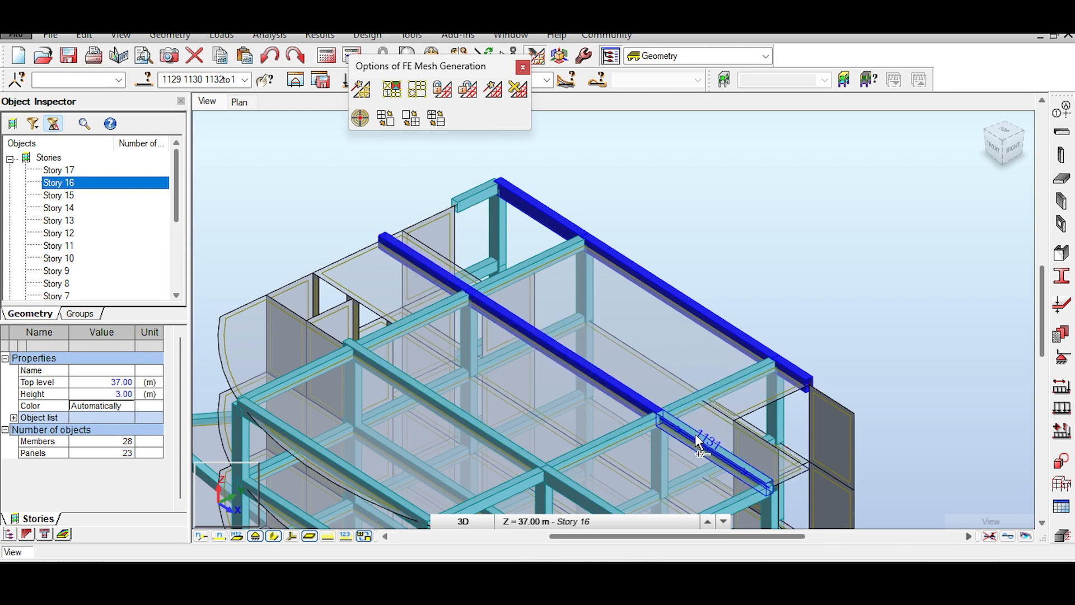
pyautogui.keyDown('ctrl'); pyautogui.click(694, 433); pyautogui.keyUp('ctrl')
pyautogui.scroll(-3, 695, 433)
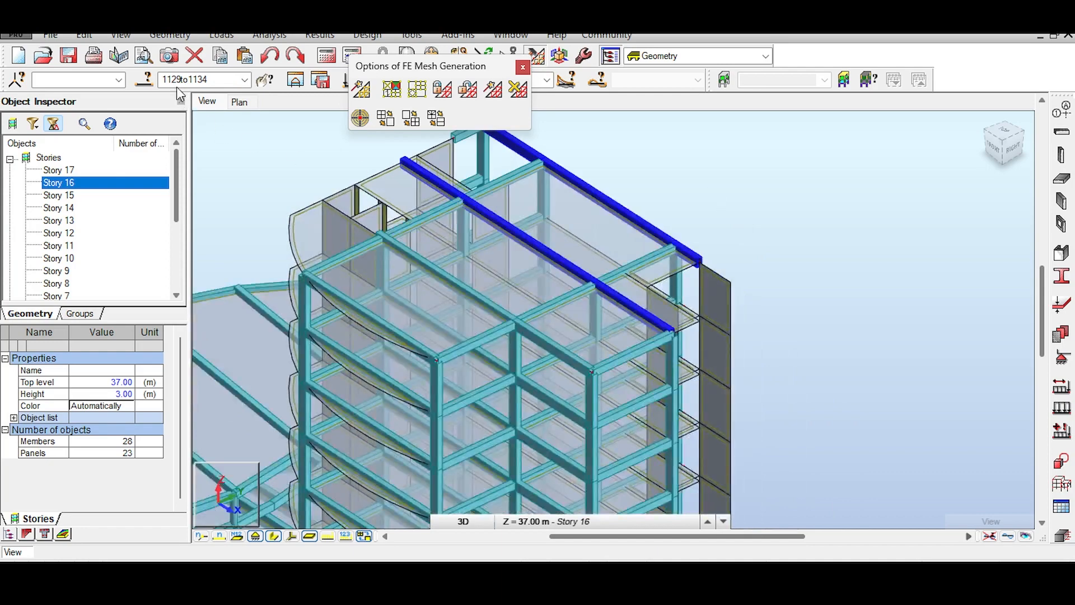
pyautogui.click(522, 68)
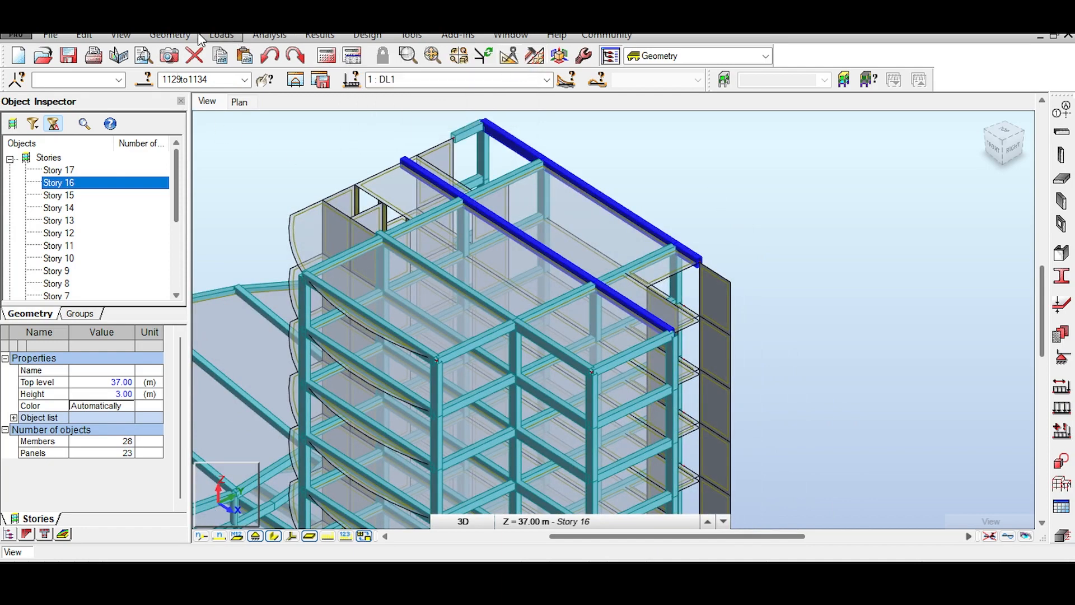
# Step: Start a Translation of the selected beams in Copy mode and copy them one story down, by 0.00, 0.00, -3.00 m
pyautogui.click(168, 35)
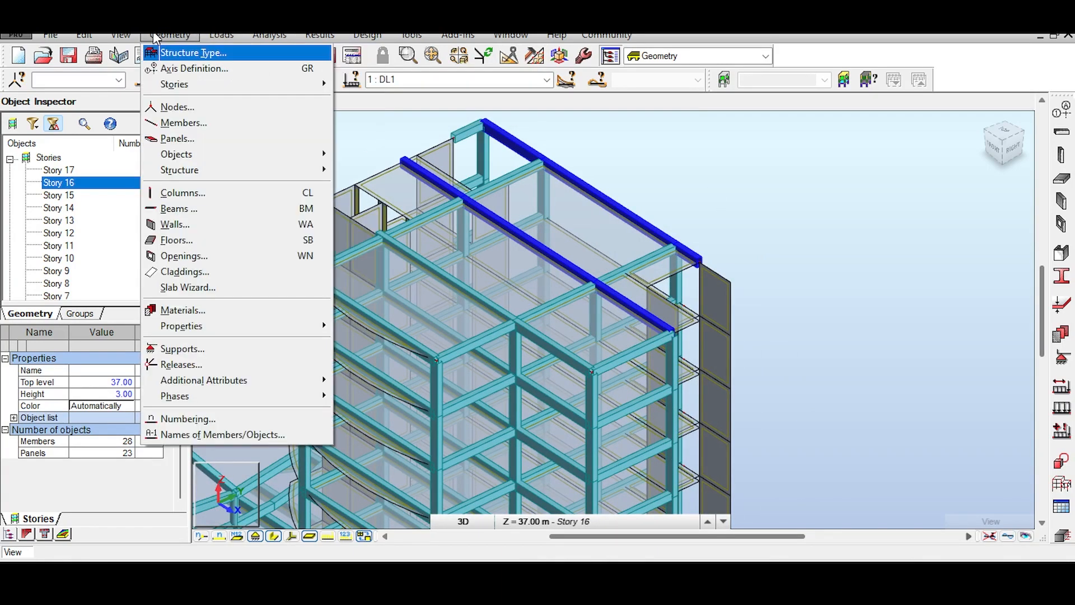
pyautogui.moveTo(86, 35)
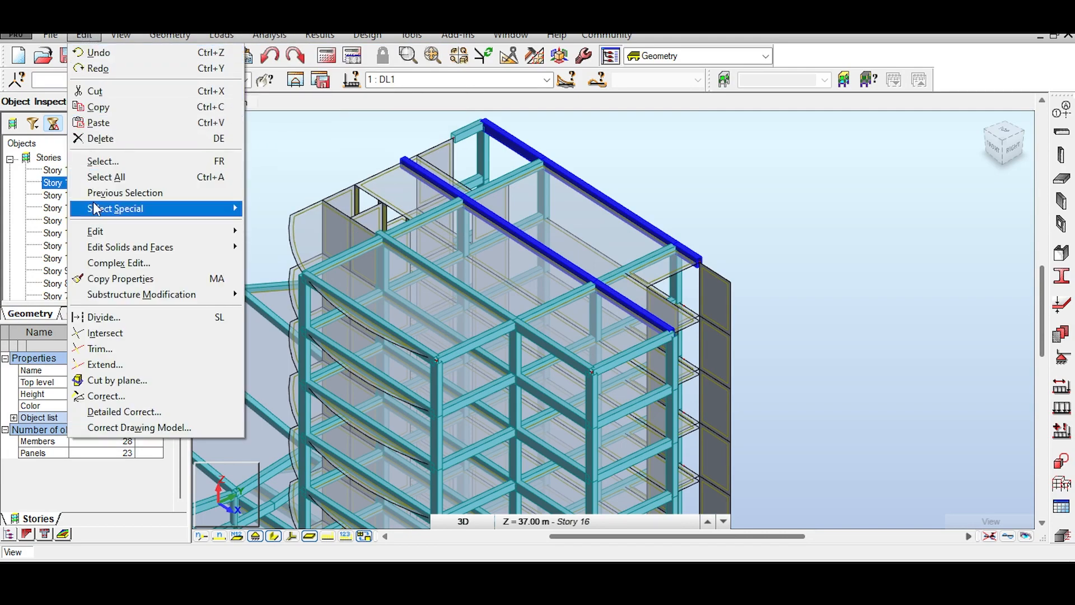
pyautogui.moveTo(112, 231)
pyautogui.click(327, 232)
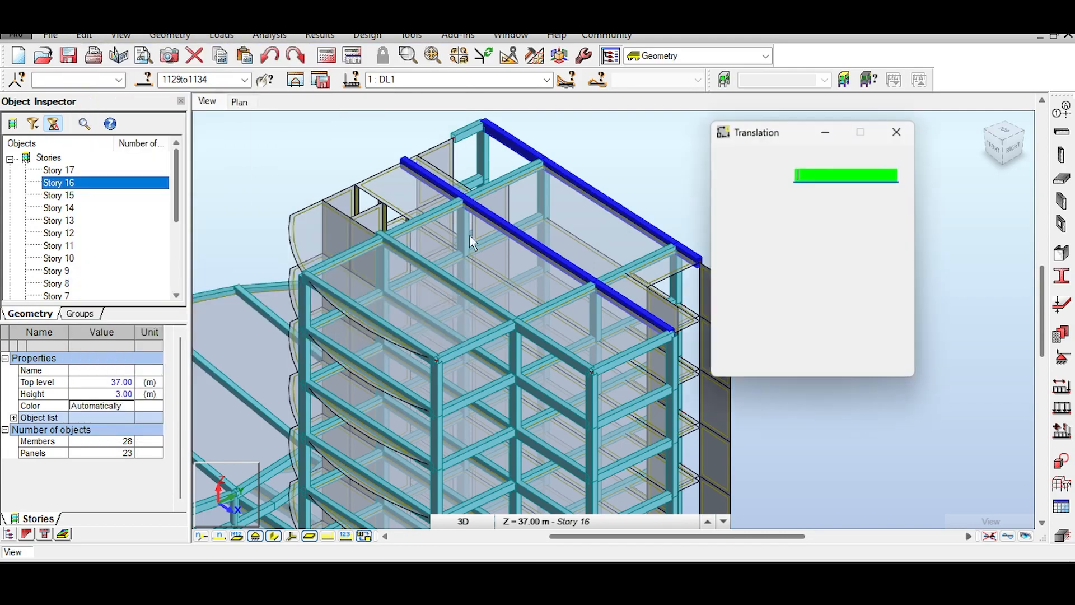
pyautogui.scroll(5, 585, 321)
pyautogui.scroll(-2, 585, 330)
pyautogui.moveTo(587, 330); pyautogui.dragTo(577, 146, button='middle')
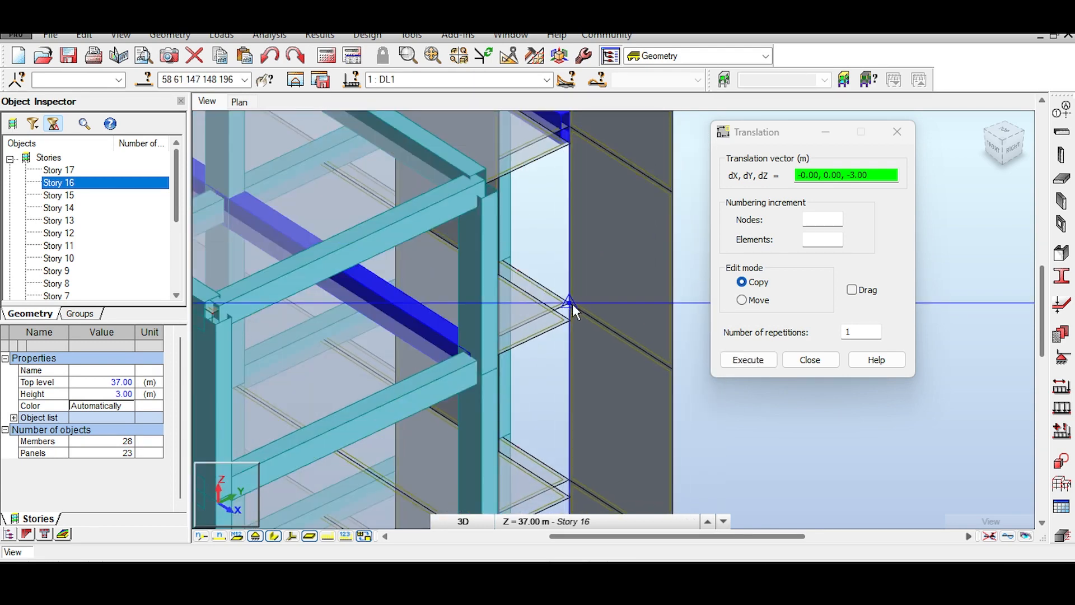
# Step: Copy the beams further down with a 0.00, 0.00, -3.00 m translation between the slab corner nodes at the shear wall
pyautogui.scroll(-2, 572, 304)
pyautogui.scroll(3, 572, 303)
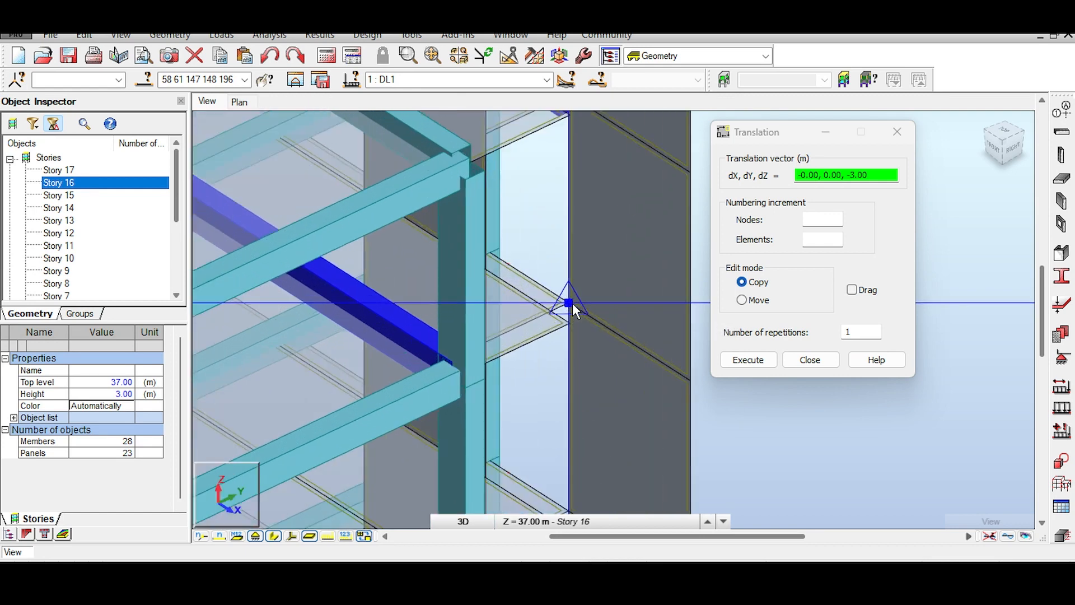
pyautogui.scroll(2, 573, 303)
pyautogui.click(566, 301)
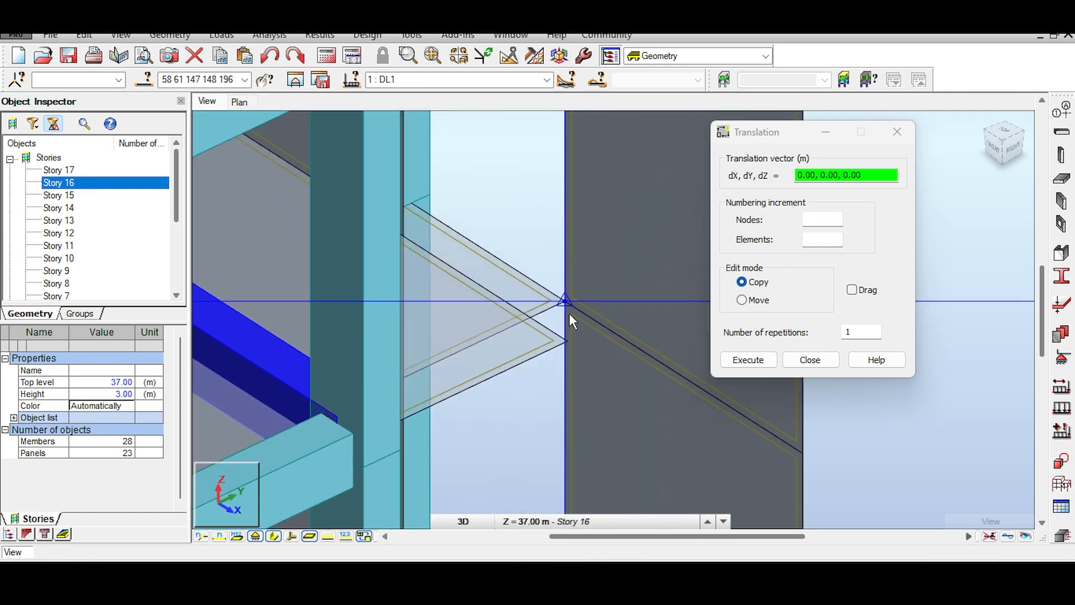
pyautogui.scroll(-3, 581, 328)
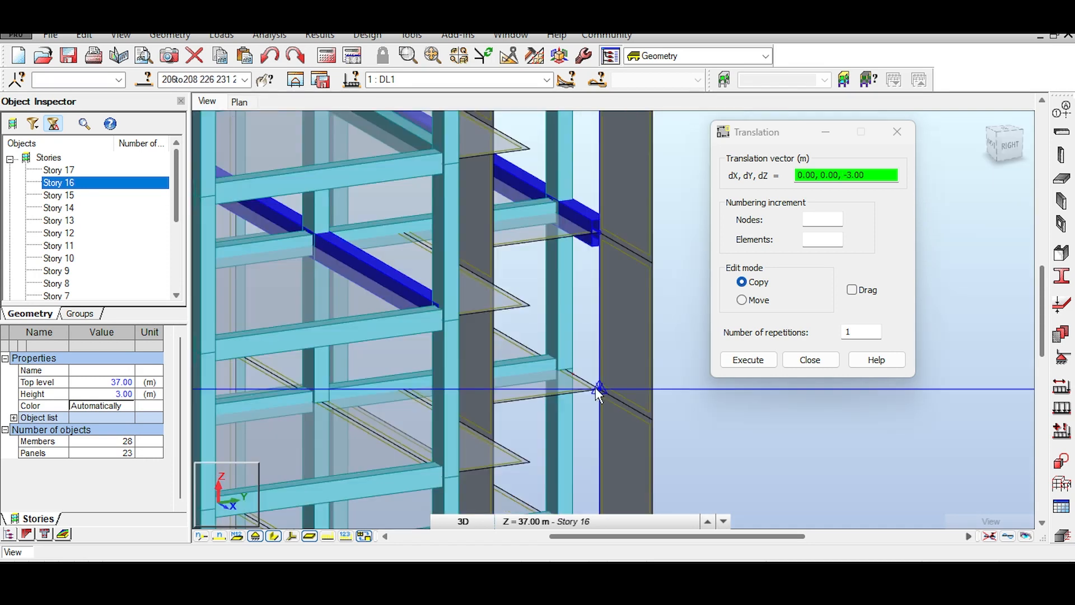
pyautogui.click(596, 387)
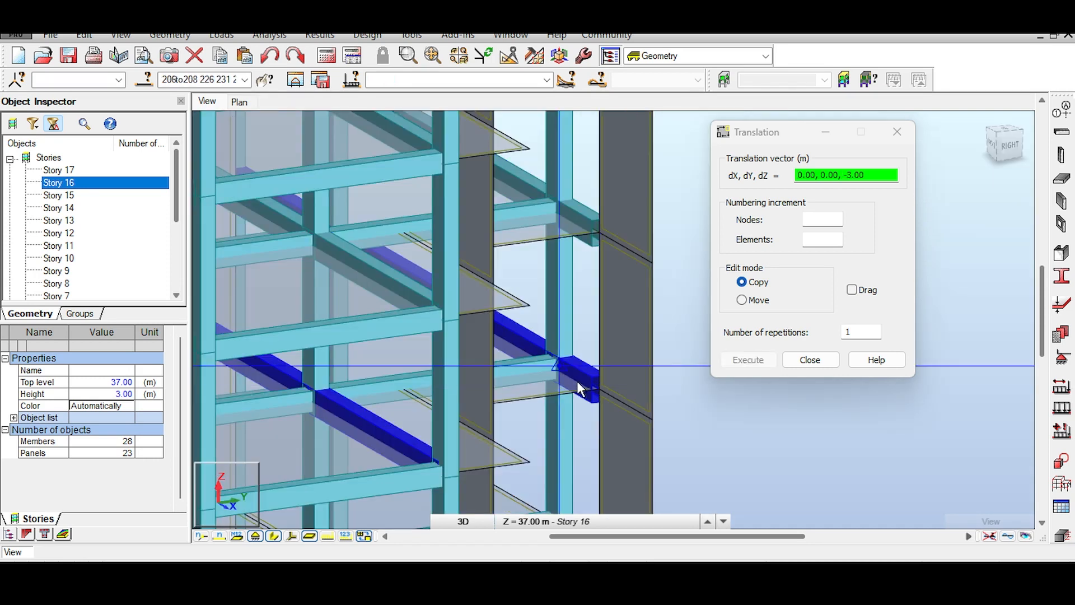
# Step: Repeat the beam copying story by story down the tower's lower levels, translating each set by 0.00, 0.00, -3.00 m
pyautogui.moveTo(579, 377); pyautogui.dragTo(599, 156, button='middle')
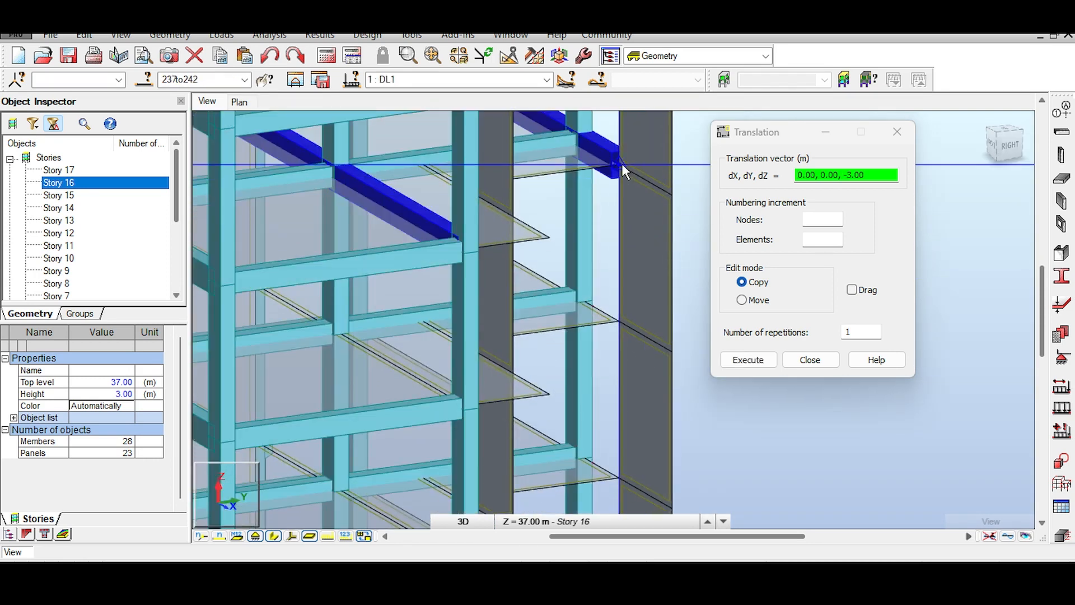
pyautogui.click(620, 323)
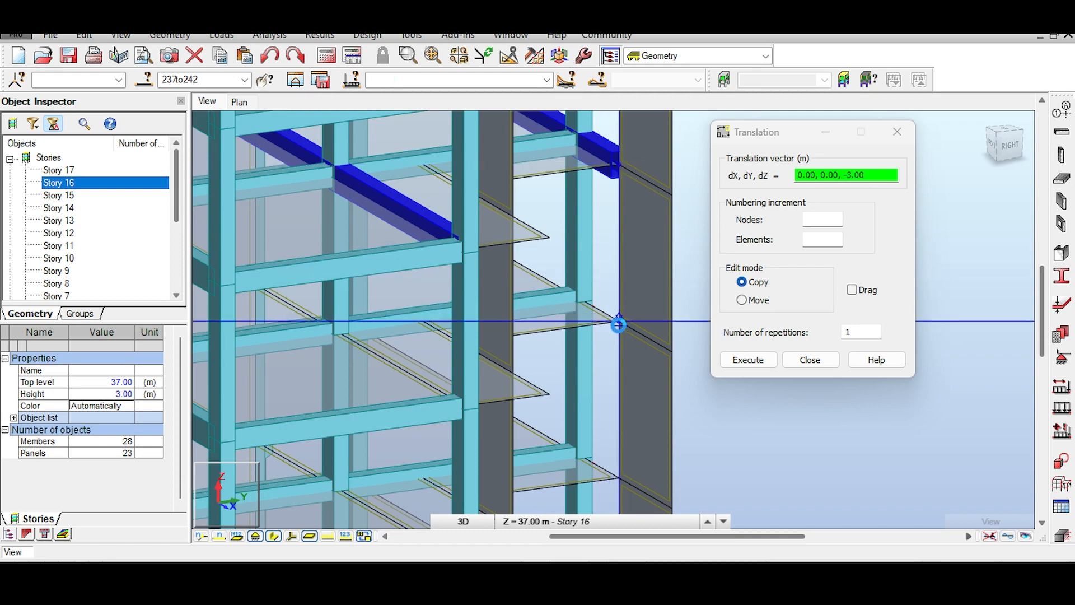
pyautogui.moveTo(632, 303); pyautogui.dragTo(591, 261, button='middle')
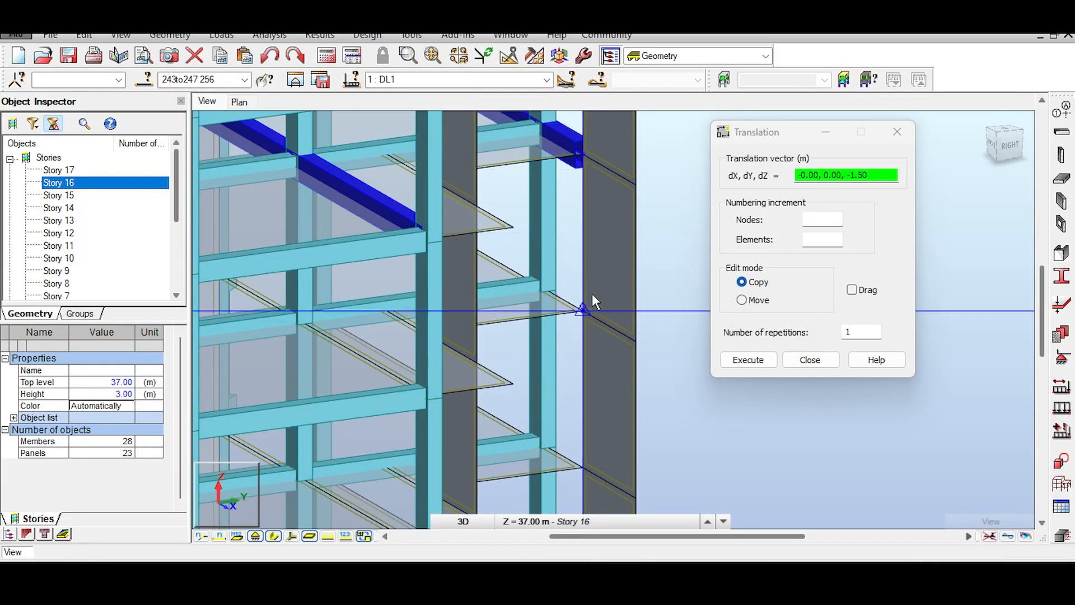
pyautogui.click(588, 308)
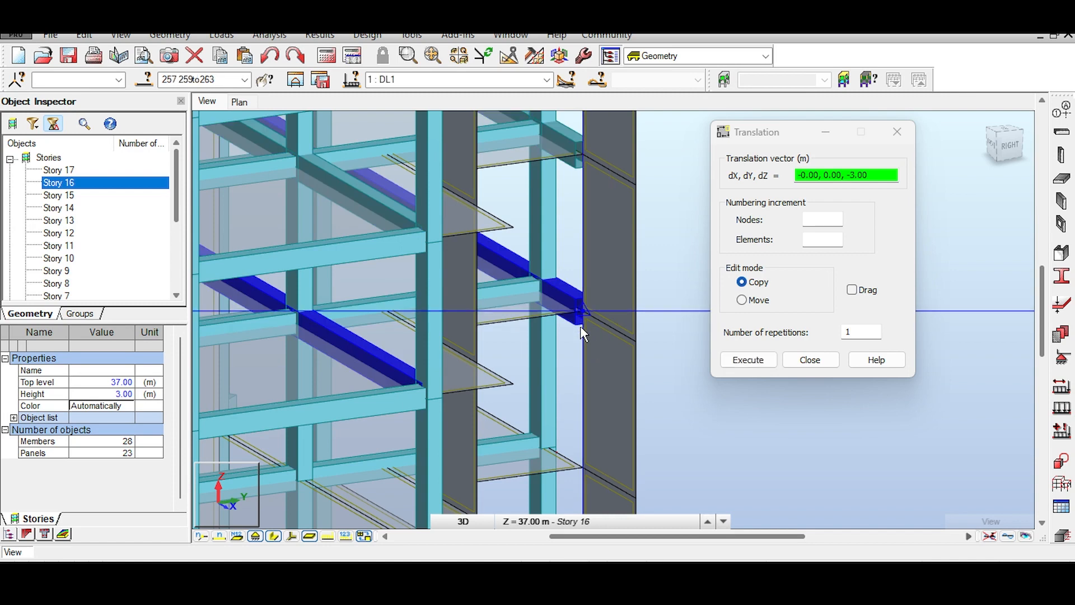
pyautogui.moveTo(580, 326); pyautogui.dragTo(594, 234, button='middle')
pyautogui.click(595, 313)
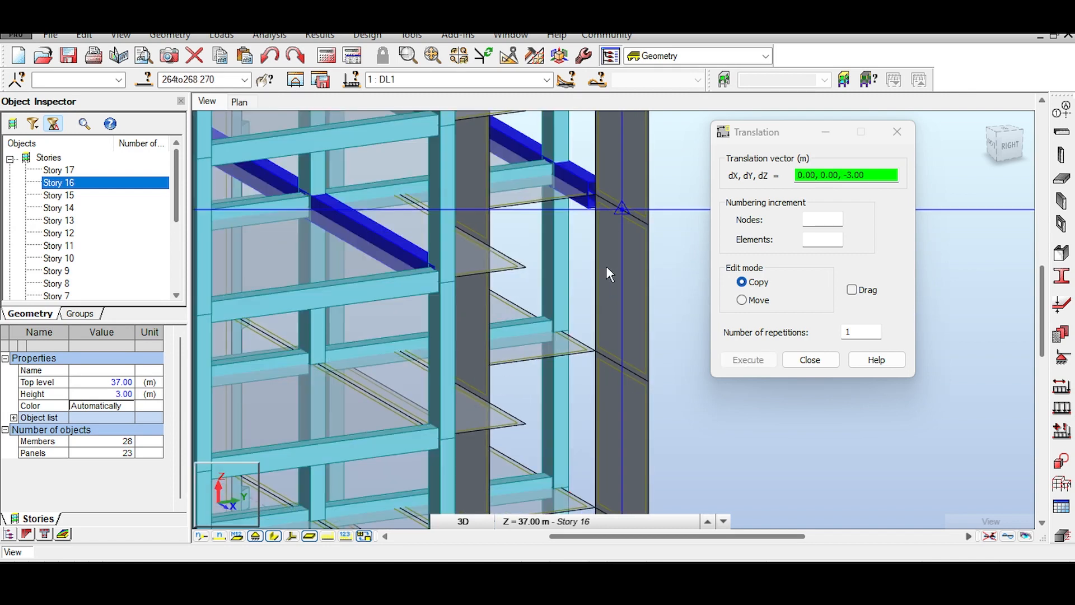
pyautogui.click(596, 348)
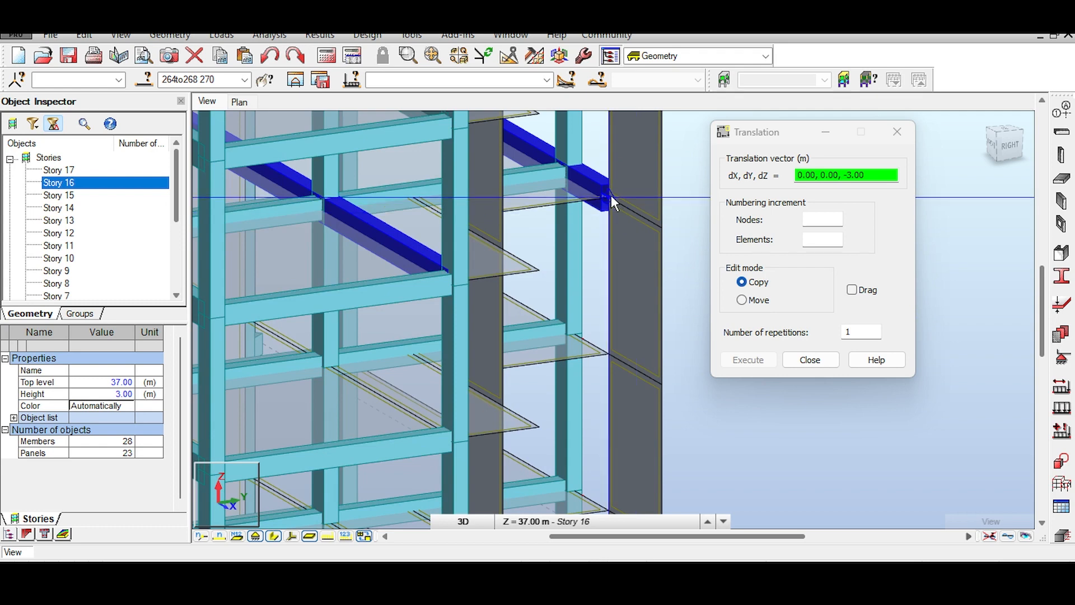
pyautogui.click(611, 195)
pyautogui.click(619, 348)
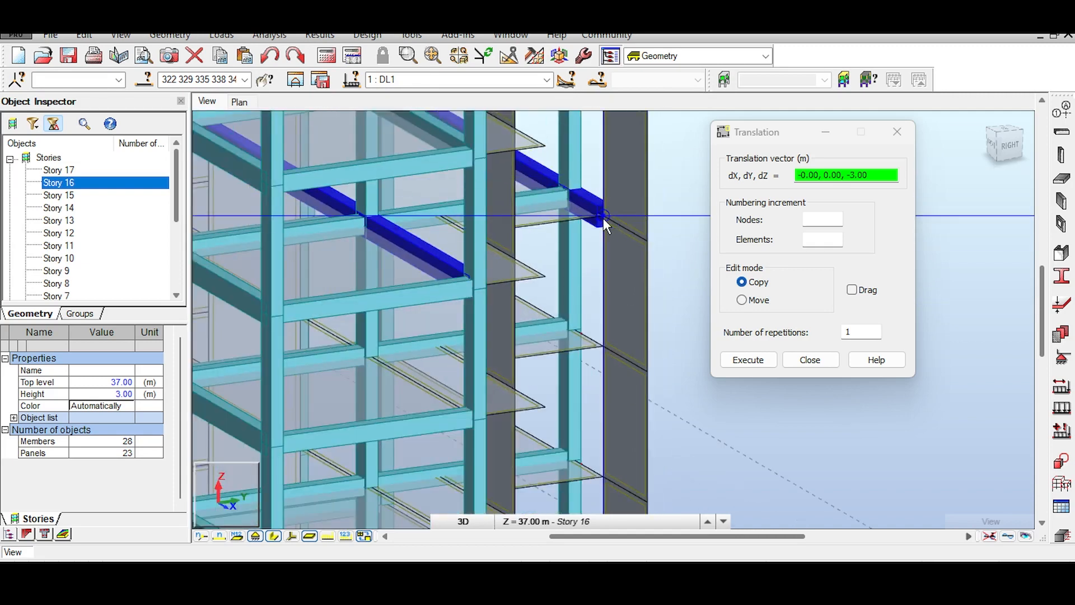
pyautogui.click(603, 344)
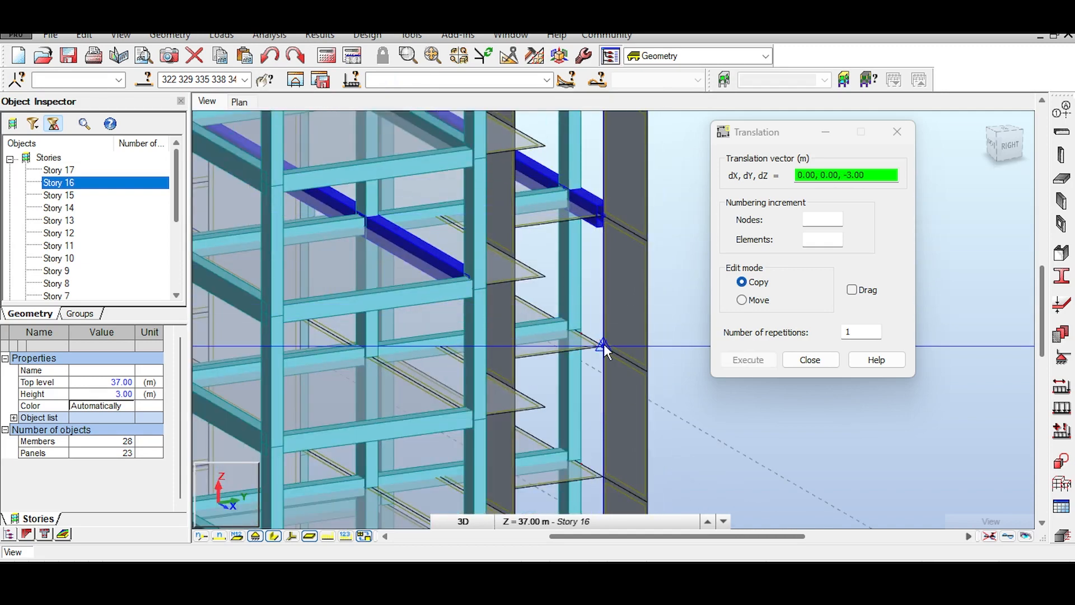
pyautogui.moveTo(605, 361); pyautogui.dragTo(590, 183, button='middle')
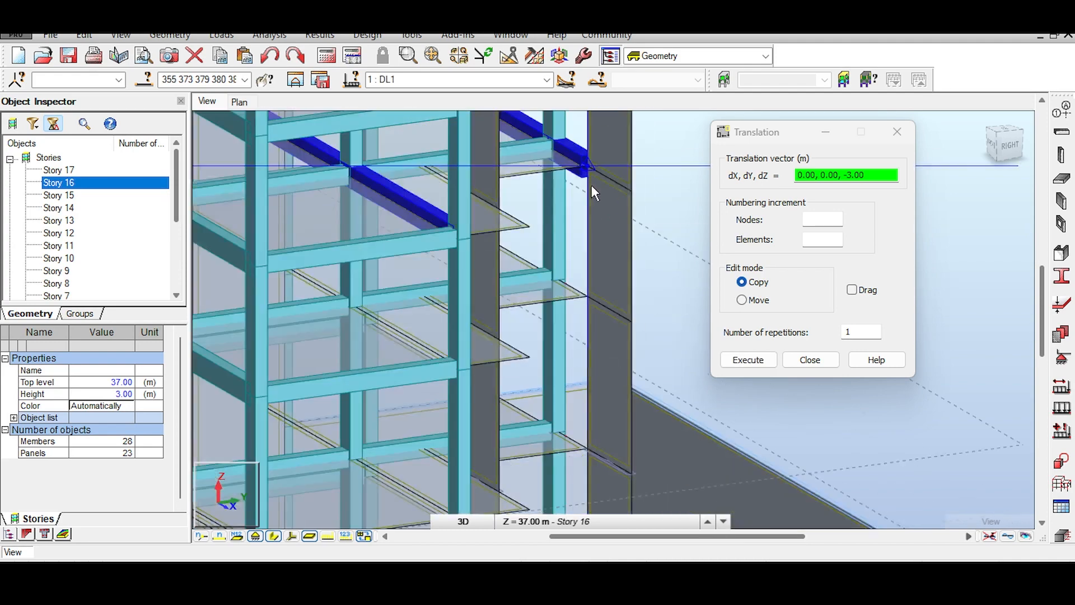
# Step: Copy the selected beams one story down by 0.00, 0.00, -3.00 m and further levels down by 0.00, 0.00, -3.50 m between slab corner nodes
pyautogui.click(586, 288)
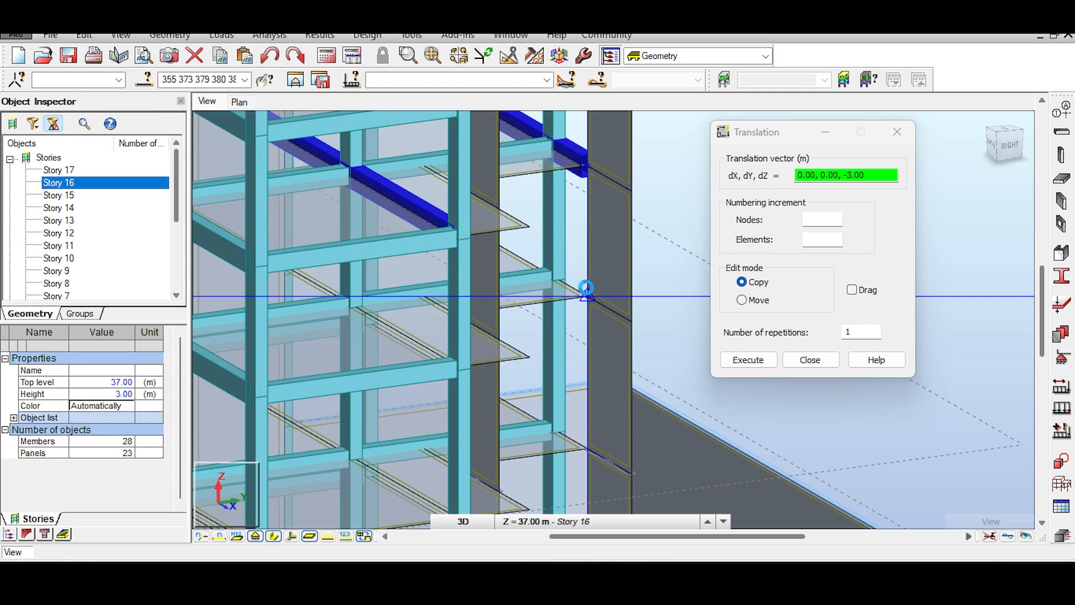
pyautogui.moveTo(580, 341); pyautogui.dragTo(572, 157, button='middle')
pyautogui.click(572, 152)
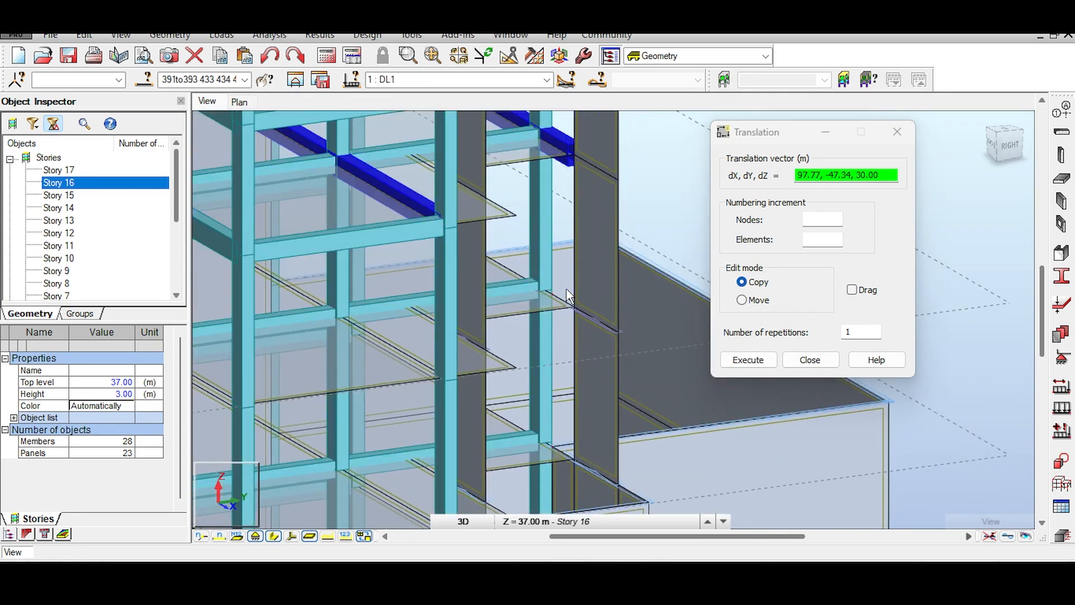
pyautogui.scroll(6, 572, 305)
pyautogui.scroll(-5, 577, 305)
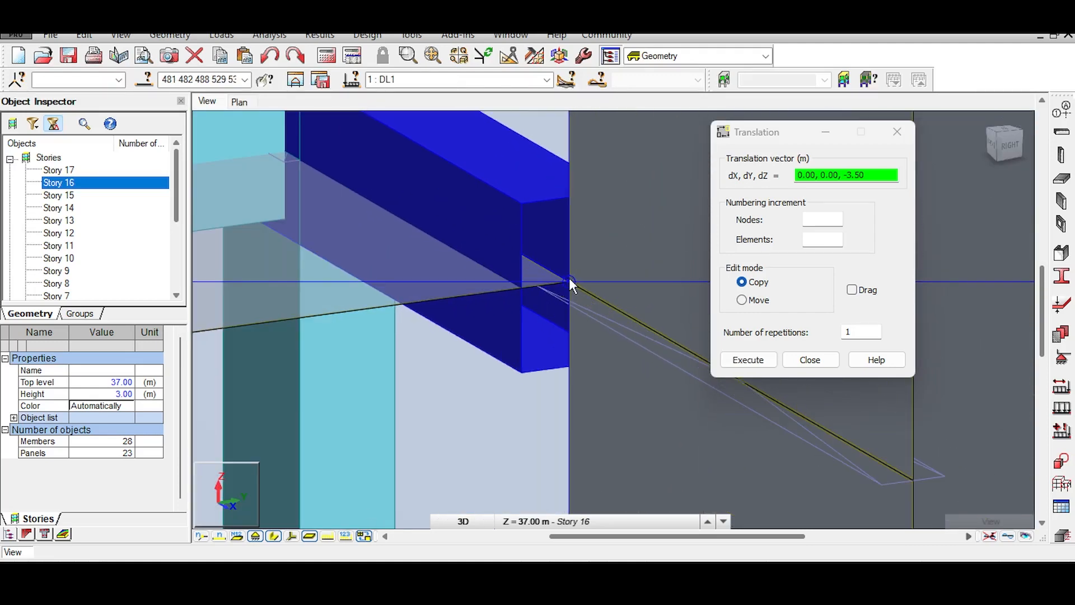
pyautogui.scroll(-3, 569, 284)
pyautogui.scroll(5, 553, 399)
pyautogui.click(555, 400)
pyautogui.scroll(-4, 520, 395)
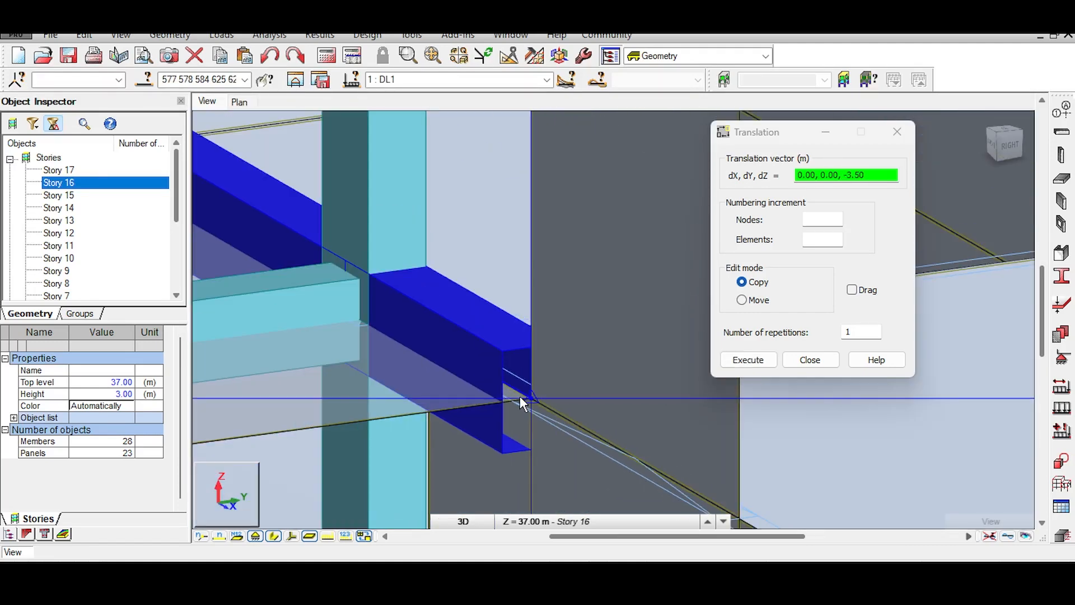
# Step: Copy the beams down to the lowest framed level above the foundation walls by 0.00, 0.00, -3.50 m and end the Translation command
pyautogui.moveTo(520, 395); pyautogui.dragTo(640, 208, button='middle')
pyautogui.click(640, 207)
pyautogui.moveTo(607, 468); pyautogui.dragTo(592, 314, button='middle')
pyautogui.click(618, 269)
pyautogui.keyDown('shift'); pyautogui.moveTo(592, 314); pyautogui.dragTo(591, 271); pyautogui.keyUp('shift')
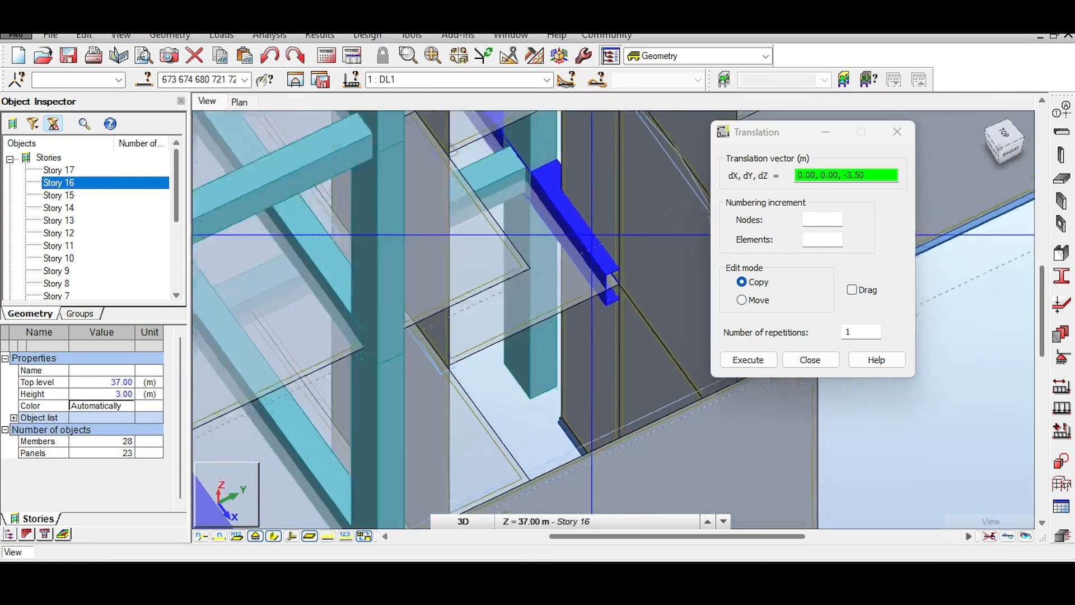
pyautogui.keyDown('shift'); pyautogui.moveTo(591, 272); pyautogui.dragTo(701, 418, button='middle'); pyautogui.keyUp('shift')
pyautogui.scroll(-1, 588, 236)
pyautogui.scroll(-2, 588, 236)
pyautogui.scroll(-1, 607, 244)
pyautogui.scroll(-3, 686, 337)
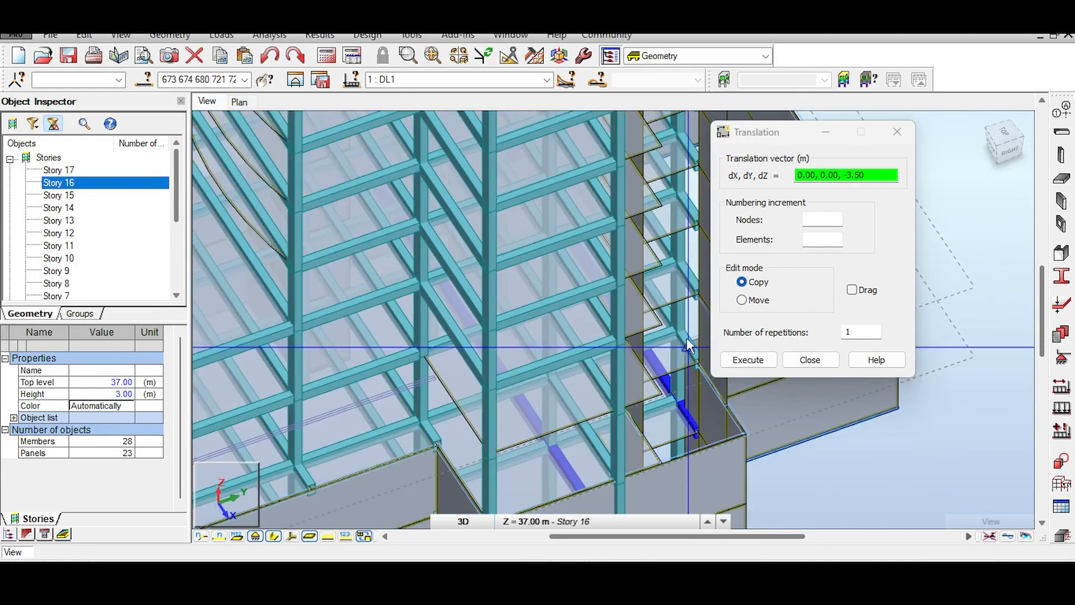
pyautogui.click(800, 358)
# Step: Run the structural calculation of the whole building model with the copied beams in place
pyautogui.scroll(-4, 652, 237)
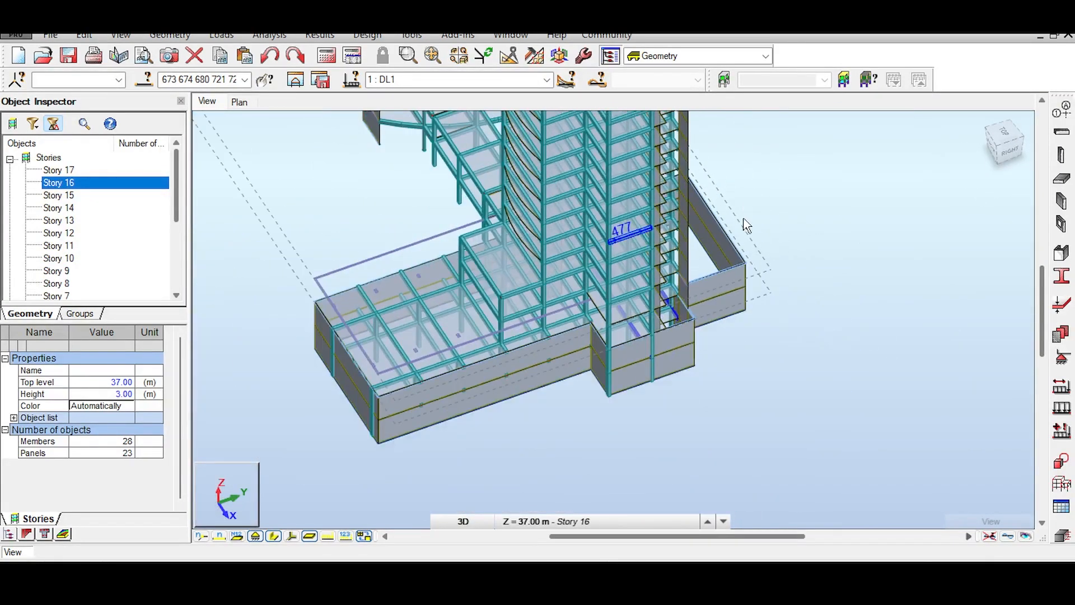
pyautogui.moveTo(742, 220); pyautogui.dragTo(699, 384, button='middle')
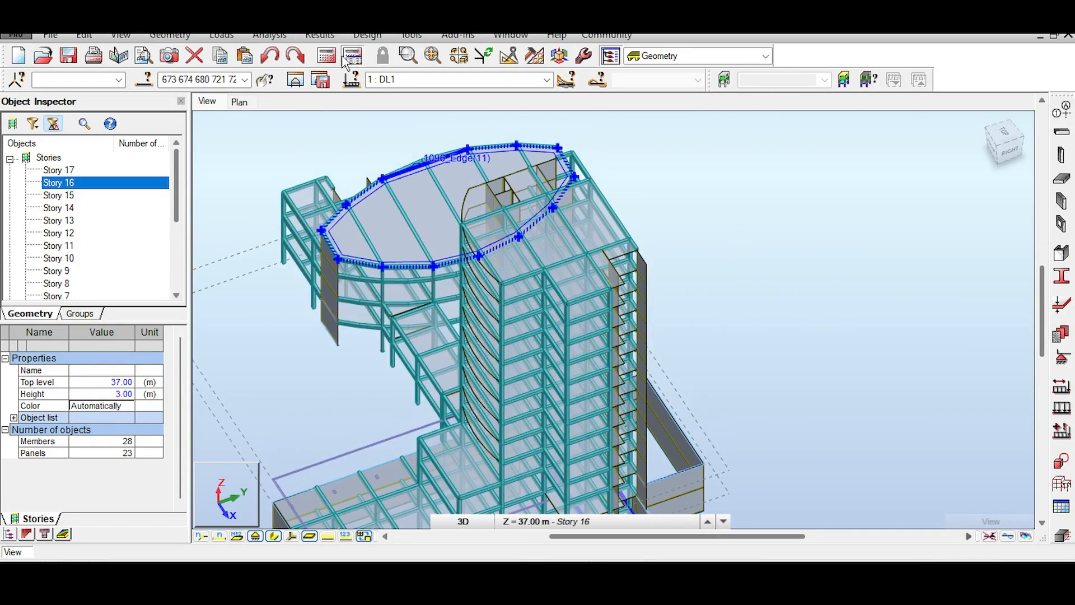
pyautogui.click(340, 59)
pyautogui.click(526, 116)
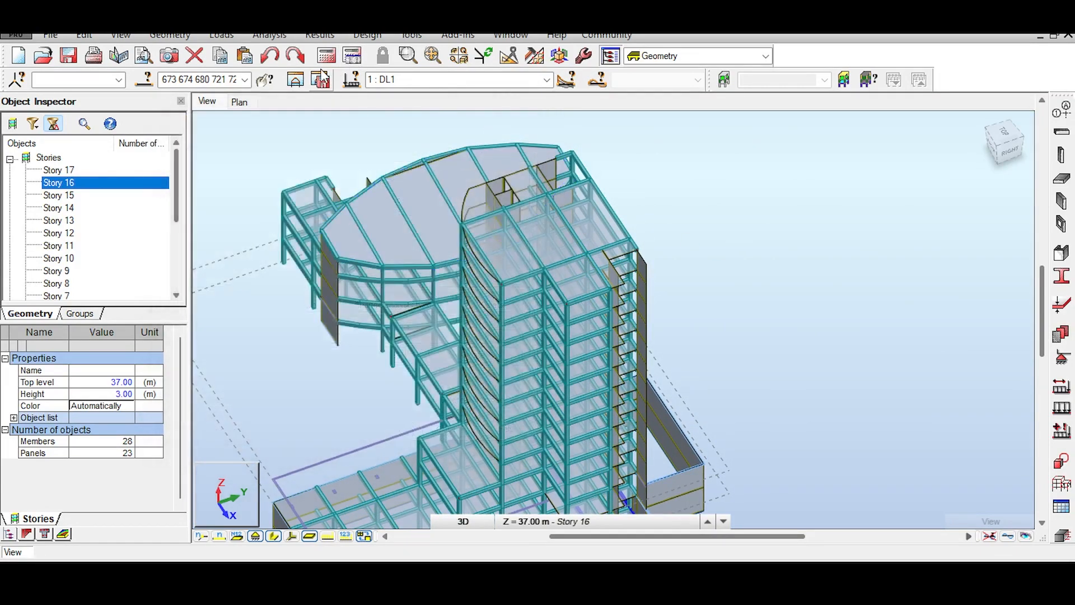
pyautogui.click(327, 56)
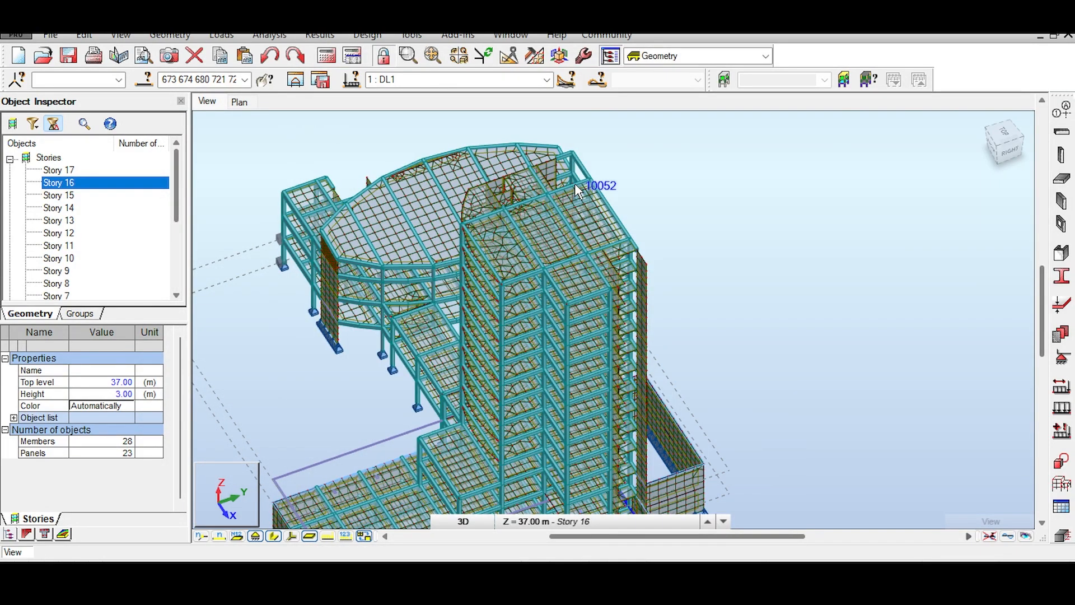
# Step: Display the DL1 deformation of the structure and examine the tower's framing from the back and from an oblique view
pyautogui.scroll(5, 586, 238)
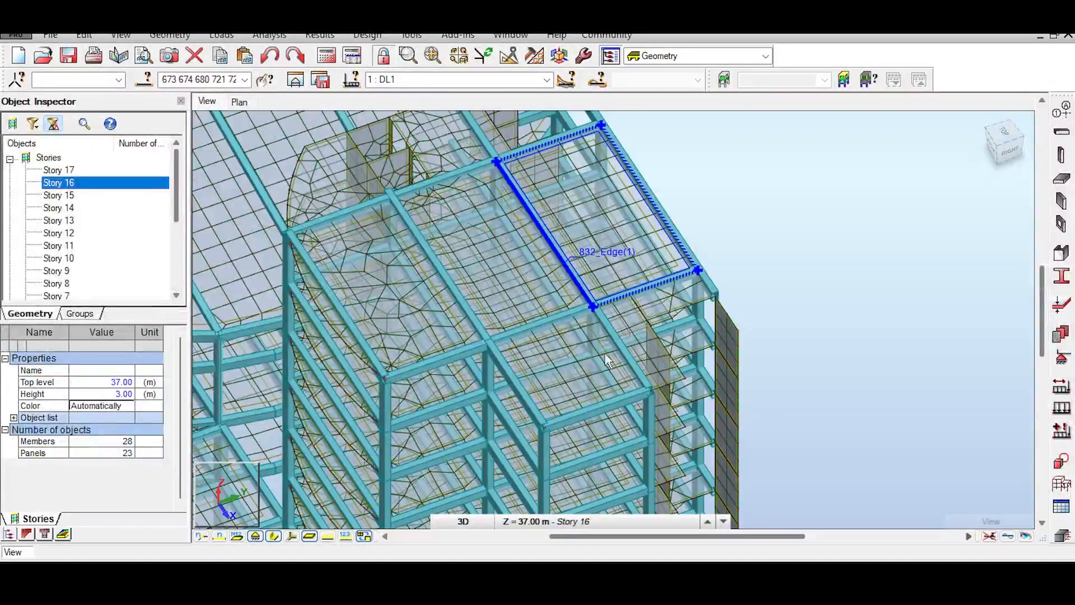
pyautogui.click(1012, 535)
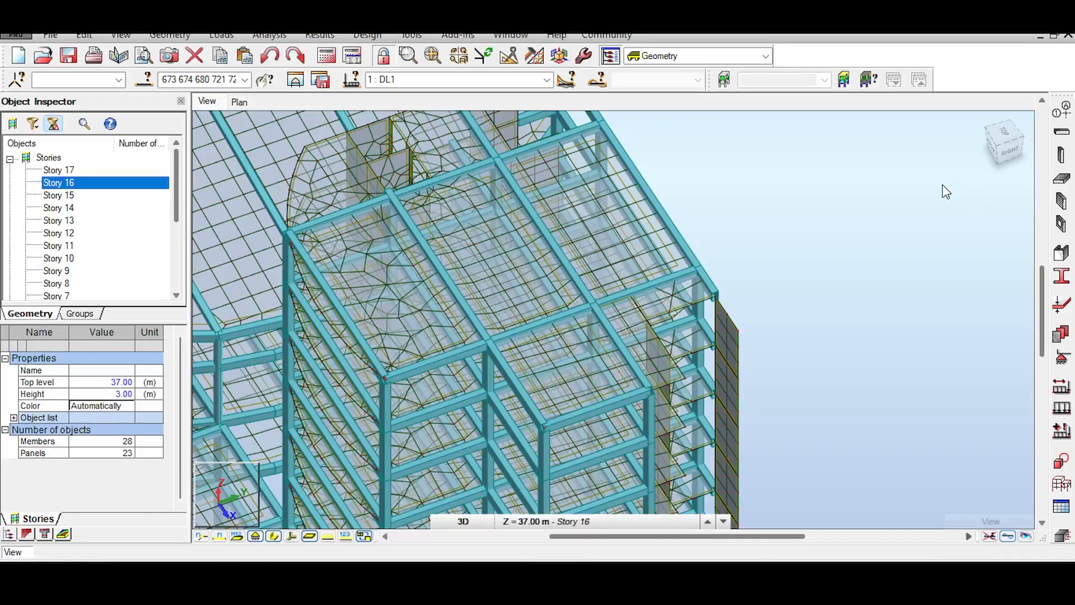
pyautogui.click(1016, 153)
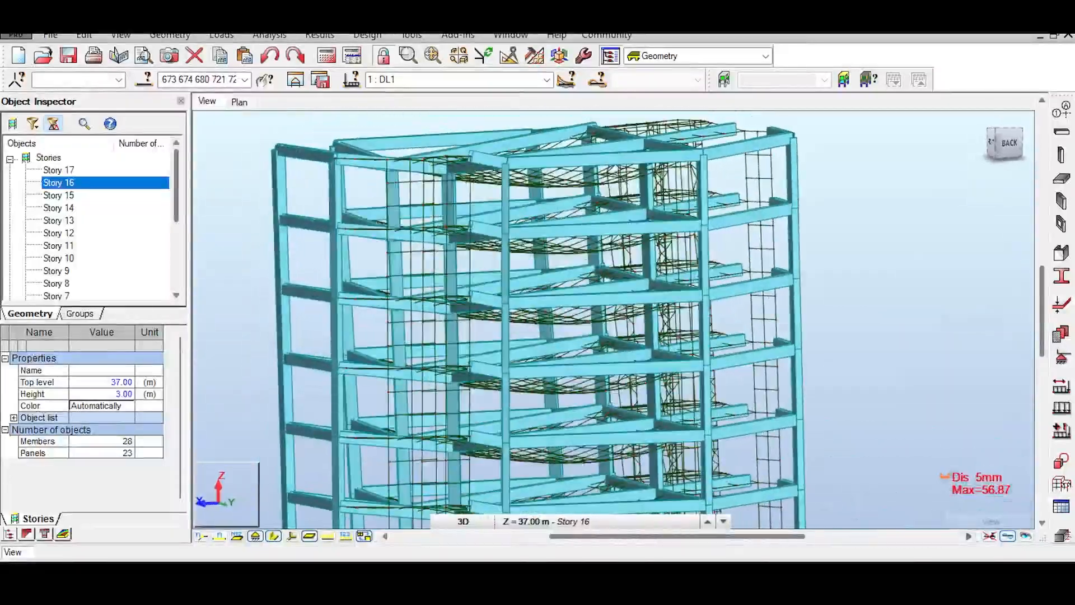
pyautogui.moveTo(684, 193); pyautogui.dragTo(853, 241)
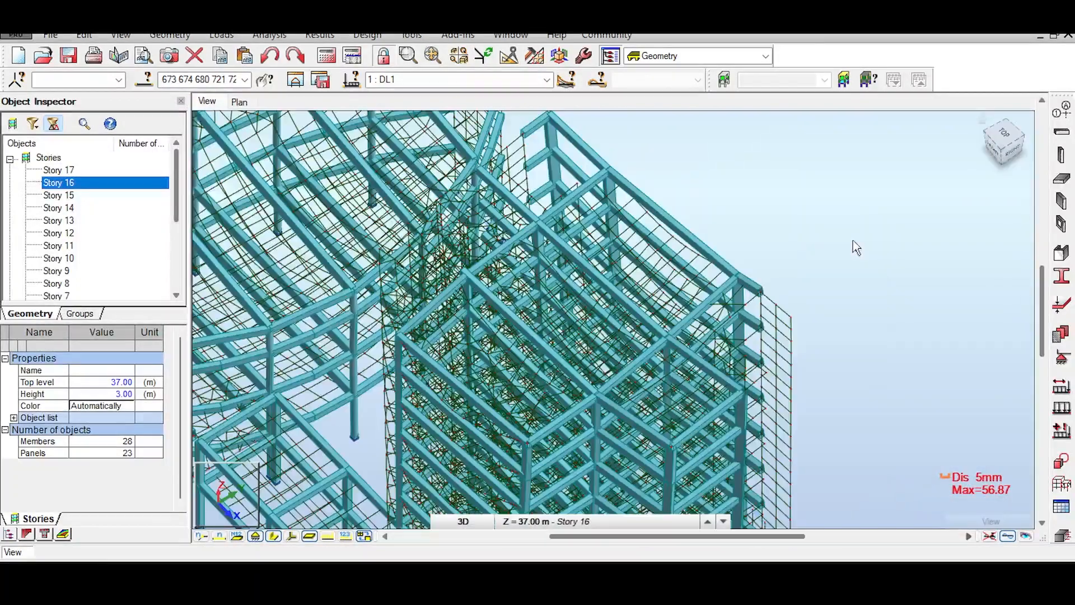
pyautogui.scroll(-3, 851, 241)
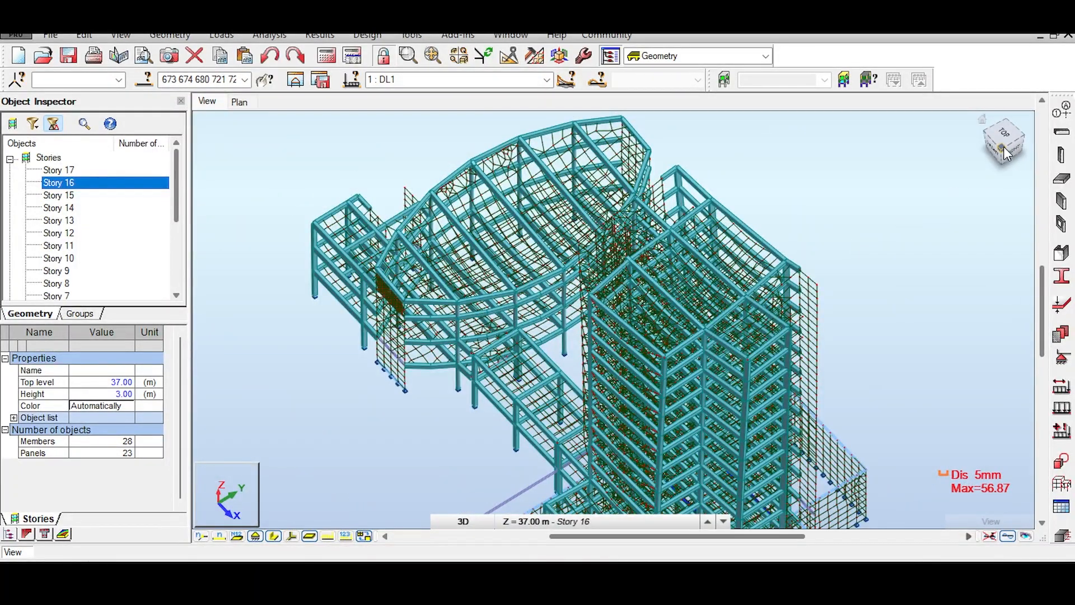
# Step: Examine the tower's deformed shape from the front and top, focusing on how the floor plan twists around the wall core
pyautogui.click(1003, 149)
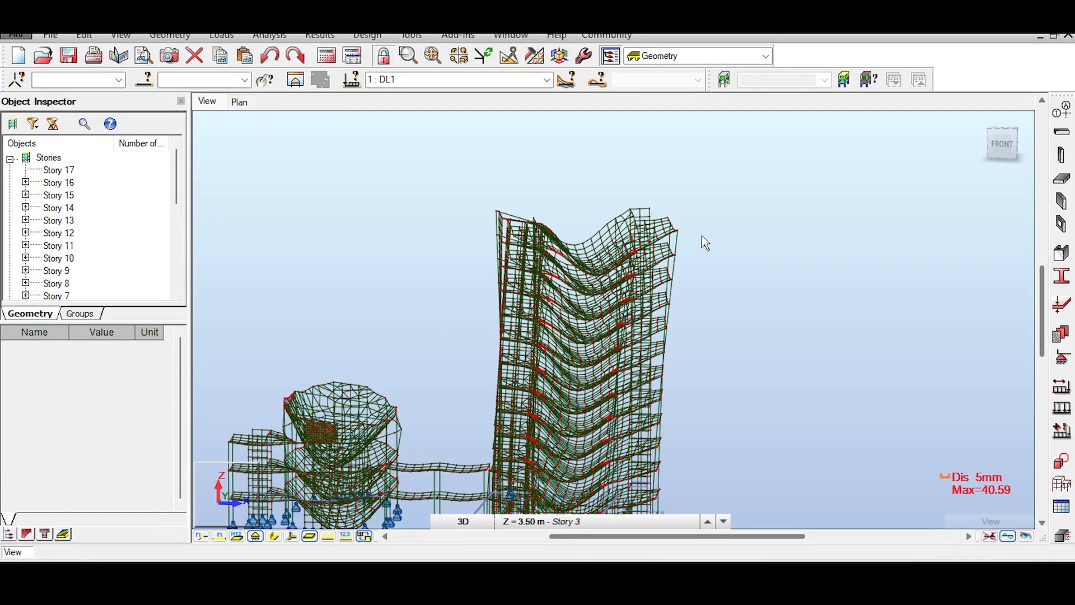
pyautogui.moveTo(702, 236); pyautogui.dragTo(717, 204, button='middle')
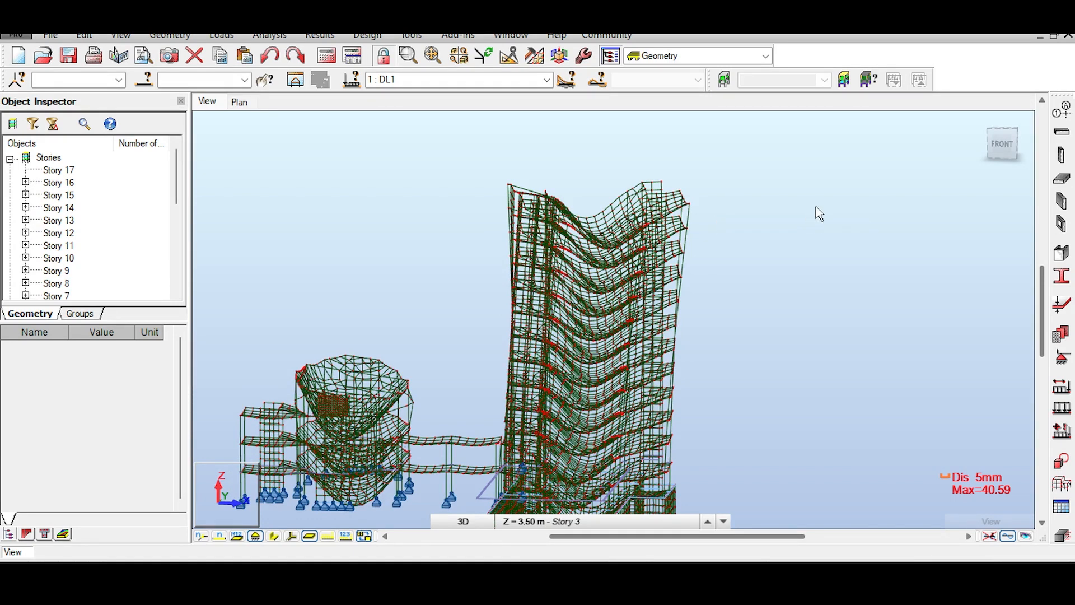
pyautogui.click(997, 142)
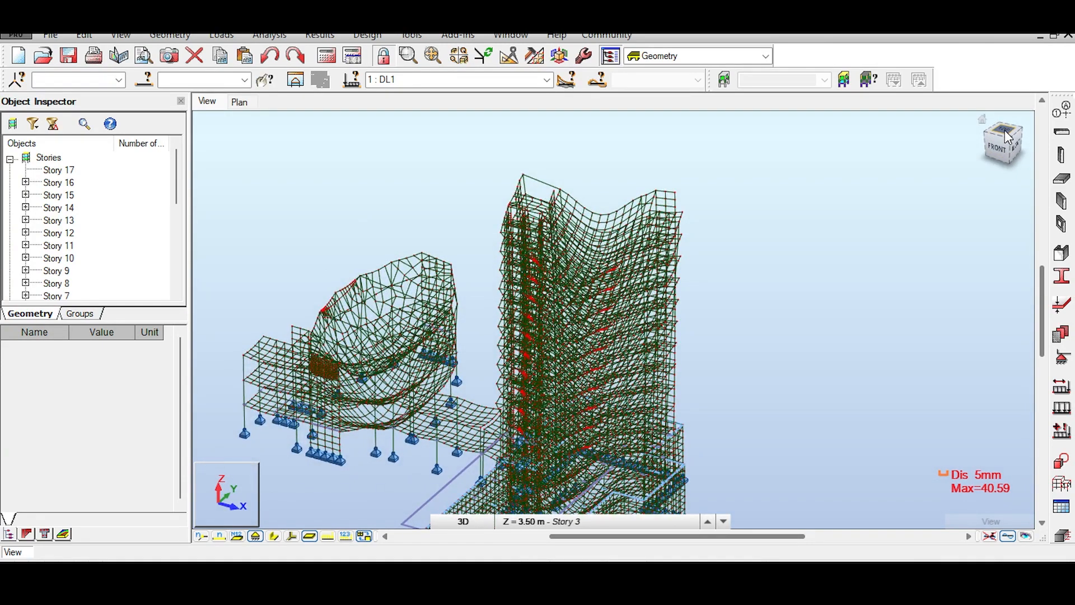
pyautogui.click(1008, 136)
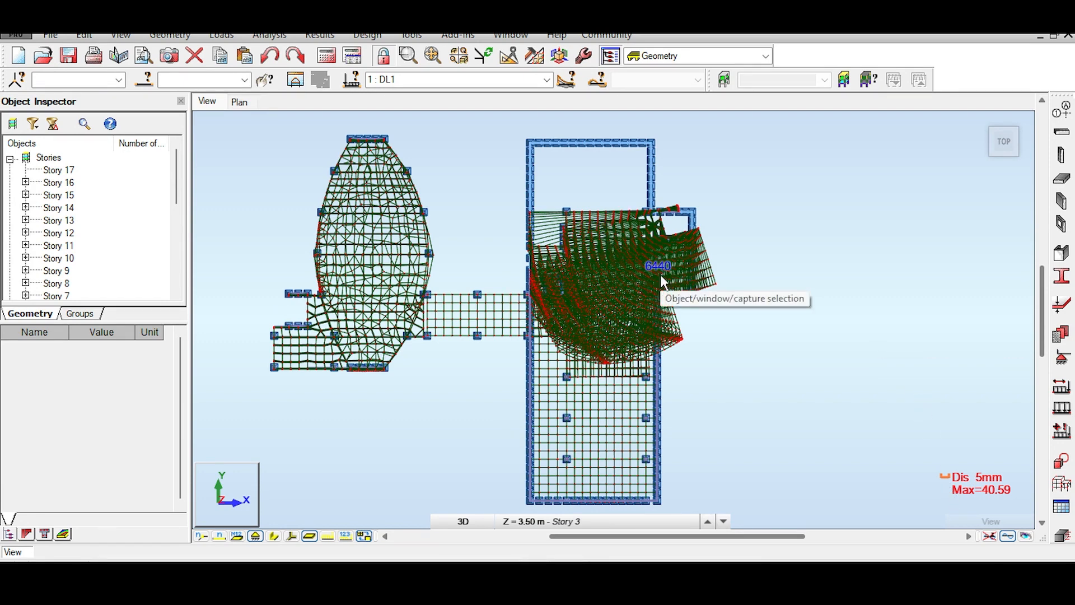
pyautogui.scroll(4, 693, 307)
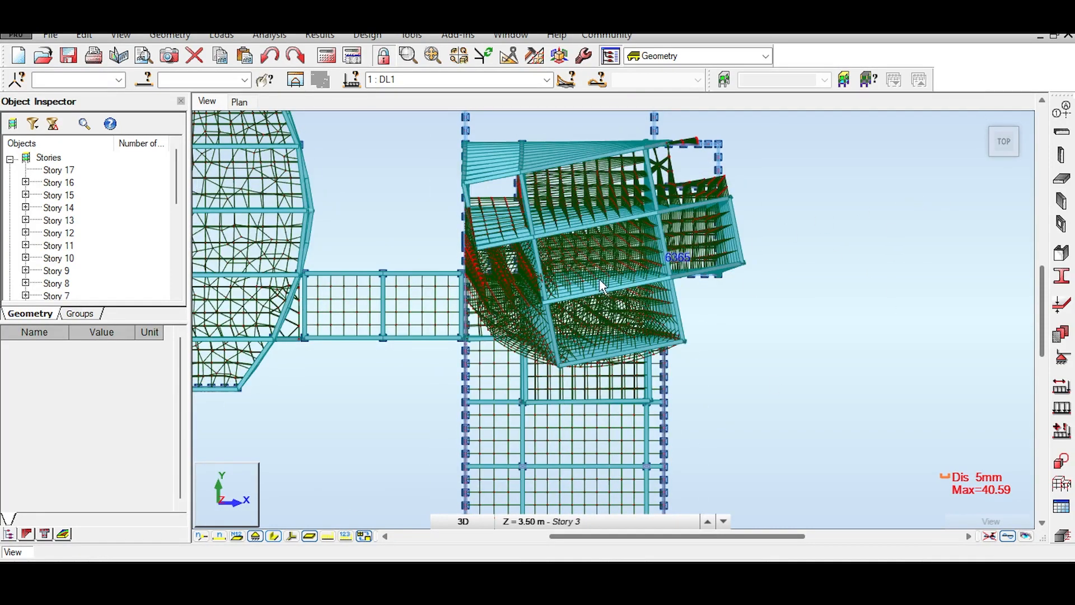
pyautogui.scroll(2, 598, 287)
pyautogui.scroll(2, 598, 286)
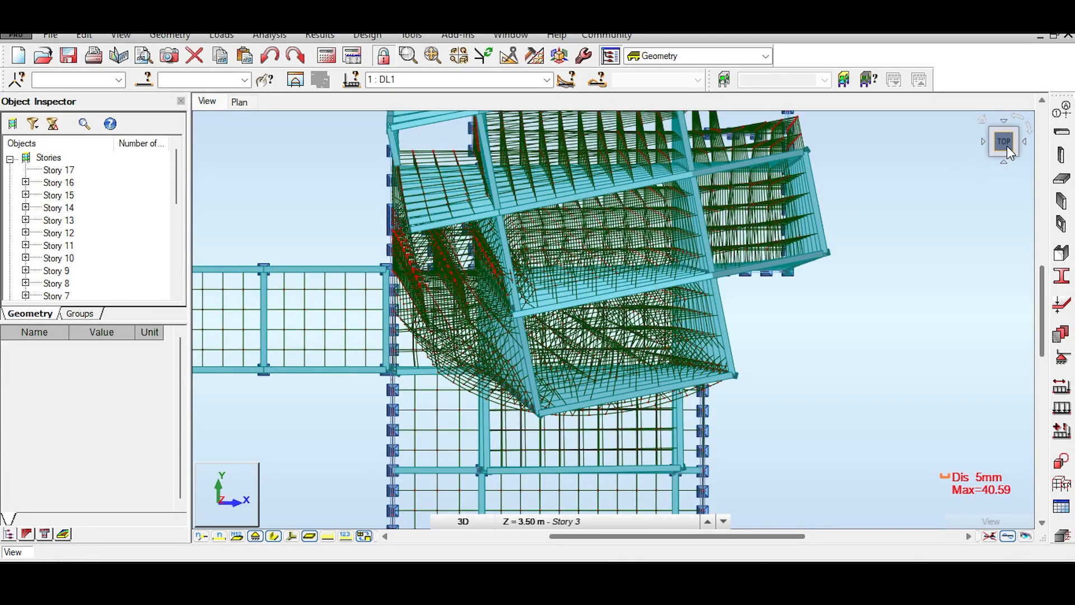
pyautogui.moveTo(1007, 146)
pyautogui.mouseDown()
pyautogui.moveTo(1004, 124)
pyautogui.moveTo(1019, 120)
pyautogui.moveTo(1007, 146)
pyautogui.mouseUp()
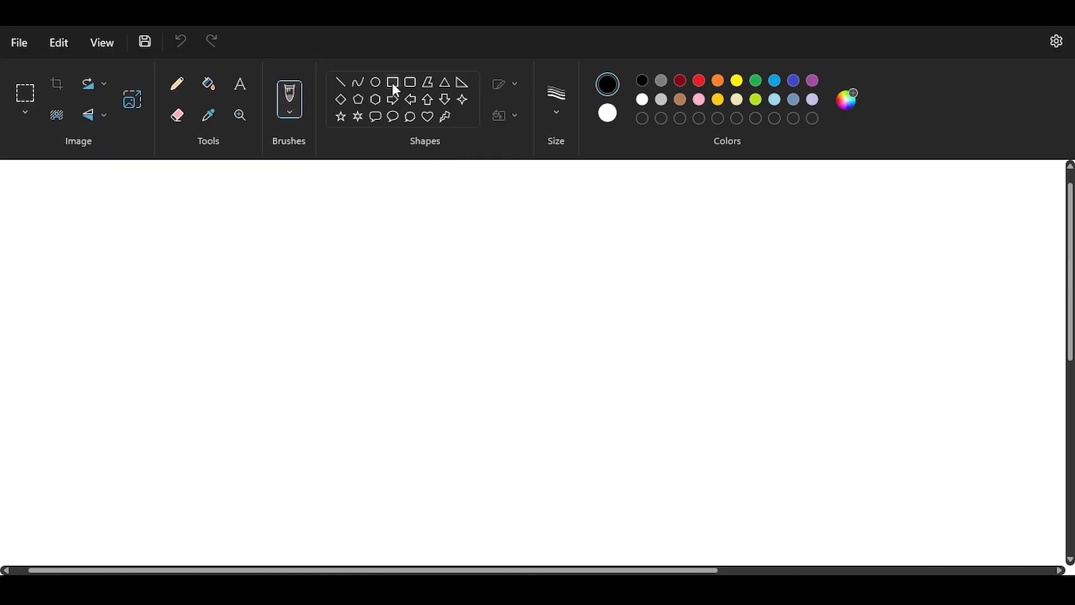
# Step: In Paint, sketch a black rectangle as the floor plan and a dark red curved arrow around its lower-left corner for the rotation
pyautogui.click(393, 84)
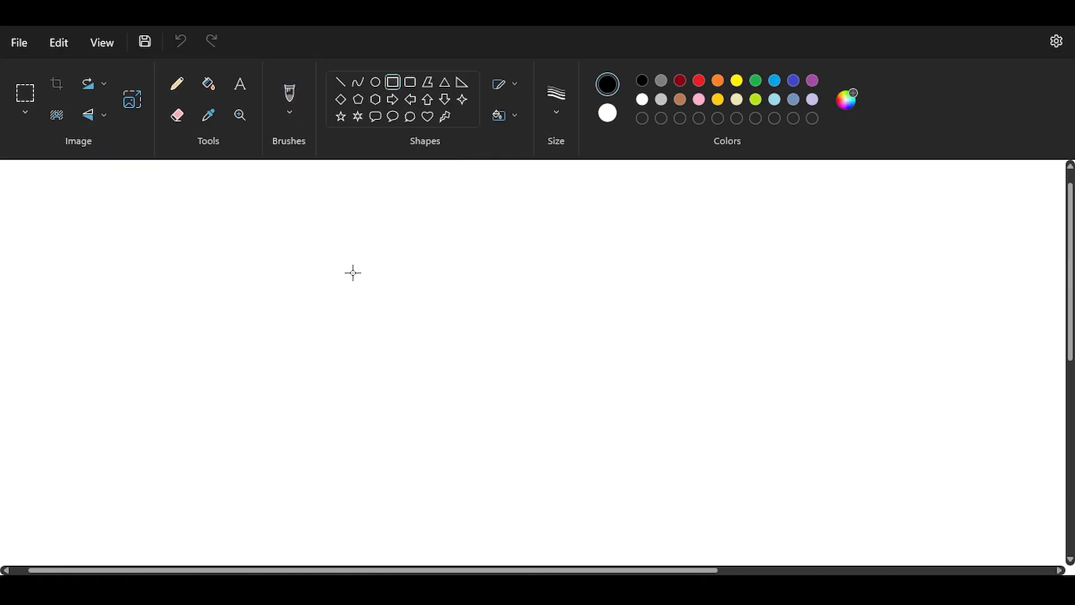
pyautogui.moveTo(255, 205); pyautogui.dragTo(568, 447)
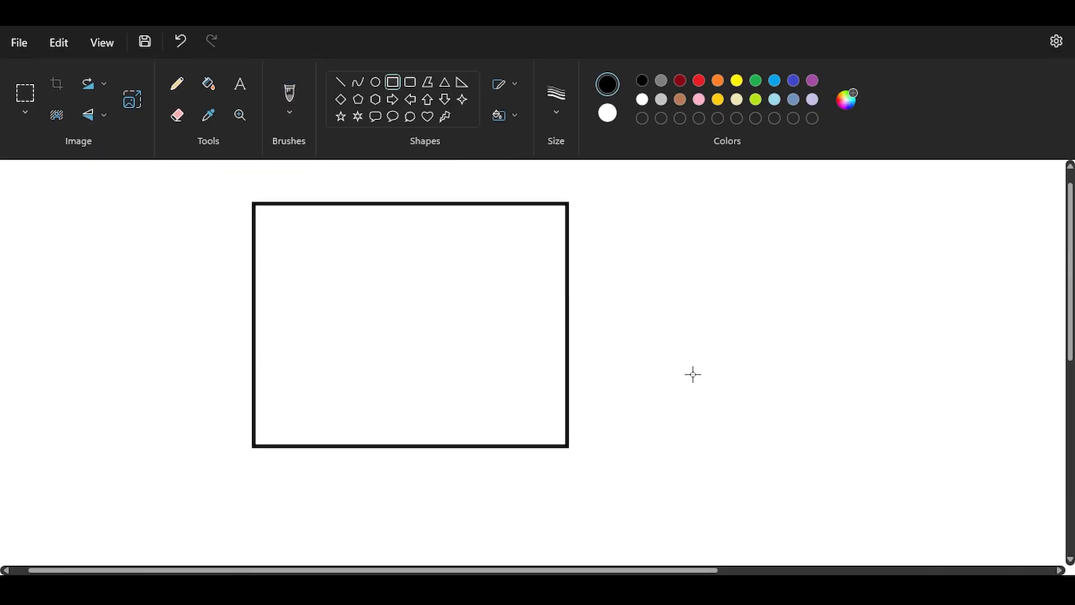
pyautogui.click(681, 81)
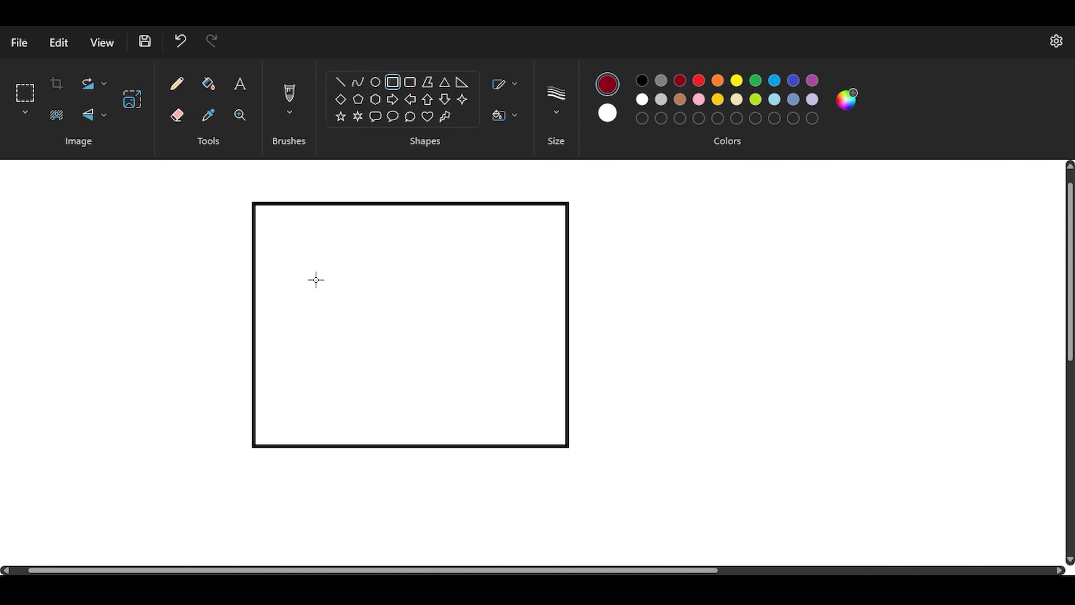
pyautogui.click(297, 98)
pyautogui.moveTo(215, 312)
pyautogui.mouseDown()
pyautogui.moveTo(403, 504)
pyautogui.moveTo(460, 490)
pyautogui.mouseUp()
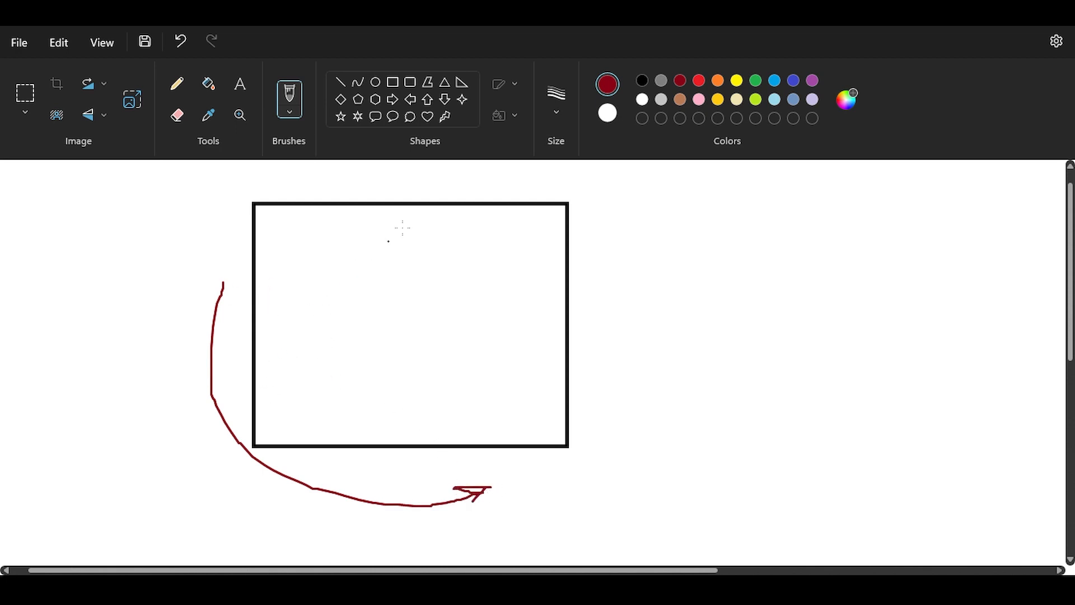
# Step: Divide the sketched plan into quadrants with two dark red lines, scribble over the lower-right quadrant, and draw a small axis cross beside the plan
pyautogui.moveTo(401, 169); pyautogui.dragTo(380, 420)
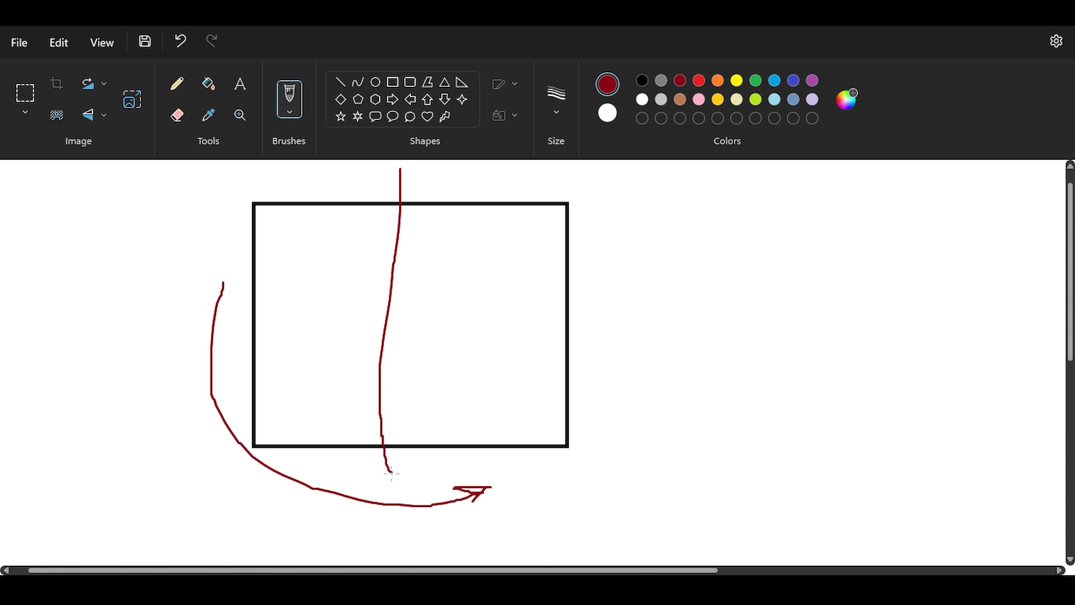
pyautogui.moveTo(249, 317); pyautogui.dragTo(583, 304)
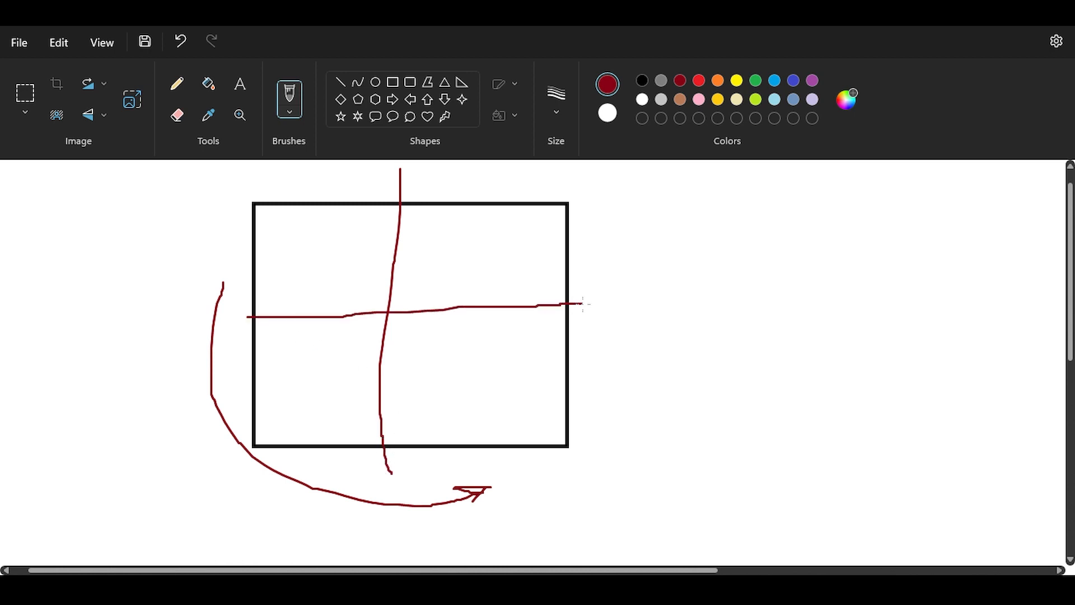
pyautogui.moveTo(412, 331)
pyautogui.mouseDown()
pyautogui.moveTo(483, 320)
pyautogui.moveTo(416, 391)
pyautogui.moveTo(521, 361)
pyautogui.moveTo(500, 401)
pyautogui.moveTo(555, 397)
pyautogui.mouseUp()
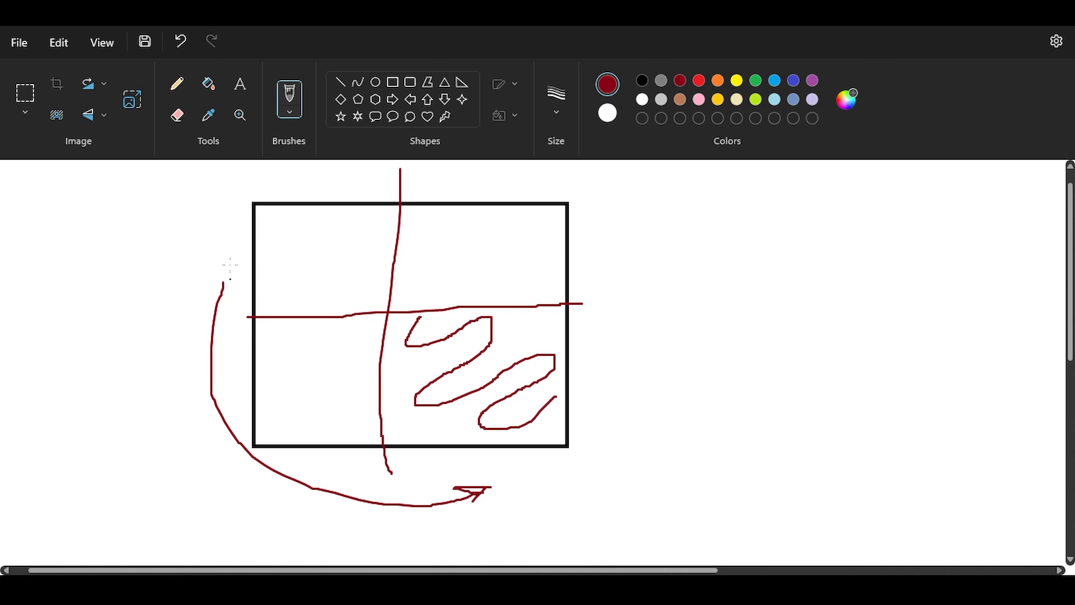
pyautogui.moveTo(134, 223); pyautogui.dragTo(134, 338)
pyautogui.moveTo(85, 293); pyautogui.dragTo(195, 293)
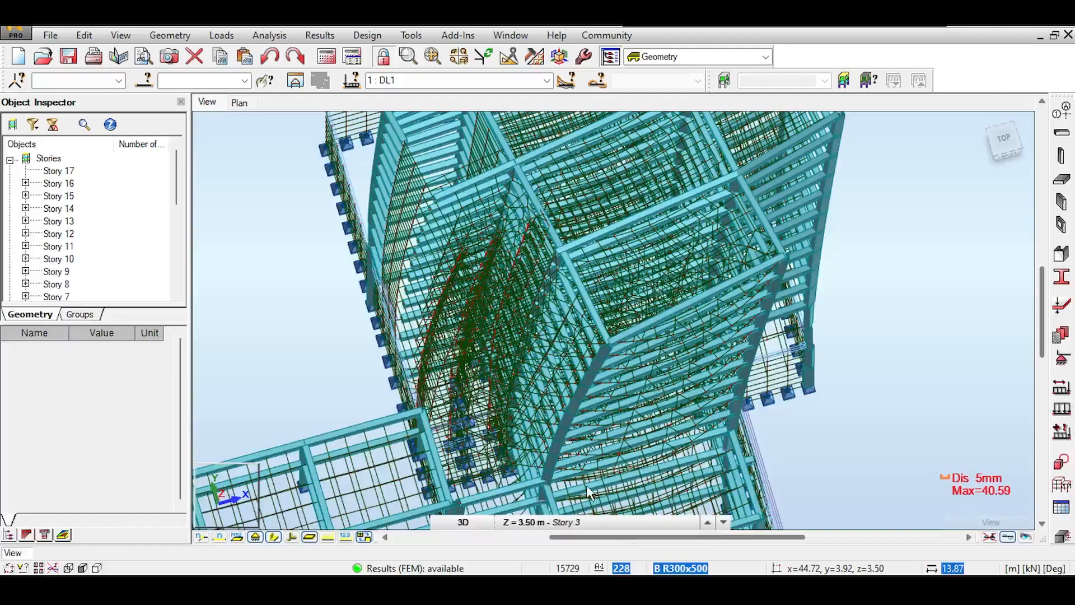
# Step: Compare the twisted tower's top view in Robot Structural Analysis with the plan sketch in Paint, tracing over its shaded quadrant
pyautogui.click(999, 143)
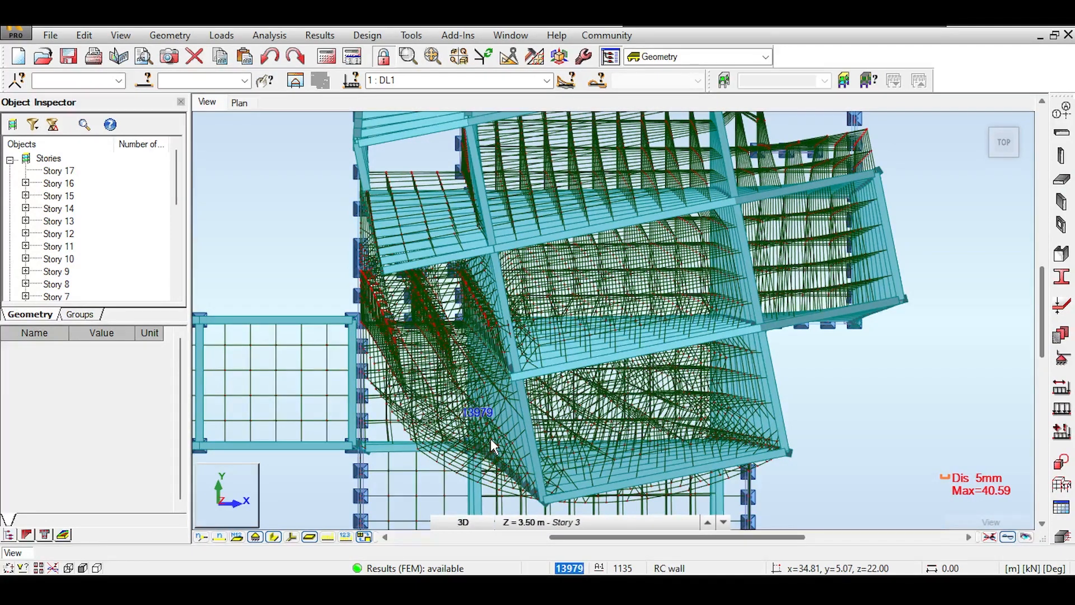
pyautogui.scroll(-3, 606, 432)
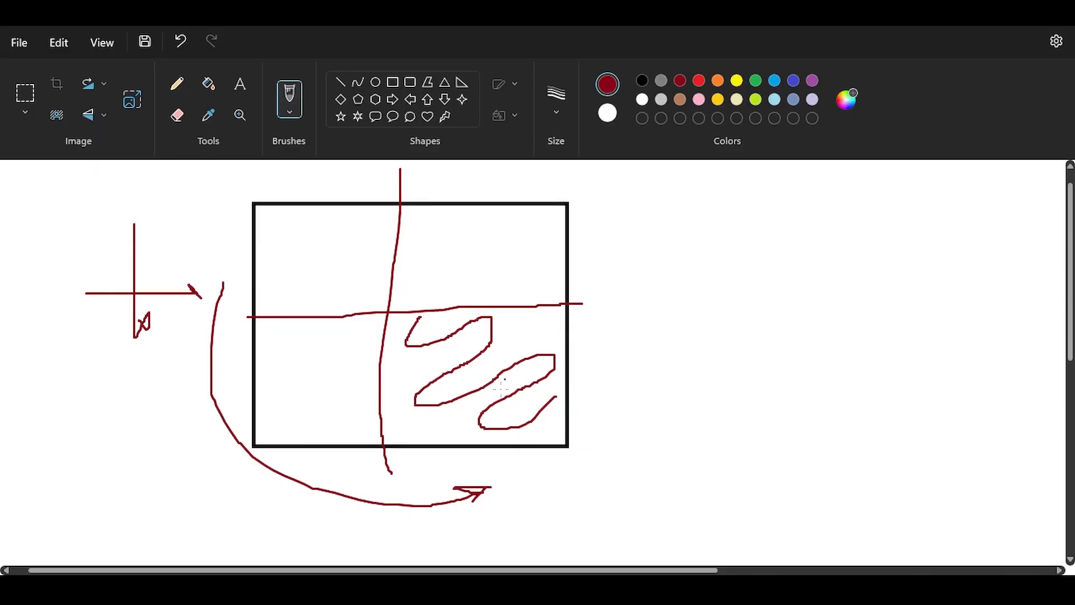
pyautogui.moveTo(566, 322); pyautogui.dragTo(517, 314)
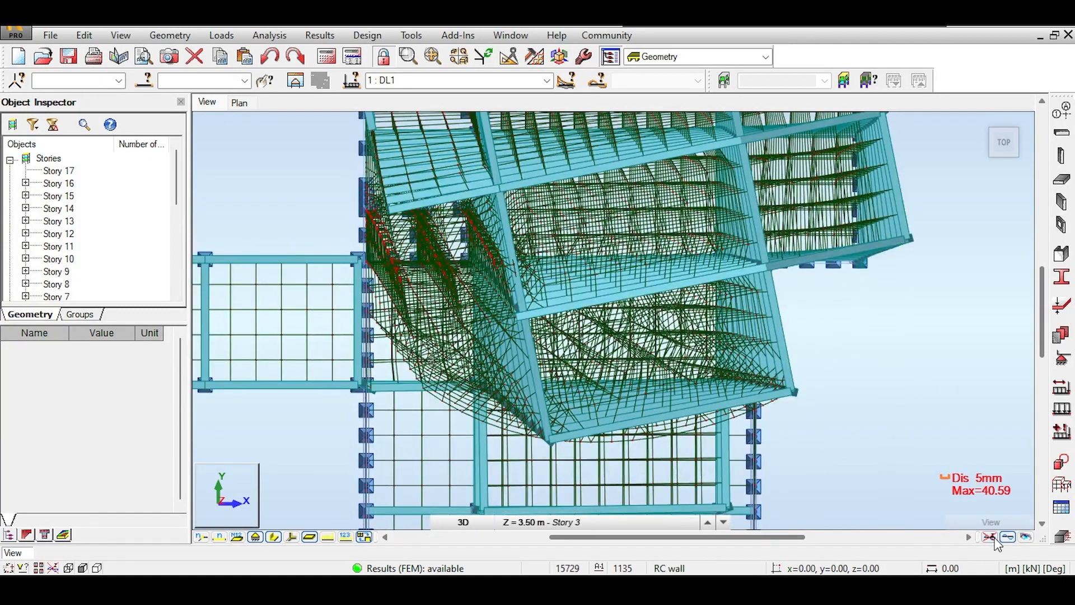
# Step: In Robot Structural Analysis, turn off the deformation display and examine the tower's undeformed slabs and curved edges from the top and front
pyautogui.click(995, 538)
pyautogui.scroll(1, 258, 106)
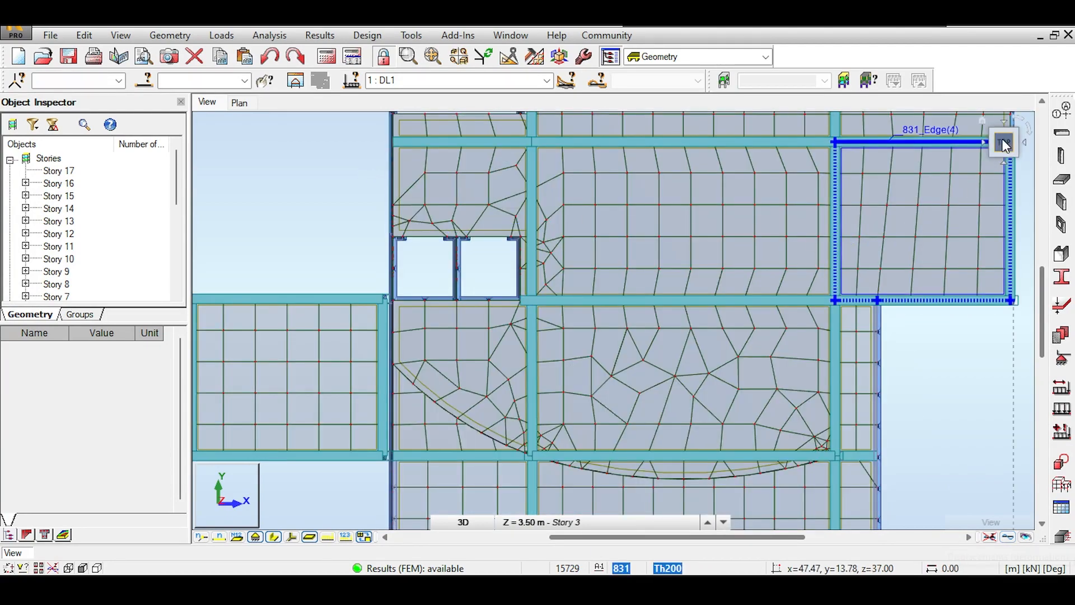
pyautogui.moveTo(1006, 146); pyautogui.dragTo(996, 112)
pyautogui.moveTo(763, 293); pyautogui.dragTo(921, 518, button='middle')
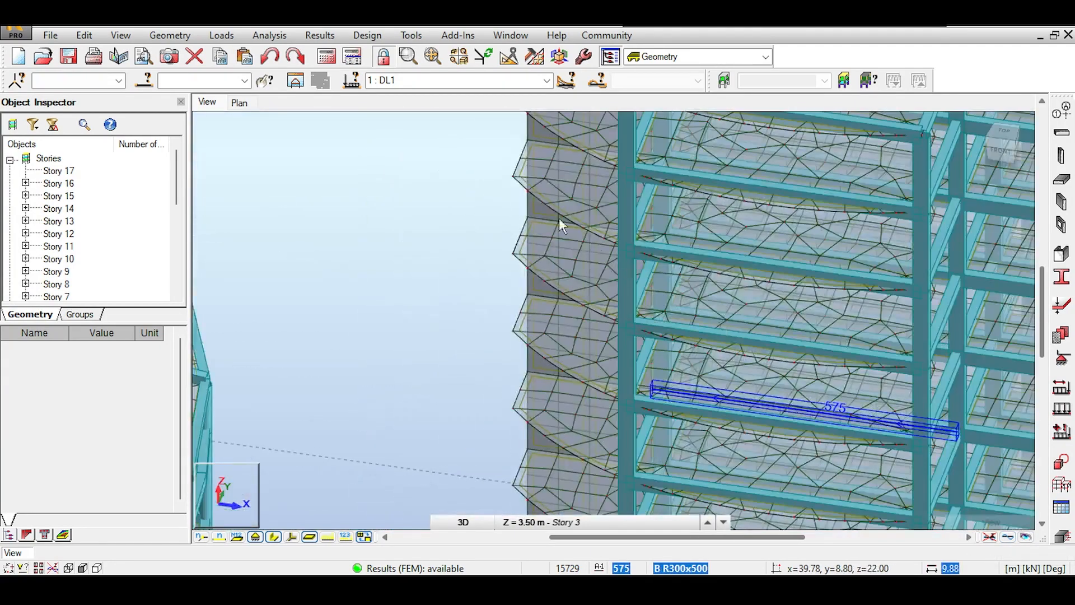
# Step: Examine the projecting curved slab edges beside the wall on the tower's upper stories up close
pyautogui.moveTo(527, 166); pyautogui.dragTo(532, 370, button='middle')
pyautogui.scroll(1, 532, 371)
pyautogui.scroll(1, 517, 193)
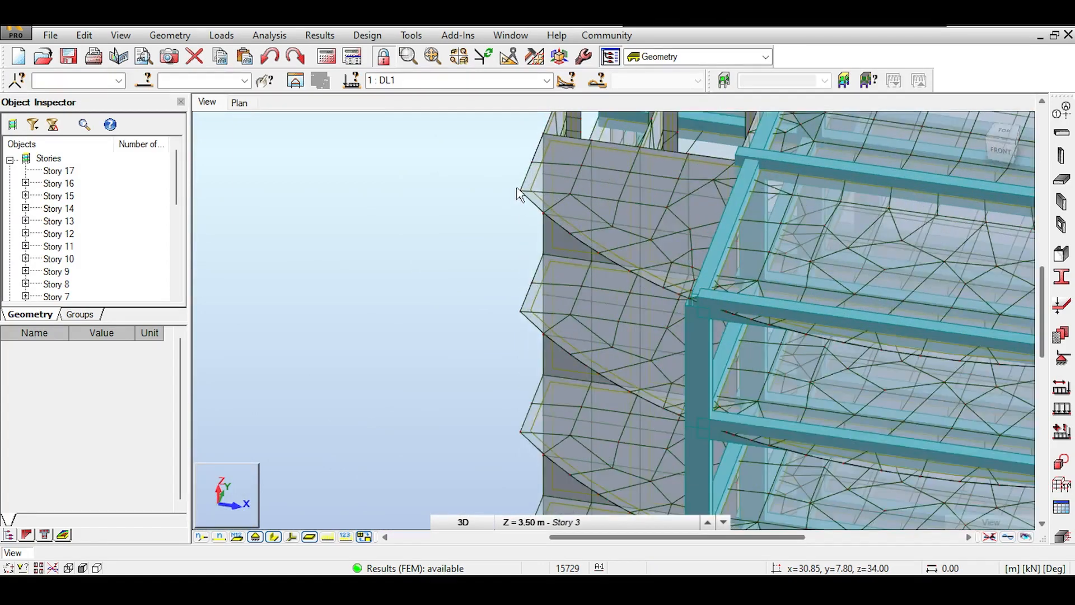
pyautogui.moveTo(503, 144); pyautogui.dragTo(437, 181, button='middle')
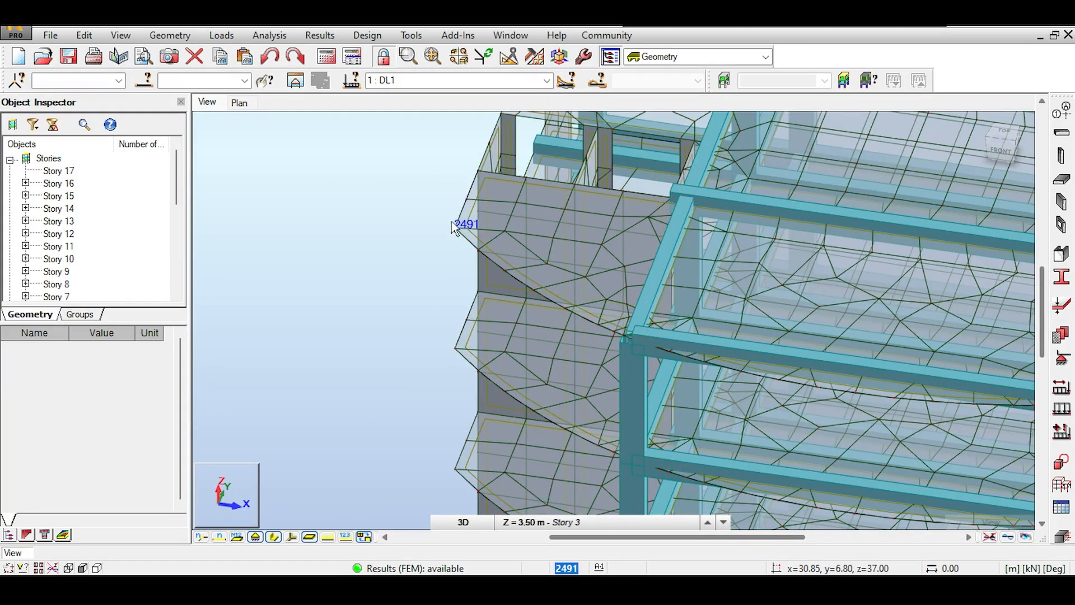
pyautogui.scroll(1, 437, 224)
pyautogui.scroll(3, 465, 225)
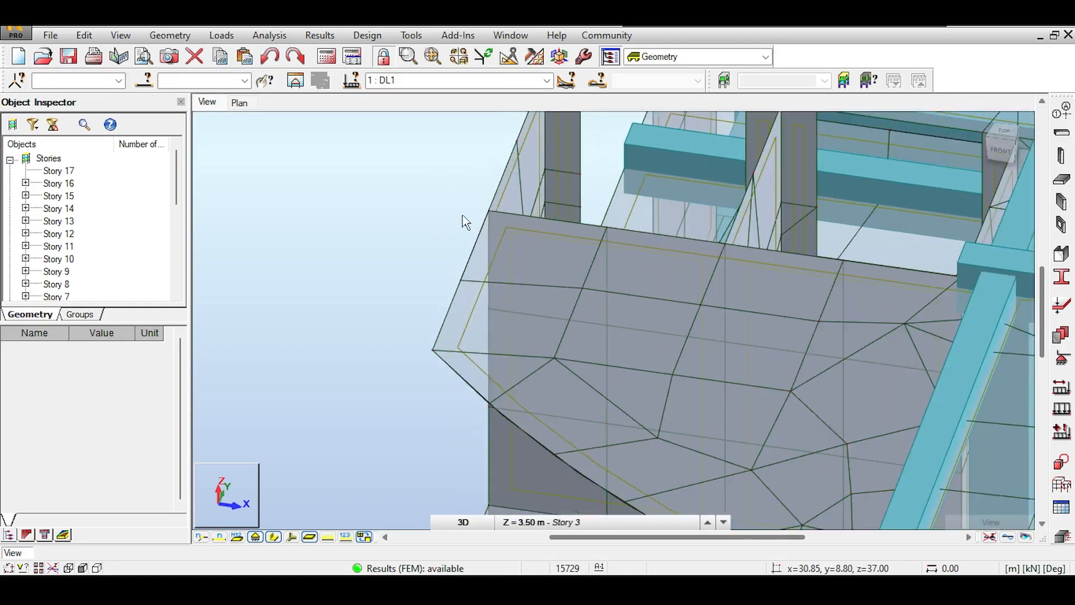
pyautogui.scroll(1, 468, 218)
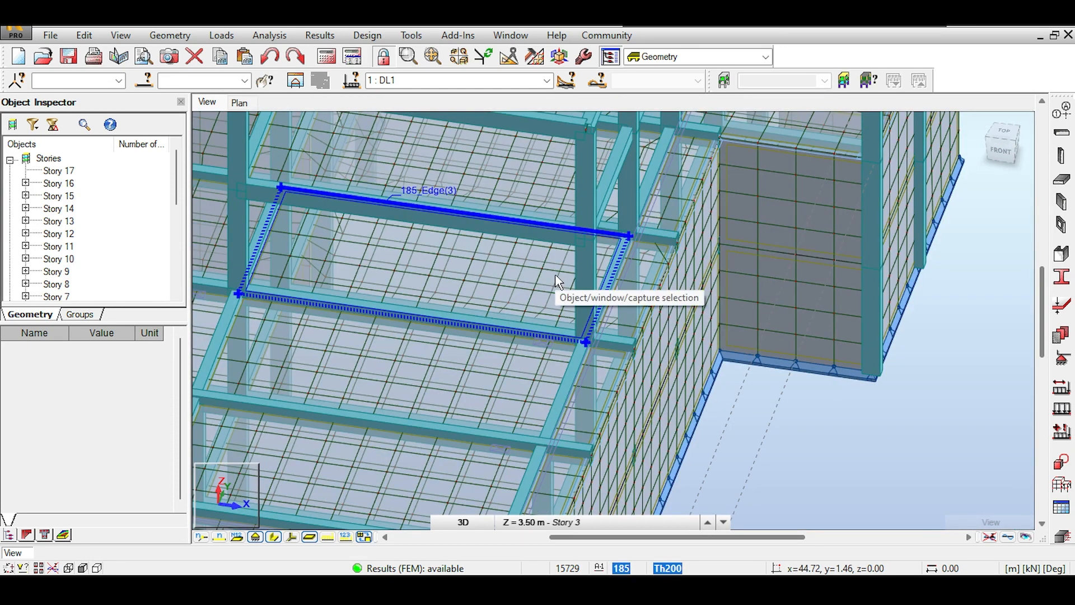
# Step: Inspect the calculation model, thickness and material of the low podium's floor panel beside the retaining wall
pyautogui.click(556, 274)
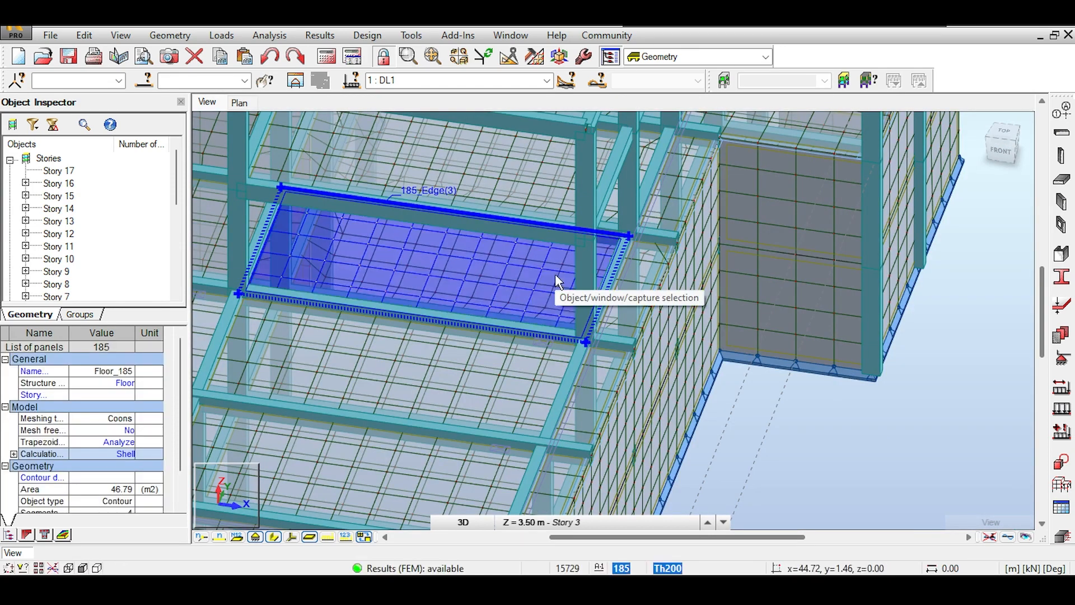
pyautogui.rightClick(555, 275)
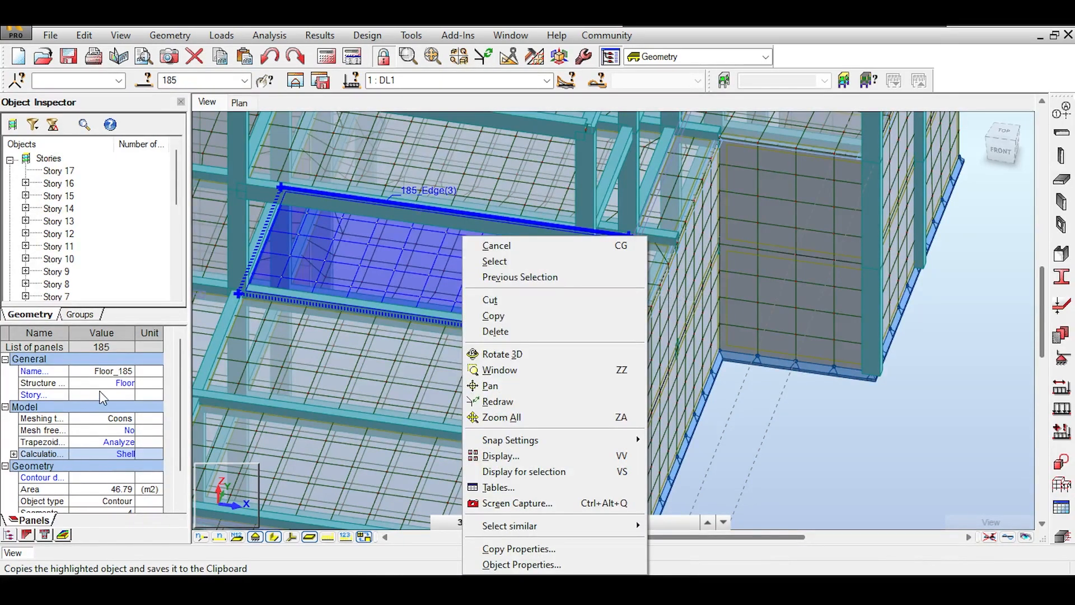
pyautogui.click(180, 368)
pyautogui.scroll(-2, 182, 370)
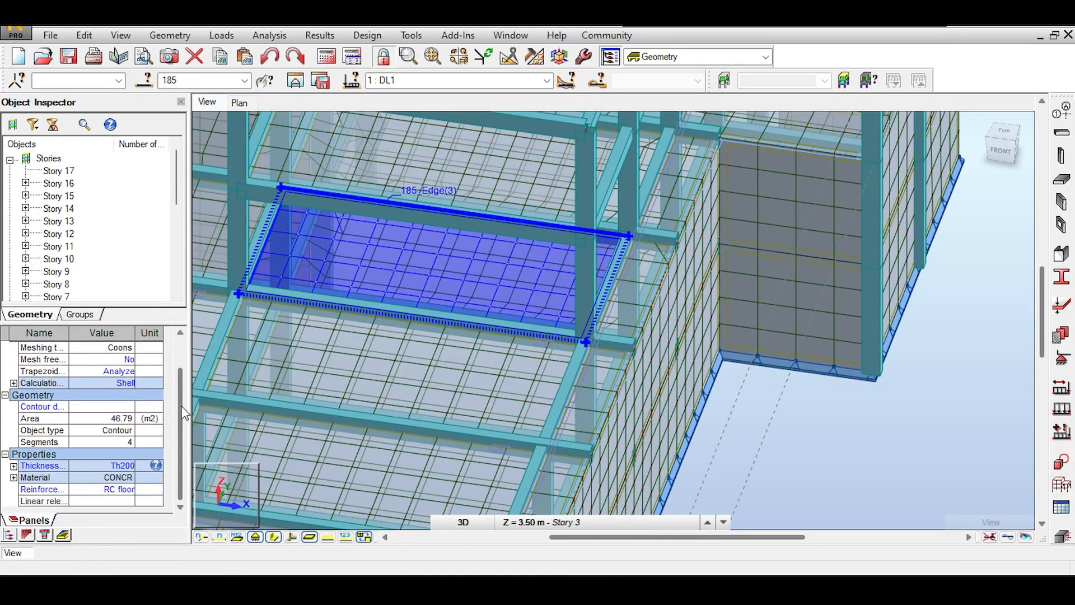
# Step: Inspect the properties of the rounded building's sloped roof slab and the link bridge's upper slab panel, then clear the selection
pyautogui.scroll(-3, 282, 433)
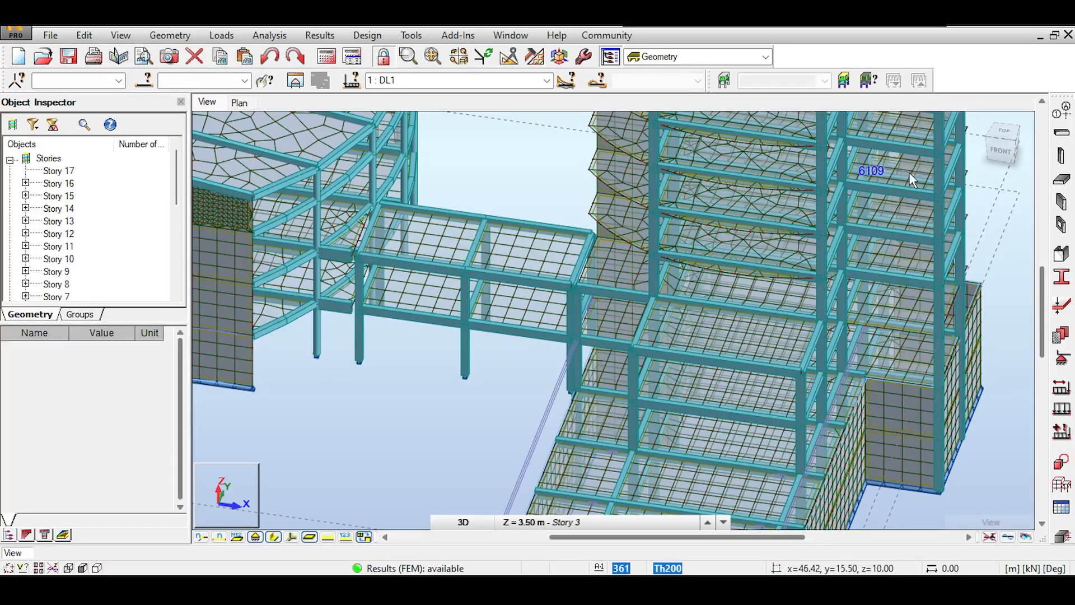
pyautogui.moveTo(349, 145); pyautogui.dragTo(388, 332, button='middle')
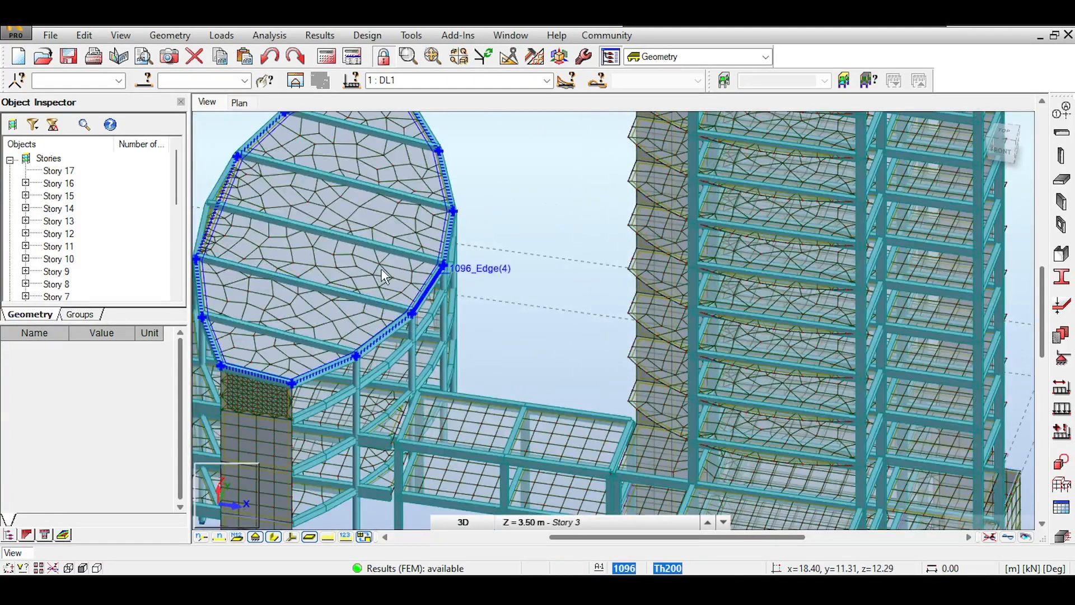
pyautogui.click(397, 276)
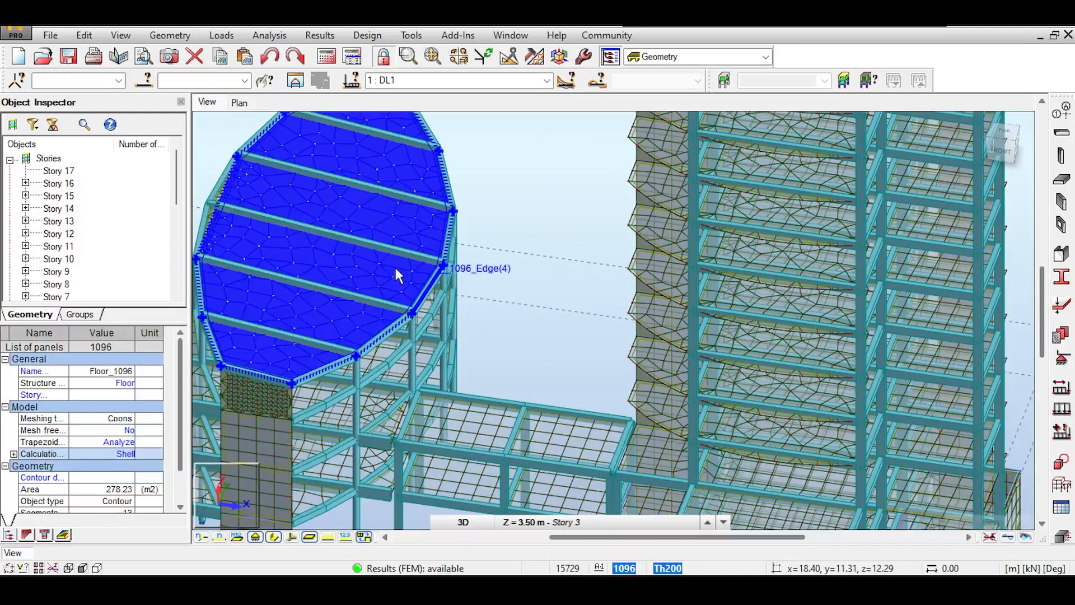
pyautogui.moveTo(565, 289); pyautogui.dragTo(558, 187, button='middle')
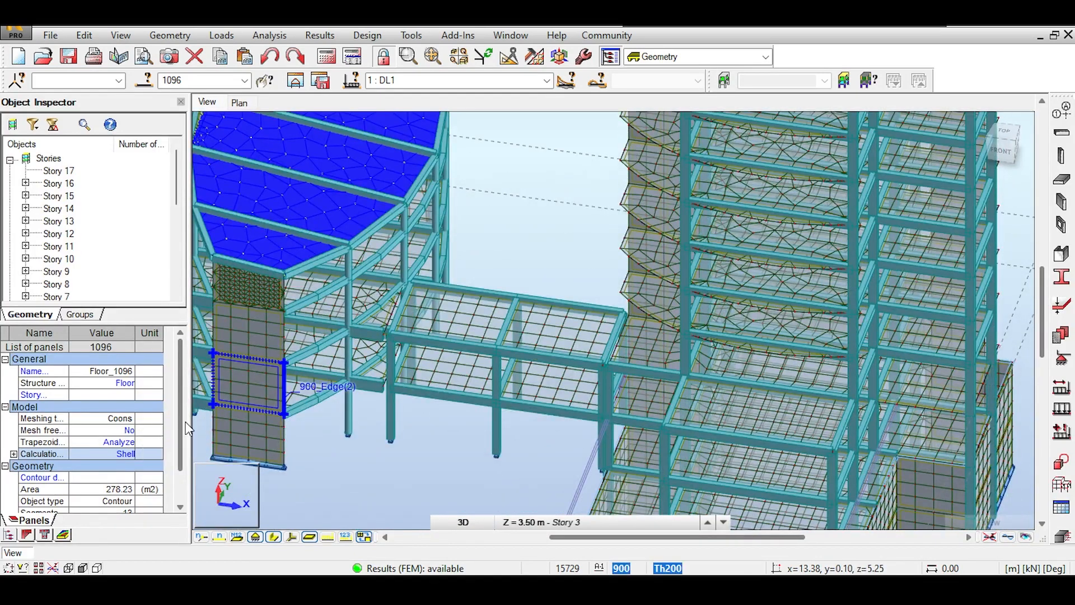
pyautogui.moveTo(180, 424); pyautogui.dragTo(180, 448)
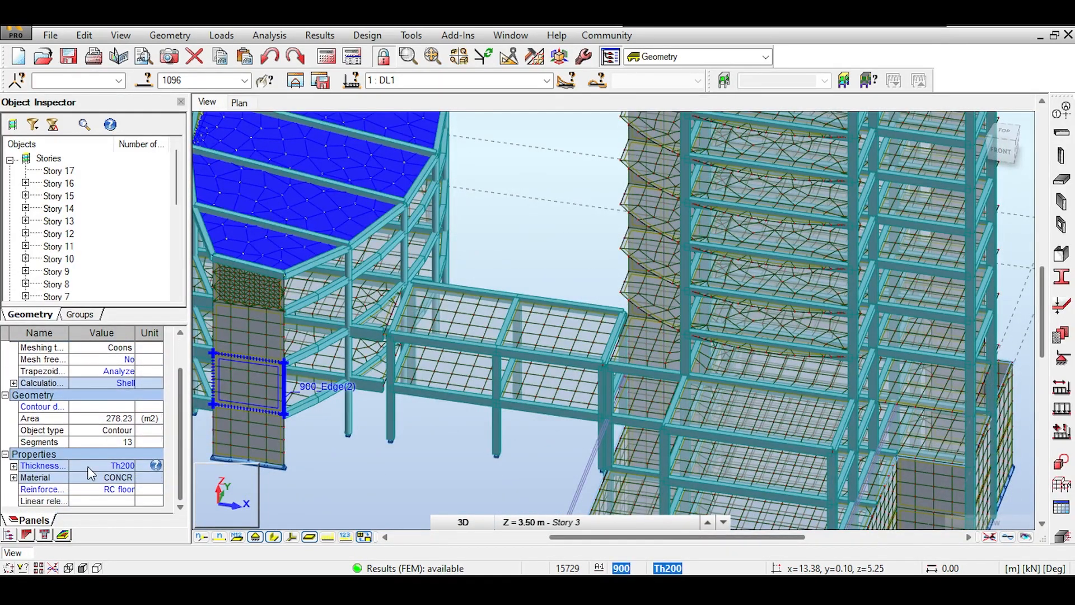
pyautogui.click(469, 309)
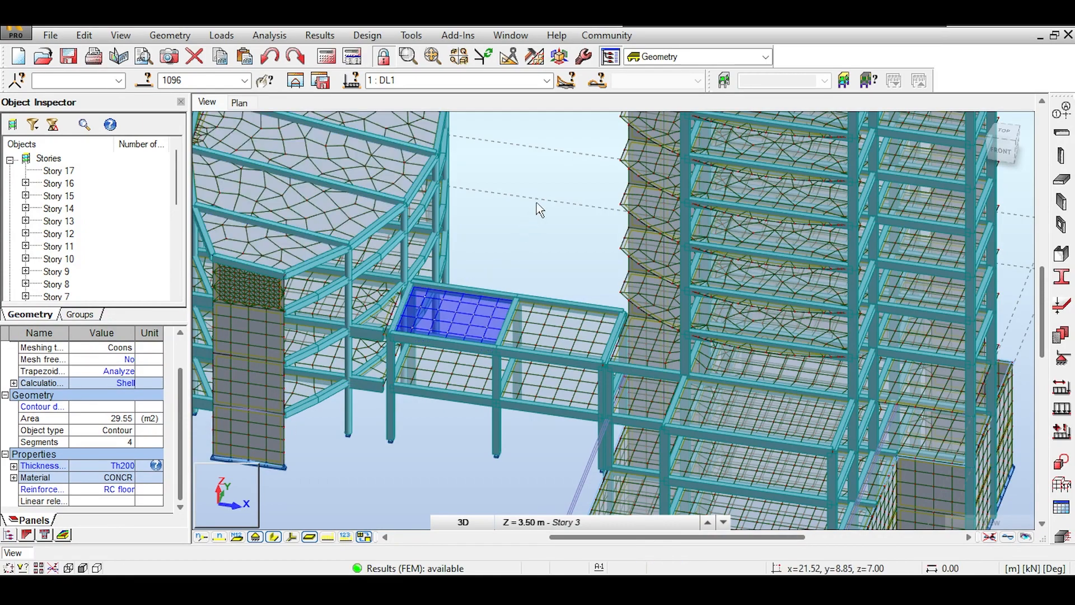
pyautogui.click(569, 193)
# Step: Examine the tower and the adjoining low buildings as a whole in the front elevation
pyautogui.moveTo(602, 179); pyautogui.dragTo(454, 223, button='middle')
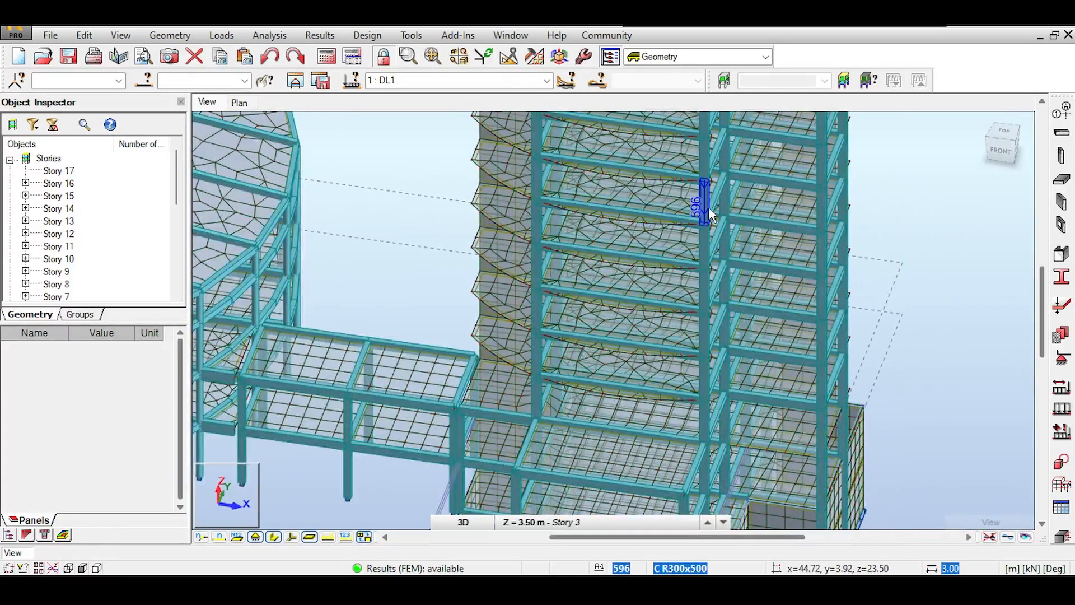
pyautogui.scroll(-6, 659, 306)
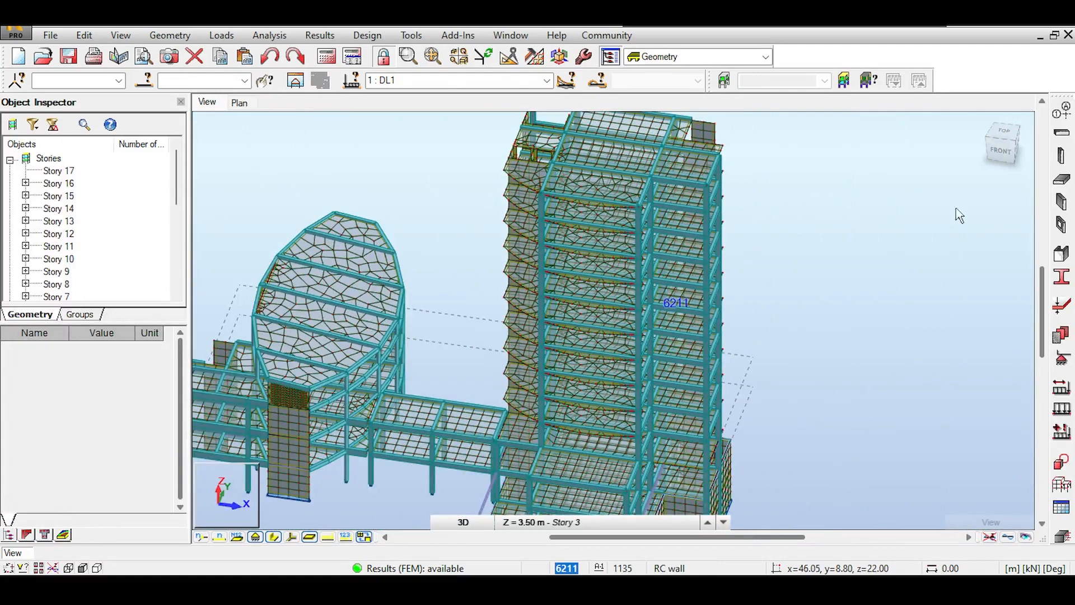
pyautogui.click(1006, 152)
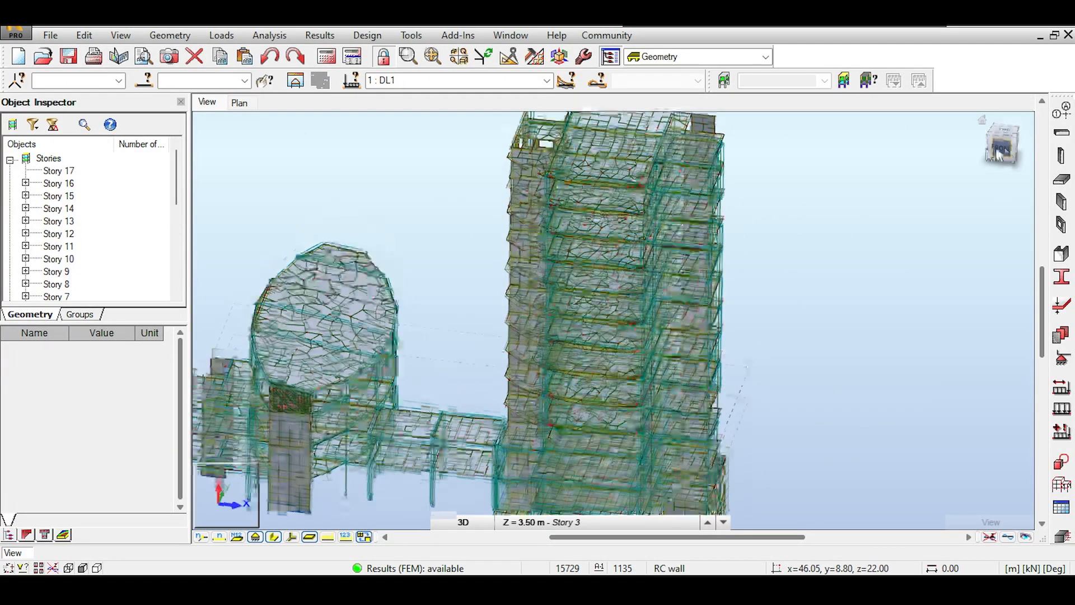
pyautogui.scroll(-3, 687, 239)
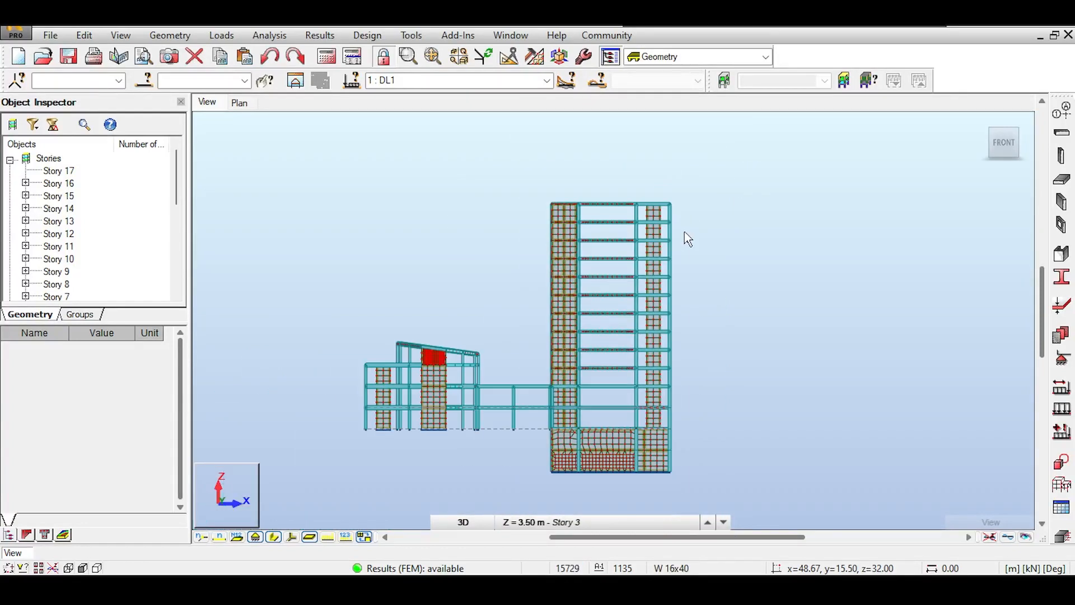
pyautogui.scroll(2, 687, 237)
pyautogui.scroll(-2, 718, 193)
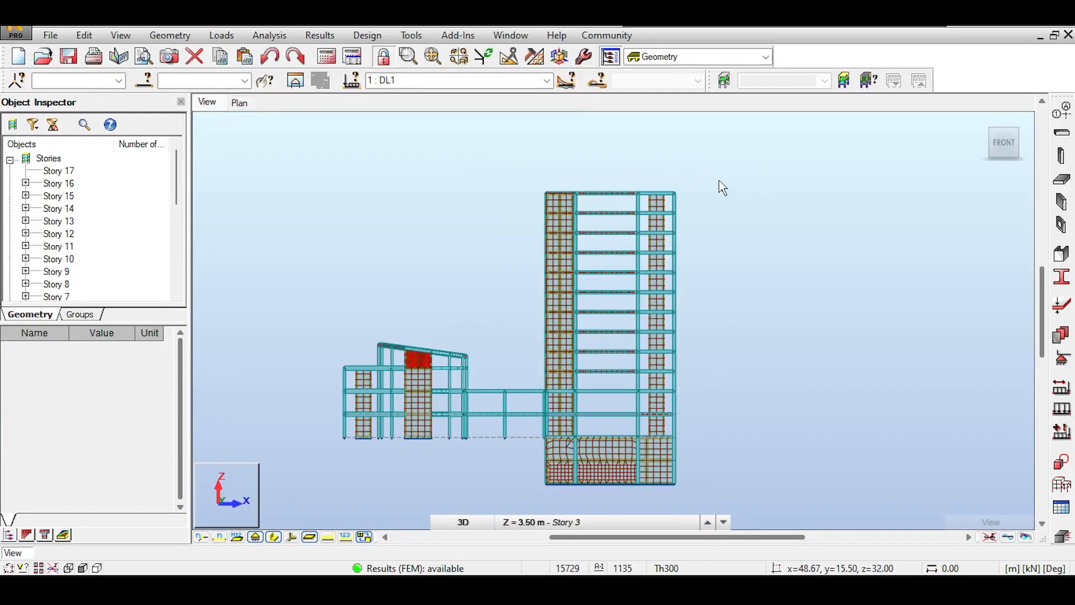
# Step: Select all bars, panels and nodes of the tall tower in the front view, leaving out the low adjoining building
pyautogui.moveTo(688, 155); pyautogui.dragTo(543, 469)
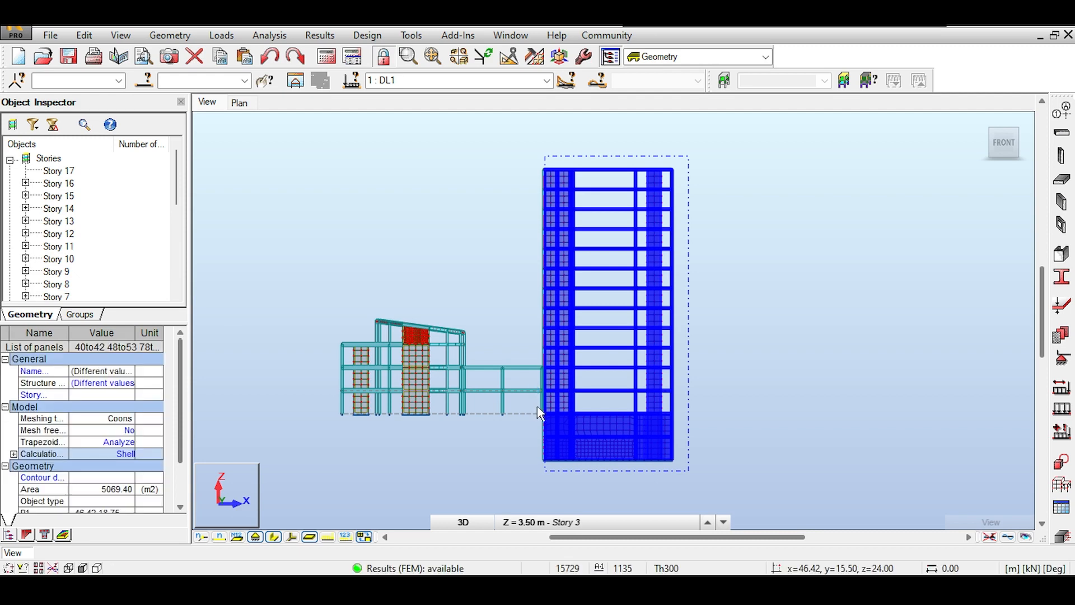
pyautogui.scroll(2, 538, 417)
pyautogui.scroll(3, 538, 415)
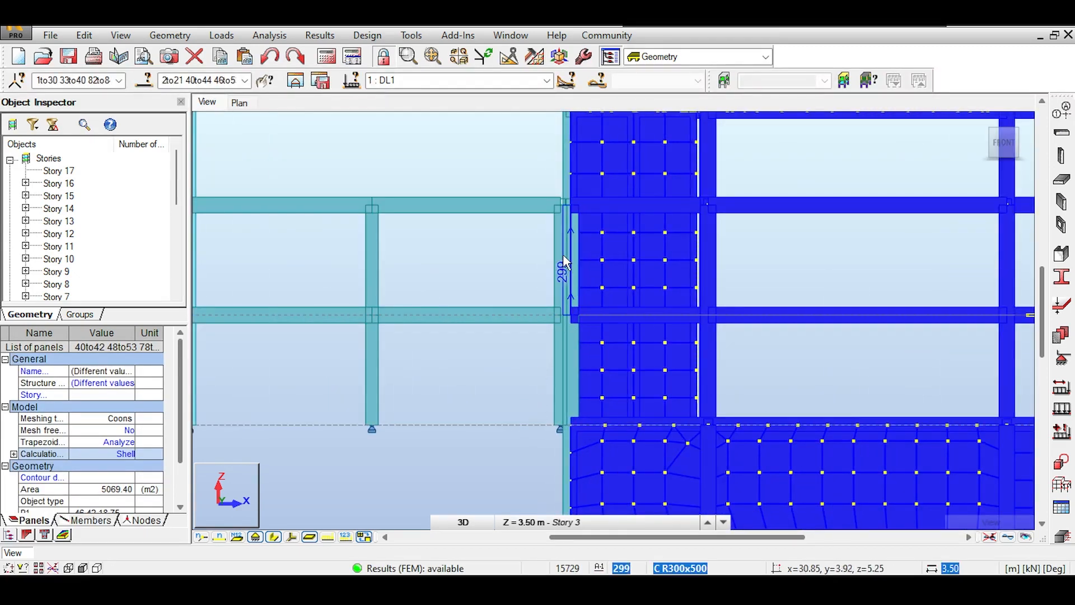
pyautogui.scroll(3, 570, 249)
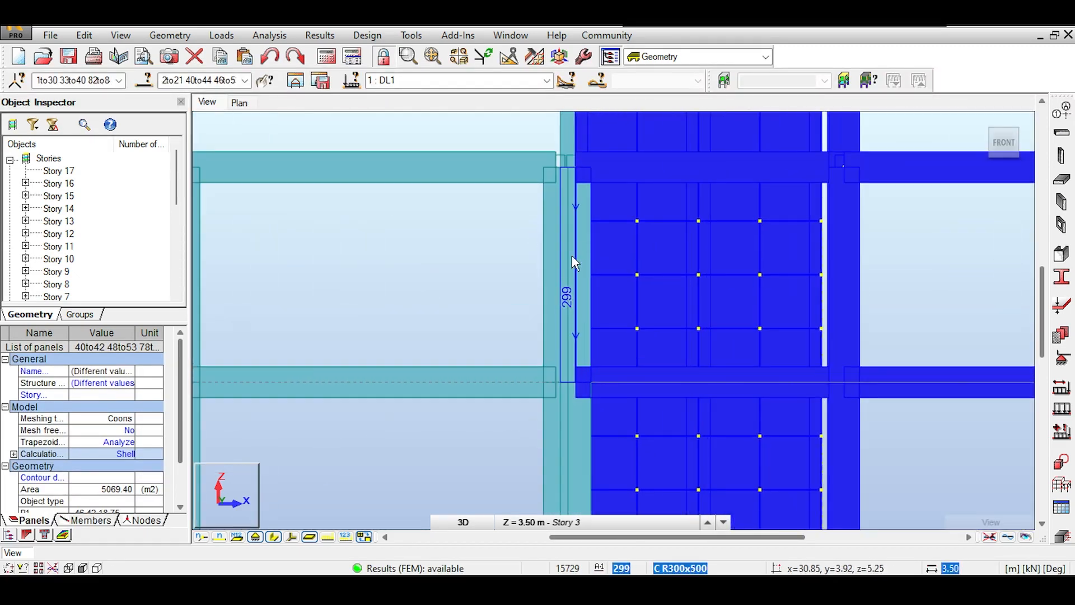
pyautogui.scroll(-3, 571, 256)
pyautogui.scroll(-3, 574, 262)
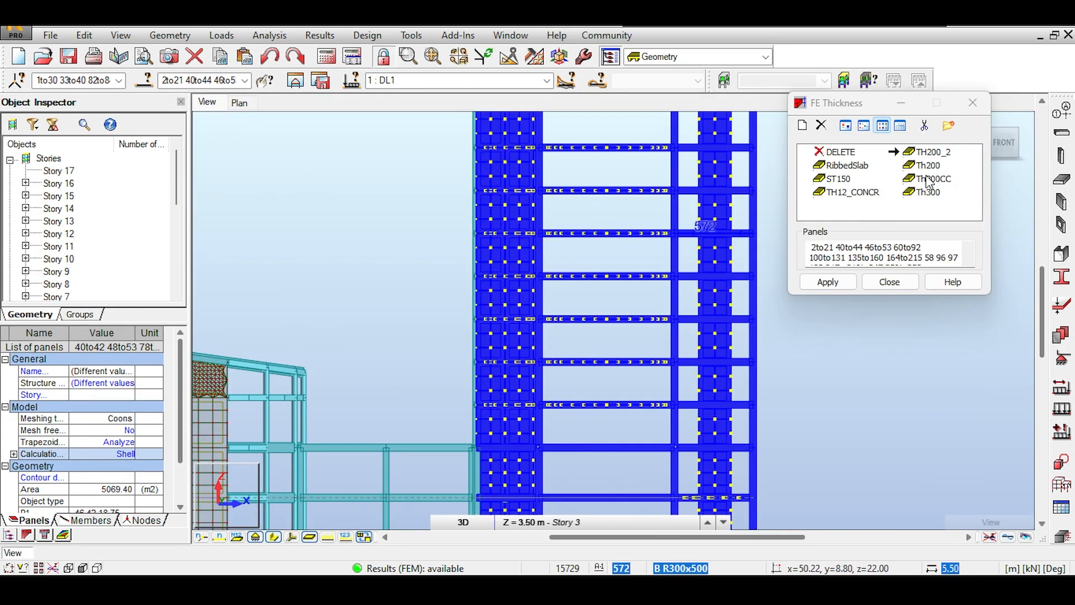
# Step: Define a new homogeneous panel thickness labelled Th250 with a constant thickness of 250 mm and add it to the thickness list
pyautogui.click(926, 166)
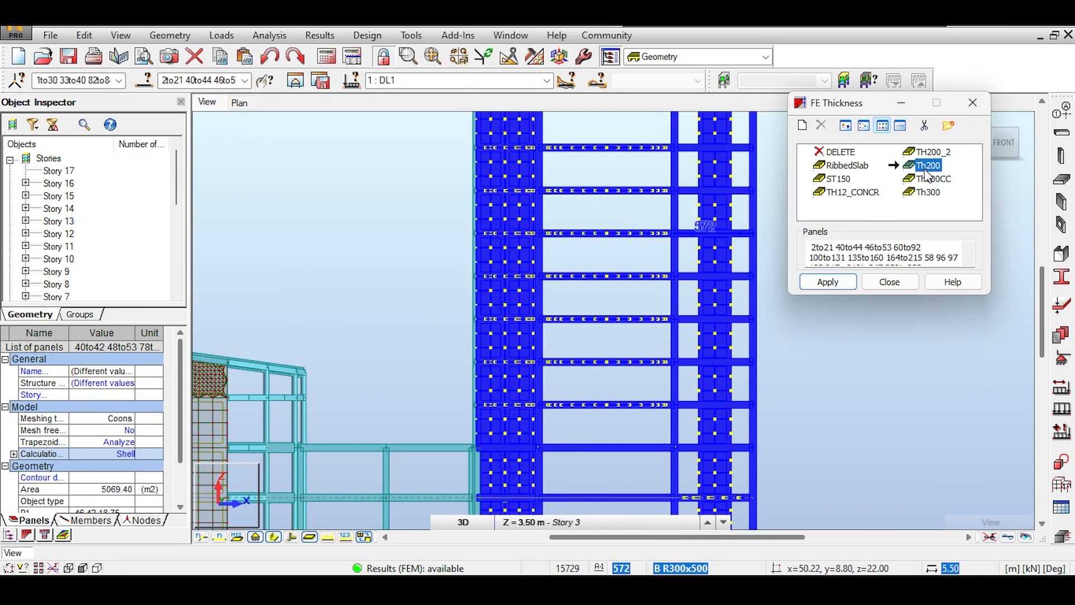
pyautogui.click(802, 125)
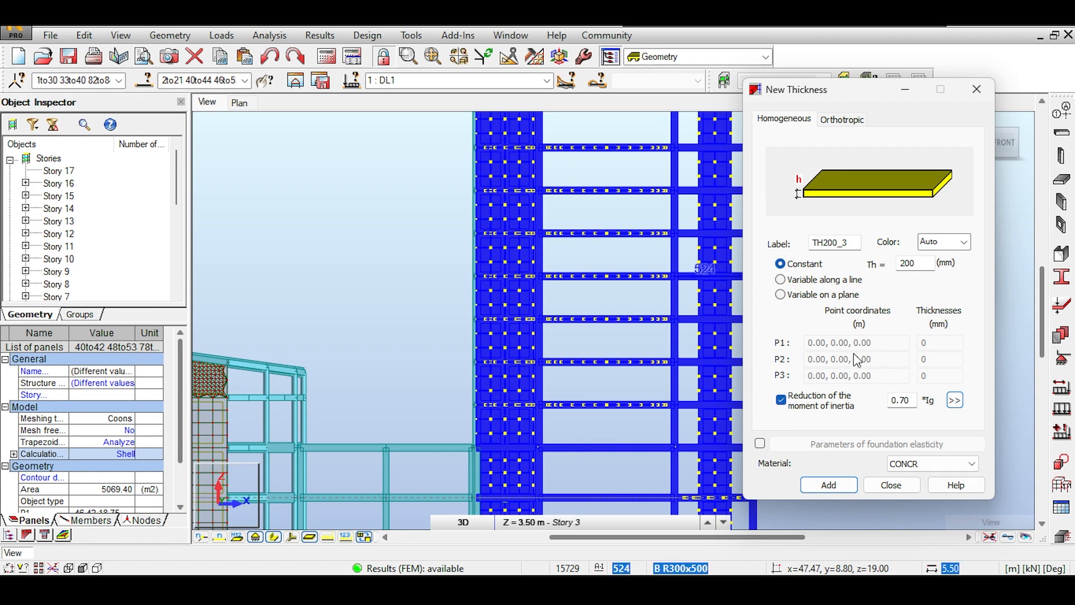
pyautogui.doubleClick(825, 242)
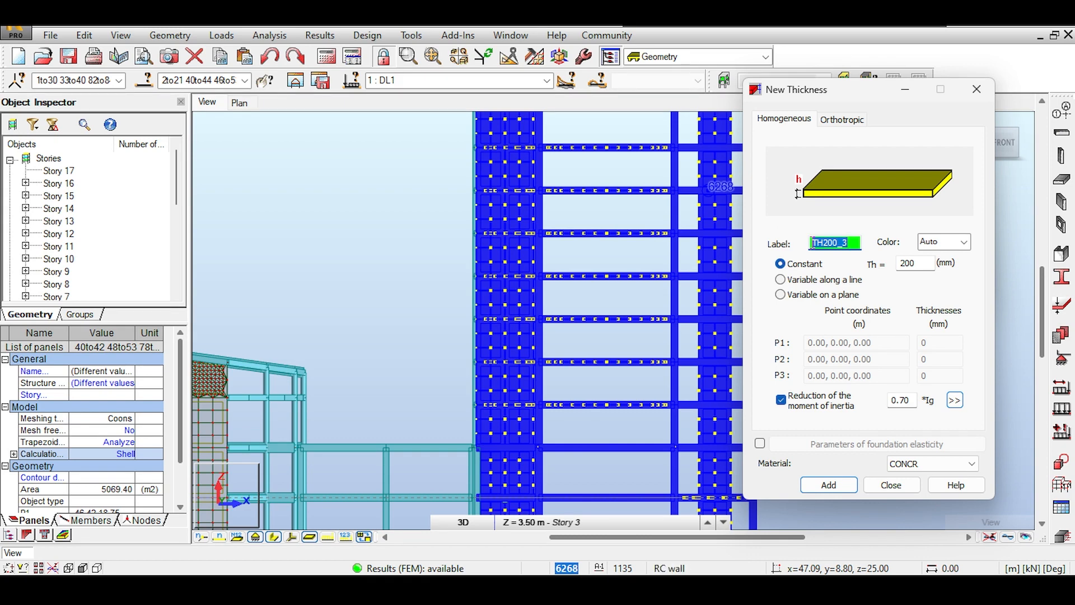
pyautogui.write('Th250')
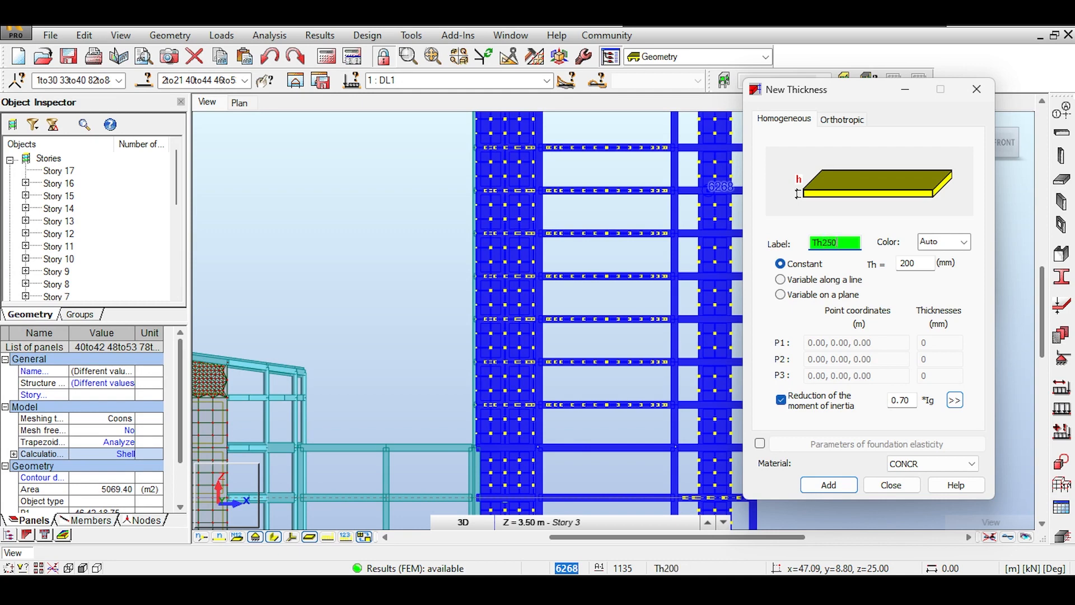
pyautogui.click(924, 264)
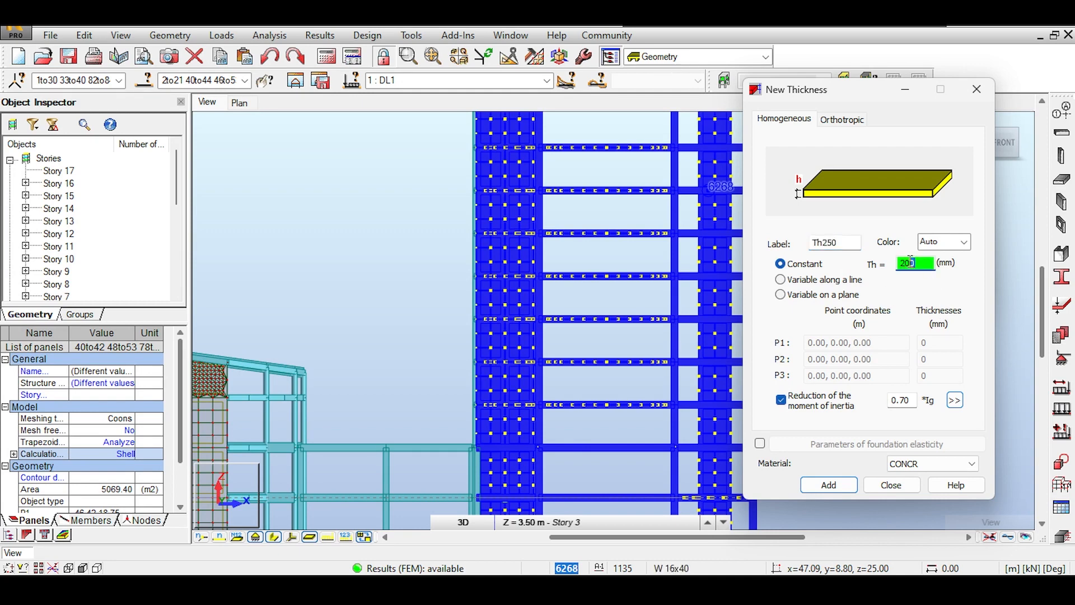
pyautogui.moveTo(910, 262); pyautogui.dragTo(908, 263)
pyautogui.write('50')
pyautogui.click(826, 486)
pyautogui.click(889, 486)
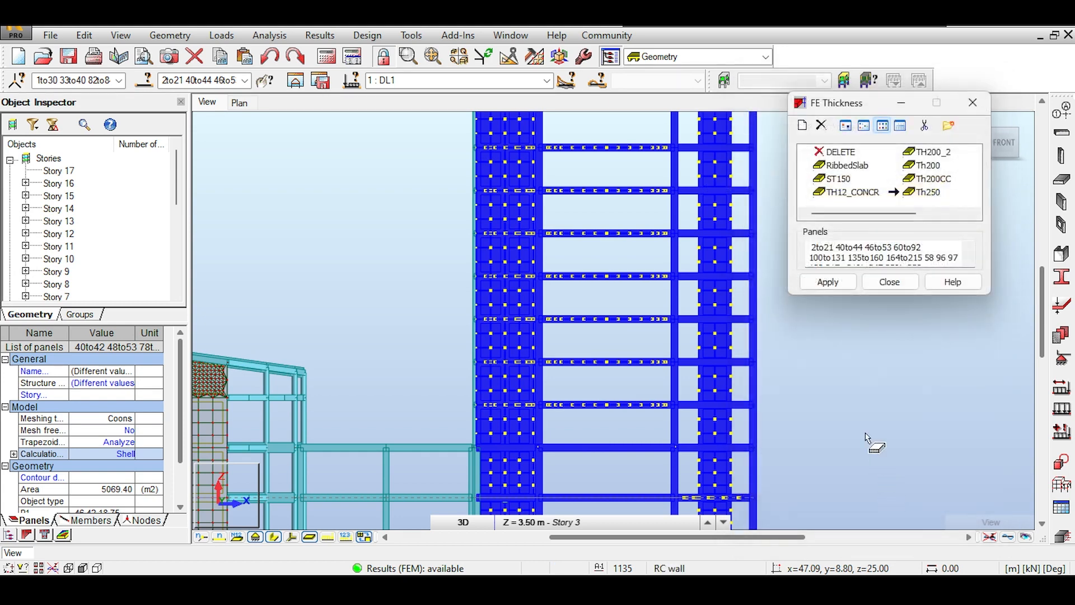
# Step: Apply the Th250 thickness to all selected tower panels and close the FE thickness definition
pyautogui.click(875, 261)
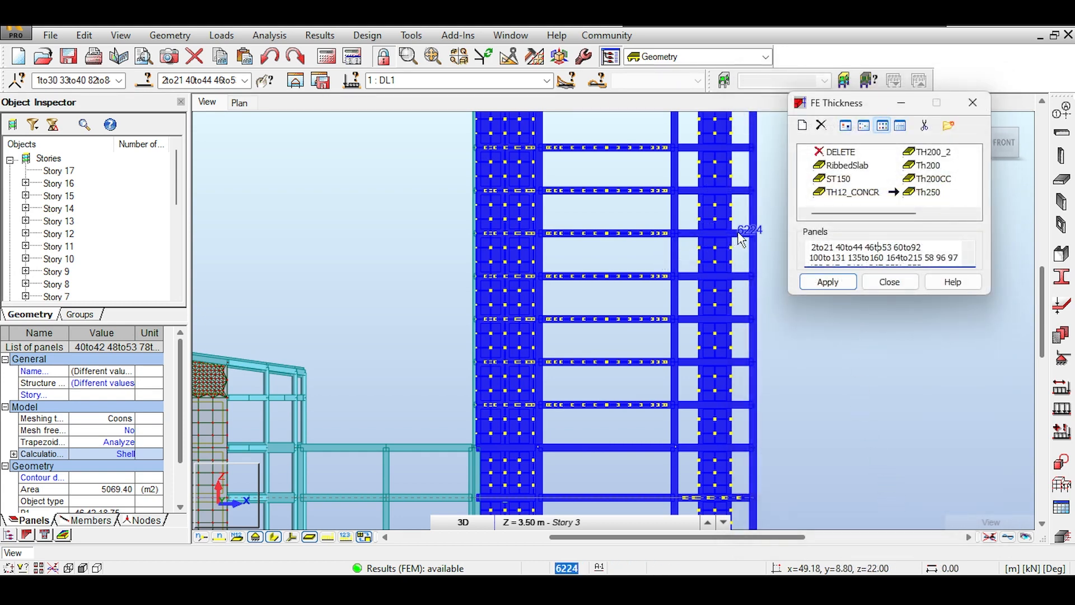
pyautogui.scroll(-3, 806, 381)
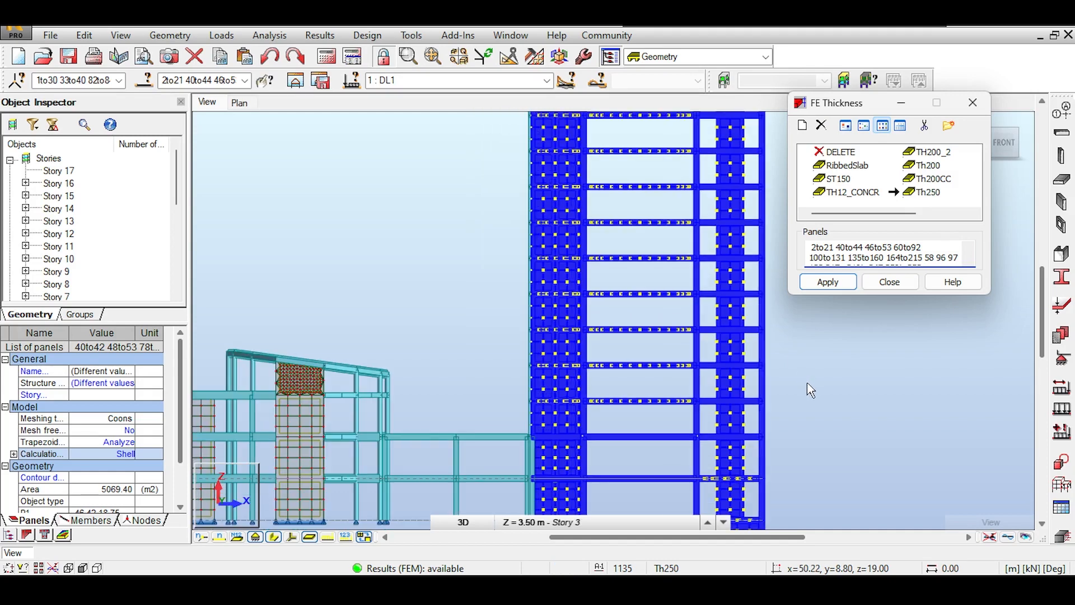
pyautogui.moveTo(899, 349); pyautogui.dragTo(804, 310, button='middle')
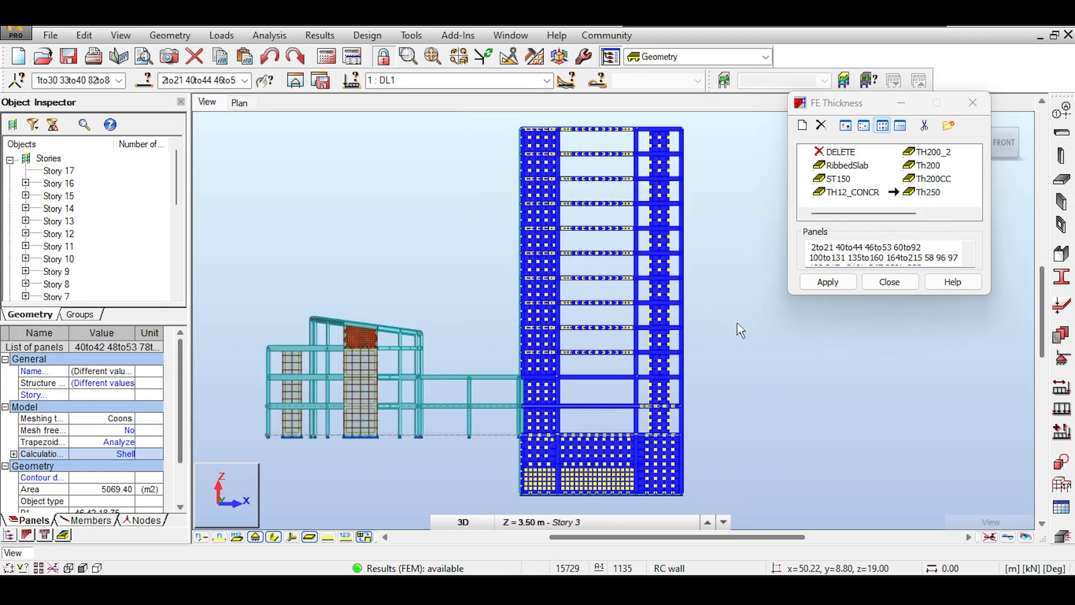
pyautogui.click(839, 283)
pyautogui.click(840, 283)
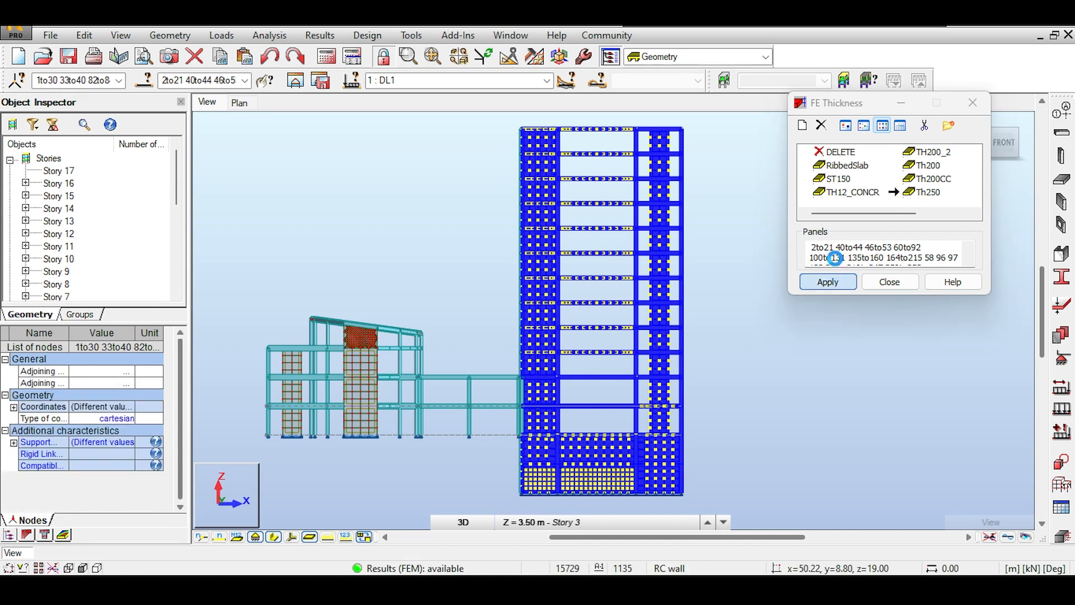
pyautogui.click(595, 334)
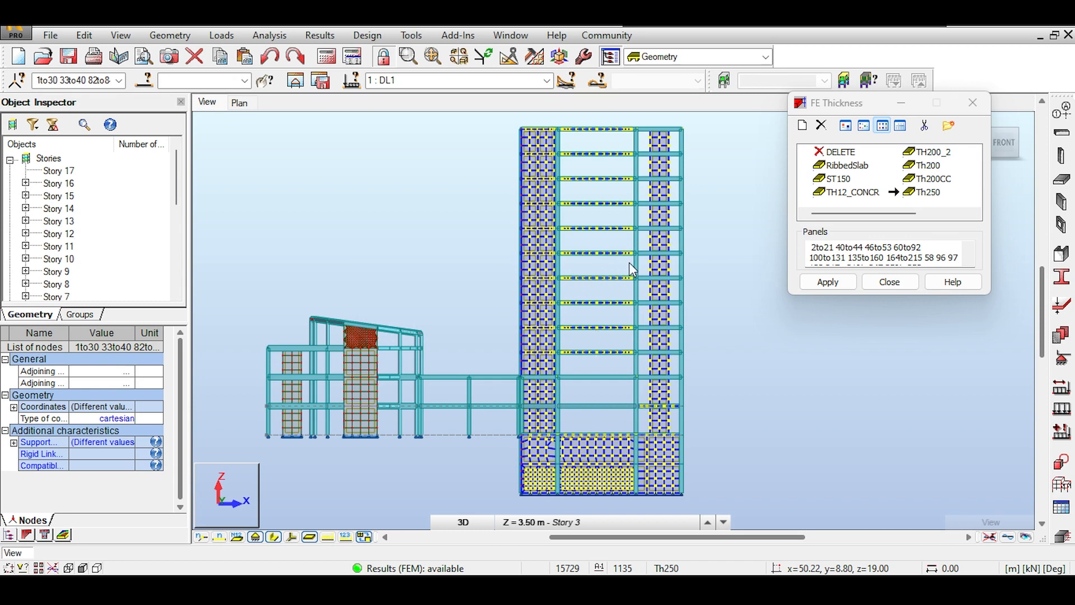
pyautogui.click(885, 283)
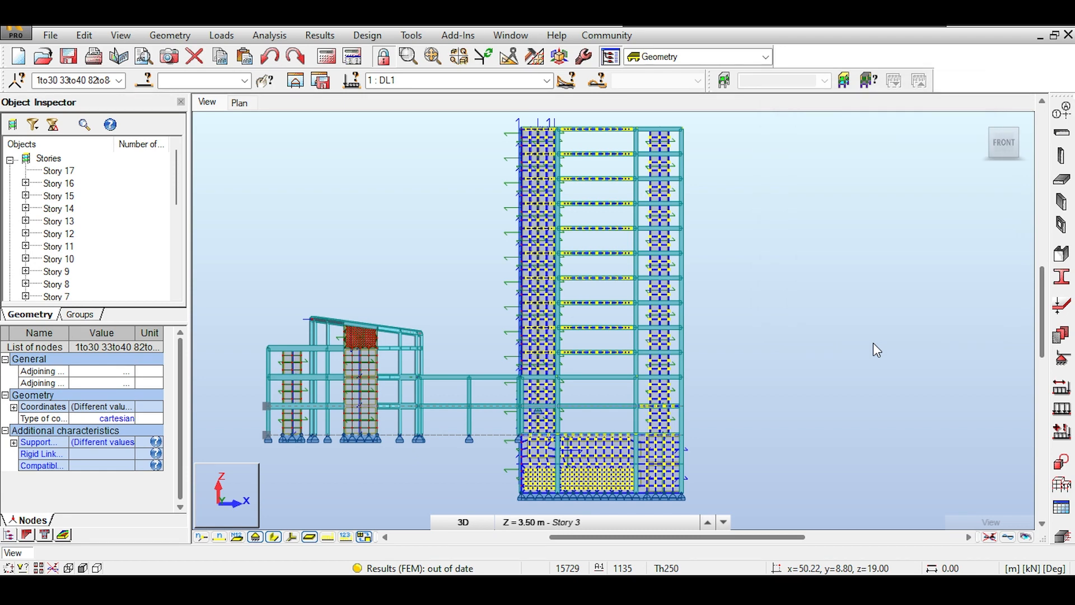
pyautogui.click(817, 282)
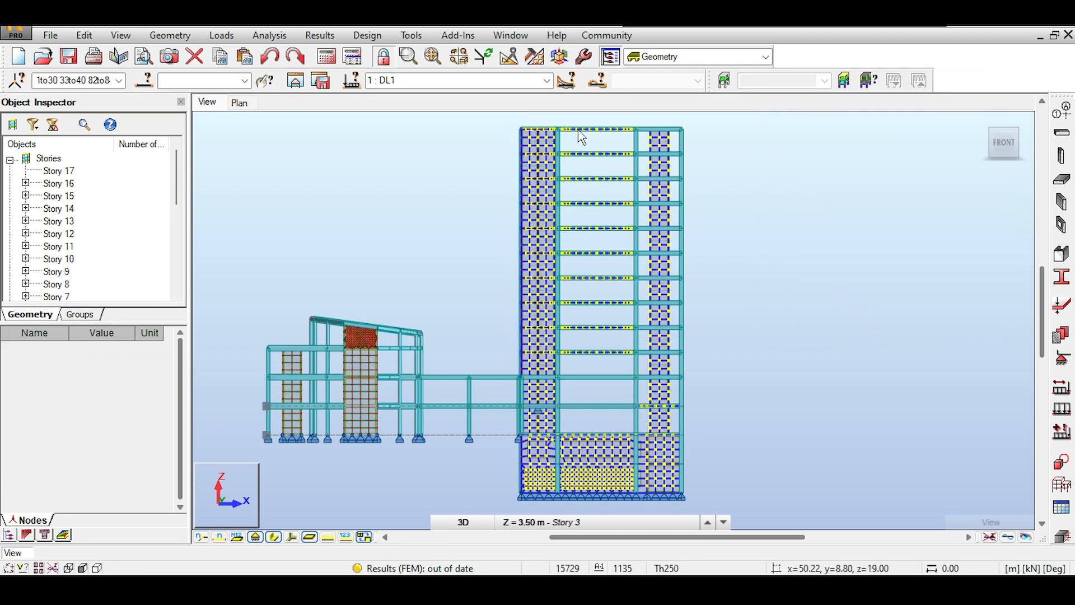
# Step: Delete the panels' existing FE mesh and run the structural calculations, dismissing the calculation messages
pyautogui.click(534, 56)
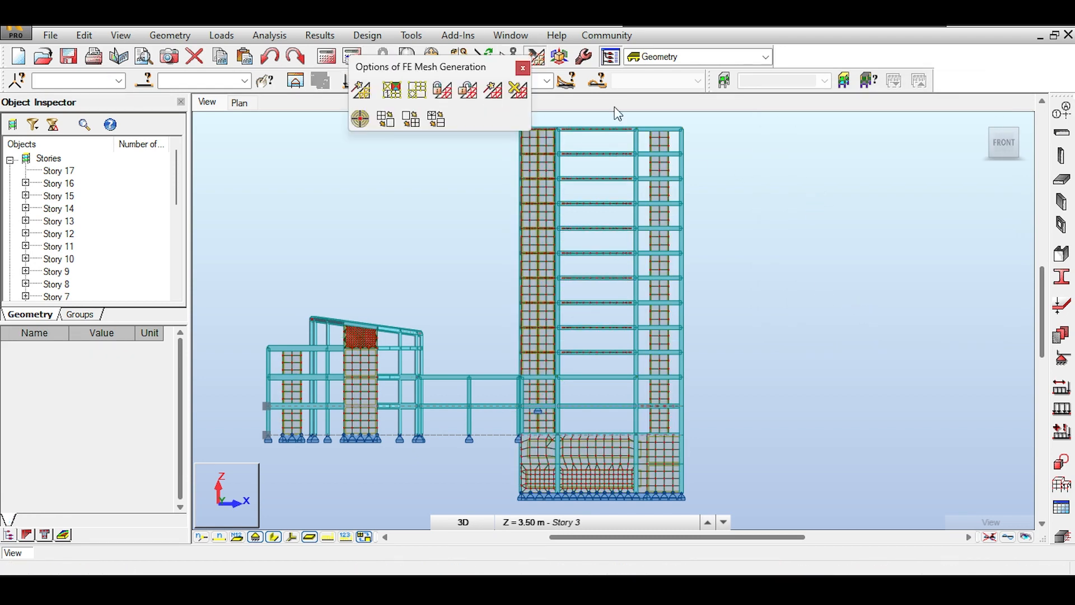
pyautogui.click(518, 90)
pyautogui.click(574, 331)
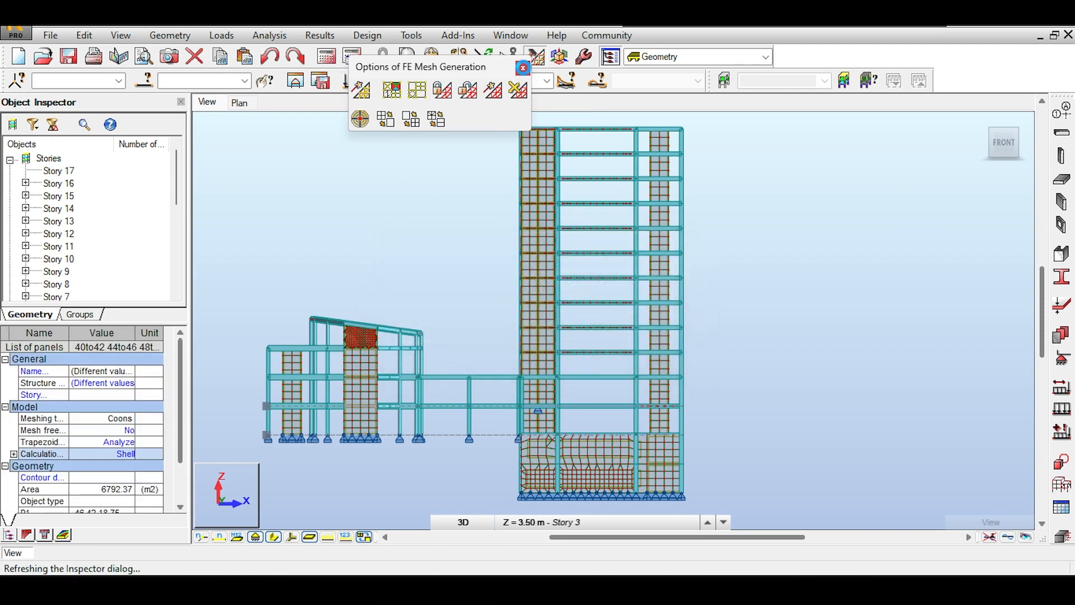
pyautogui.click(387, 86)
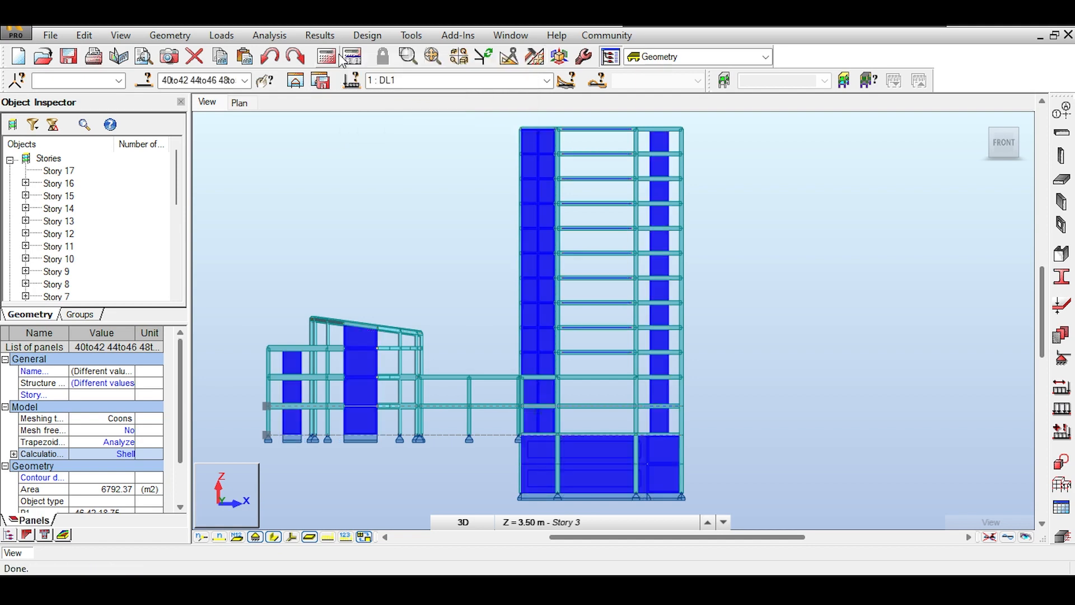
pyautogui.click(331, 59)
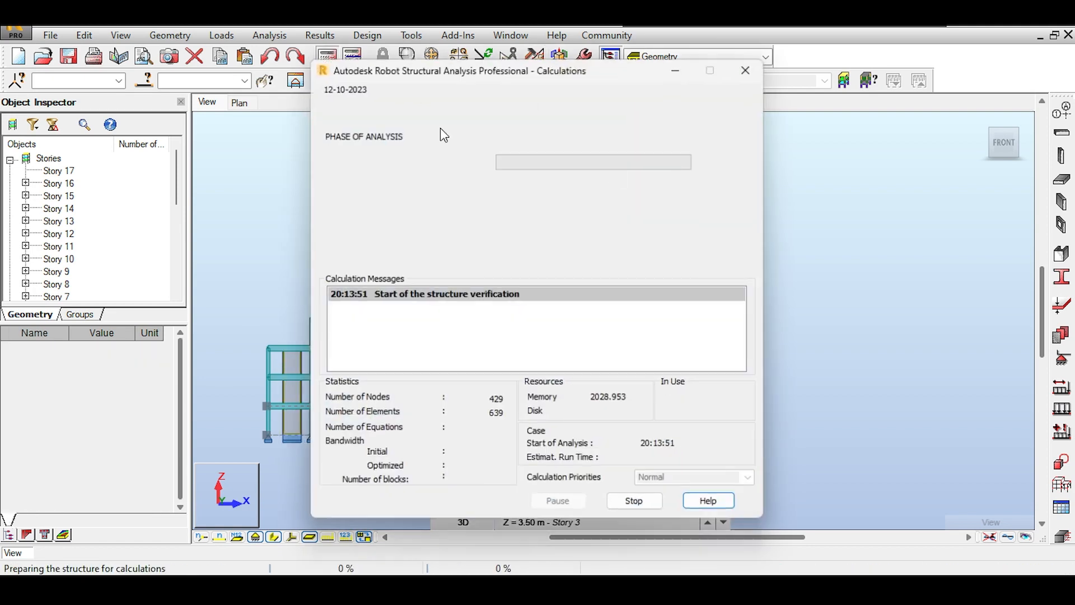
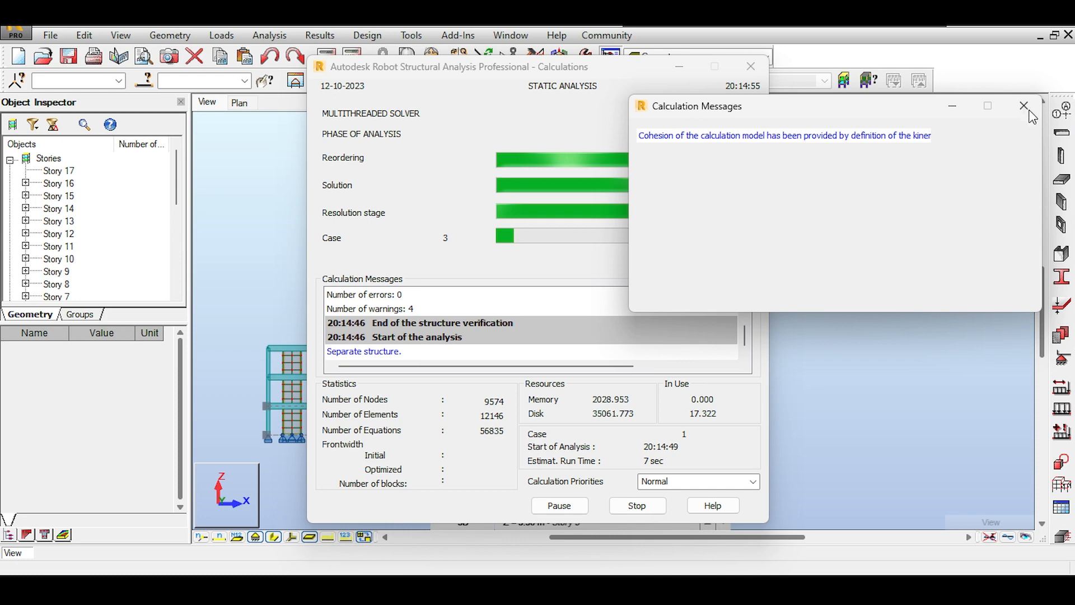
pyautogui.click(1026, 107)
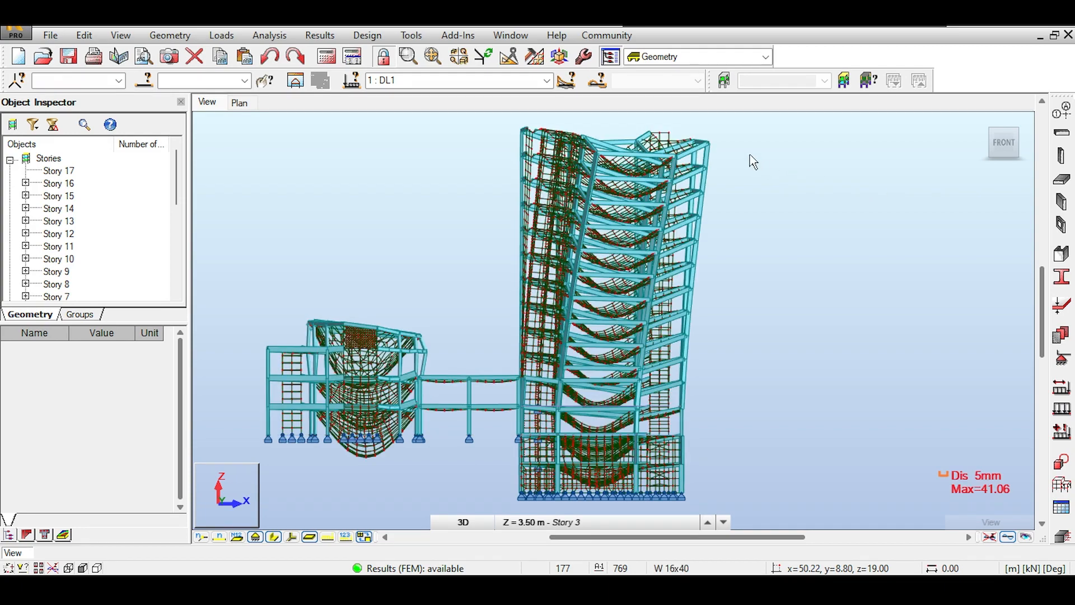
# Step: Select node 2503 at the top corner of the tower's core wall as the reference node
pyautogui.scroll(5, 516, 170)
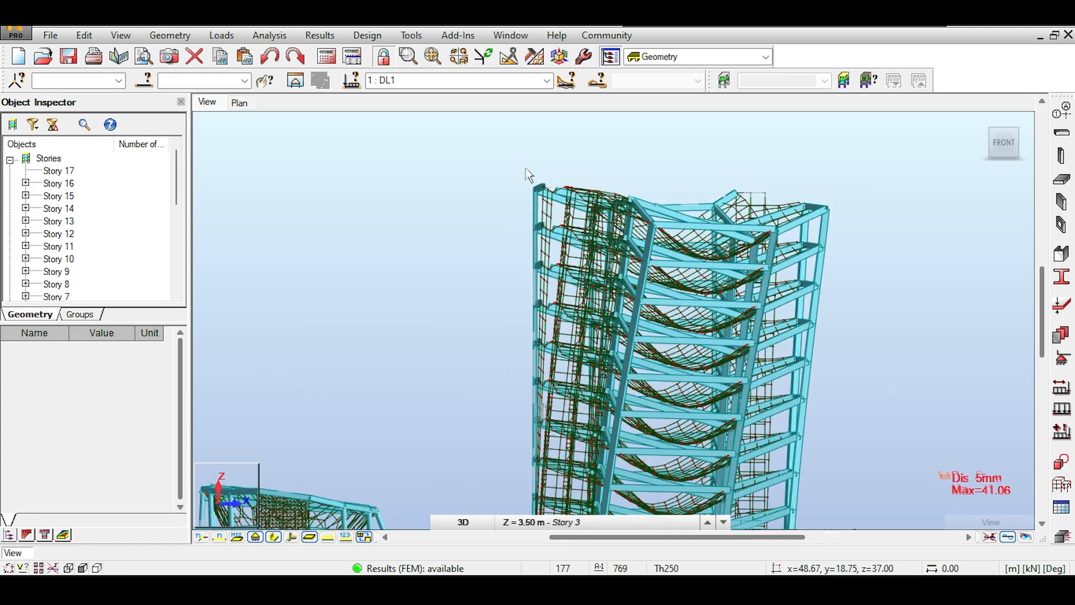
pyautogui.scroll(2, 584, 202)
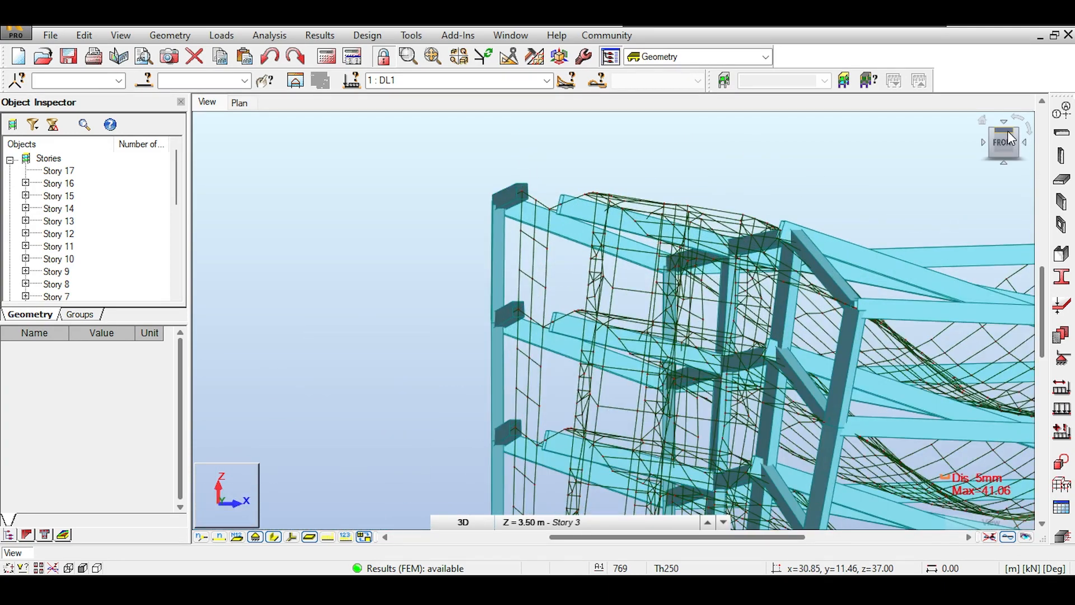
pyautogui.moveTo(1002, 138); pyautogui.dragTo(977, 160)
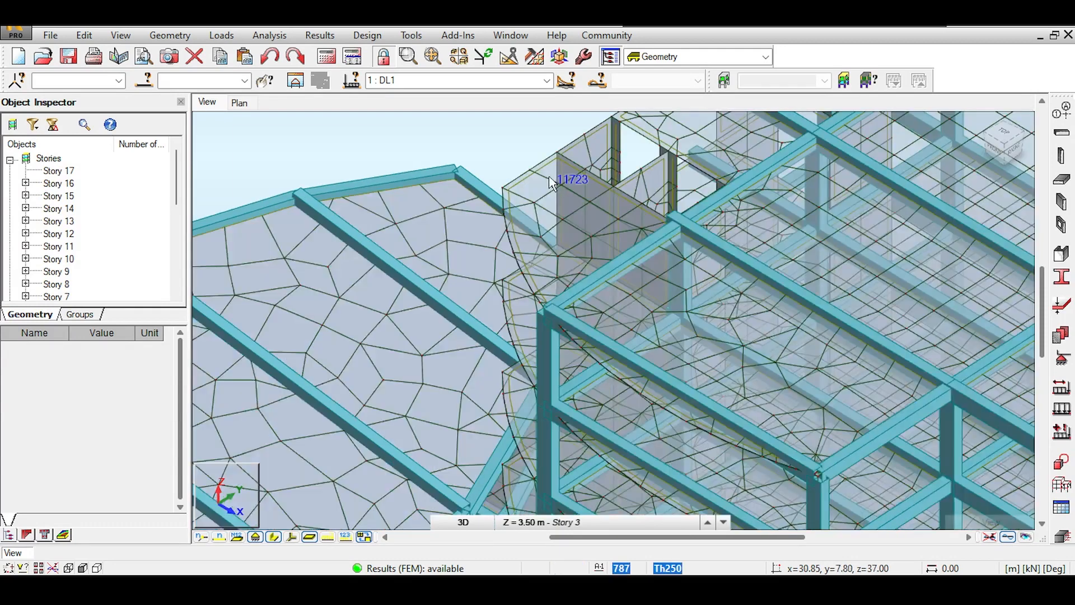
pyautogui.moveTo(554, 158); pyautogui.dragTo(722, 184, button='middle')
pyautogui.scroll(1, 737, 170)
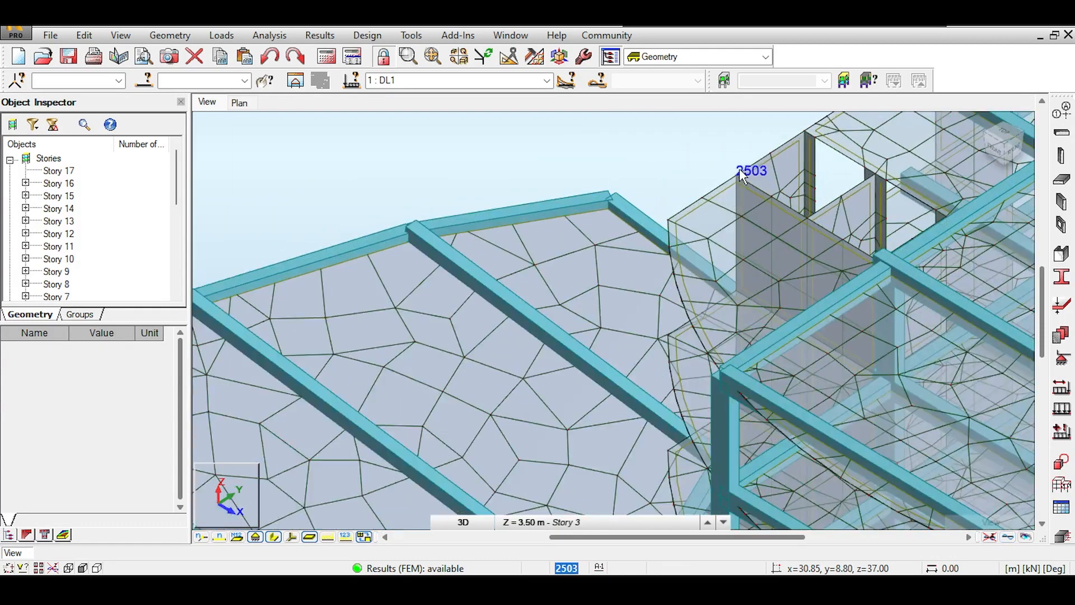
pyautogui.scroll(2, 740, 172)
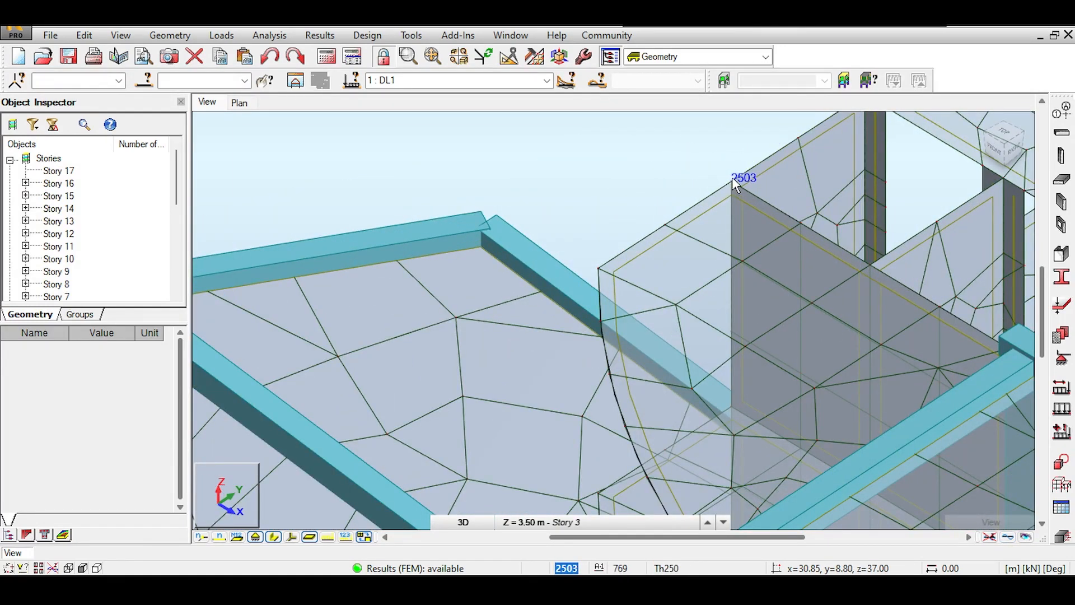
pyautogui.click(732, 179)
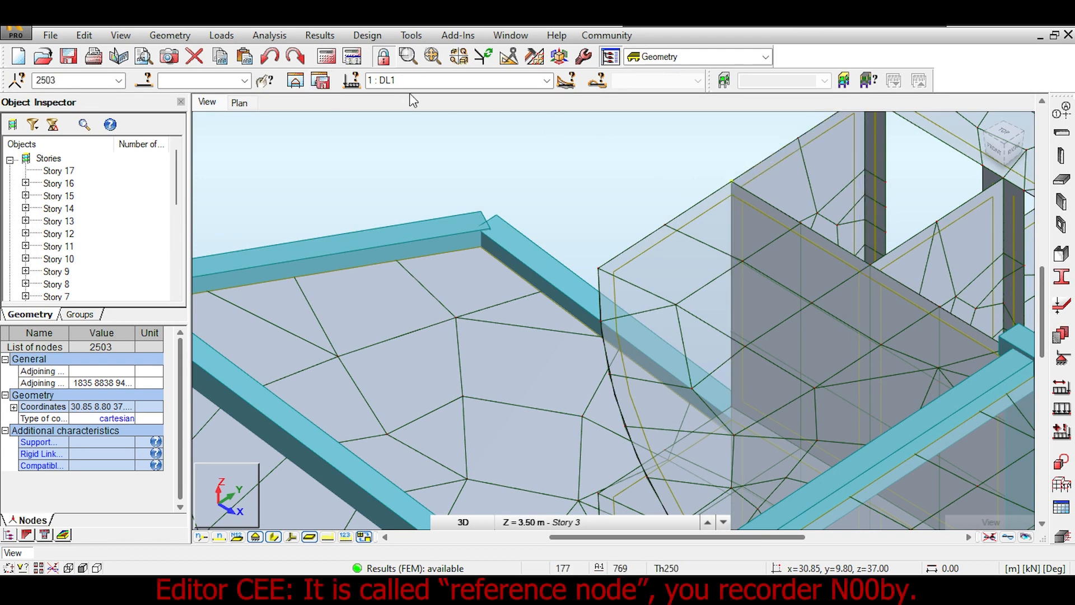
pyautogui.click(331, 37)
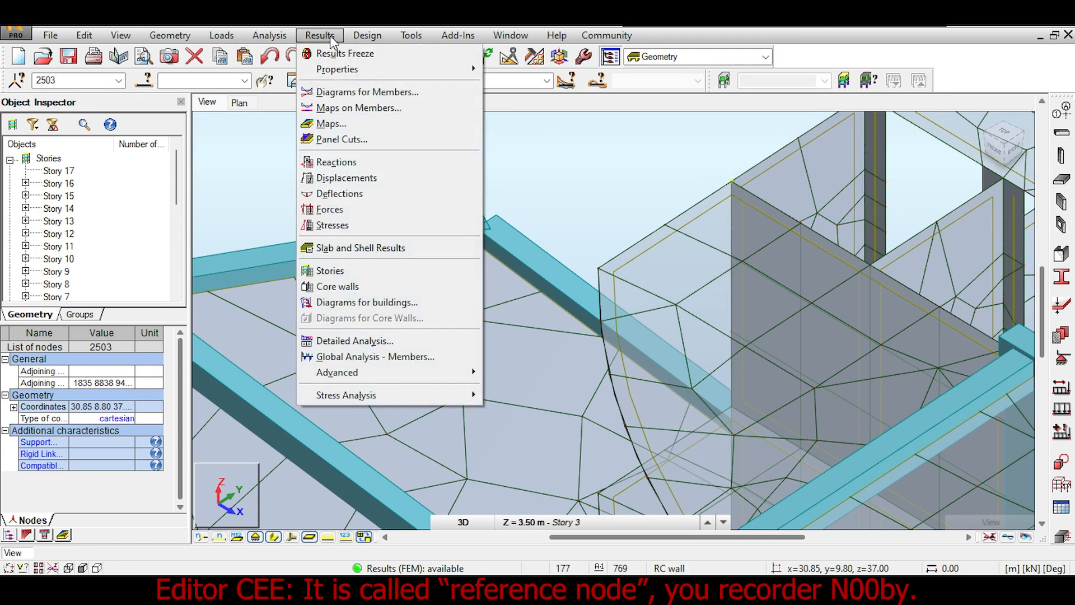
pyautogui.moveTo(286, 34)
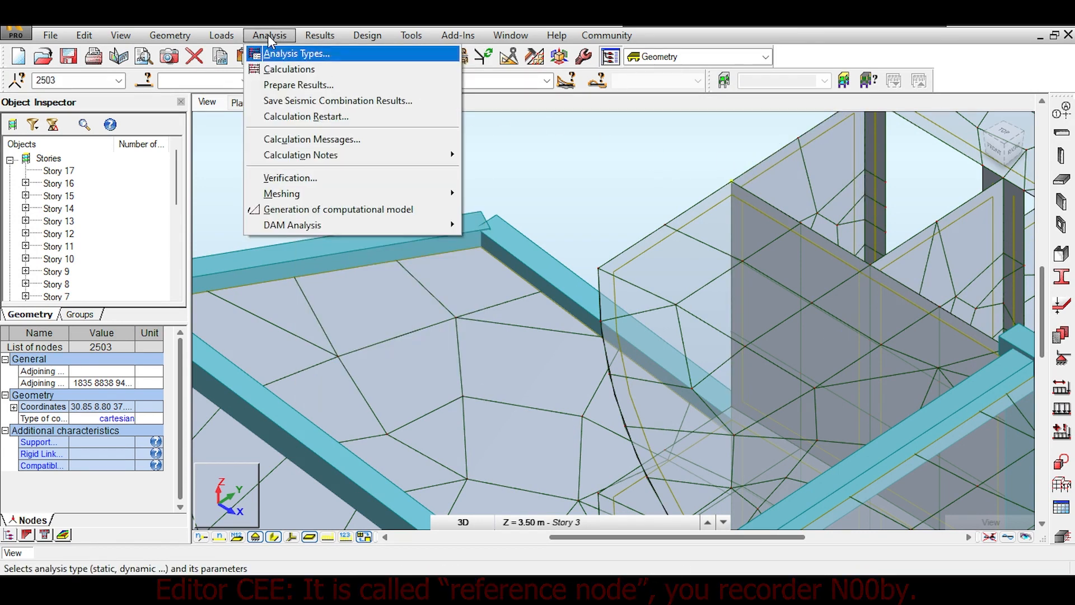
pyautogui.click(283, 34)
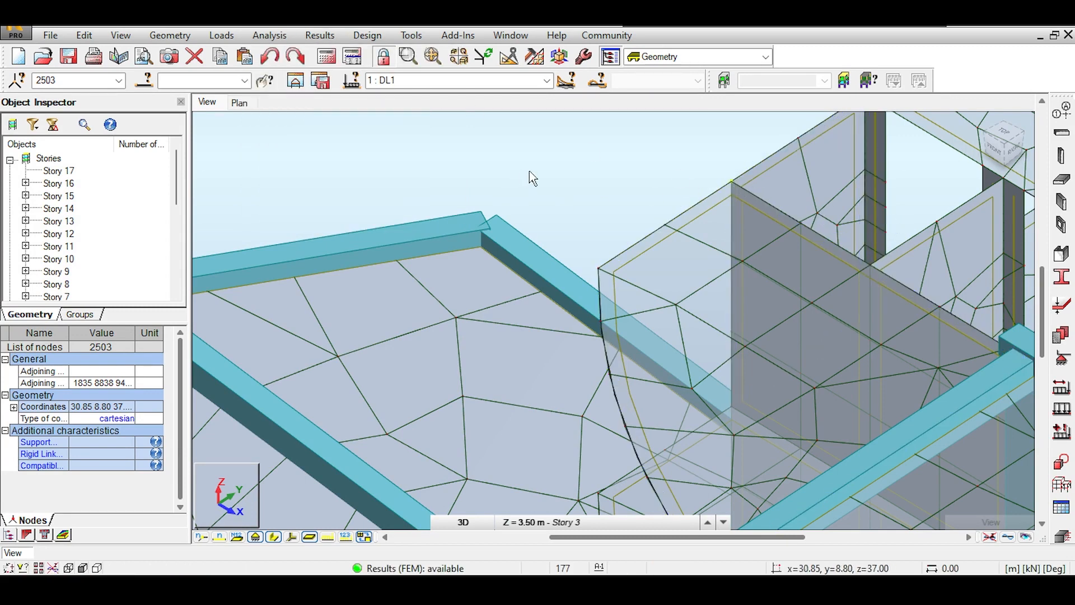
# Step: Examine the tower's deformed shape in plan from above, around the core wall and the link to the low building
pyautogui.scroll(-1, 529, 170)
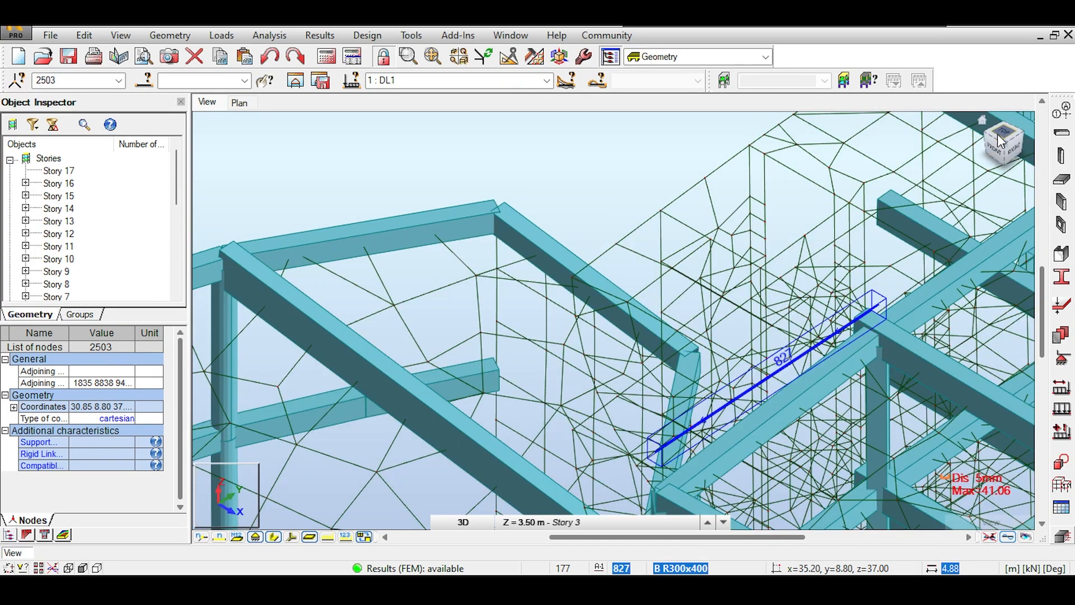
pyautogui.click(999, 133)
pyautogui.scroll(-3, 796, 356)
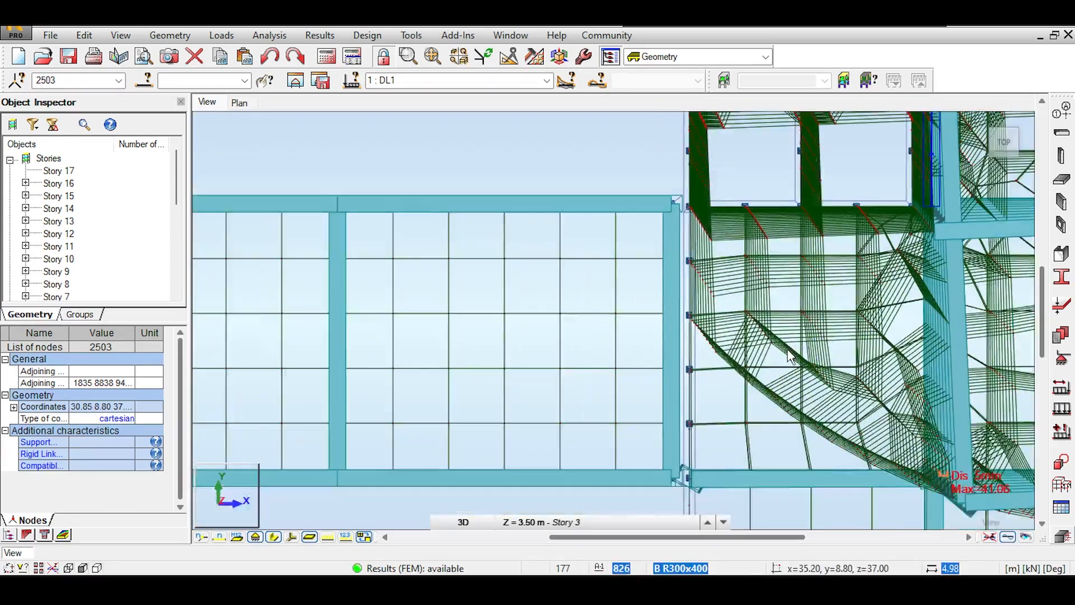
pyautogui.scroll(3, 599, 313)
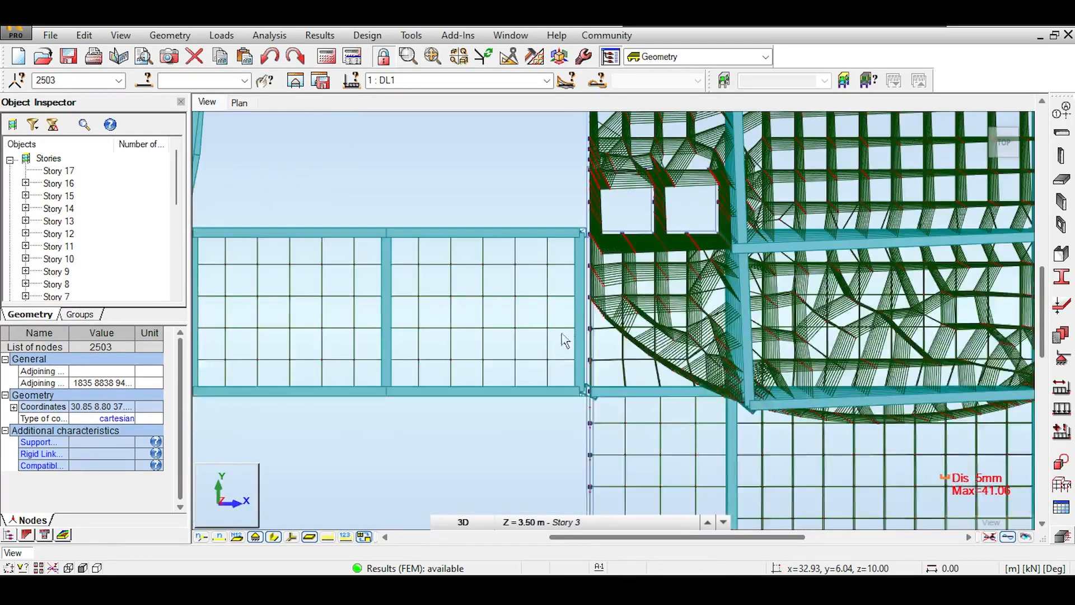
# Step: Open the nodal displacements table, check the UX and UY displacements of node 2503 for load case 1, and close the table
pyautogui.scroll(1, 599, 313)
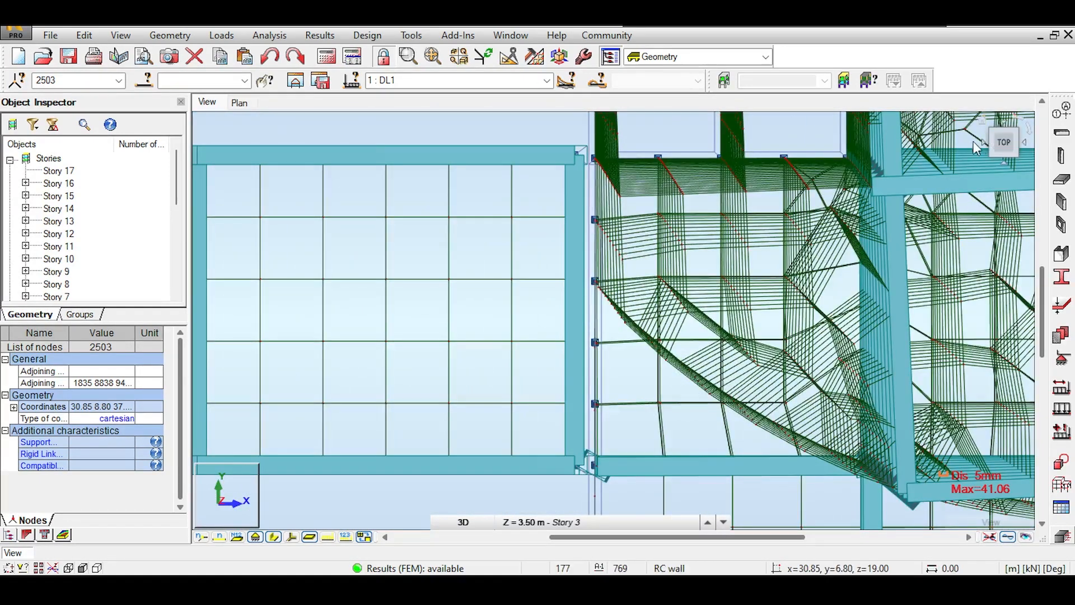
pyautogui.click(990, 150)
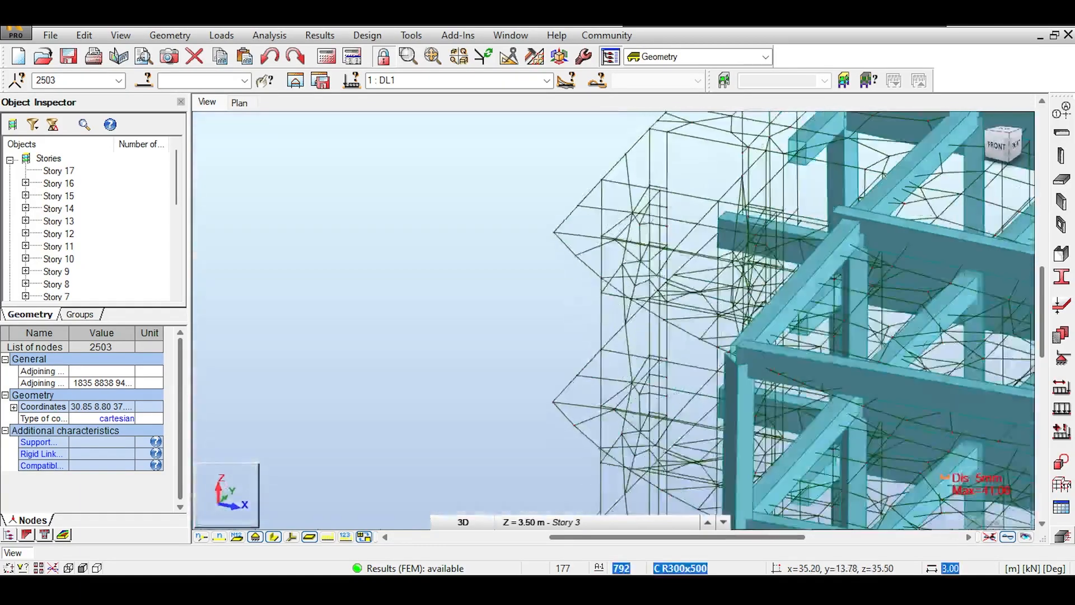
pyautogui.scroll(-2, 642, 214)
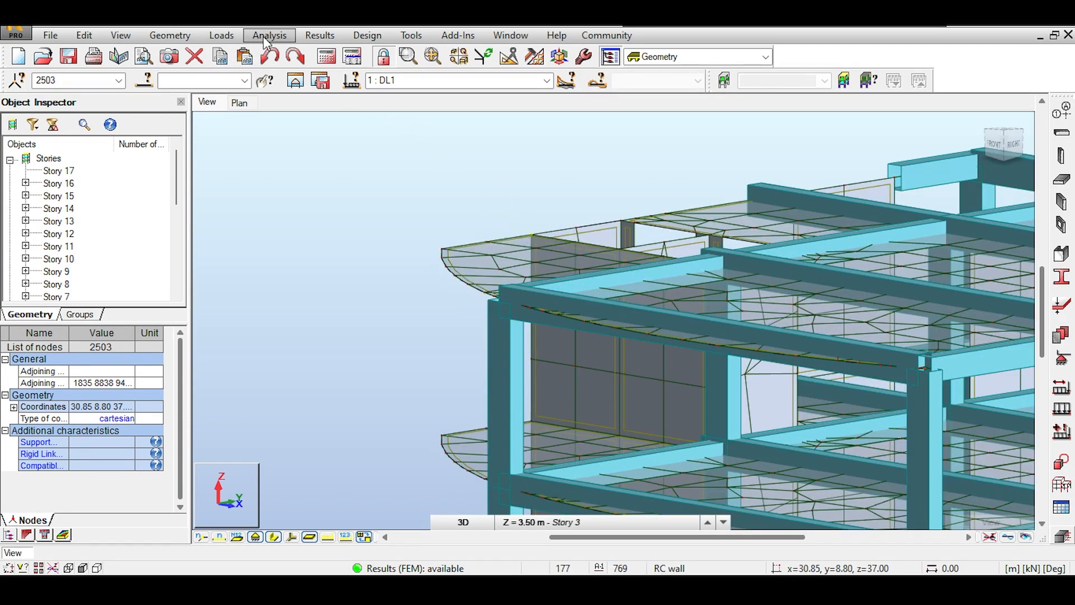
pyautogui.click(318, 36)
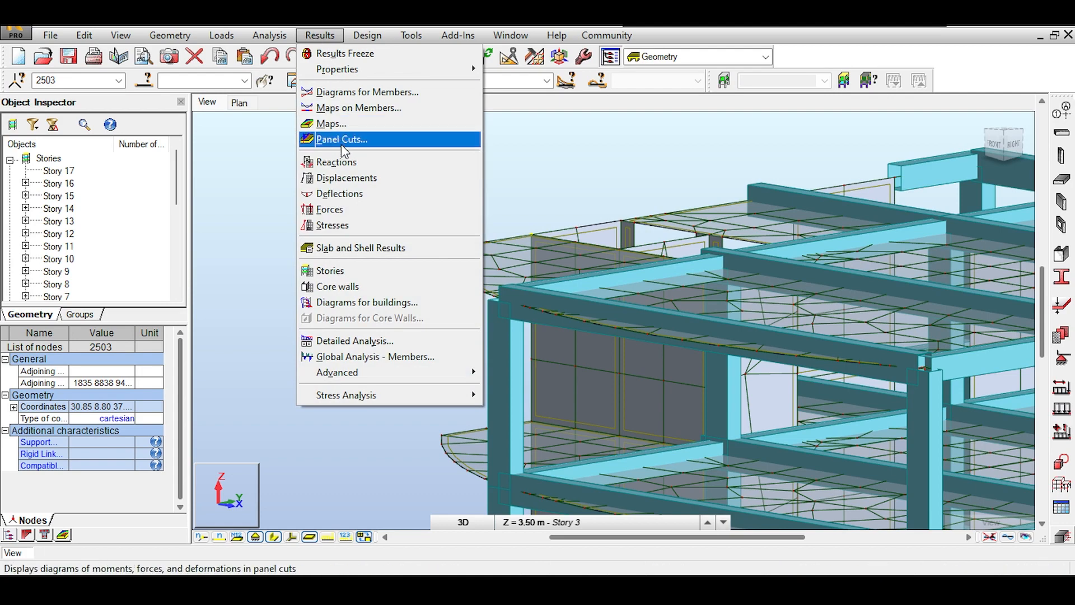
pyautogui.click(347, 178)
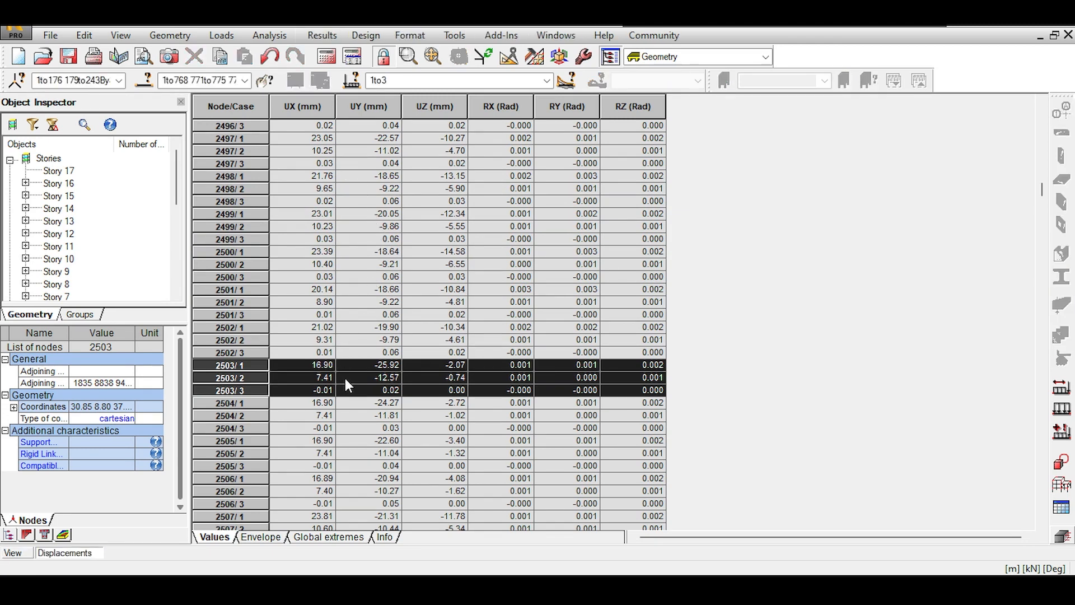
pyautogui.click(314, 365)
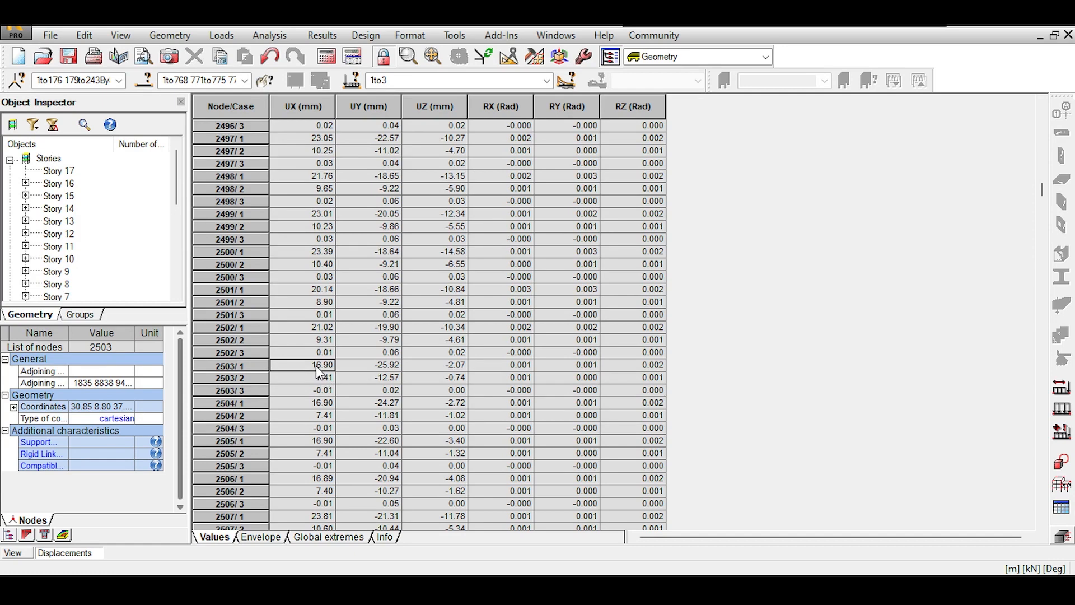
pyautogui.click(383, 370)
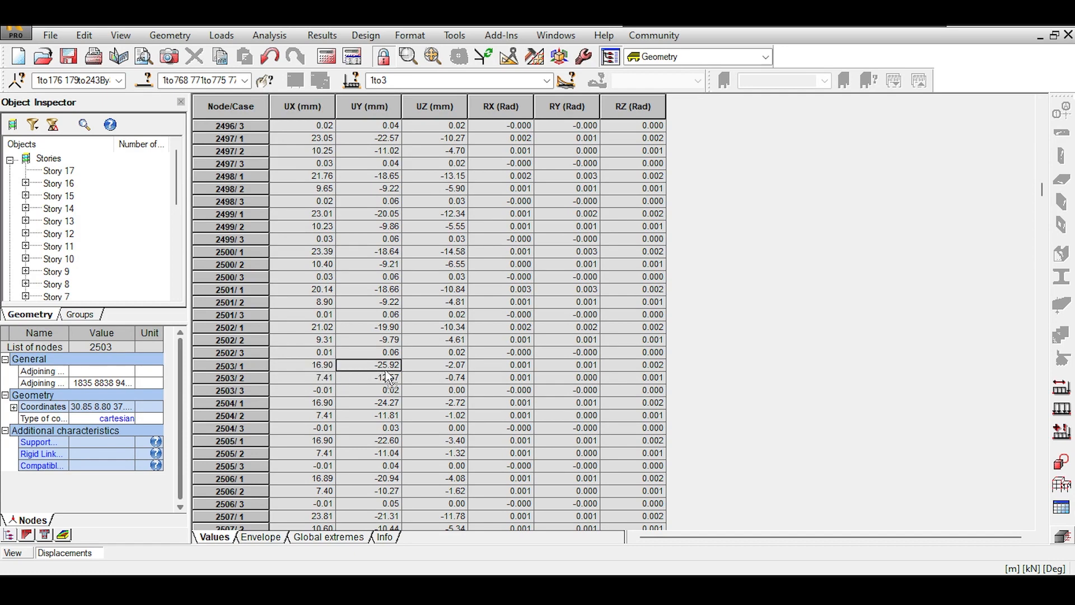
pyautogui.moveTo(318, 373); pyautogui.dragTo(367, 372)
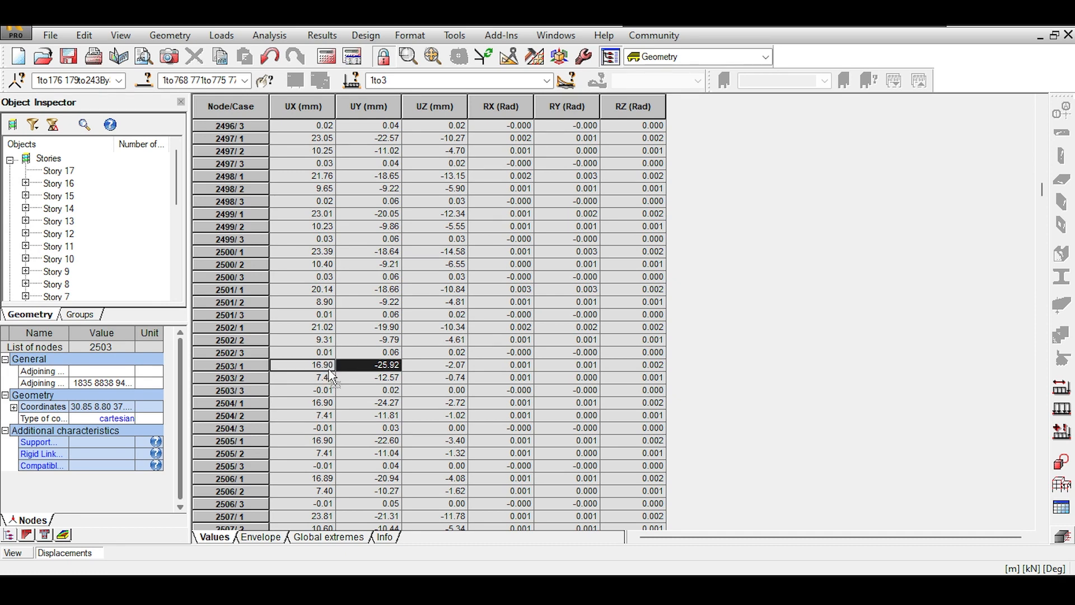
pyautogui.click(312, 365)
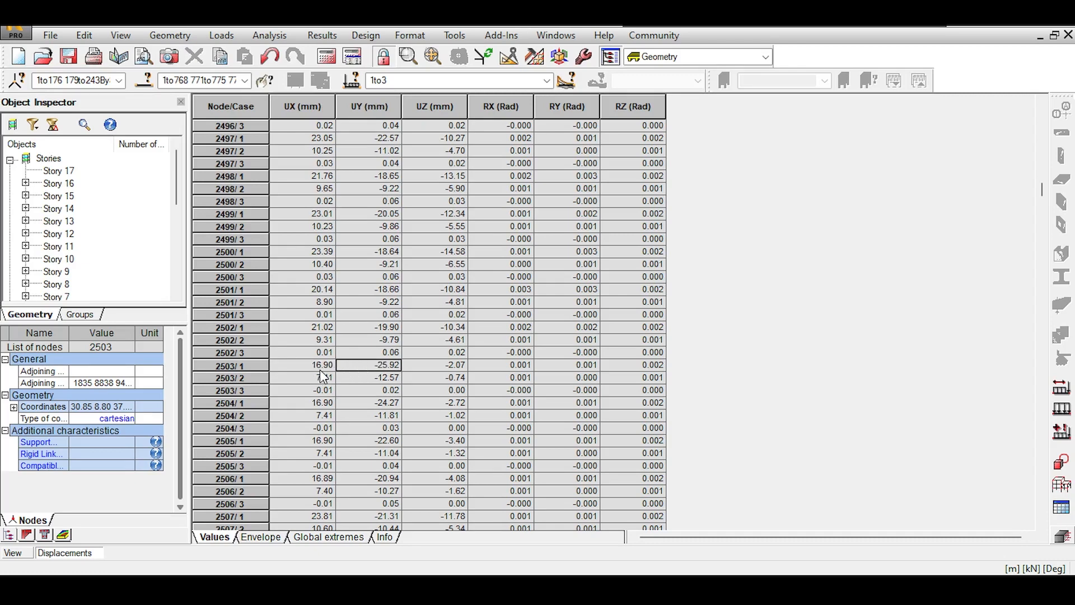
pyautogui.moveTo(320, 369); pyautogui.dragTo(351, 372)
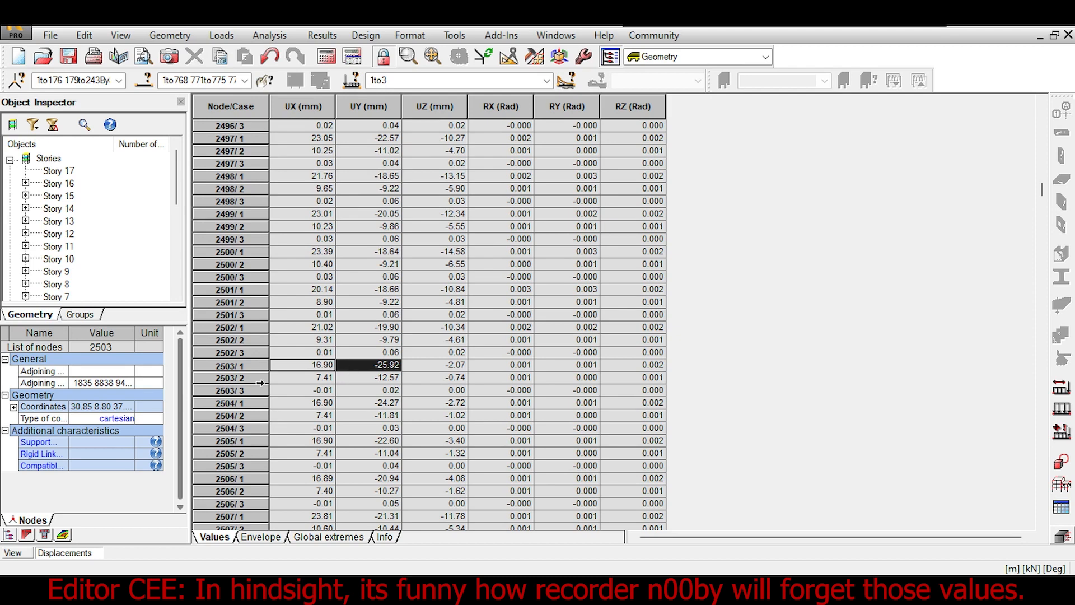
pyautogui.click(1068, 34)
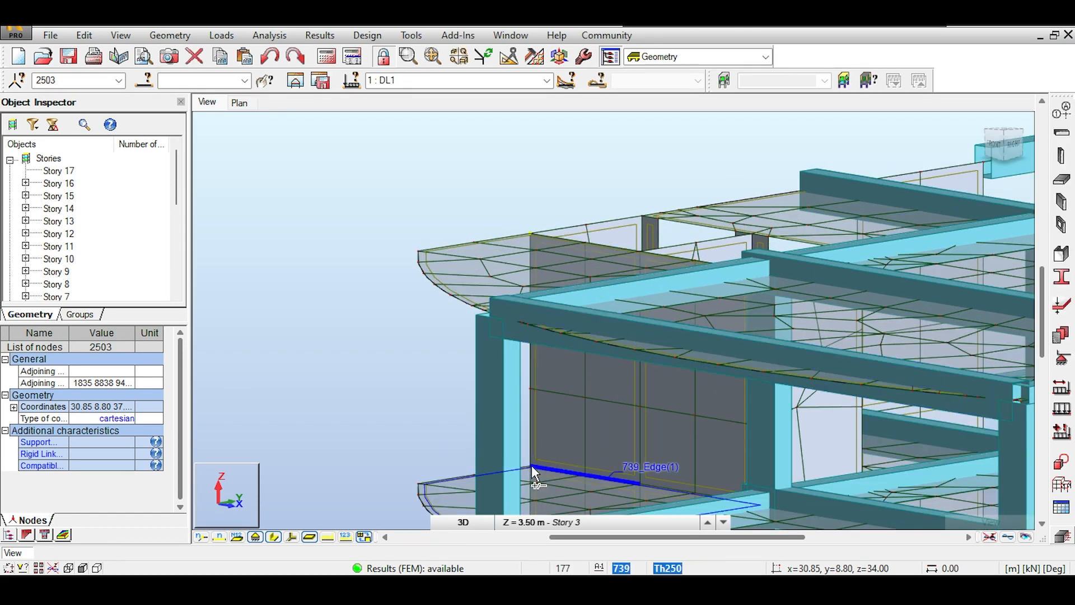
# Step: Add node 2475, one story below on the same wall edge, to the selection and compare its displacements with those of node 2503
pyautogui.keyDown('ctrl'); pyautogui.moveTo(523, 437); pyautogui.dragTo(536, 472); pyautogui.keyUp('ctrl')
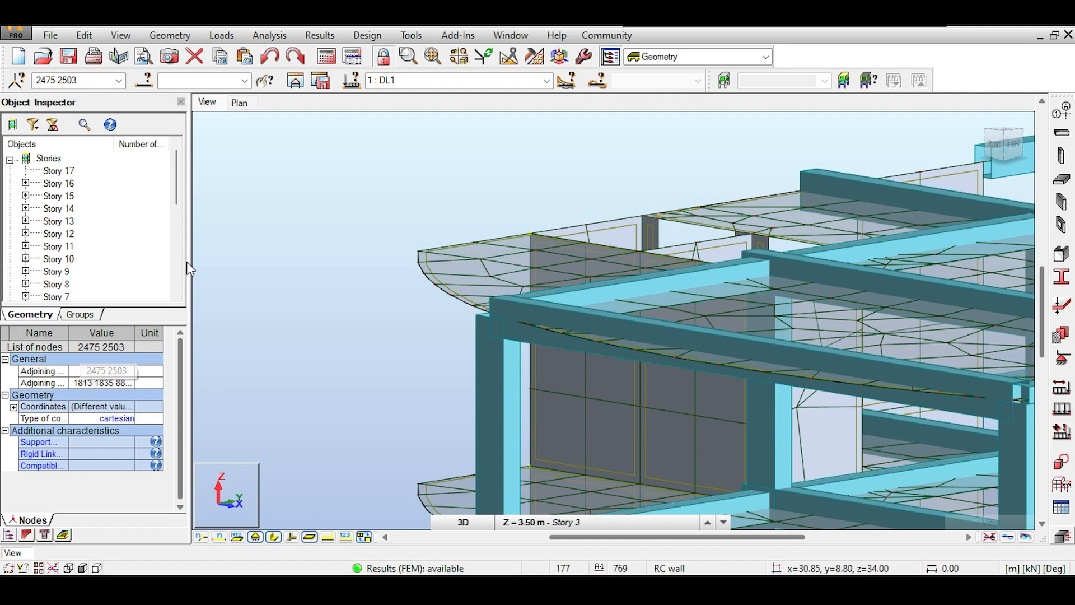
pyautogui.click(327, 36)
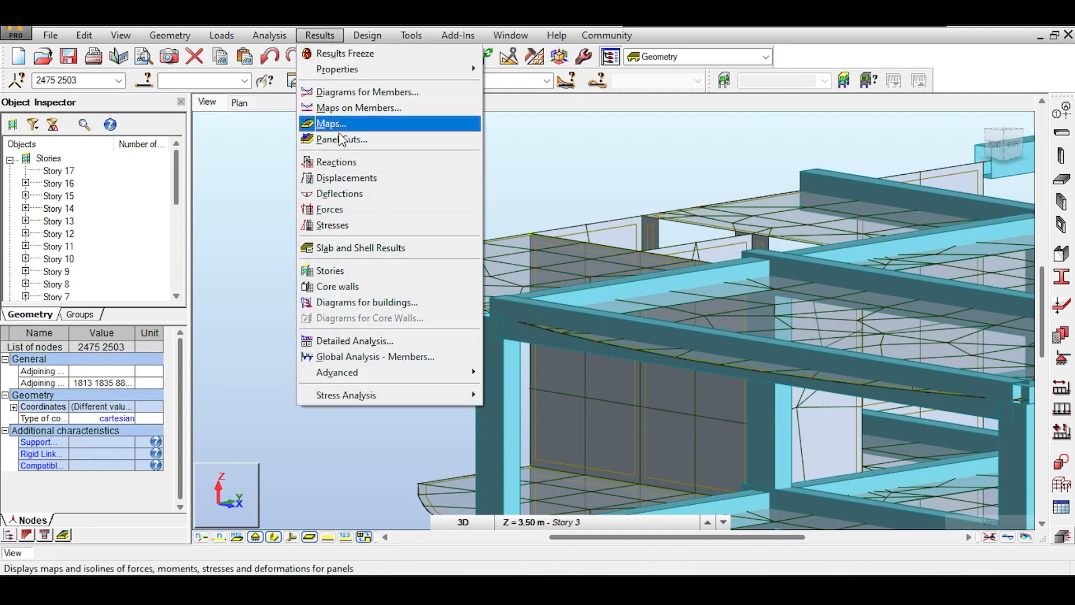
pyautogui.click(341, 178)
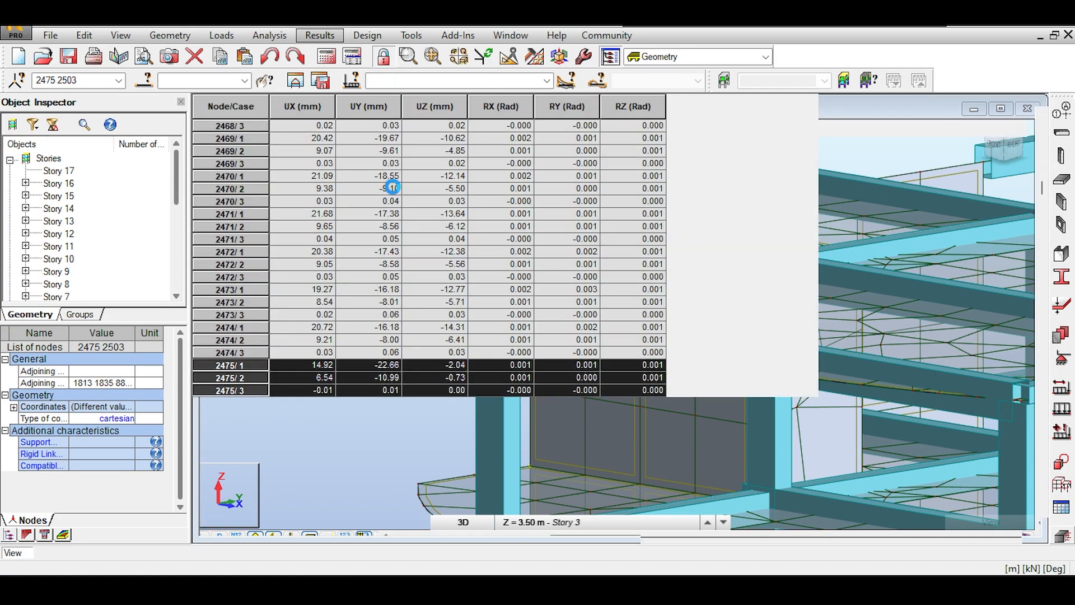
pyautogui.scroll(-7, 441, 359)
pyautogui.scroll(-10, 442, 362)
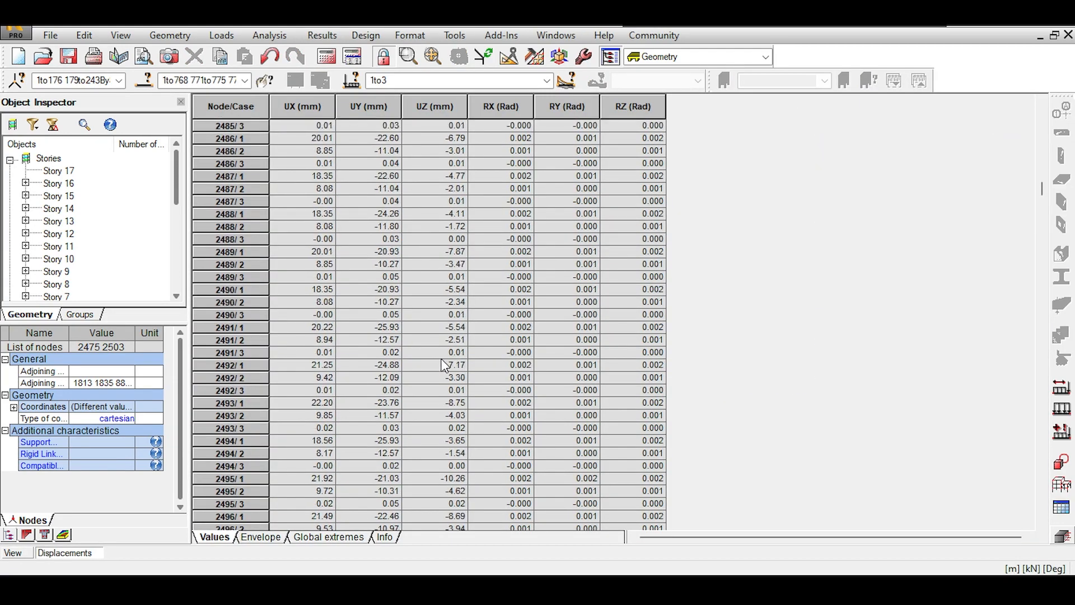
pyautogui.scroll(10, 442, 364)
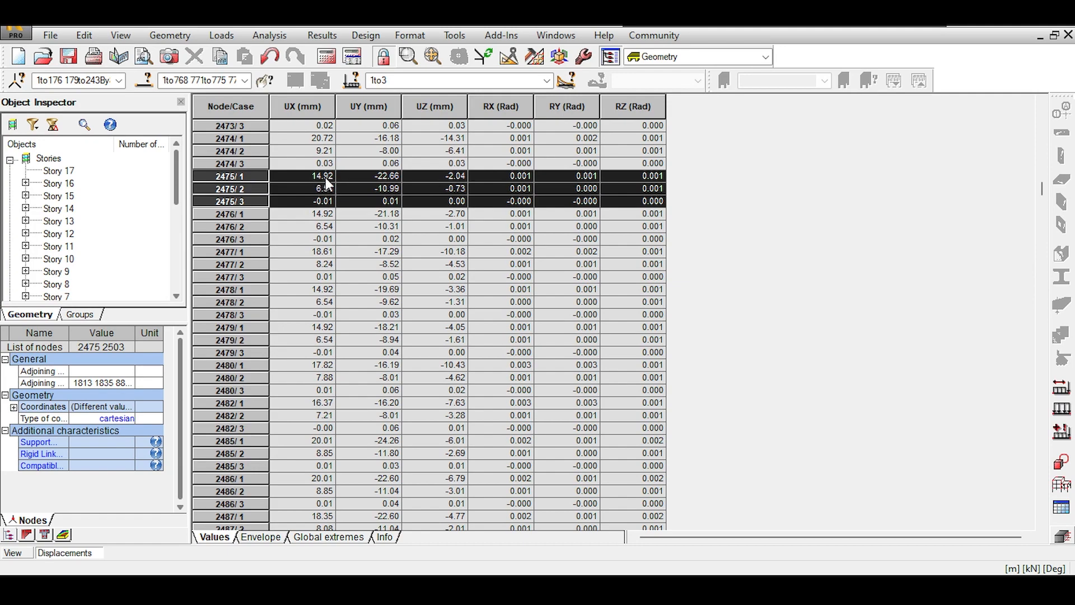
pyautogui.scroll(-8, 328, 190)
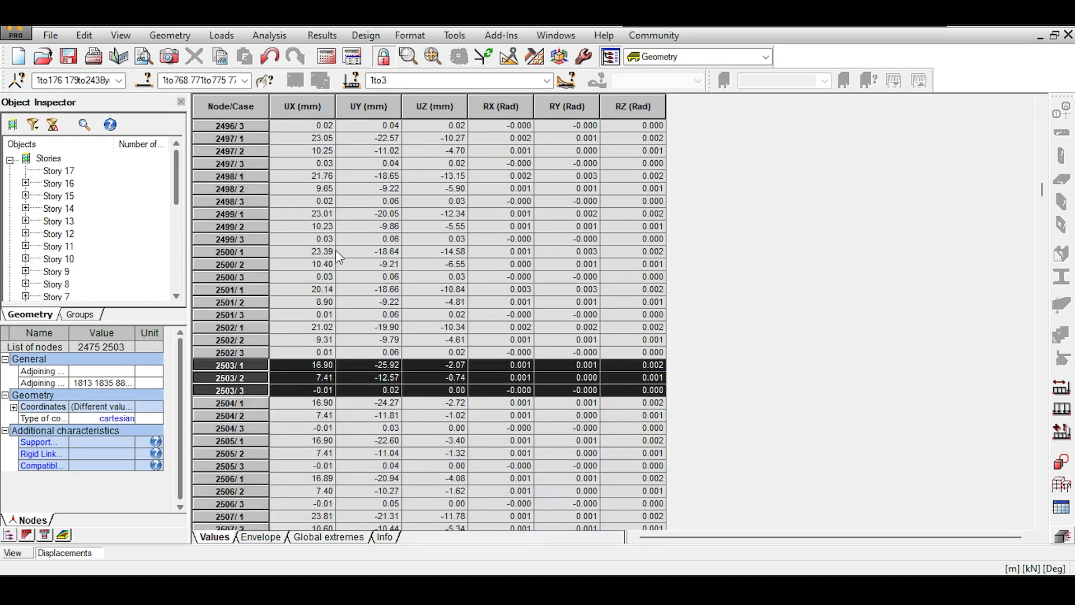
pyautogui.scroll(8, 324, 358)
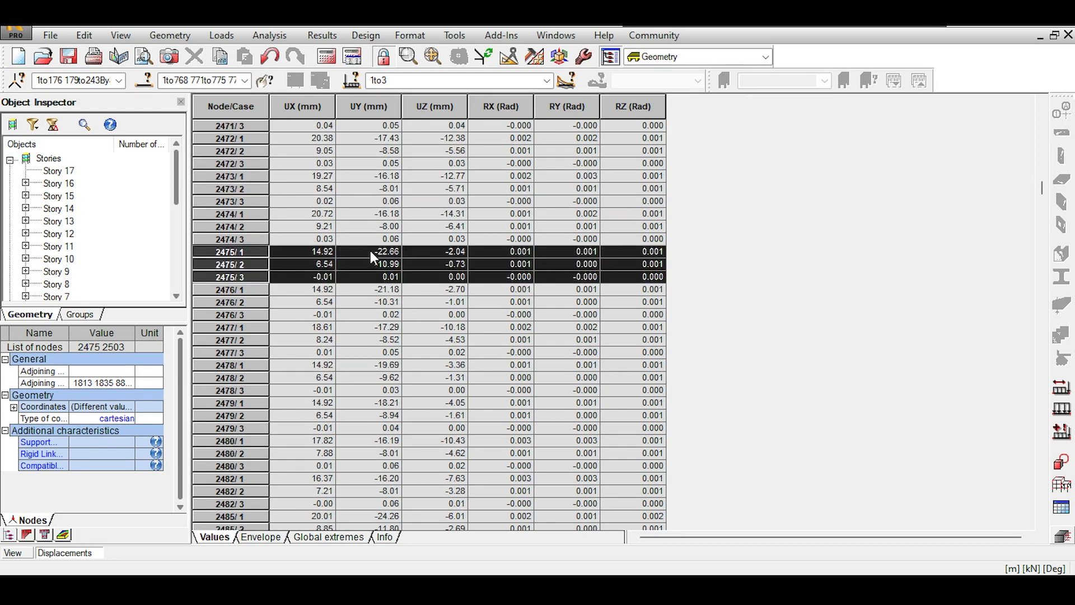
pyautogui.scroll(-3, 414, 275)
pyautogui.scroll(1, 437, 274)
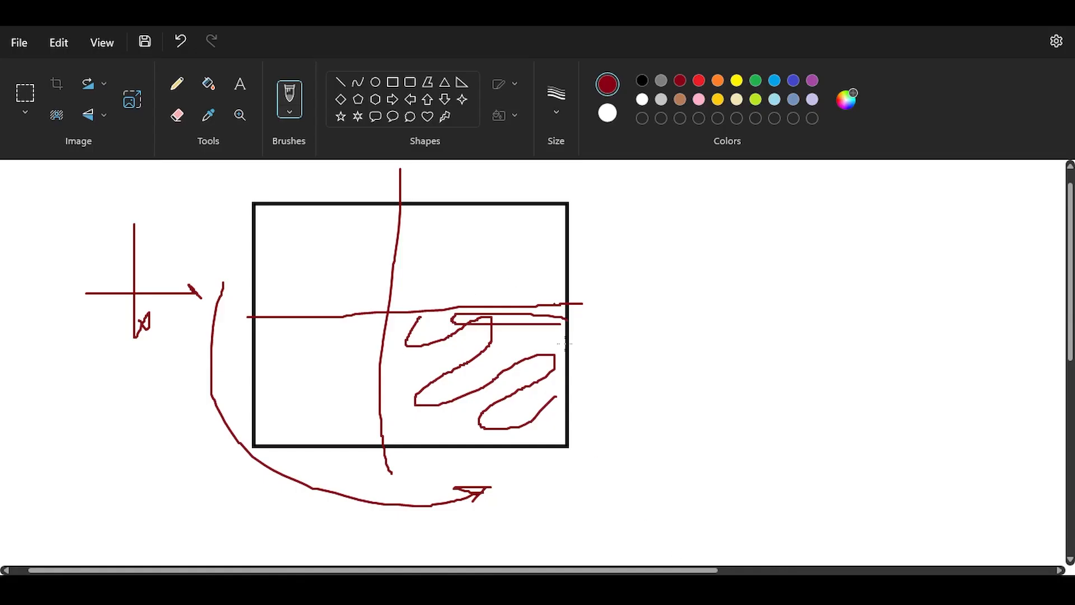
# Step: Circle the thin strip along the horizontal axis in the quartered rectangle sketch in Paint, and return to the structural model
pyautogui.moveTo(547, 324); pyautogui.dragTo(587, 312)
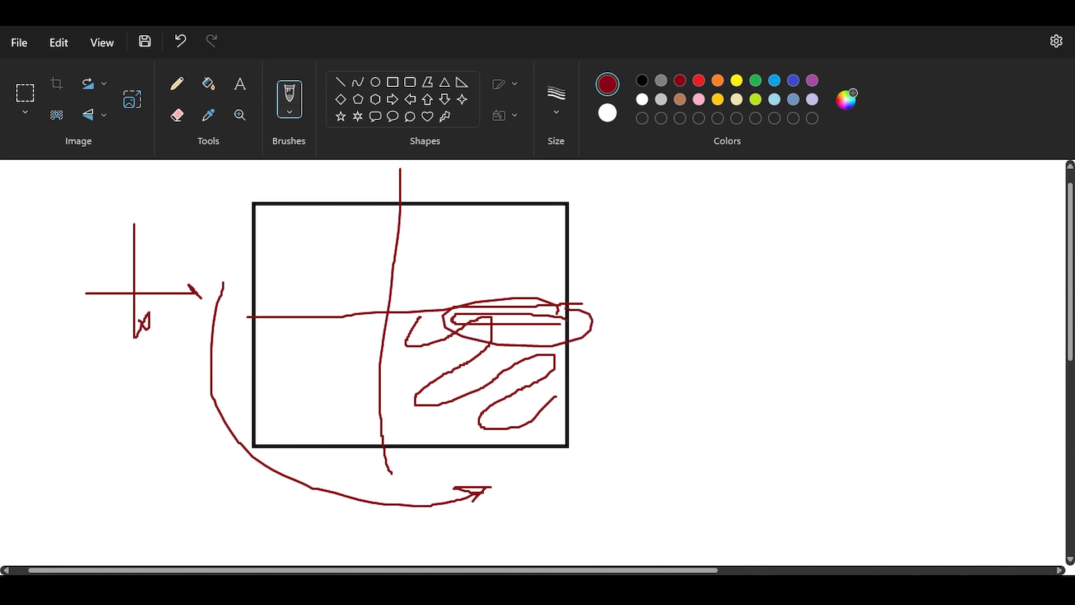
pyautogui.click(654, 590)
# Step: Examine the tower from its roof down to the basement walls around the recessed corner
pyautogui.scroll(-3, 467, 195)
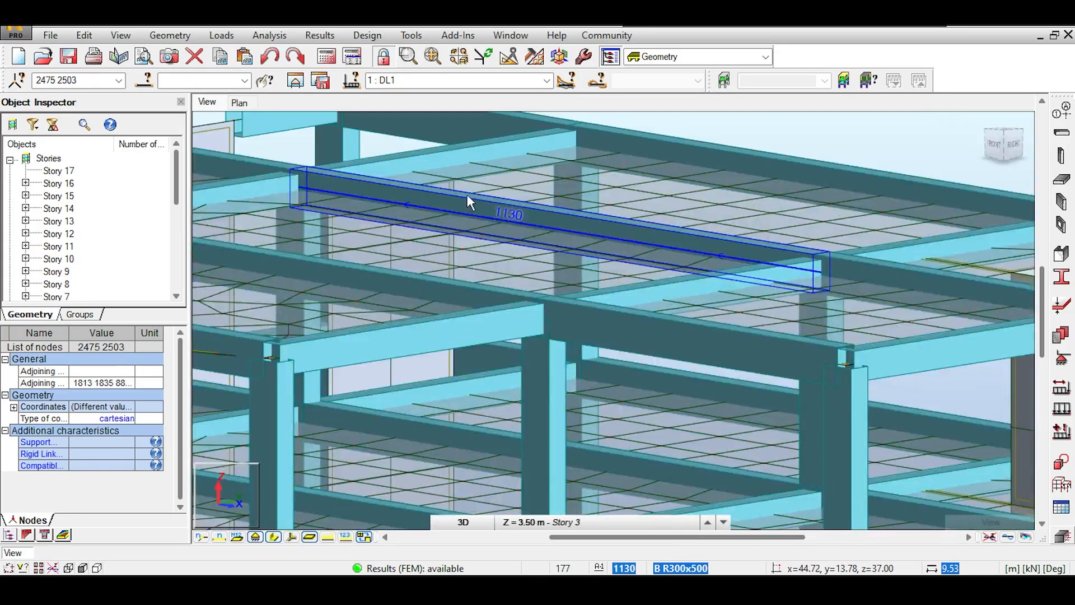
pyautogui.moveTo(1002, 145)
pyautogui.mouseDown()
pyautogui.moveTo(1000, 167)
pyautogui.moveTo(970, 195)
pyautogui.moveTo(996, 163)
pyautogui.mouseUp()
pyautogui.scroll(-5, 719, 246)
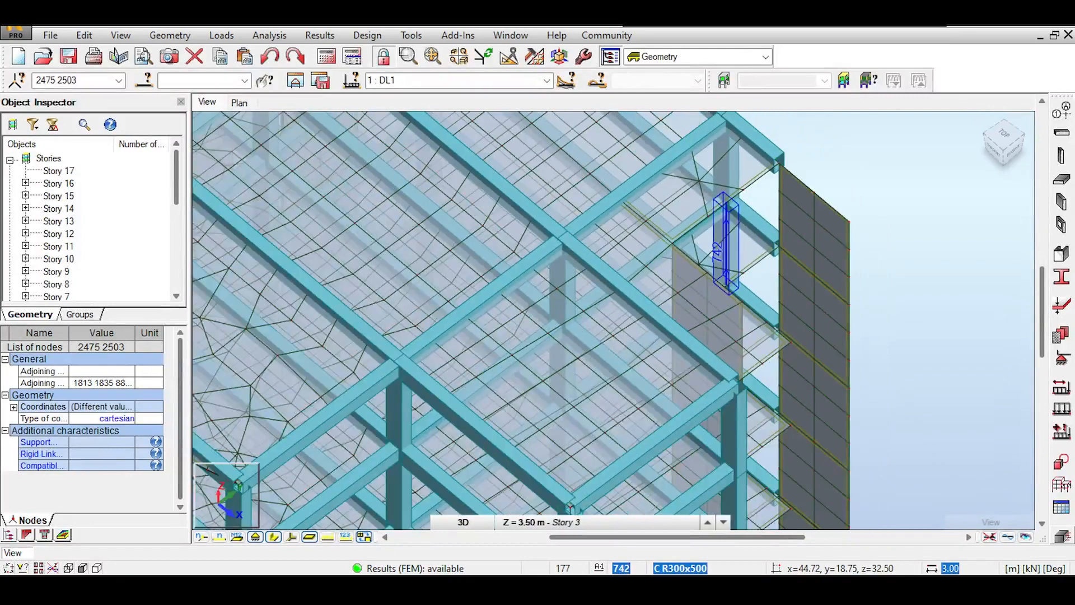
pyautogui.scroll(-3, 720, 246)
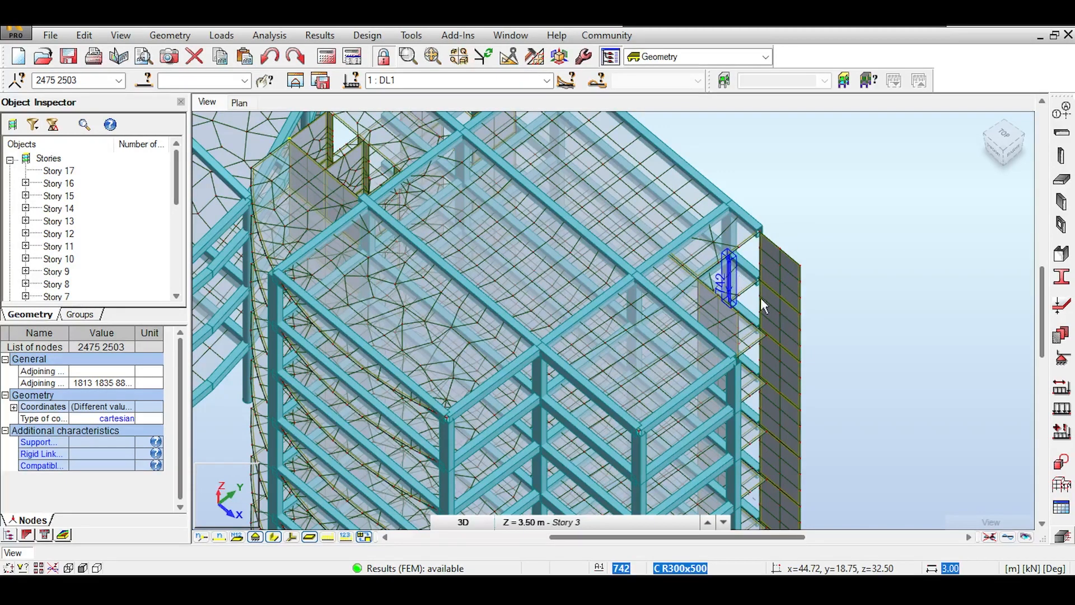
pyautogui.moveTo(760, 299); pyautogui.dragTo(805, 340, button='middle')
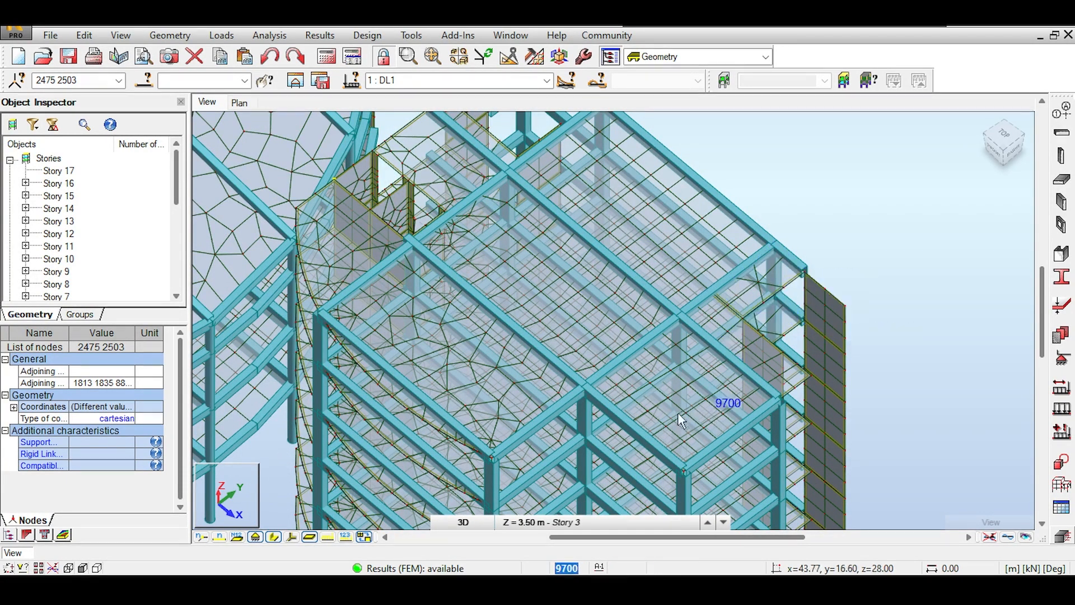
pyautogui.moveTo(682, 349); pyautogui.dragTo(712, 234, button='middle')
pyautogui.moveTo(719, 309); pyautogui.dragTo(697, 134, button='middle')
pyautogui.moveTo(712, 293); pyautogui.dragTo(718, 154, button='middle')
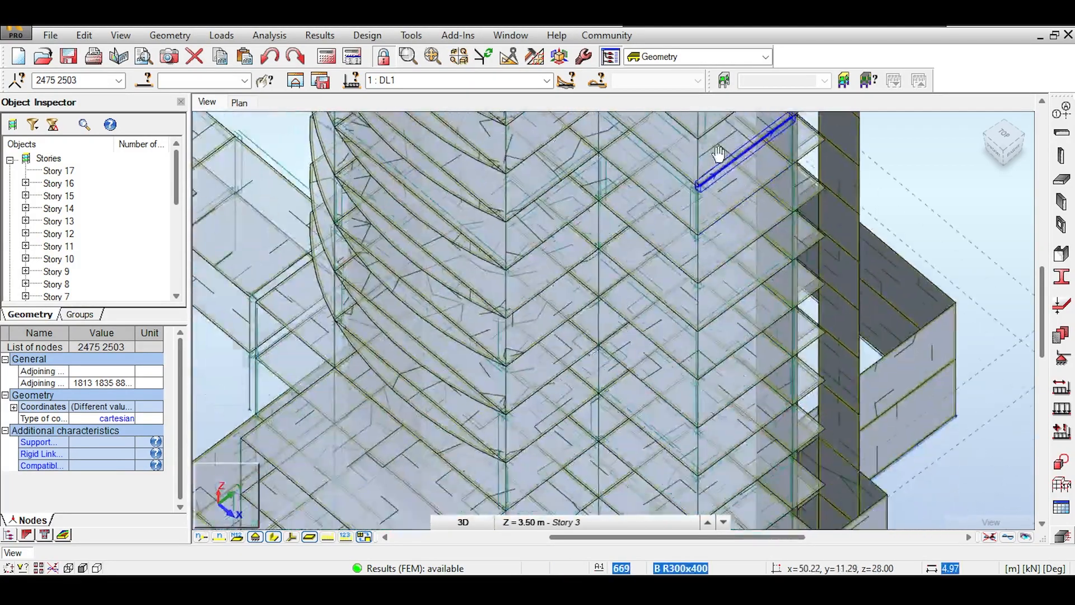
pyautogui.moveTo(694, 260); pyautogui.dragTo(726, 162, button='middle')
pyautogui.moveTo(695, 341); pyautogui.dragTo(727, 203, button='middle')
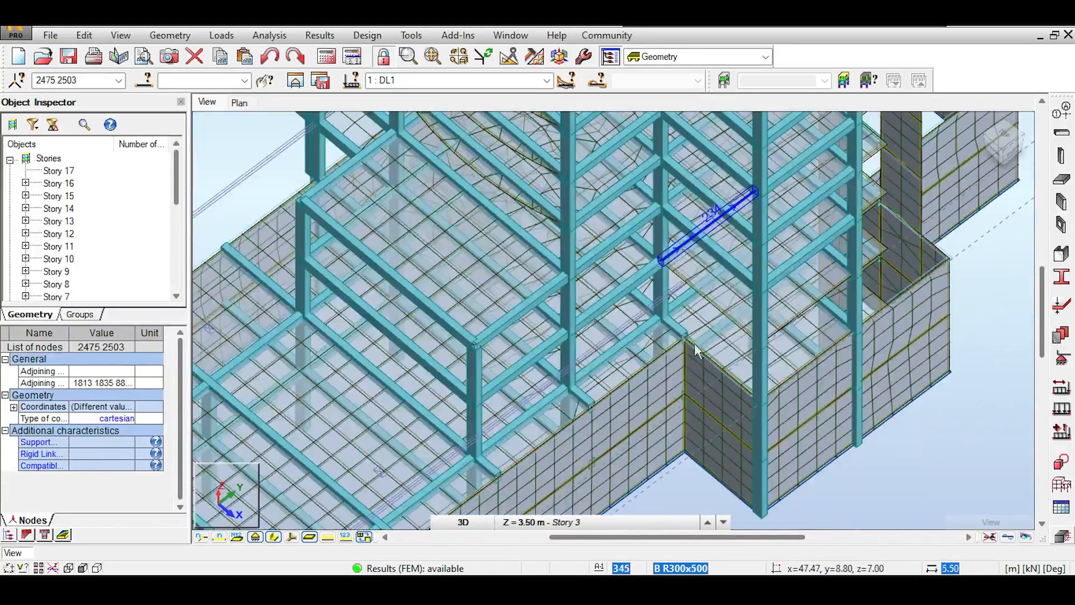
pyautogui.scroll(4, 697, 397)
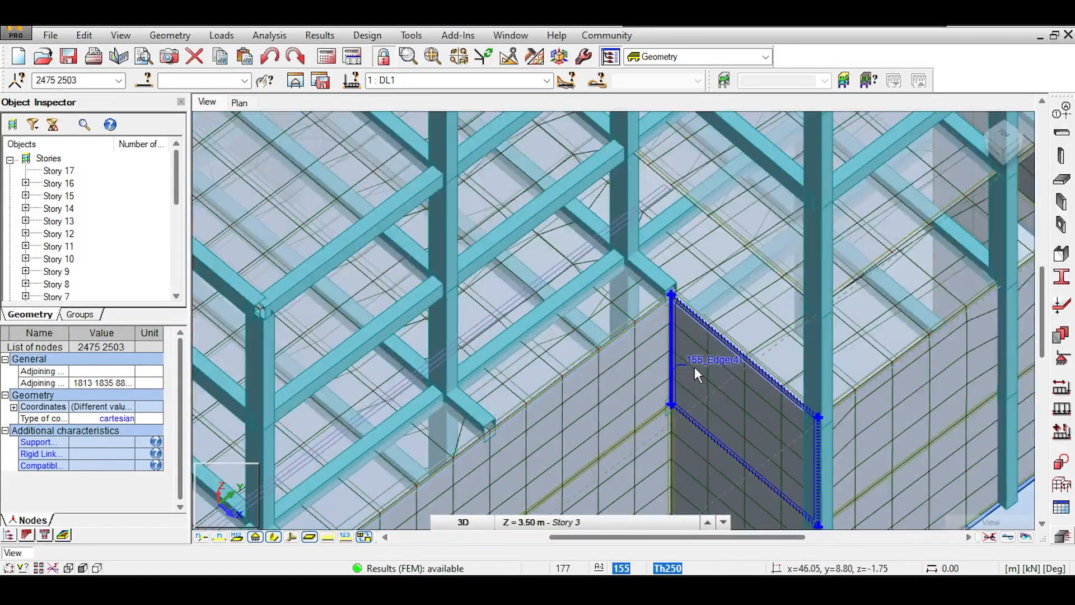
pyautogui.moveTo(691, 362); pyautogui.dragTo(715, 241, button='middle')
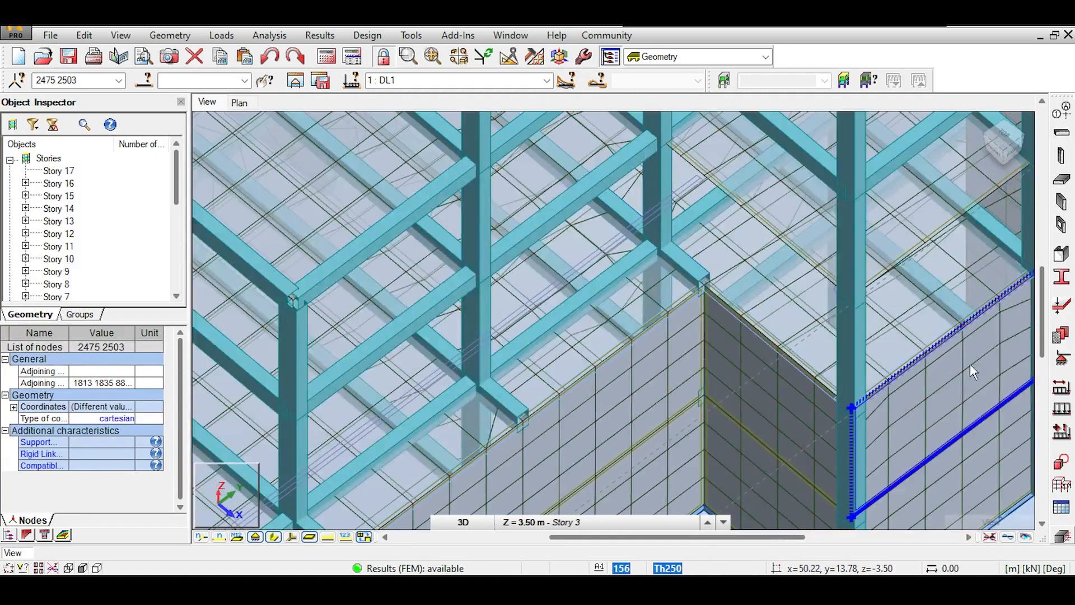
# Step: Set up a new floor panel with thickness Th250, the Shell model, contour definition and the Horizontal slab option off
pyautogui.click(1064, 191)
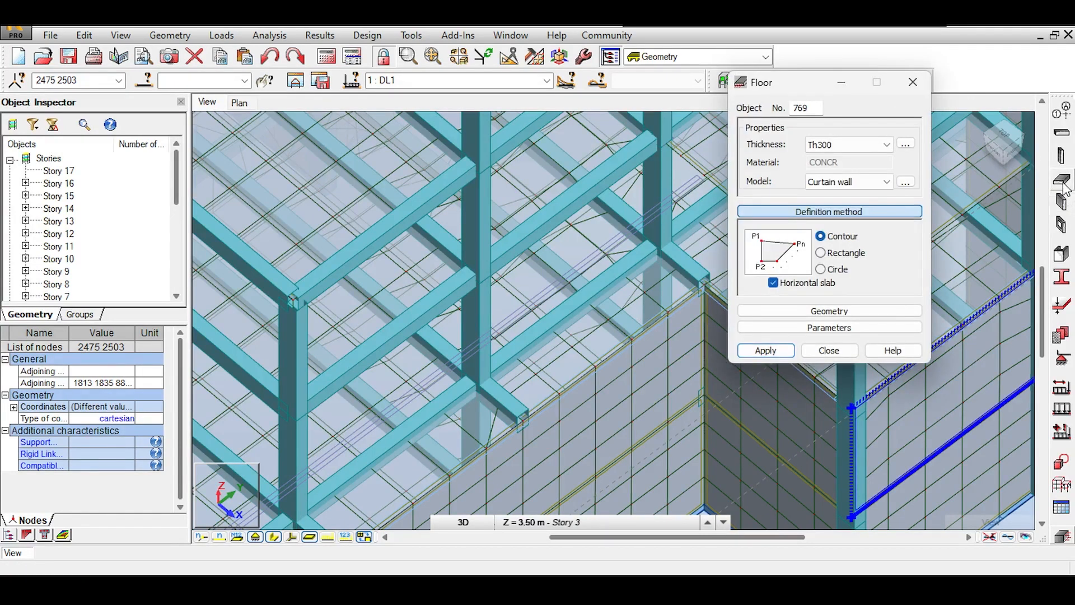
pyautogui.click(827, 181)
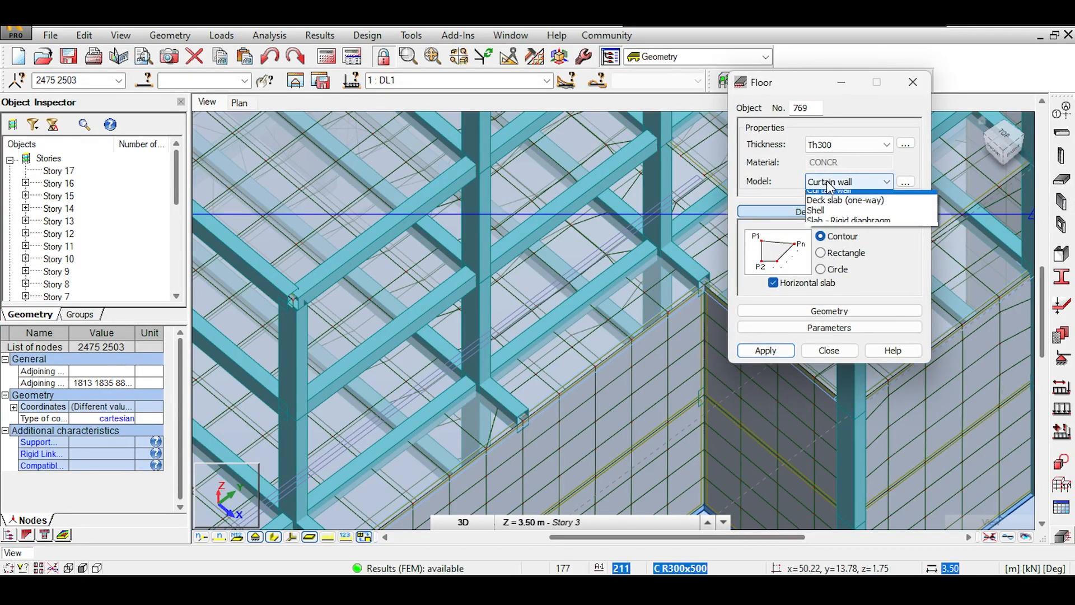
pyautogui.click(837, 217)
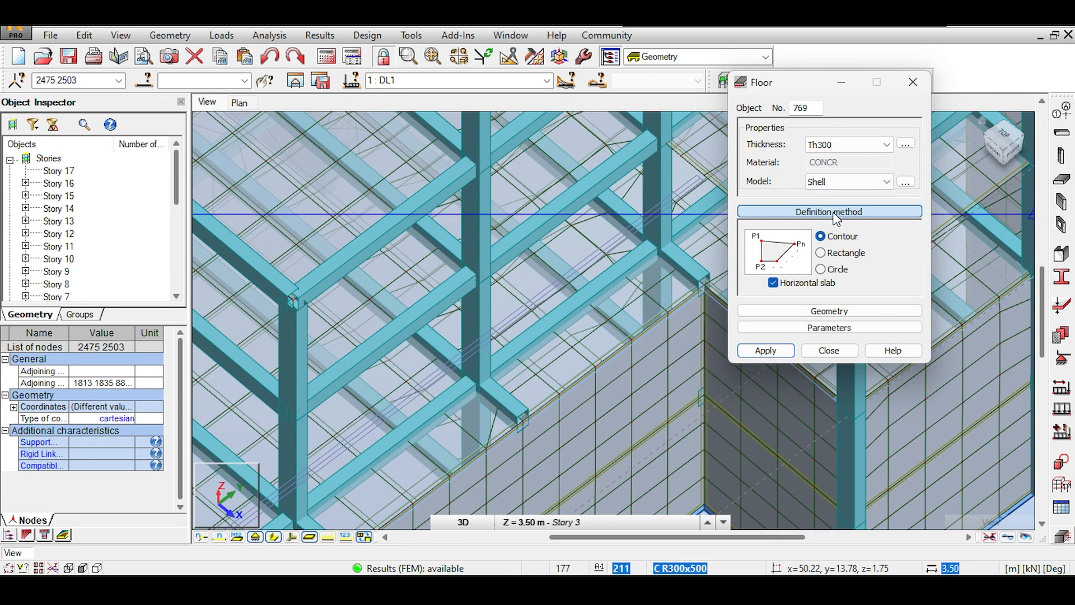
pyautogui.click(825, 253)
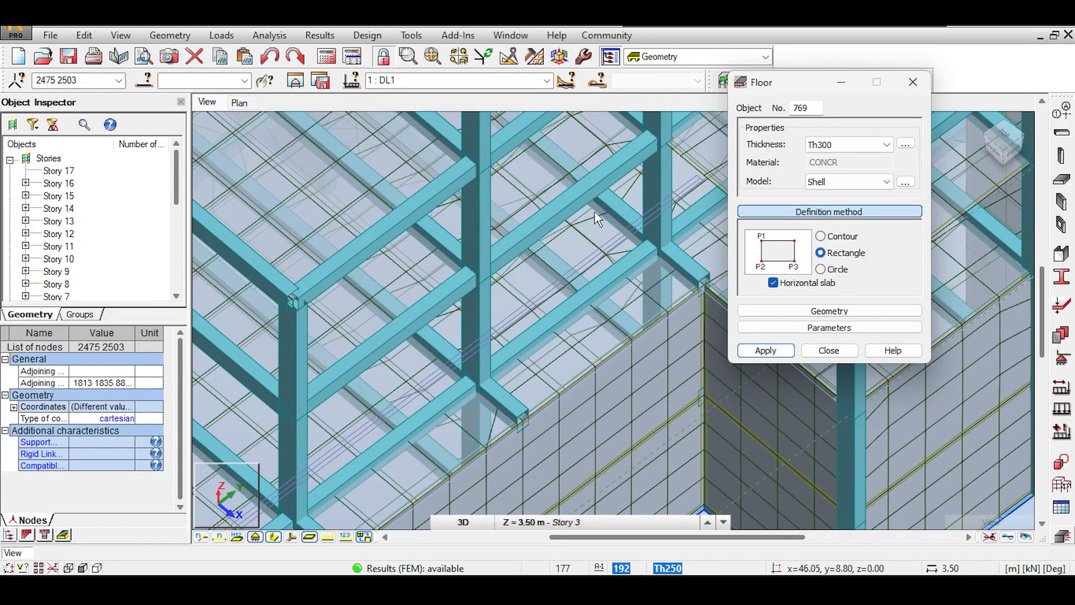
pyautogui.moveTo(596, 206); pyautogui.dragTo(563, 217, button='middle')
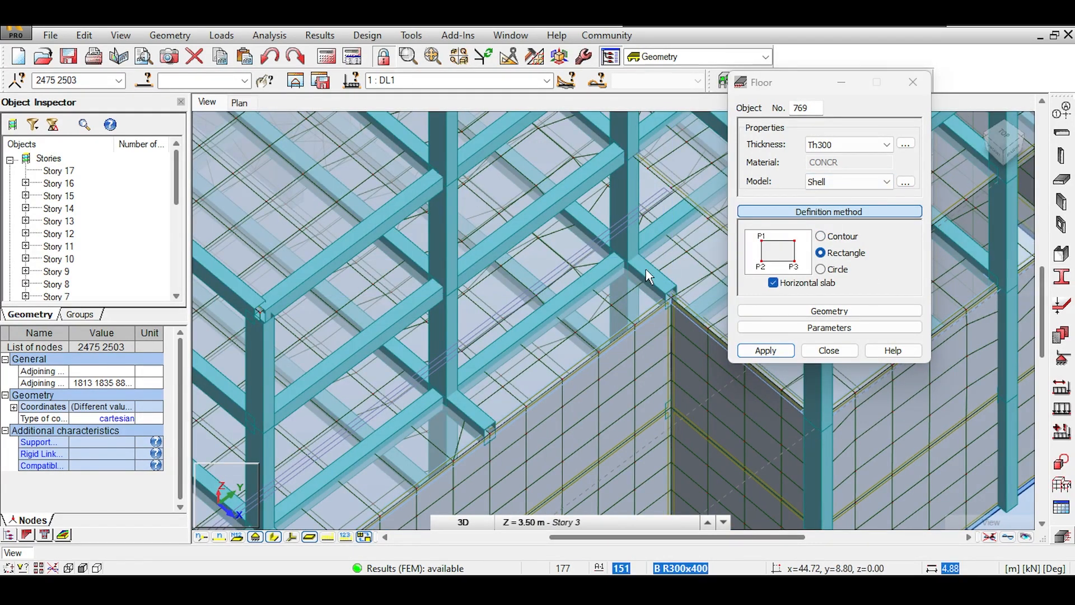
pyautogui.keyDown('shift'); pyautogui.moveTo(644, 271); pyautogui.dragTo(552, 279, button='middle'); pyautogui.keyUp('shift')
pyautogui.click(853, 146)
pyautogui.click(840, 191)
pyautogui.click(576, 386)
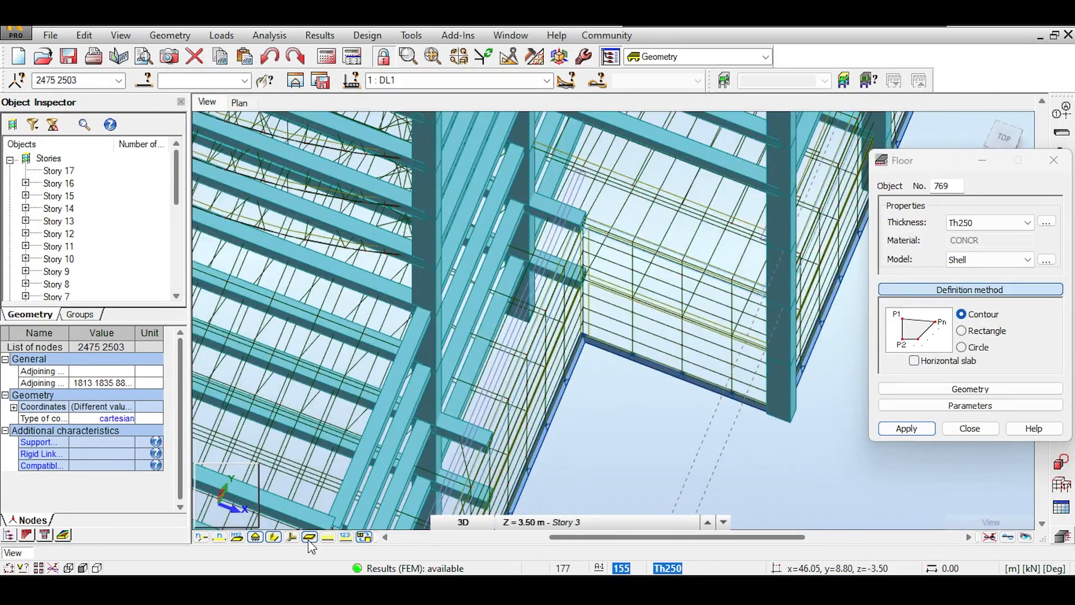
# Step: Turn off the panel interiors and bar section shapes around the recessed corner so the wall corner nodes can be picked
pyautogui.click(309, 538)
pyautogui.keyDown('shift'); pyautogui.moveTo(582, 387); pyautogui.dragTo(560, 325, button='middle'); pyautogui.keyUp('shift')
pyautogui.scroll(4, 560, 348)
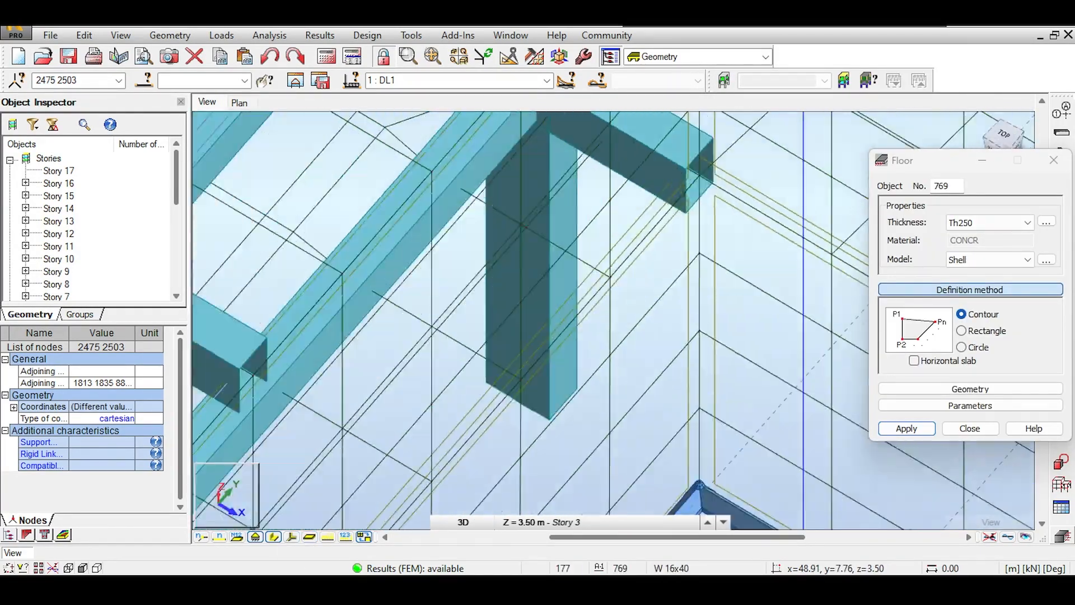
pyautogui.click(273, 537)
pyautogui.click(546, 358)
pyautogui.click(653, 247)
pyautogui.click(544, 242)
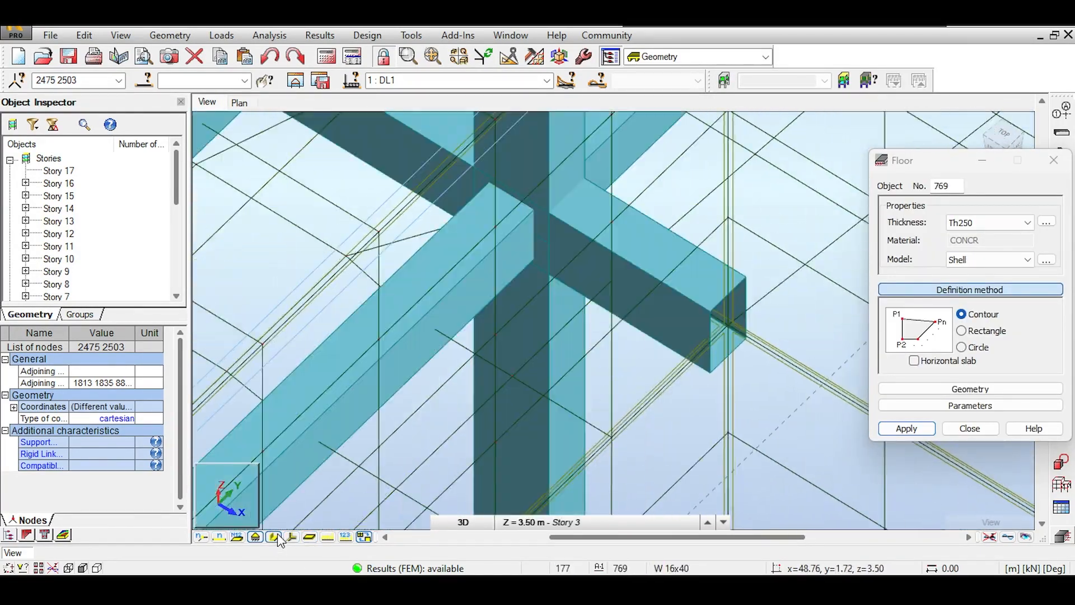
# Step: Draw the narrow Th250 basement wall panel beside the recessed corner, up to z=0.00 m at y=8.80, and turn the panel interiors back on
pyautogui.click(658, 382)
pyautogui.scroll(3, 674, 177)
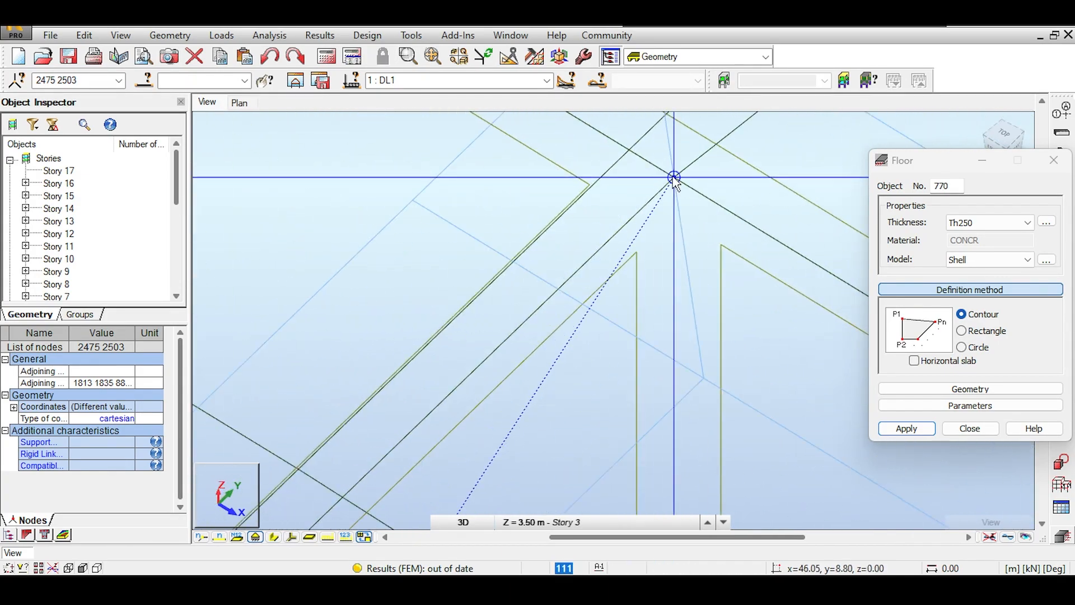
pyautogui.click(674, 178)
pyautogui.scroll(-3, 547, 195)
pyautogui.click(548, 195)
pyautogui.scroll(-3, 577, 381)
pyautogui.click(561, 373)
pyautogui.scroll(-3, 561, 373)
pyautogui.click(309, 537)
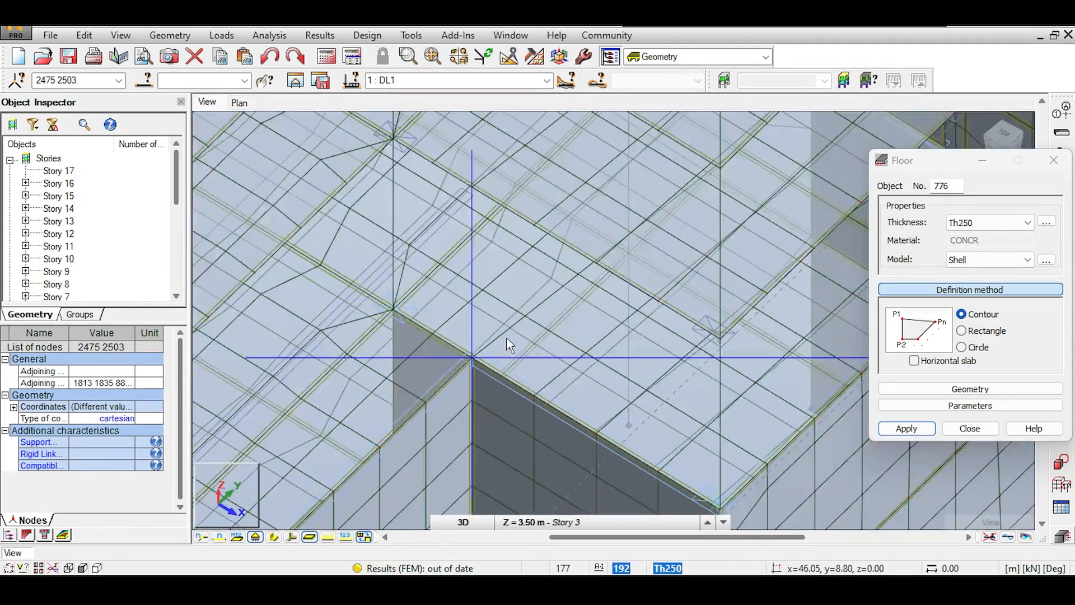
# Step: Draw a Th250 wall panel from x=44.72 to x=50.22 m at y=8.80, spanning z=0.00 to z=3.50 m
pyautogui.scroll(2, 468, 360)
pyautogui.moveTo(662, 419)
pyautogui.mouseDown(button='middle')
pyautogui.moveTo(631, 392)
pyautogui.moveTo(648, 326)
pyautogui.mouseUp(button='middle')
pyautogui.scroll(-2, 648, 326)
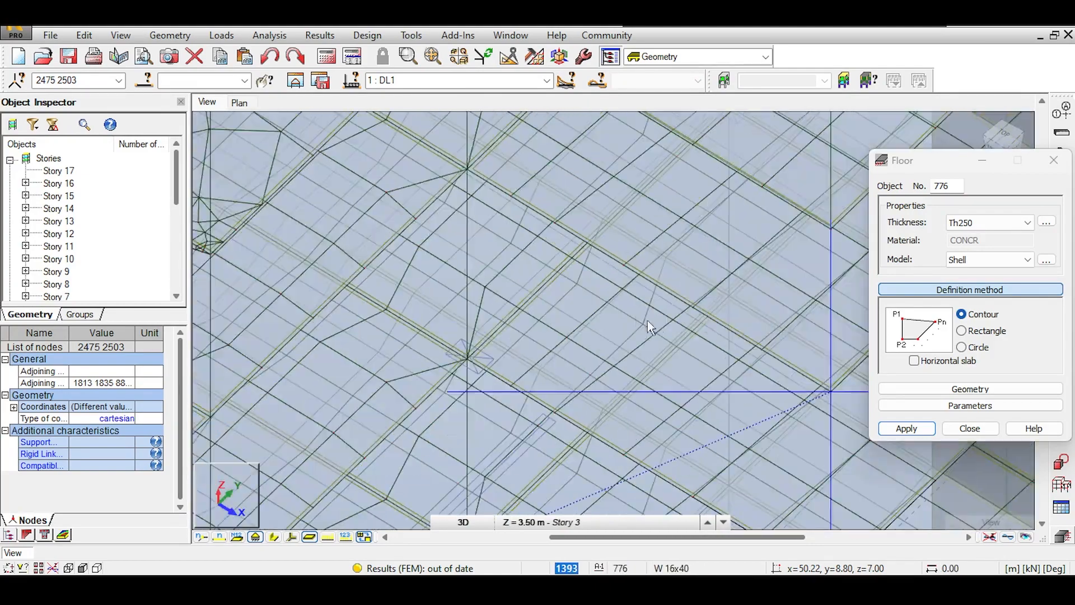
pyautogui.scroll(4, 560, 263)
pyautogui.moveTo(513, 243); pyautogui.dragTo(492, 356, button='middle')
pyautogui.scroll(-3, 492, 356)
pyautogui.scroll(-3, 547, 340)
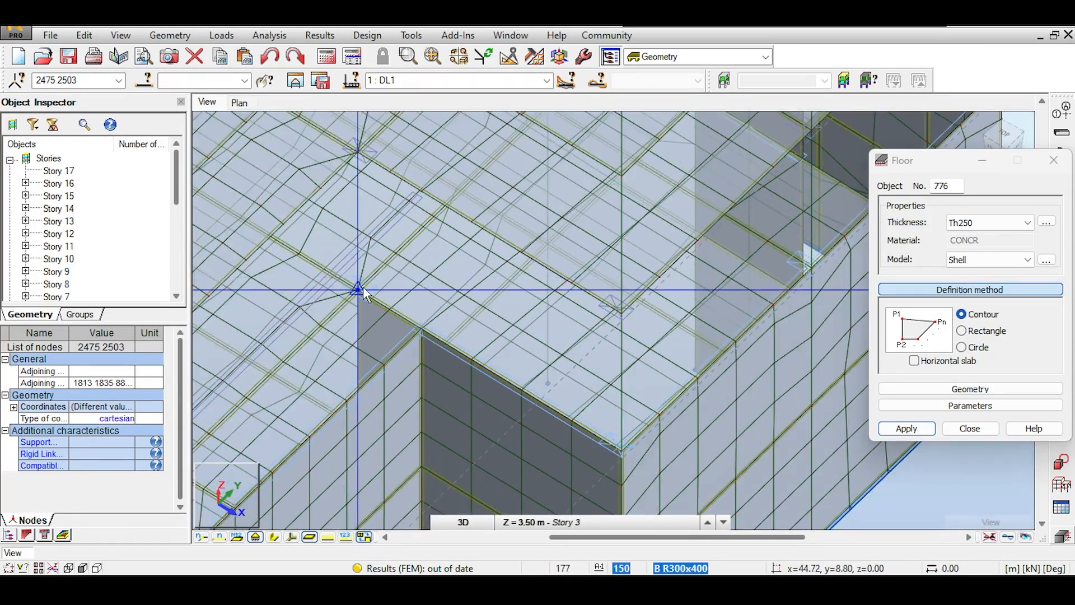
pyautogui.click(363, 294)
pyautogui.scroll(4, 624, 453)
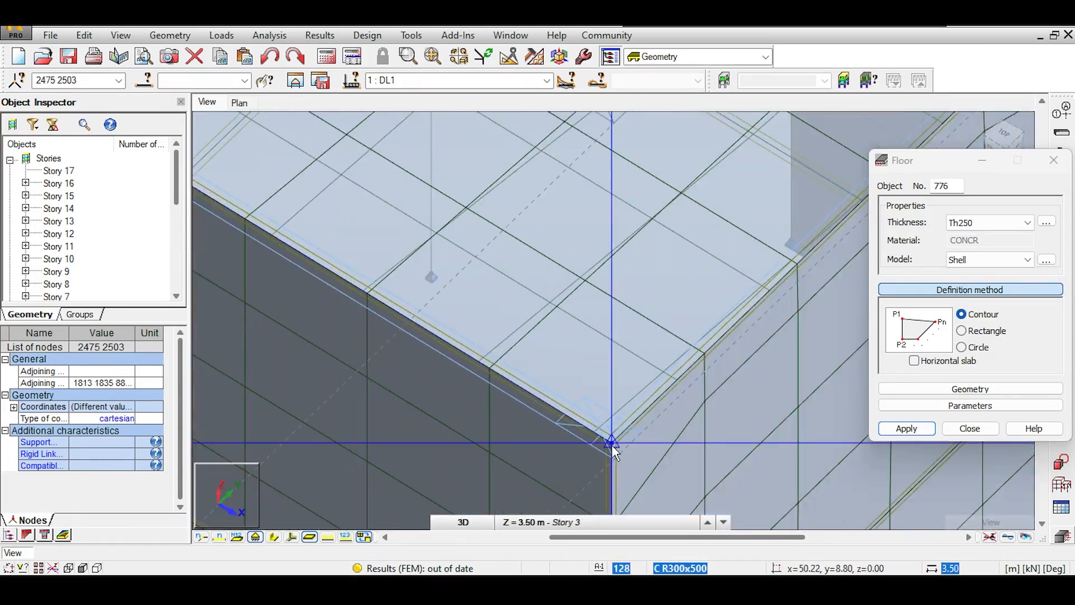
pyautogui.click(611, 444)
pyautogui.scroll(-3, 611, 445)
pyautogui.click(540, 289)
pyautogui.scroll(4, 403, 199)
pyautogui.click(404, 200)
pyautogui.click(399, 379)
pyautogui.scroll(-4, 598, 171)
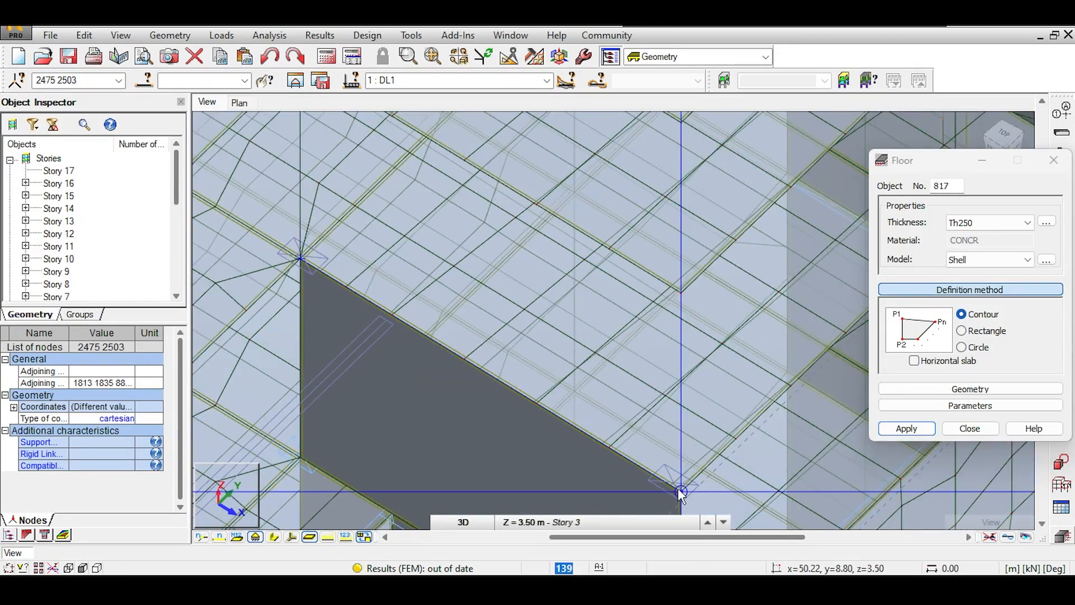
# Step: Draw the next wall panel directly above it, from z=3.50 to z=7.00 m between the same two edges
pyautogui.click(681, 492)
pyautogui.click(682, 296)
pyautogui.scroll(3, 473, 286)
pyautogui.click(472, 287)
pyautogui.scroll(-2, 472, 286)
pyautogui.click(462, 396)
pyautogui.scroll(-3, 493, 403)
# Step: Continue the wall upward from z=7.00 m with one-story panels, including the panel that starts at z=13.00 m
pyautogui.click(548, 358)
pyautogui.moveTo(438, 269); pyautogui.dragTo(581, 373, button='middle')
pyautogui.click(368, 262)
pyautogui.click(366, 118)
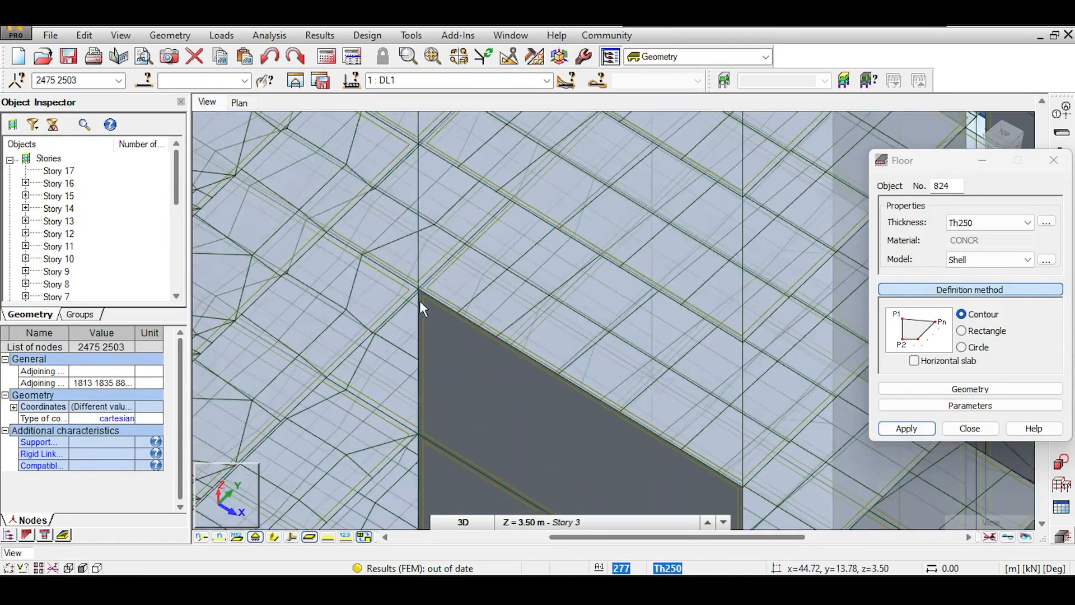
pyautogui.click(695, 314)
pyautogui.click(370, 118)
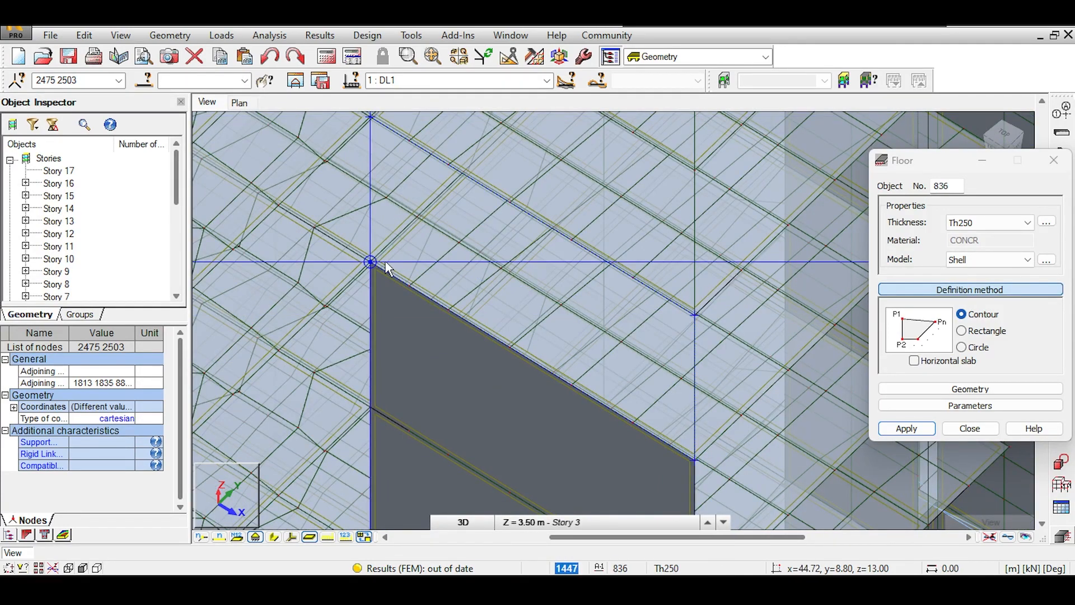
pyautogui.click(371, 262)
# Step: Add the next one-story panel on the same wall, with its upper edge at z=19.00 m
pyautogui.moveTo(481, 162); pyautogui.dragTo(461, 342, button='middle')
pyautogui.click(674, 494)
pyautogui.click(674, 347)
pyautogui.click(352, 152)
pyautogui.click(351, 296)
pyautogui.scroll(-1, 465, 146)
# Step: Draw the wall panel for the story from z=19.00 to z=22.00 m
pyautogui.moveTo(466, 146); pyautogui.dragTo(417, 286, button='middle')
pyautogui.click(593, 456)
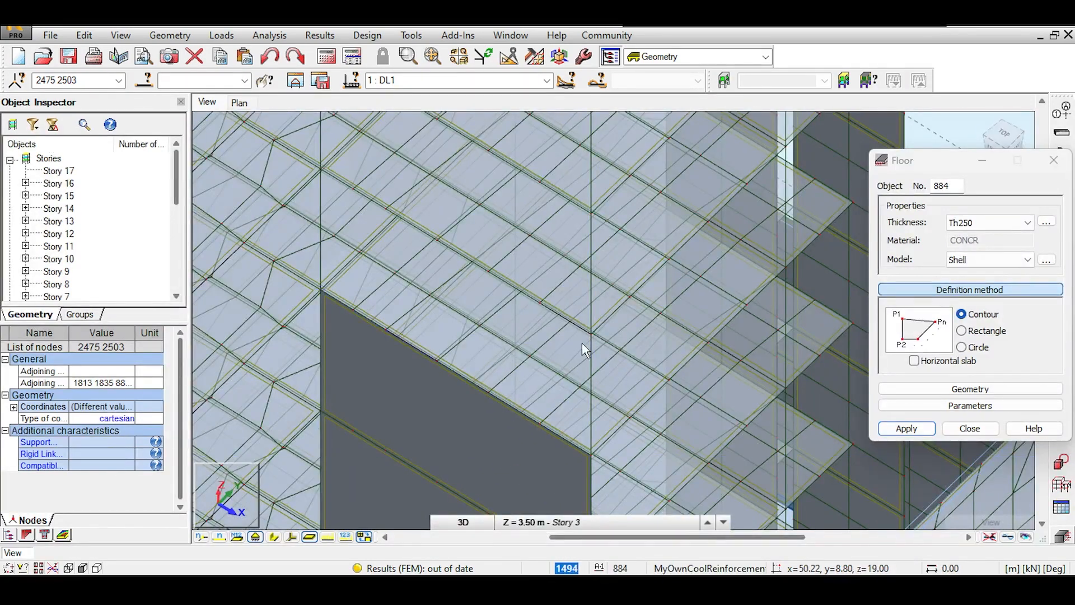
pyautogui.click(593, 335)
pyautogui.click(322, 171)
pyautogui.click(322, 291)
# Step: Draw the wall panel for the story from z=22.00 to z=25.00 m
pyautogui.moveTo(389, 173); pyautogui.dragTo(394, 315, button='middle')
pyautogui.click(598, 477)
pyautogui.click(327, 311)
pyautogui.click(598, 477)
# Step: Extend the wall with one-story panels from z=25.00 up to z=31.00 m
pyautogui.moveTo(481, 223); pyautogui.dragTo(481, 345, button='middle')
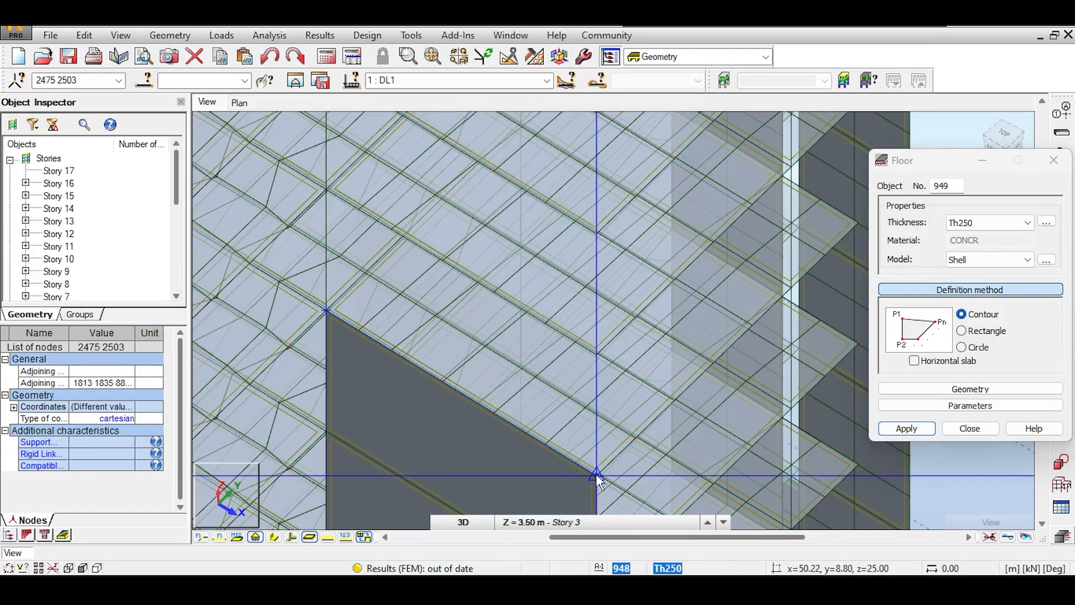
pyautogui.click(598, 477)
pyautogui.click(598, 356)
pyautogui.click(327, 190)
pyautogui.click(327, 312)
pyautogui.click(598, 477)
pyautogui.moveTo(392, 224); pyautogui.dragTo(407, 376, button='middle')
# Step: Draw the wall panel for the story from z=31.00 to z=34.00 m
pyautogui.click(343, 295)
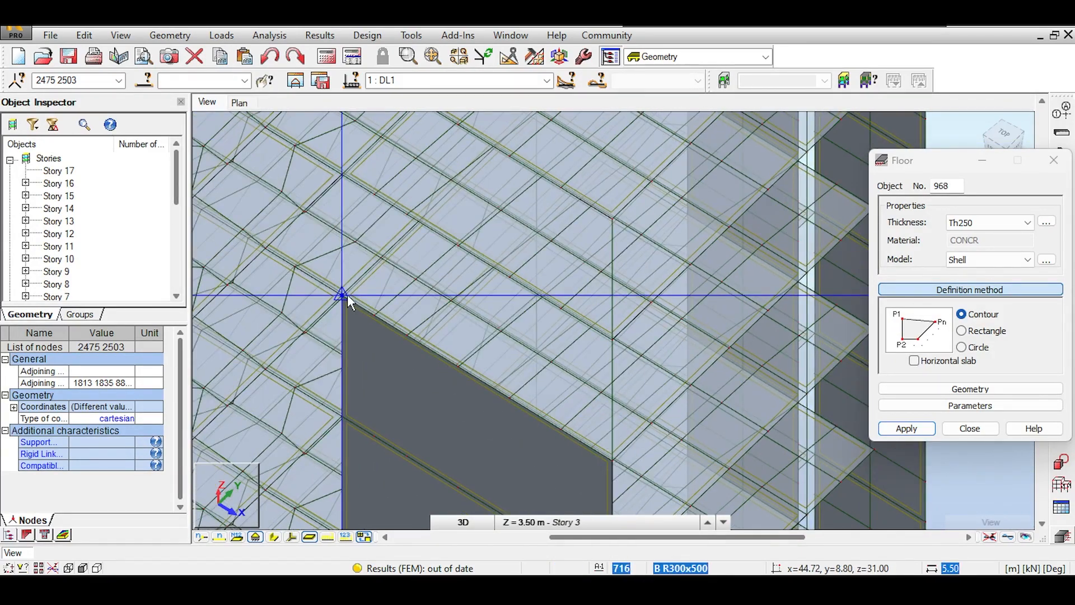
pyautogui.click(612, 460)
pyautogui.click(612, 340)
pyautogui.click(342, 175)
pyautogui.click(342, 295)
# Step: Draw the topmost wall panel from z=34.00 to z=37.00 m and finish defining floor panels
pyautogui.moveTo(412, 257); pyautogui.dragTo(370, 388, button='middle')
pyautogui.click(300, 305)
pyautogui.click(570, 349)
pyautogui.click(300, 184)
pyautogui.click(300, 306)
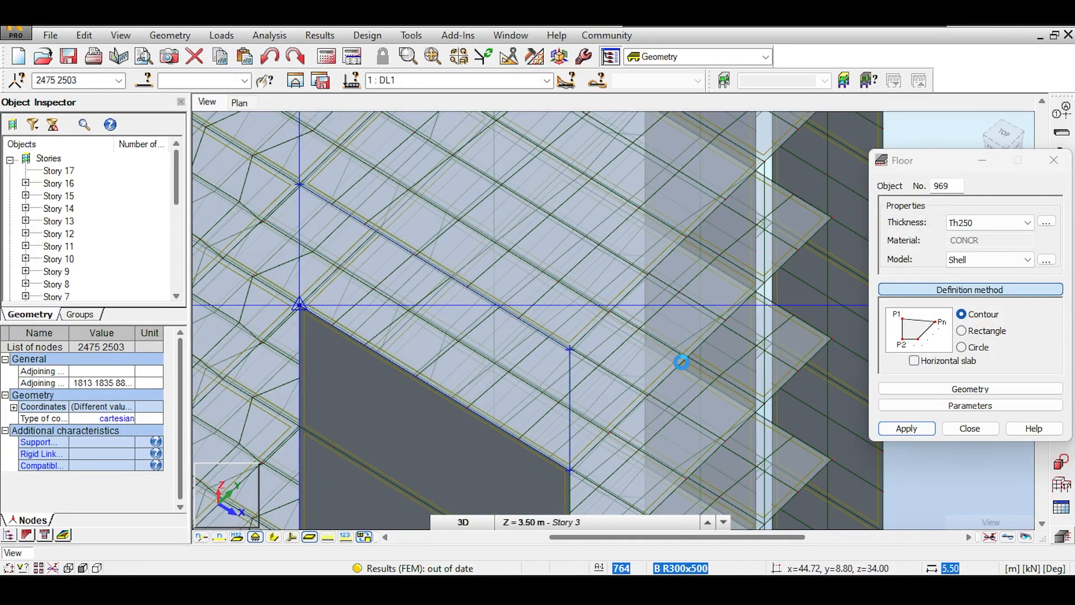
pyautogui.scroll(-3, 672, 365)
pyautogui.click(991, 429)
pyautogui.click(623, 521)
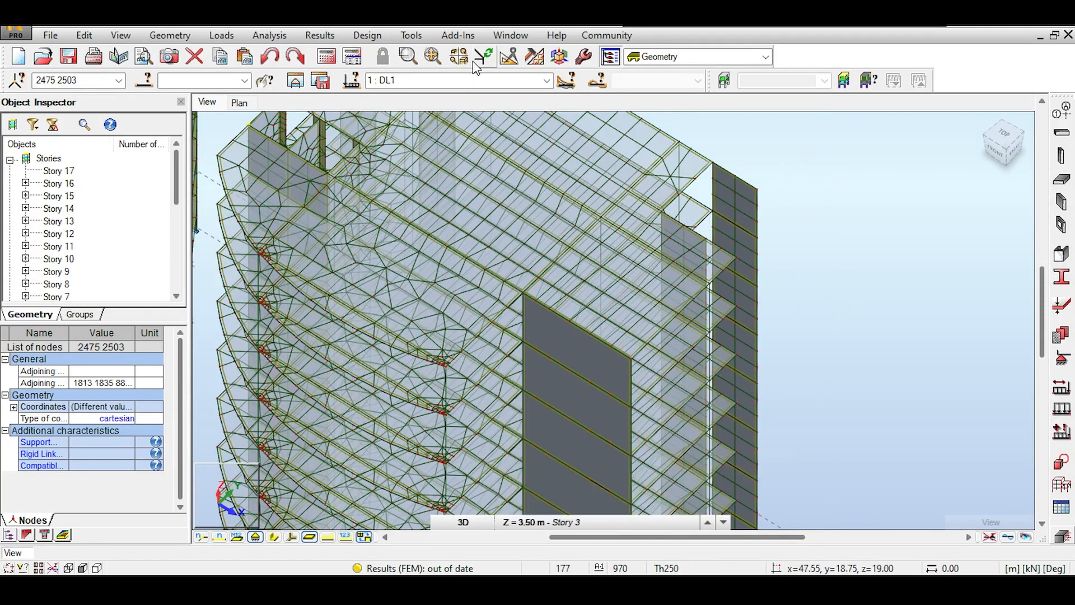
# Step: Delete the existing finite element mesh and rerun the structural analysis with the new wall panels
pyautogui.click(534, 58)
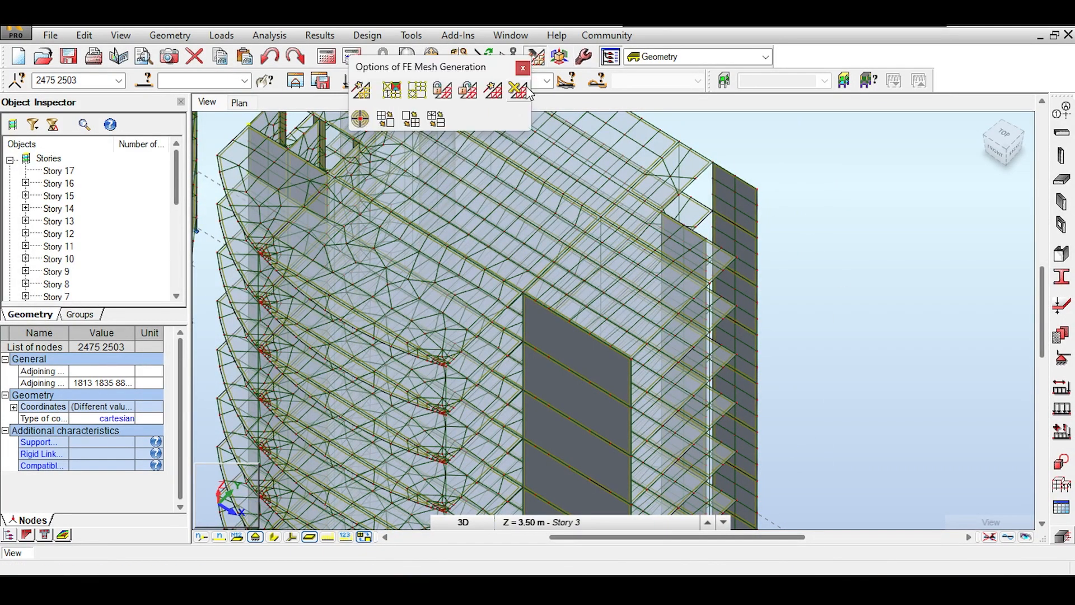
pyautogui.click(518, 89)
pyautogui.click(580, 330)
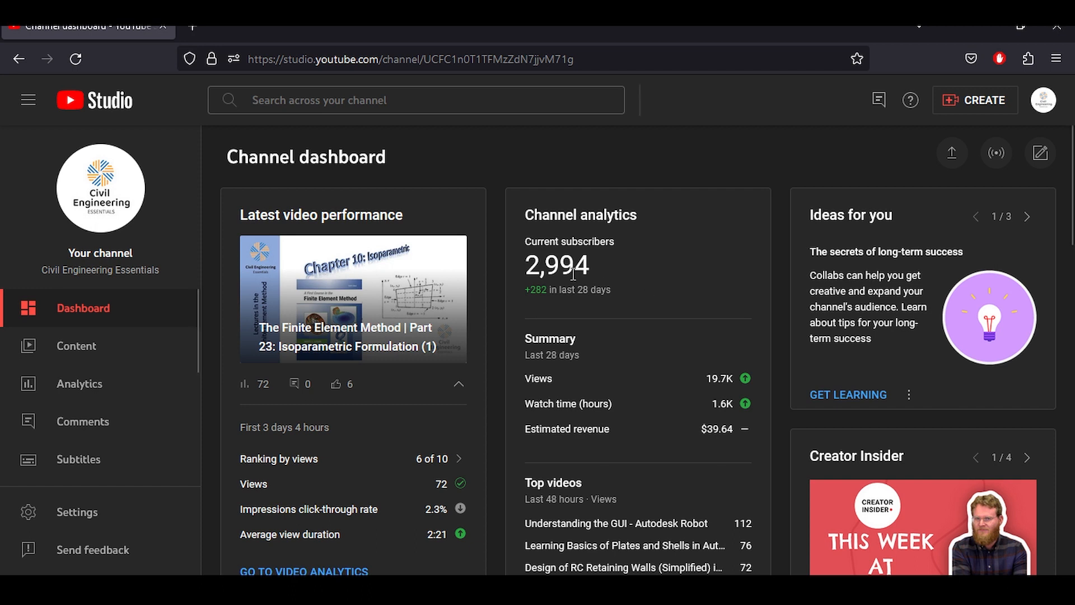
pyautogui.moveTo(594, 273); pyautogui.dragTo(528, 254)
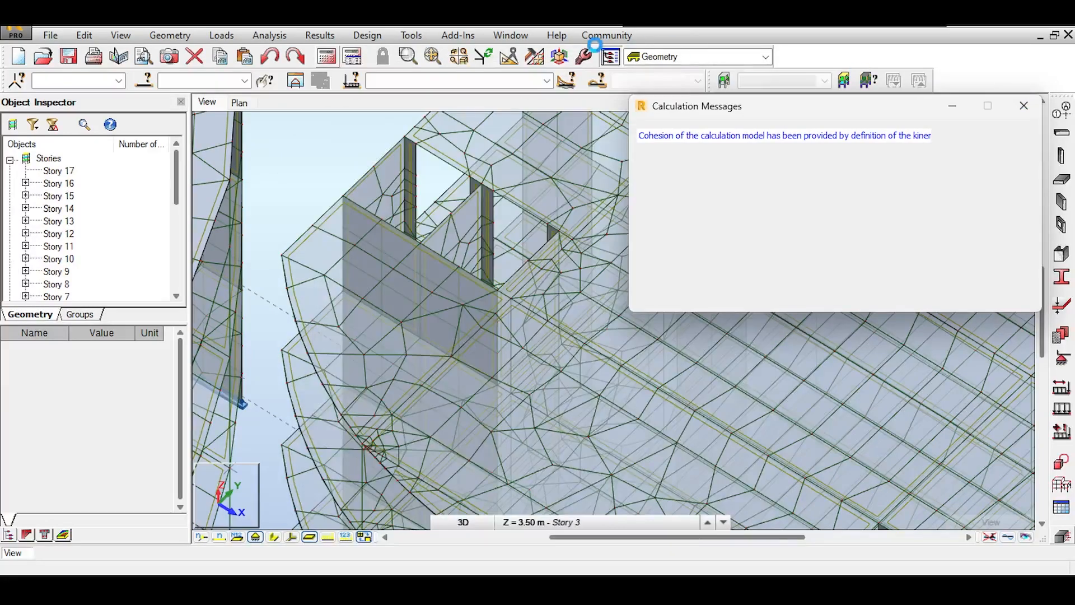
# Step: Select node 2811 at the top outer corner of the core wall and open the nodal displacement results
pyautogui.click(350, 201)
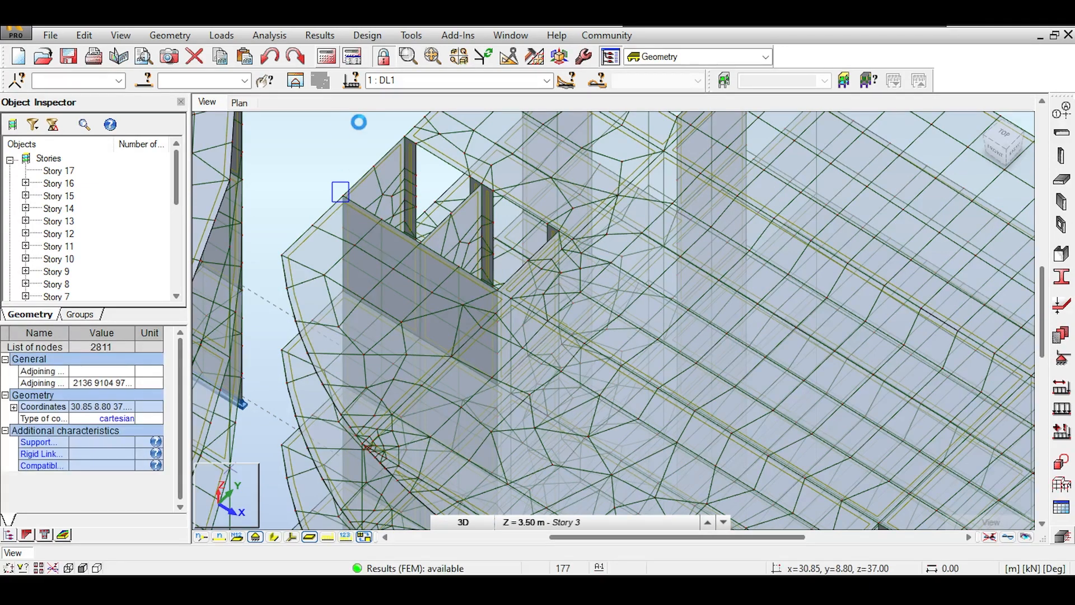
pyautogui.click(319, 35)
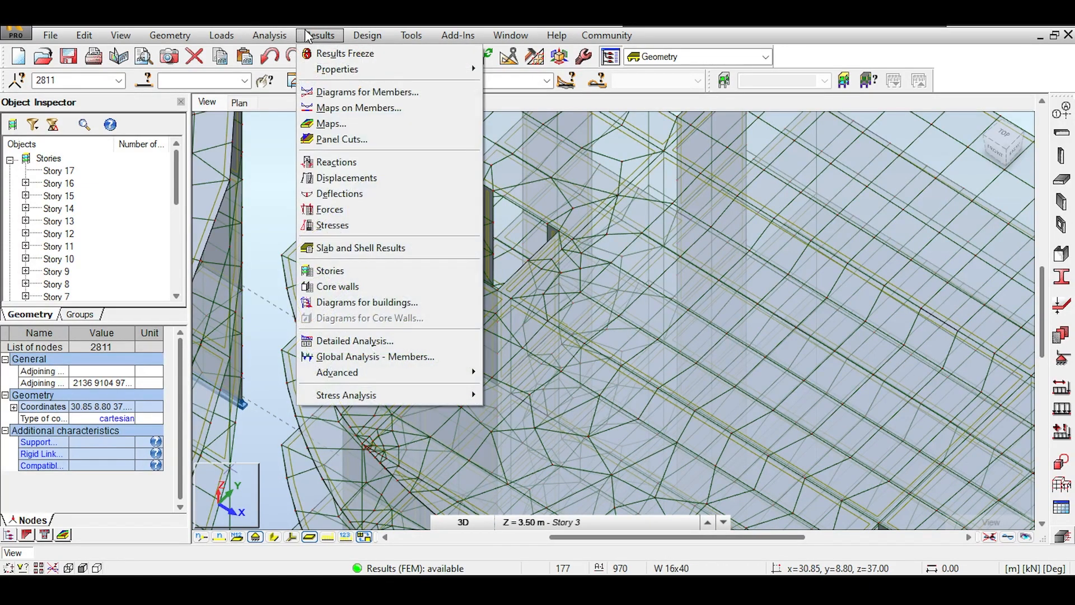
pyautogui.moveTo(288, 36)
pyautogui.moveTo(235, 34)
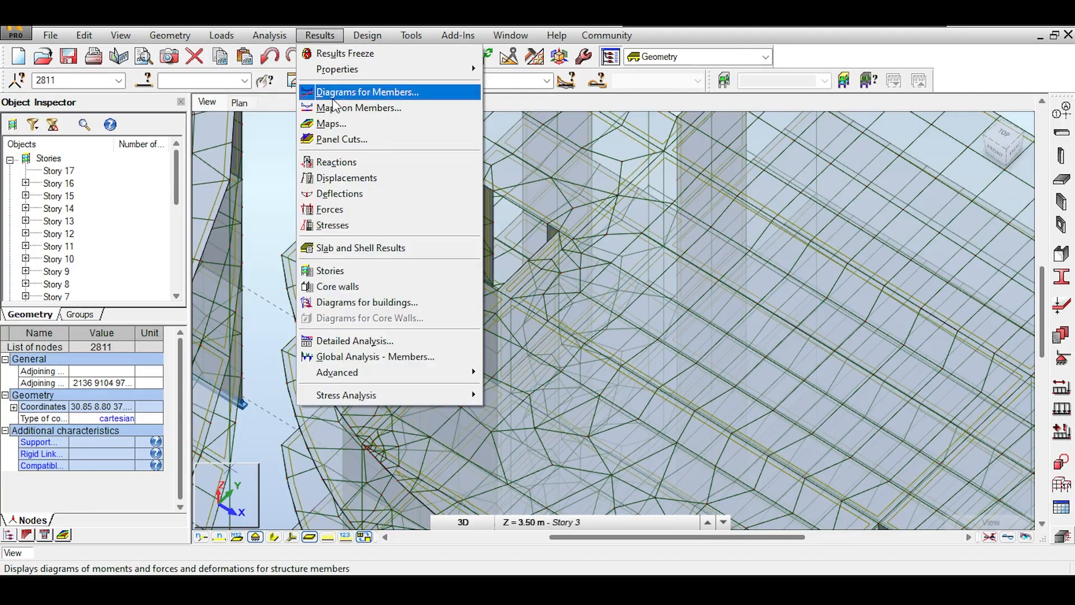
pyautogui.click(336, 178)
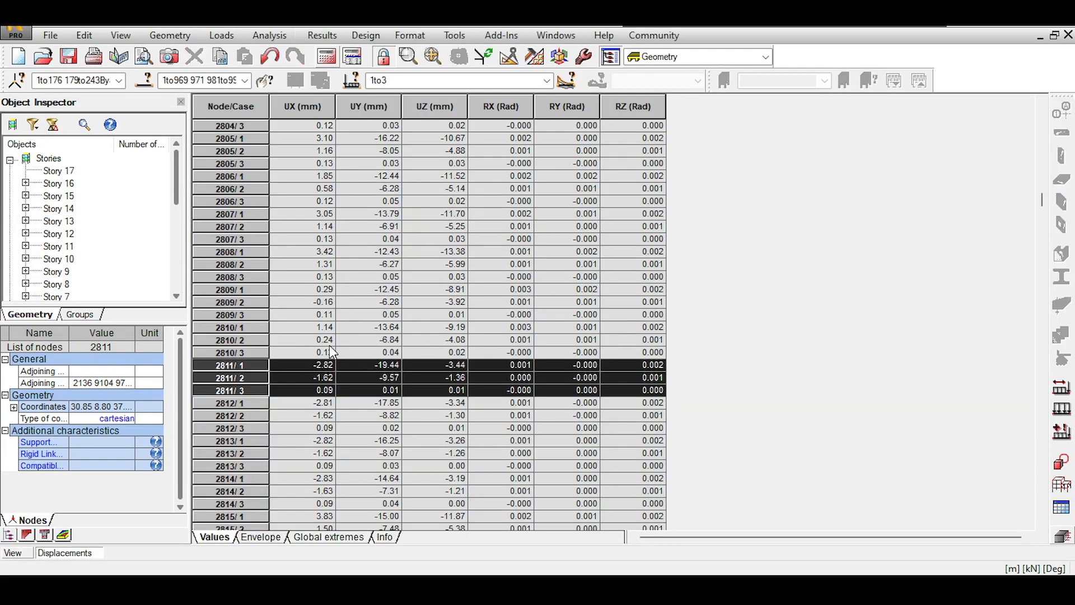
# Step: Compare the UX and UY displacements of node 2811 under load case 1
pyautogui.click(324, 363)
pyautogui.click(235, 366)
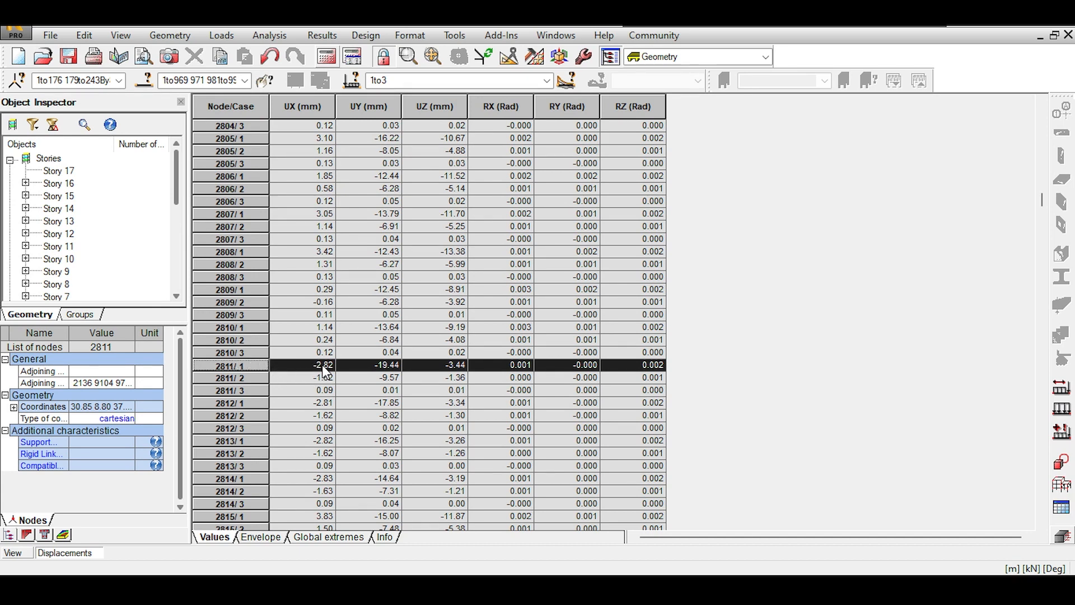
pyautogui.click(357, 367)
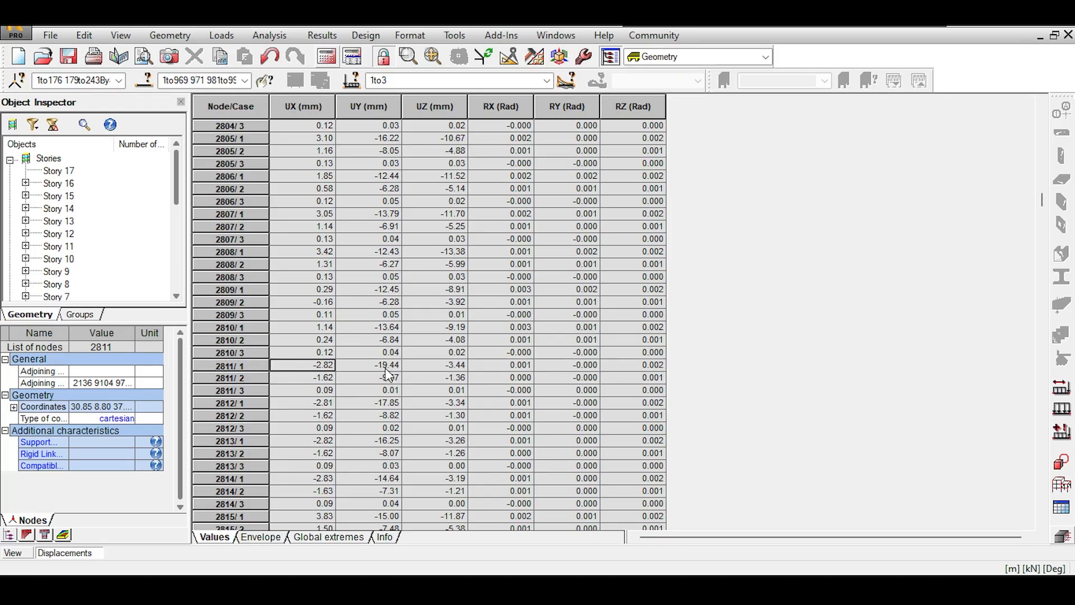
pyautogui.click(323, 368)
pyautogui.click(344, 368)
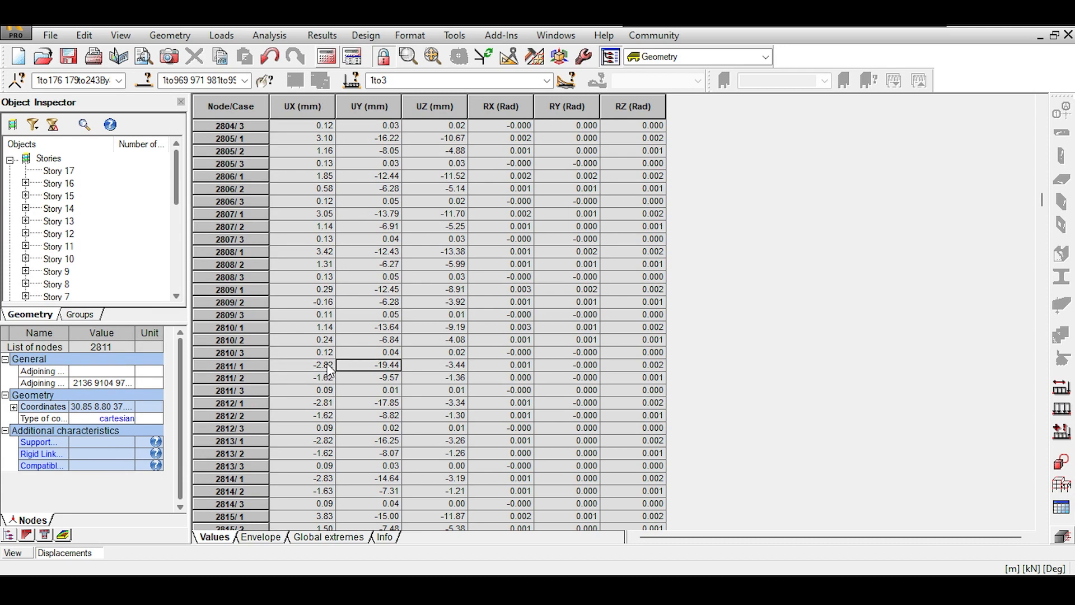
pyautogui.click(328, 370)
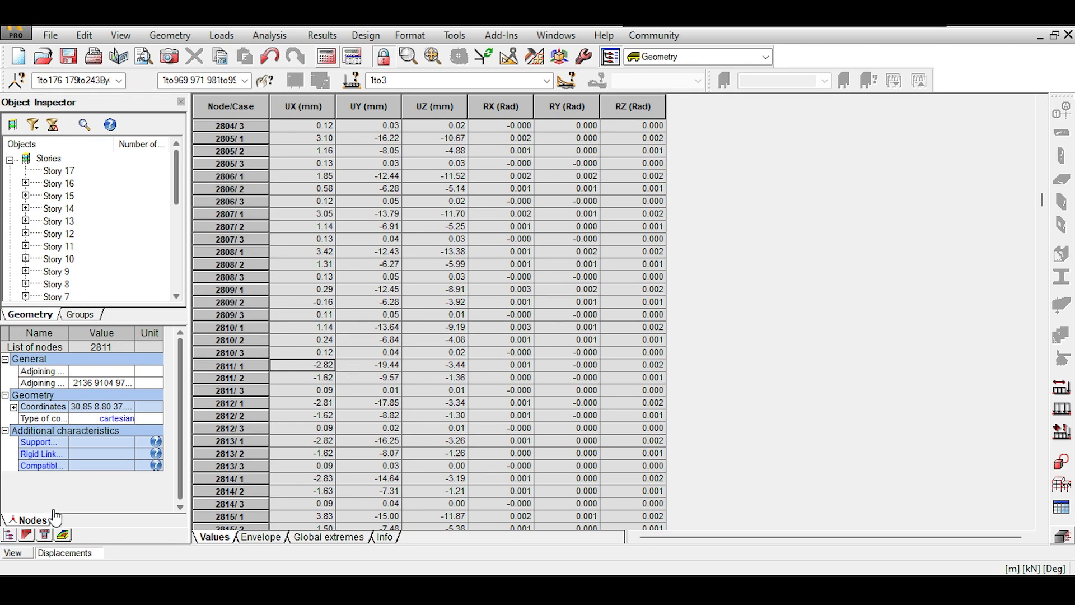
# Step: Draw a large loop around the horizontal axis and the strip in the quartered rectangle sketch in Paint, and return to the structural model
pyautogui.click(23, 551)
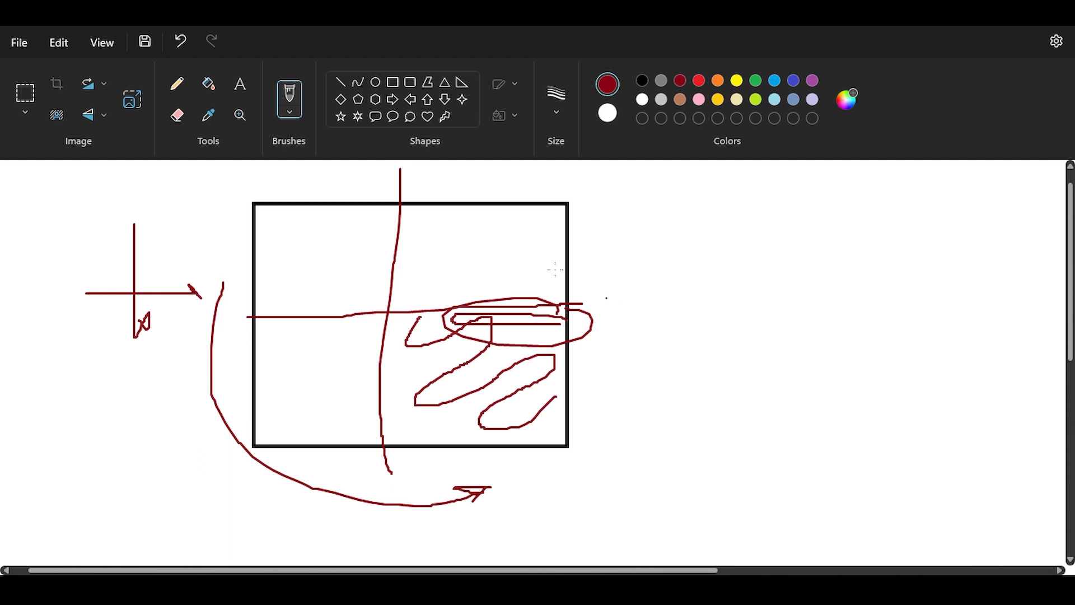
pyautogui.moveTo(591, 309)
pyautogui.mouseDown()
pyautogui.moveTo(448, 274)
pyautogui.moveTo(582, 371)
pyautogui.moveTo(536, 303)
pyautogui.mouseUp()
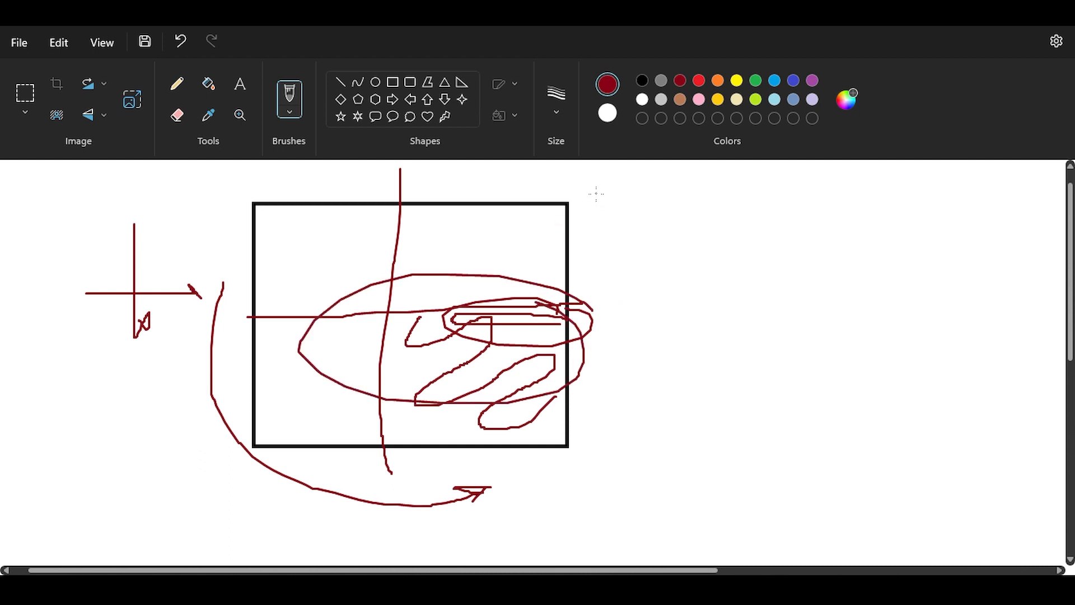
pyautogui.moveTo(553, 180); pyautogui.dragTo(566, 268)
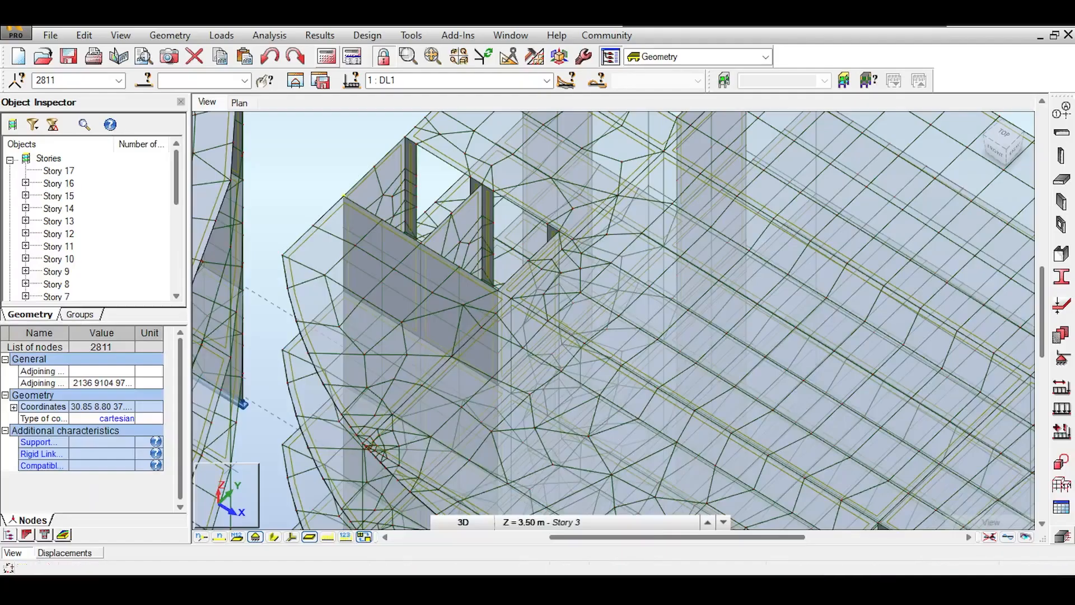
pyautogui.click(594, 521)
pyautogui.click(552, 453)
# Step: Inspect the new meshed wall panels and display the deformation of the whole model
pyautogui.scroll(4, 817, 305)
pyautogui.moveTo(839, 300); pyautogui.dragTo(449, 201, button='middle')
pyautogui.moveTo(529, 406); pyautogui.dragTo(686, 297, button='middle')
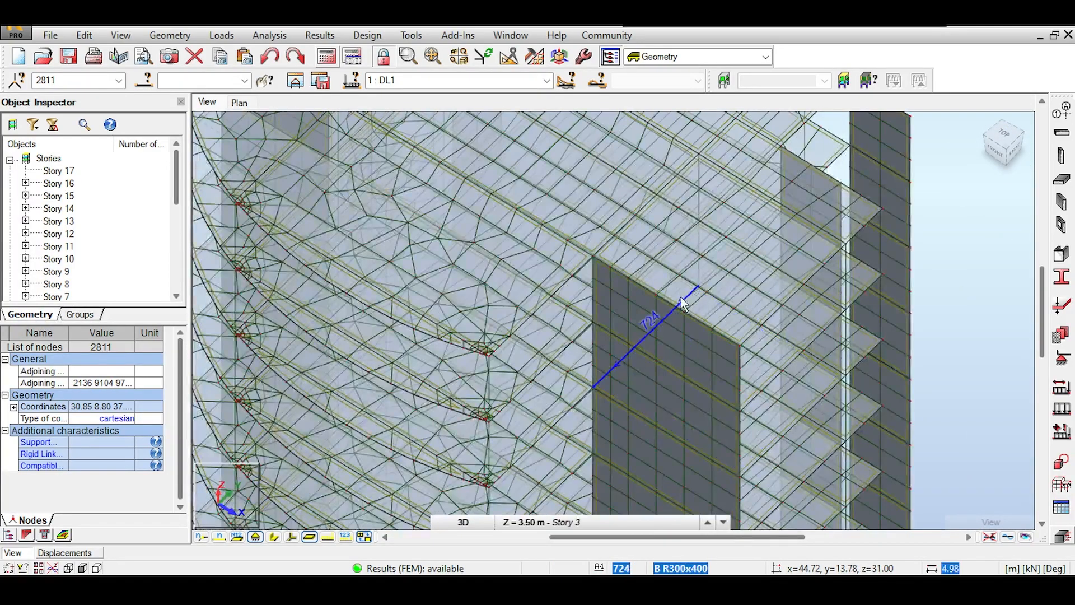
pyautogui.scroll(2, 676, 297)
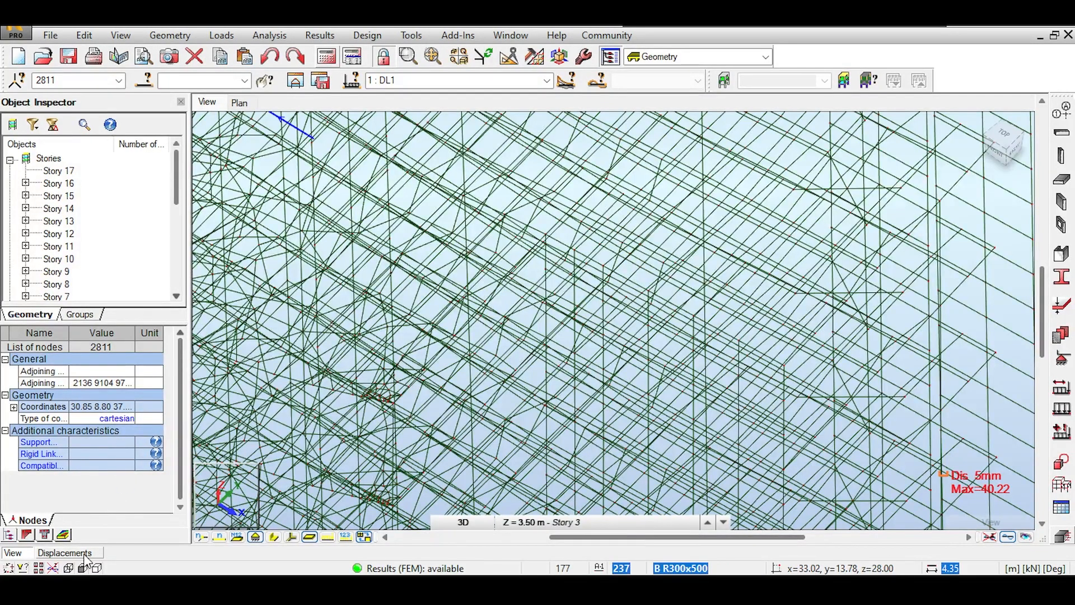
# Step: Recheck the UY displacement of node 2811 for load case 1, and view the deformed model from above
pyautogui.click(84, 555)
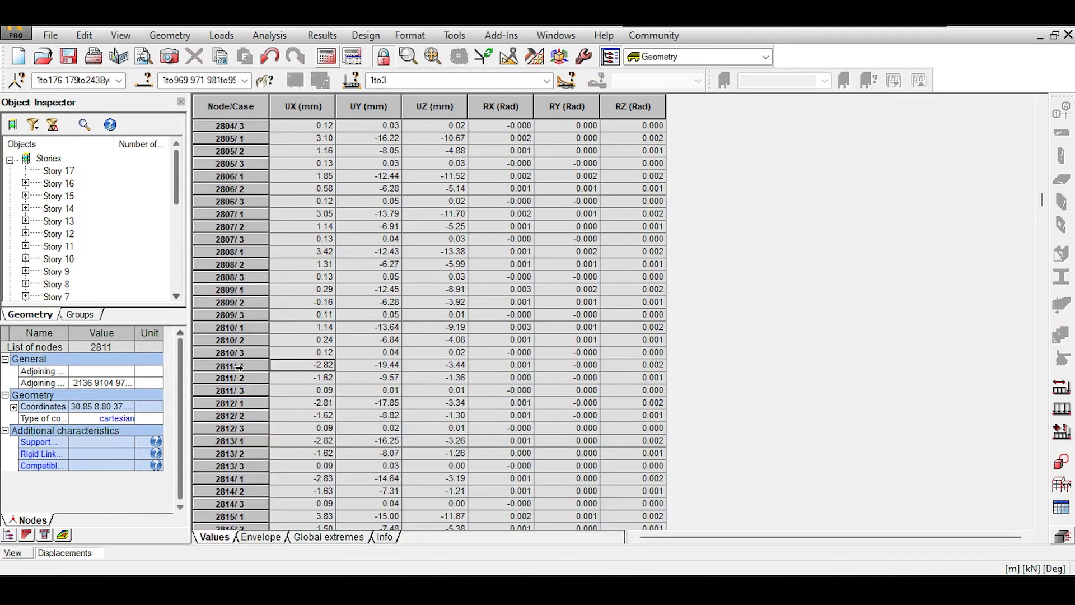
pyautogui.click(240, 367)
pyautogui.click(369, 365)
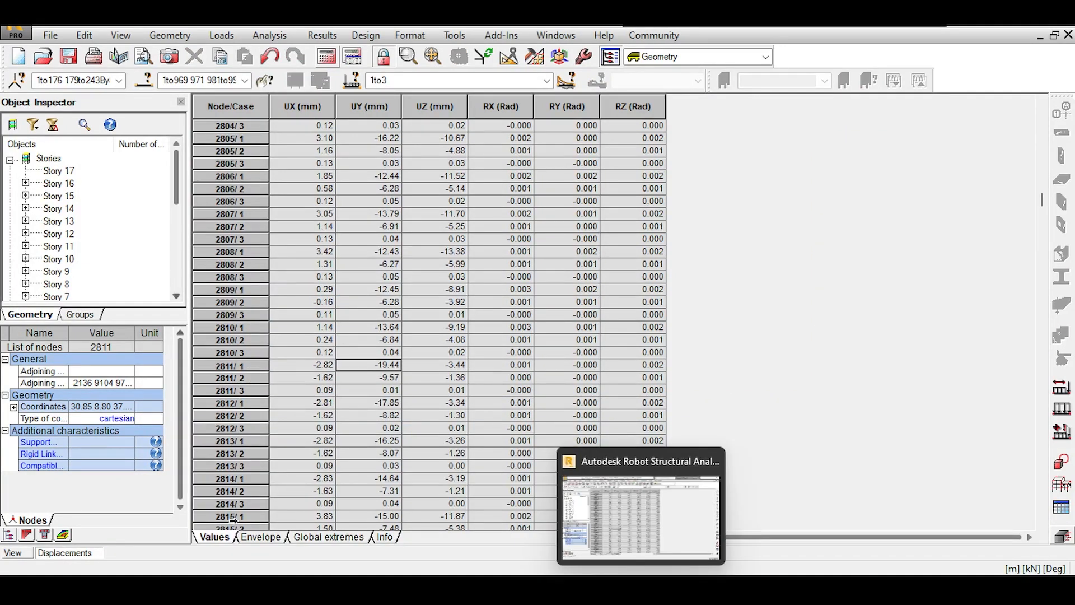
pyautogui.click(14, 553)
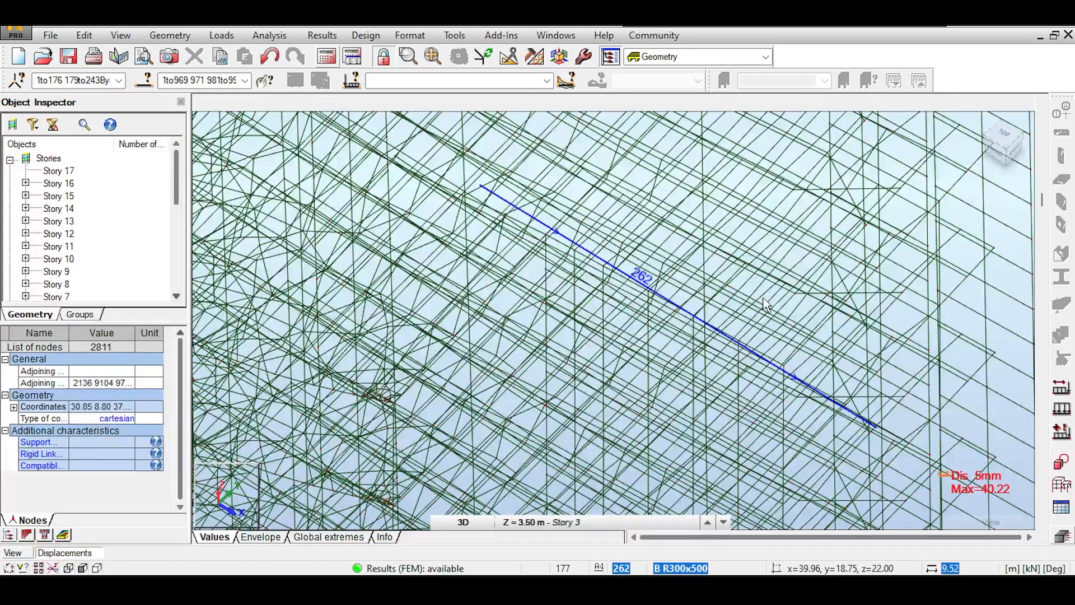
pyautogui.scroll(-3, 643, 277)
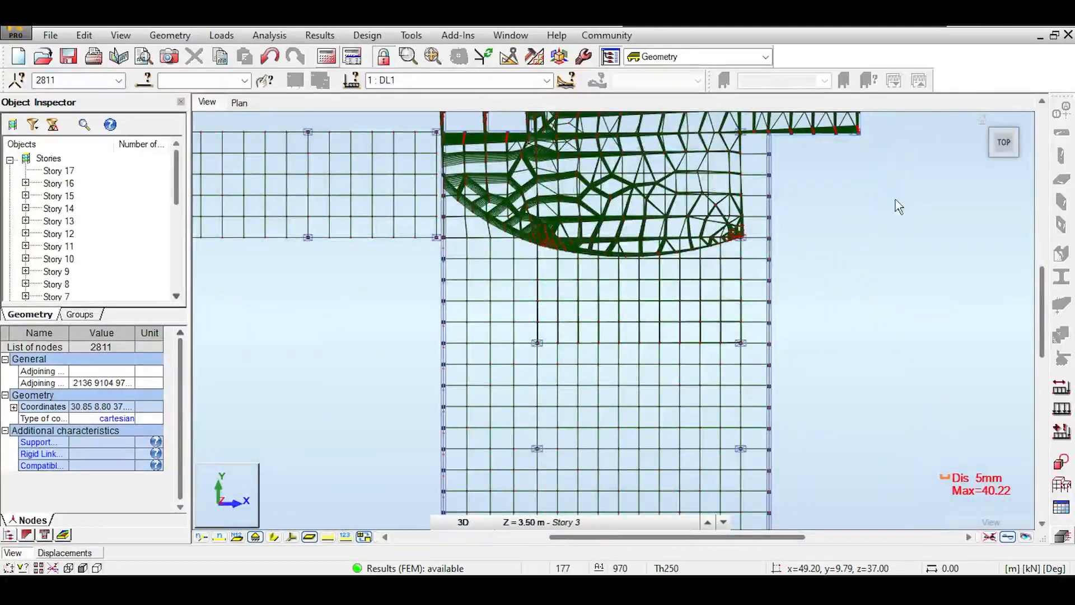
# Step: Show the member sections on the deformed model and examine the tower's displaced floor plan from above, including the core and outer corners
pyautogui.moveTo(899, 207); pyautogui.dragTo(844, 359, button='middle')
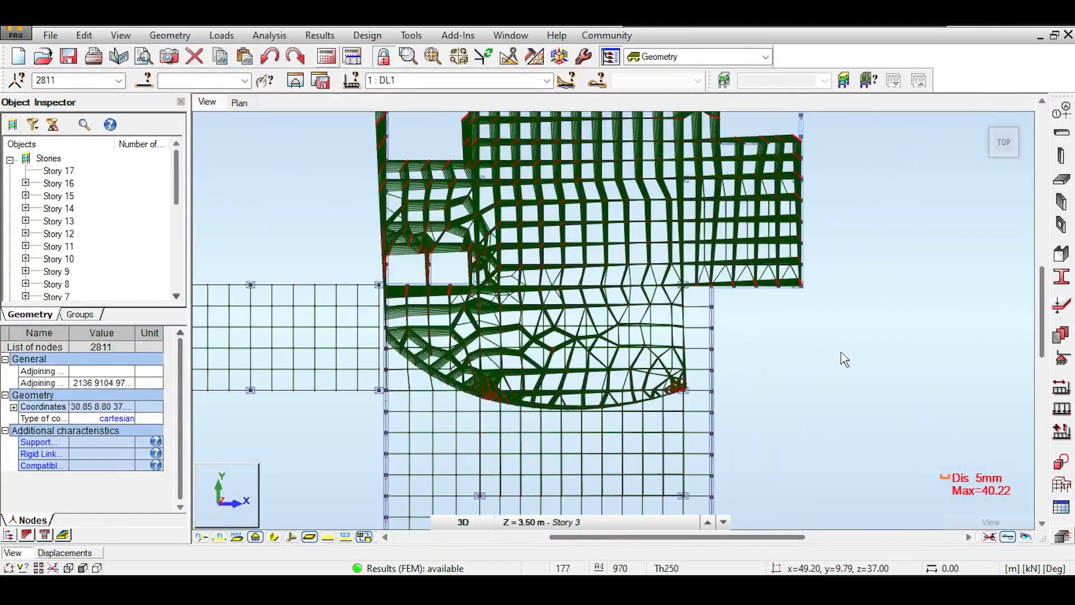
pyautogui.moveTo(876, 235); pyautogui.dragTo(873, 252, button='middle')
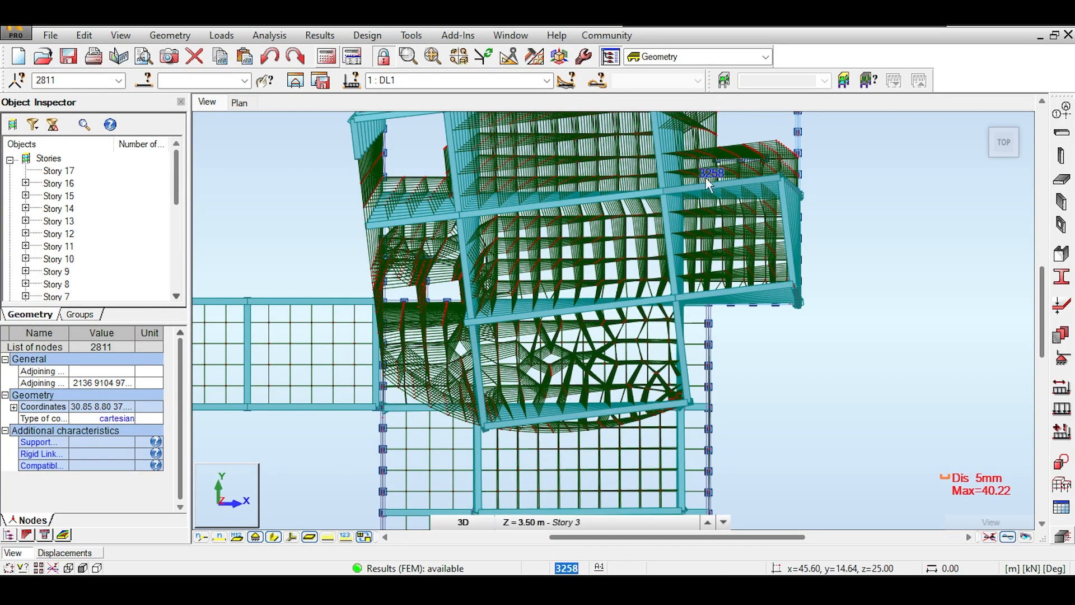
pyautogui.moveTo(1005, 145); pyautogui.dragTo(996, 129)
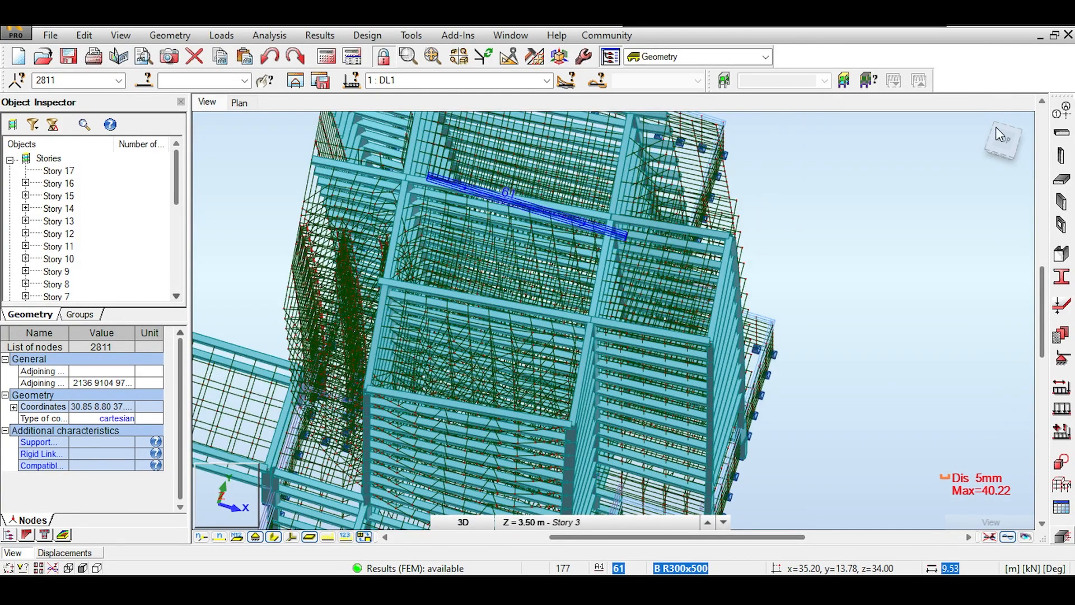
pyautogui.click(1002, 146)
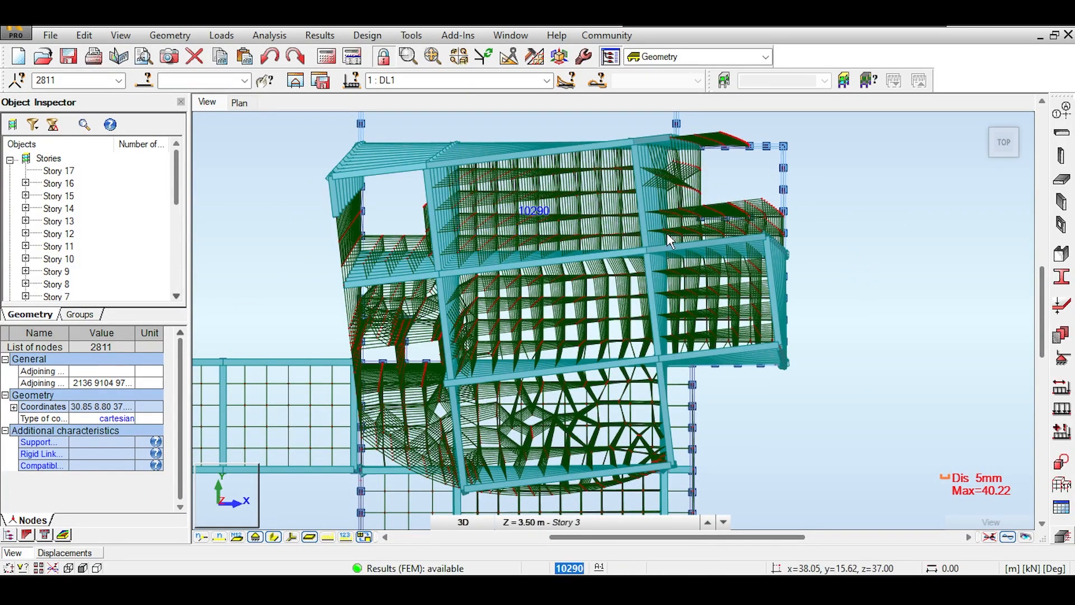
pyautogui.scroll(1, 717, 246)
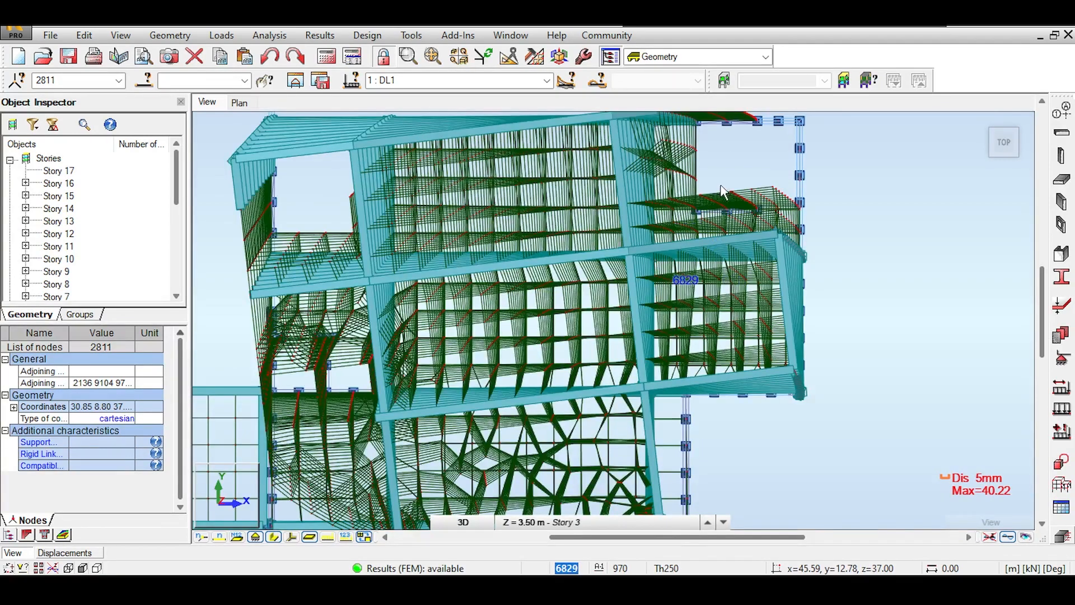
pyautogui.moveTo(730, 280); pyautogui.dragTo(797, 187, button='middle')
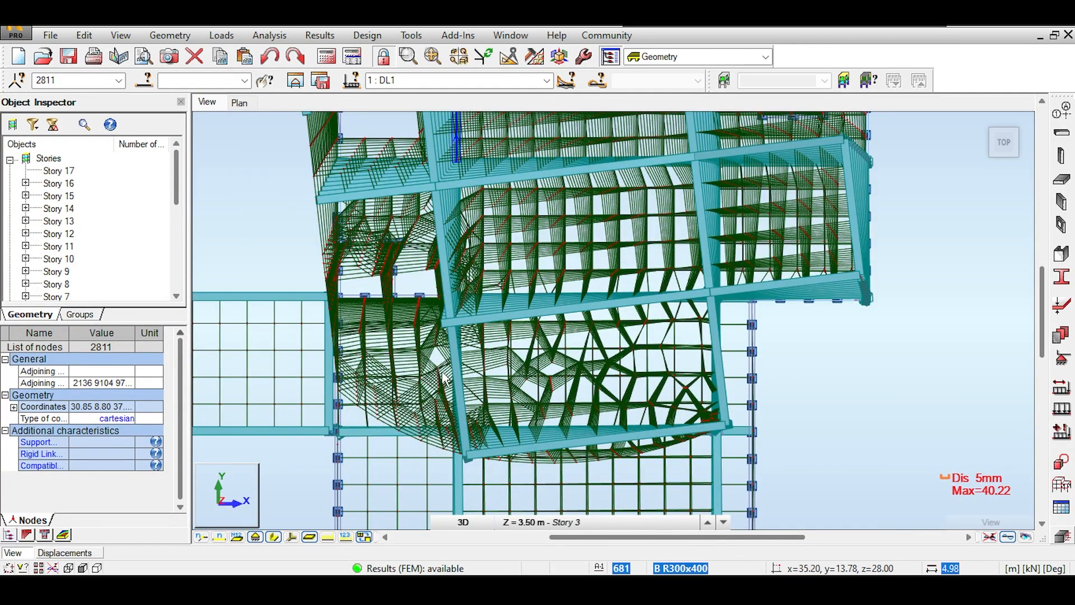
pyautogui.moveTo(799, 276); pyautogui.dragTo(700, 205, button='middle')
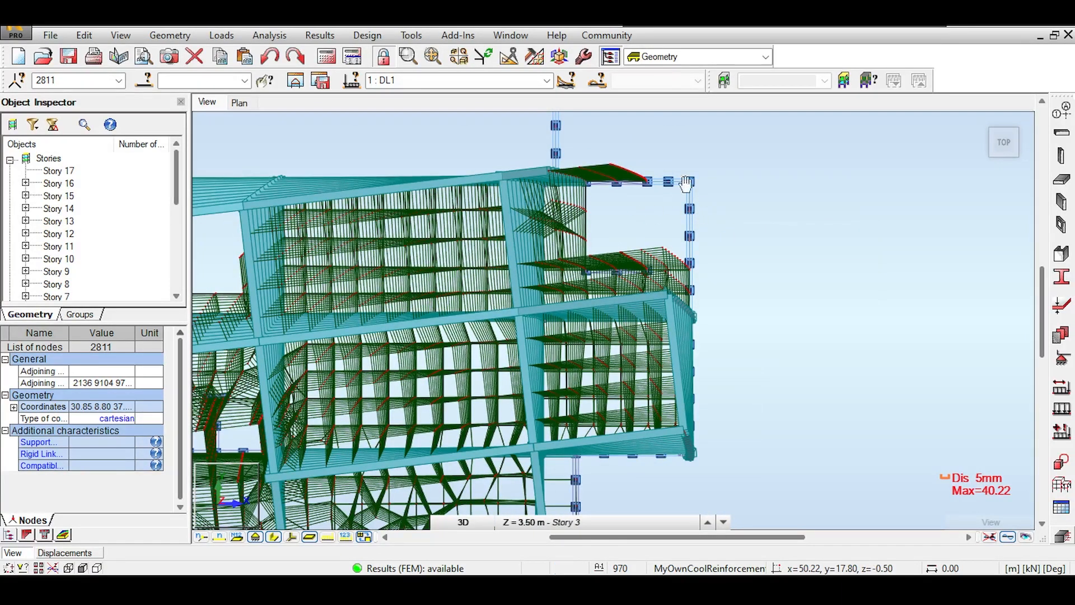
pyautogui.moveTo(700, 212); pyautogui.dragTo(825, 96, button='middle')
pyautogui.moveTo(842, 145); pyautogui.dragTo(792, 196, button='middle')
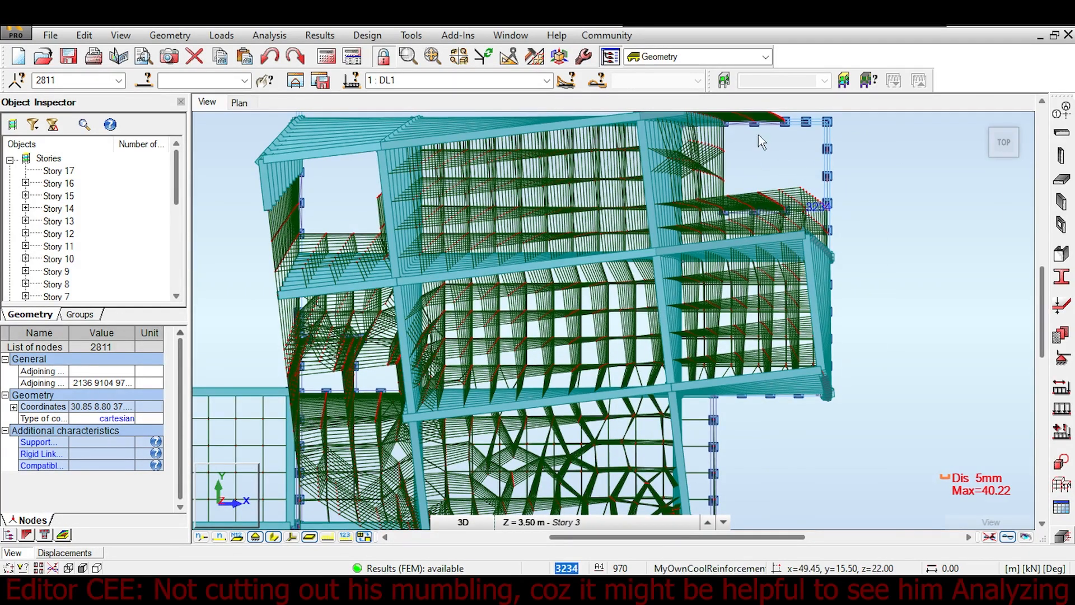
pyautogui.moveTo(785, 152); pyautogui.dragTo(765, 167, button='middle')
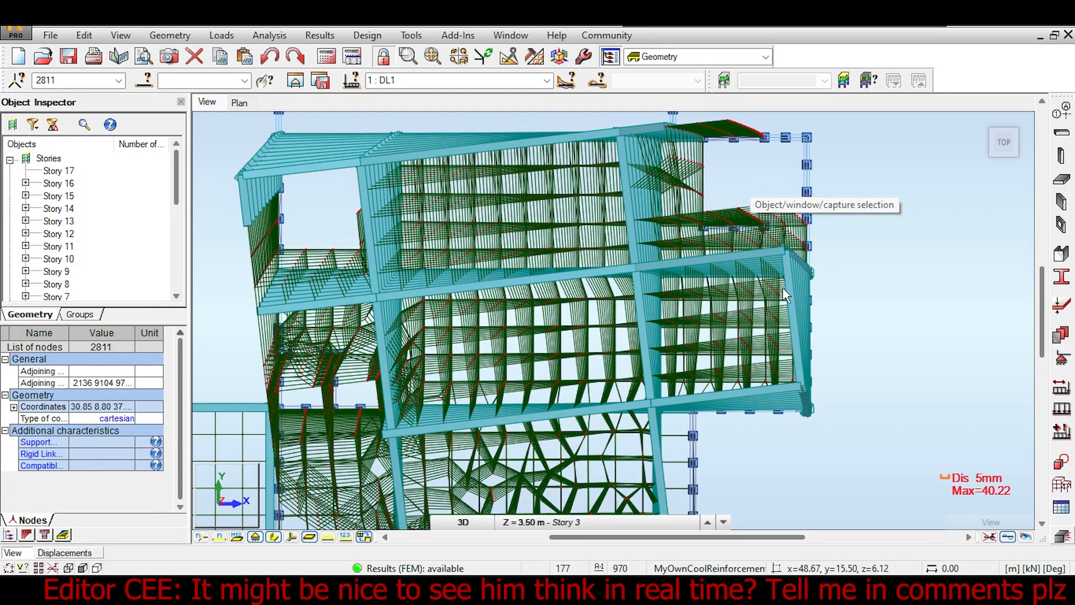
pyautogui.moveTo(795, 163); pyautogui.dragTo(803, 214, button='middle')
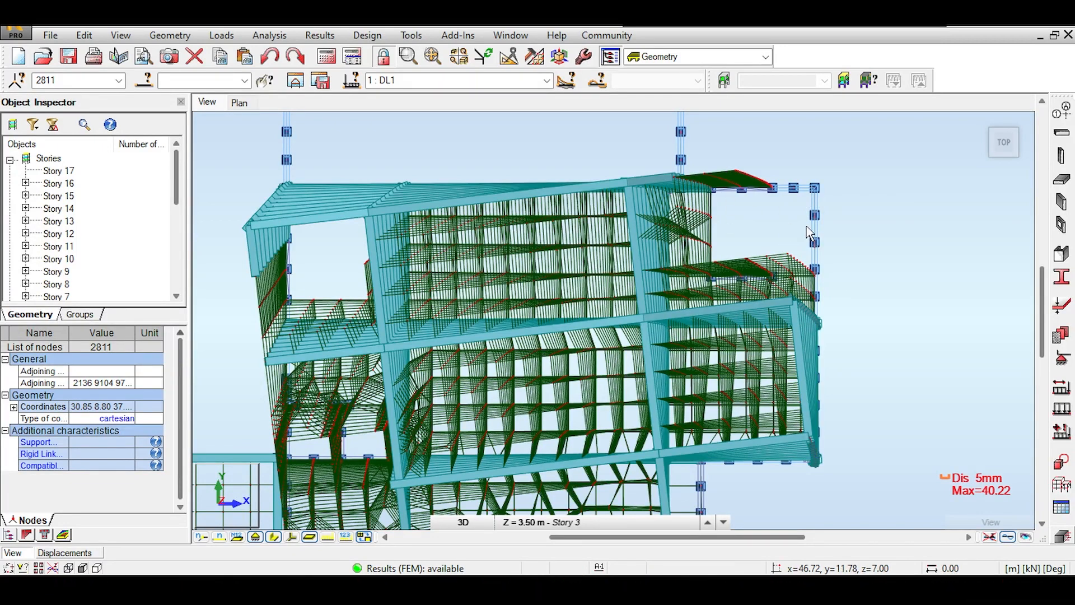
pyautogui.moveTo(381, 350); pyautogui.dragTo(490, 250, button='middle')
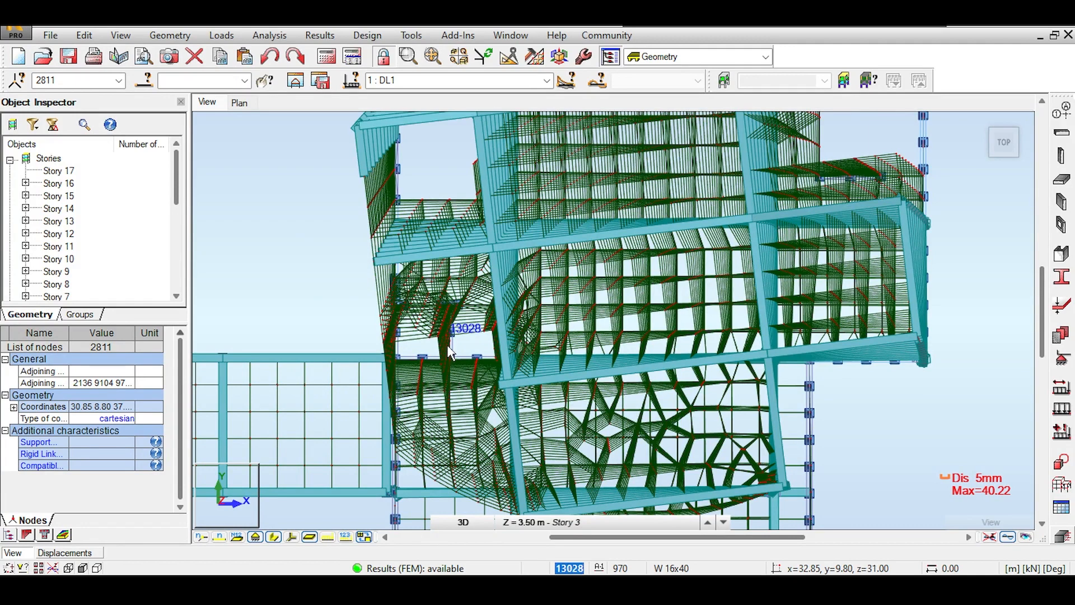
pyautogui.moveTo(461, 291); pyautogui.dragTo(469, 347, button='middle')
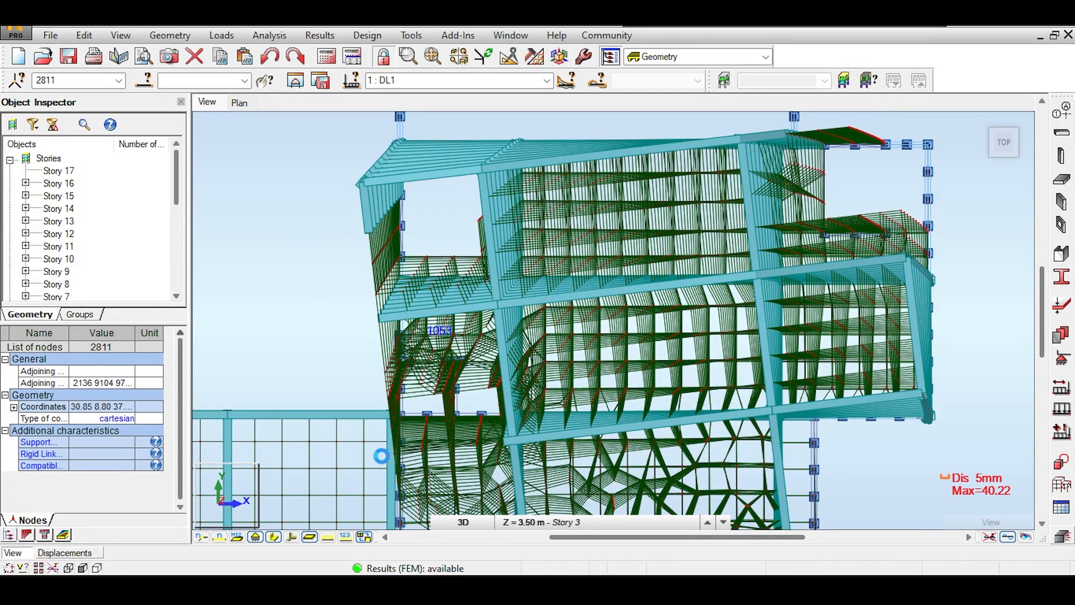
pyautogui.moveTo(315, 219); pyautogui.dragTo(355, 114, button='middle')
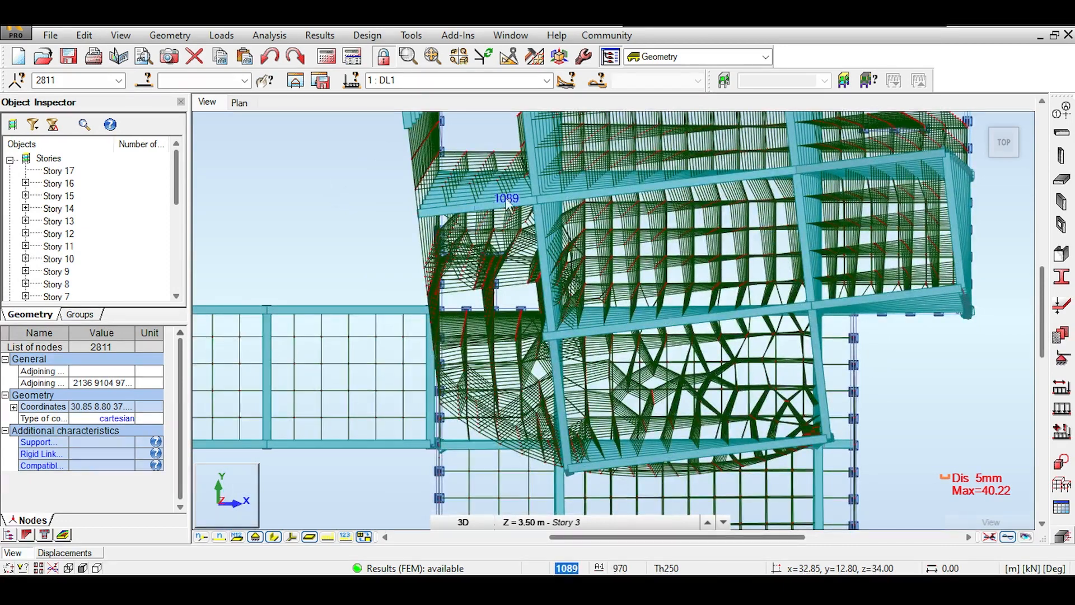
pyautogui.moveTo(449, 178); pyautogui.dragTo(443, 104, button='middle')
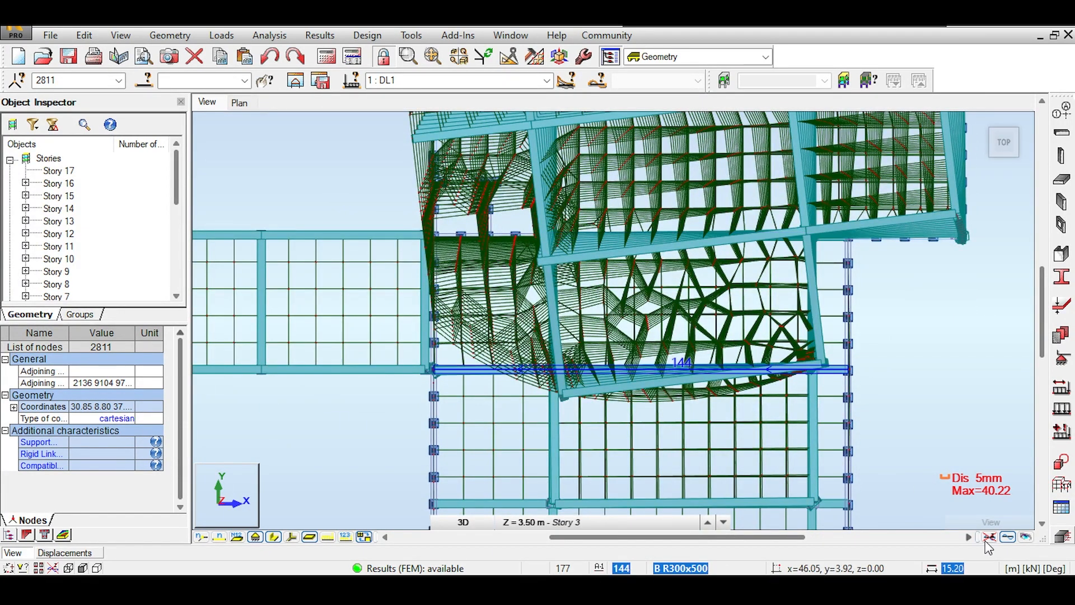
# Step: Restore the default display without deformation and inspect the tower's columns, beams and walls in a 3D view
pyautogui.click(1000, 145)
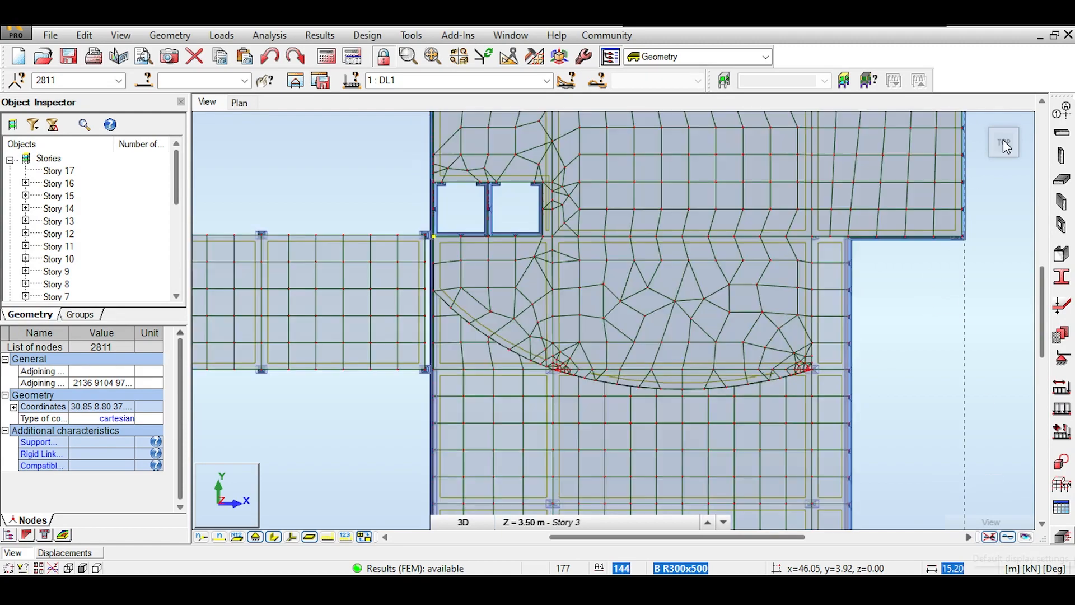
pyautogui.click(1009, 147)
pyautogui.moveTo(1007, 147)
pyautogui.mouseDown()
pyautogui.moveTo(1001, 130)
pyautogui.moveTo(1000, 140)
pyautogui.mouseUp()
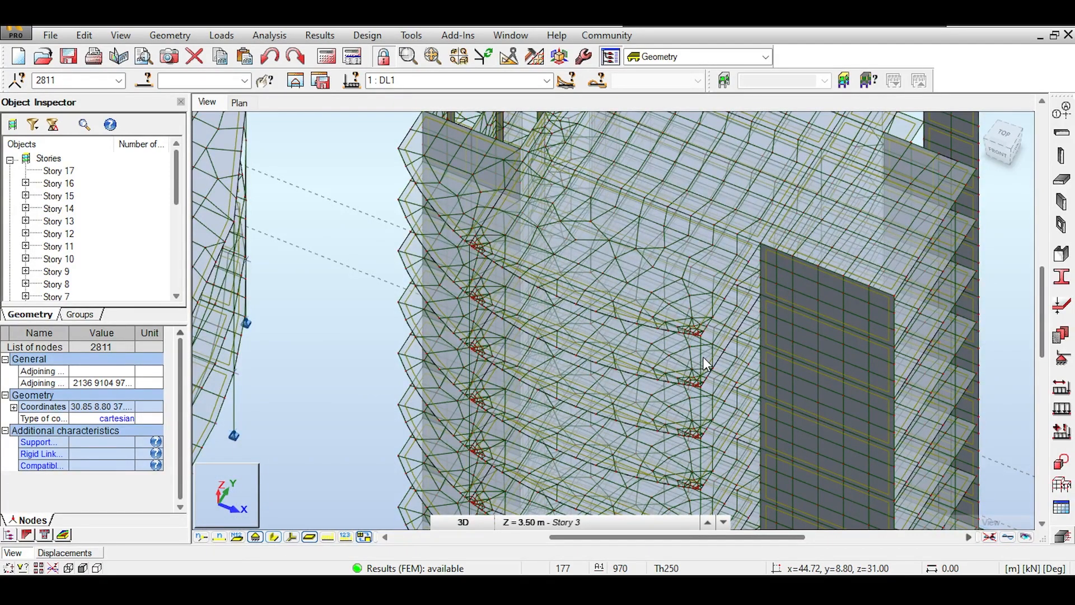
pyautogui.scroll(2, 703, 357)
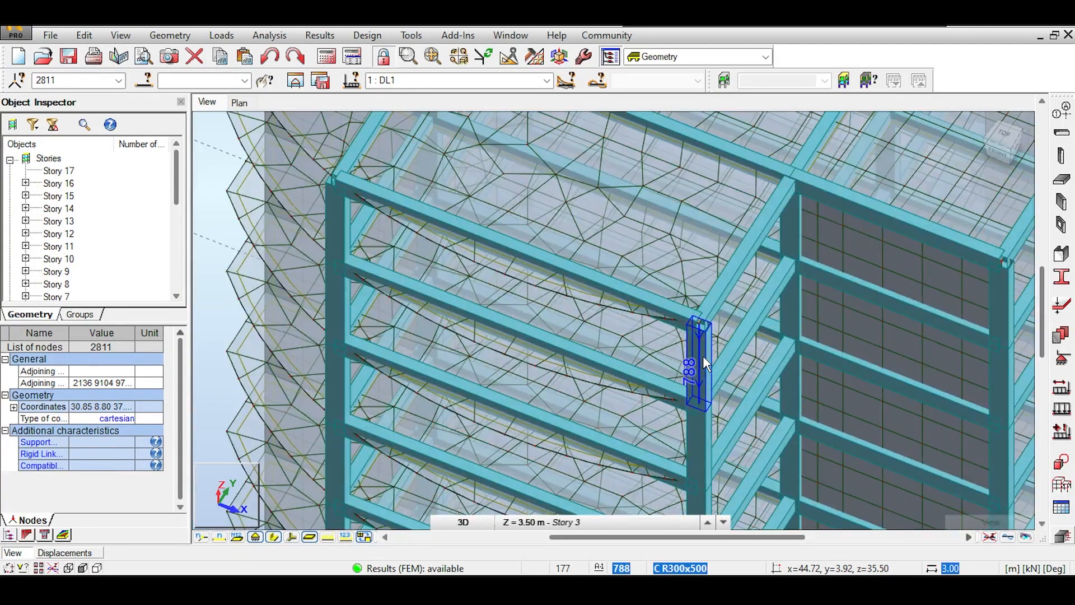
pyautogui.scroll(-5, 703, 357)
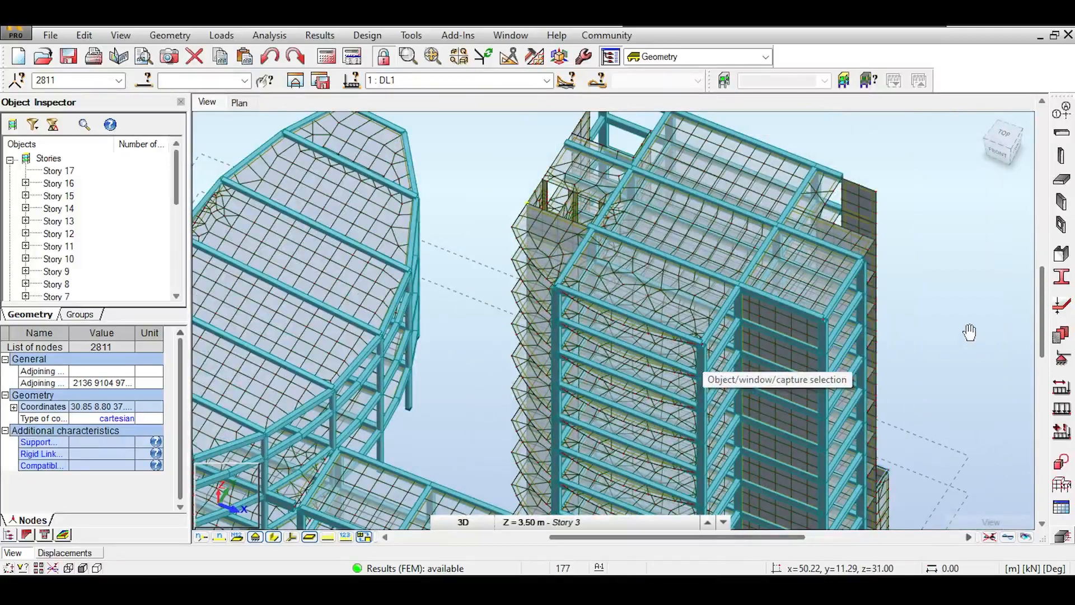
pyautogui.moveTo(969, 332); pyautogui.dragTo(943, 165, button='middle')
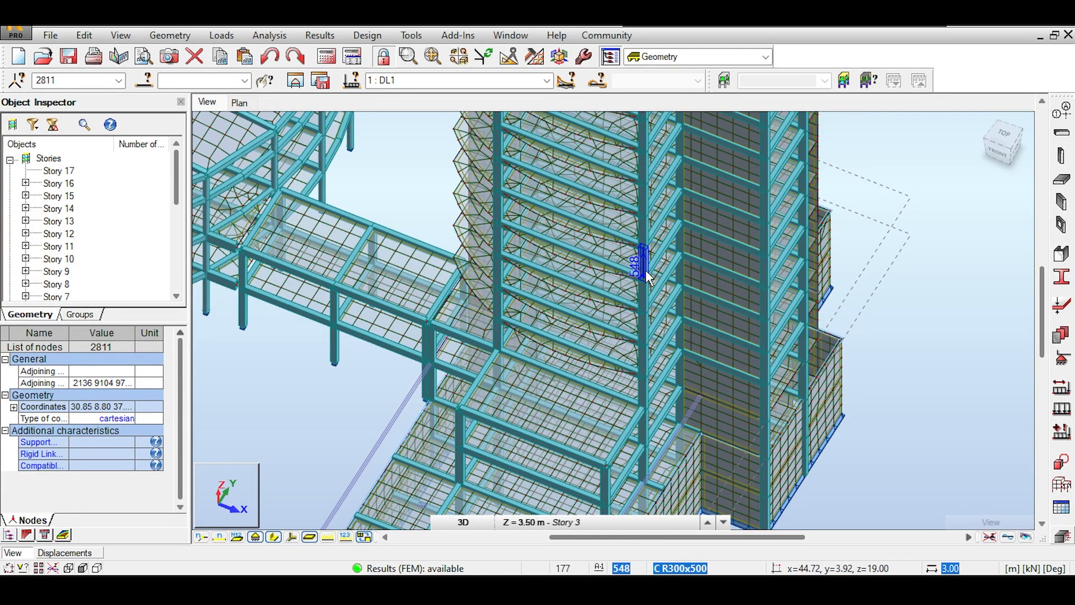
pyautogui.scroll(-5, 647, 275)
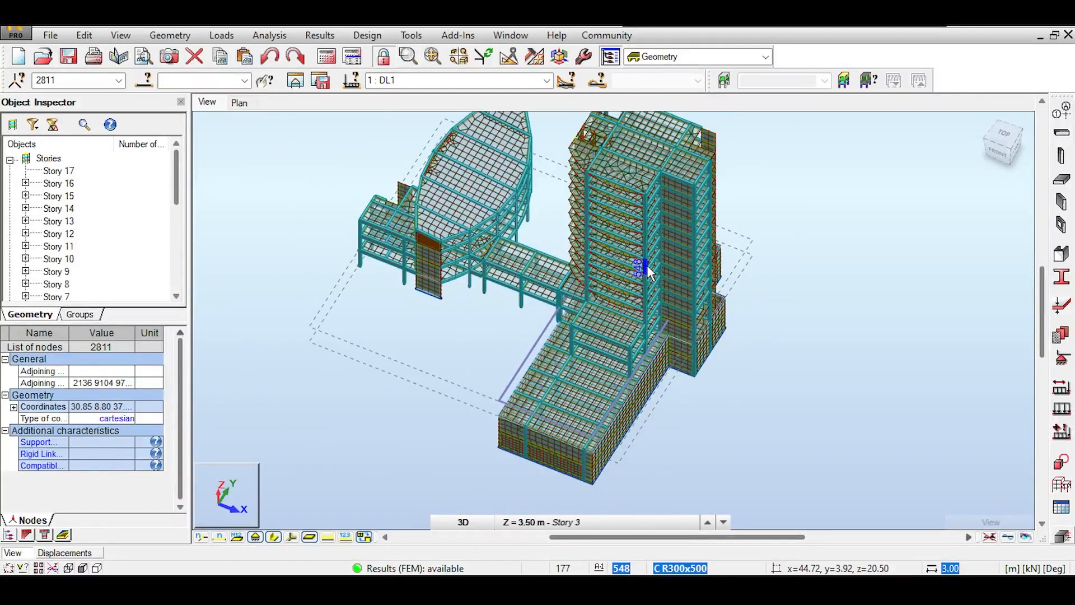
pyautogui.scroll(3, 648, 272)
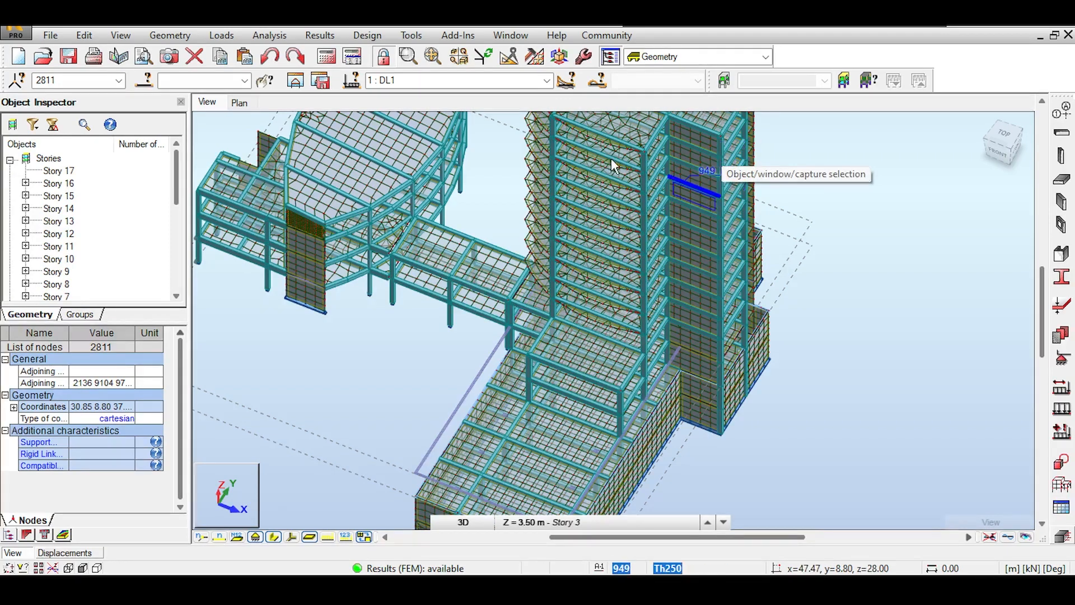
pyautogui.moveTo(590, 156); pyautogui.dragTo(610, 159, button='middle')
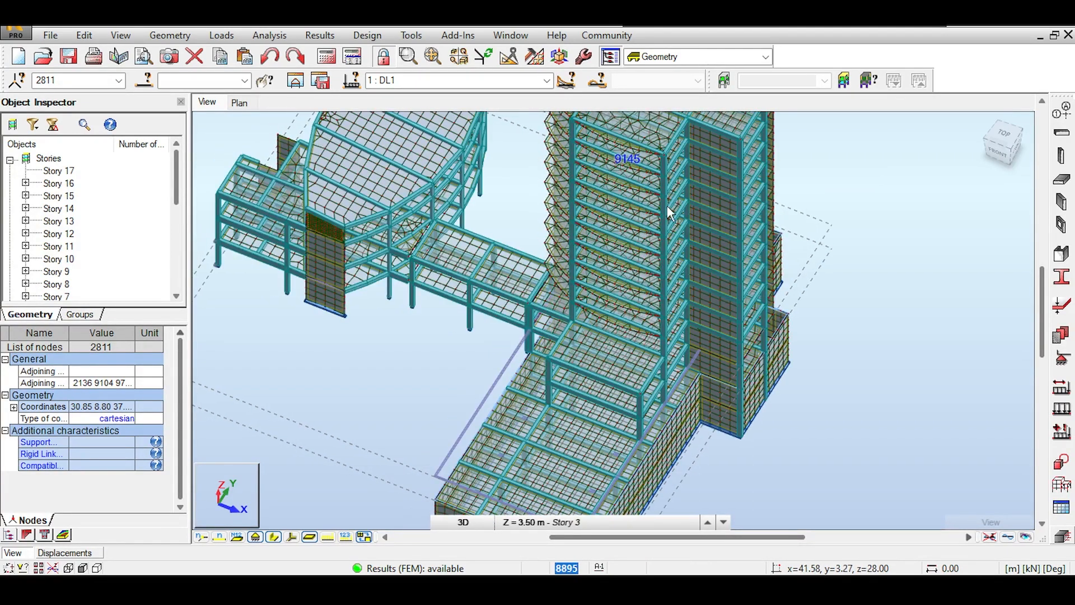
pyautogui.moveTo(755, 197); pyautogui.dragTo(697, 215, button='middle')
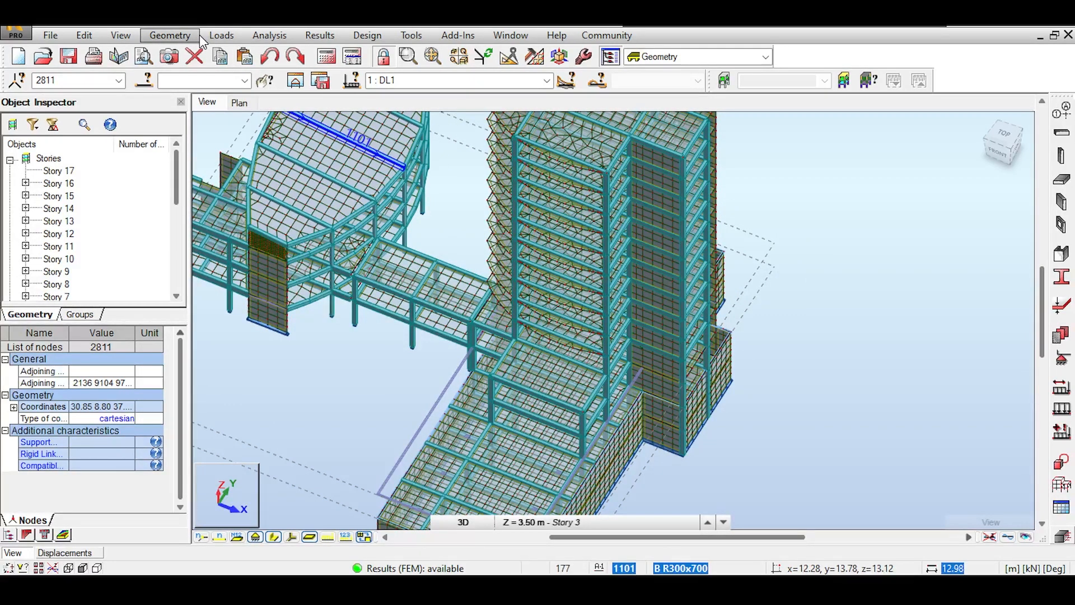
# Step: Select all members that have the column section C R300x500
pyautogui.click(151, 82)
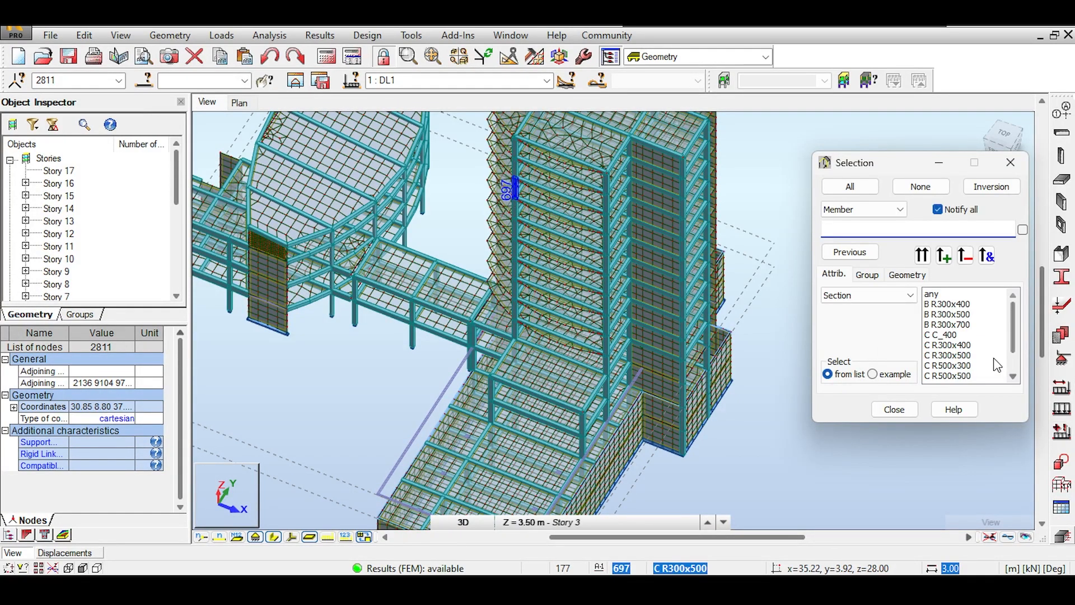
pyautogui.click(960, 356)
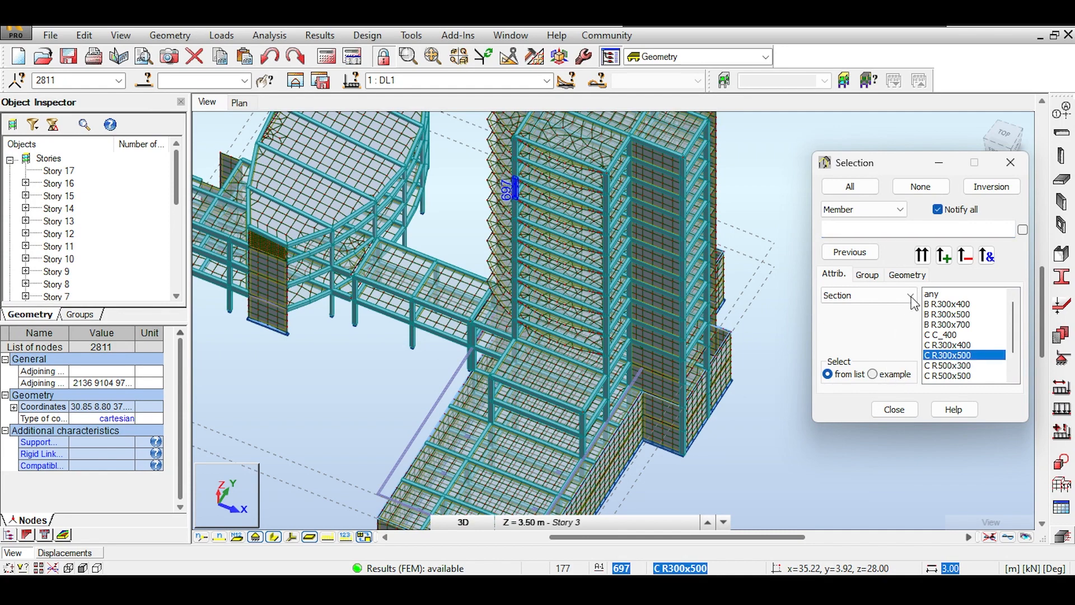
pyautogui.click(922, 256)
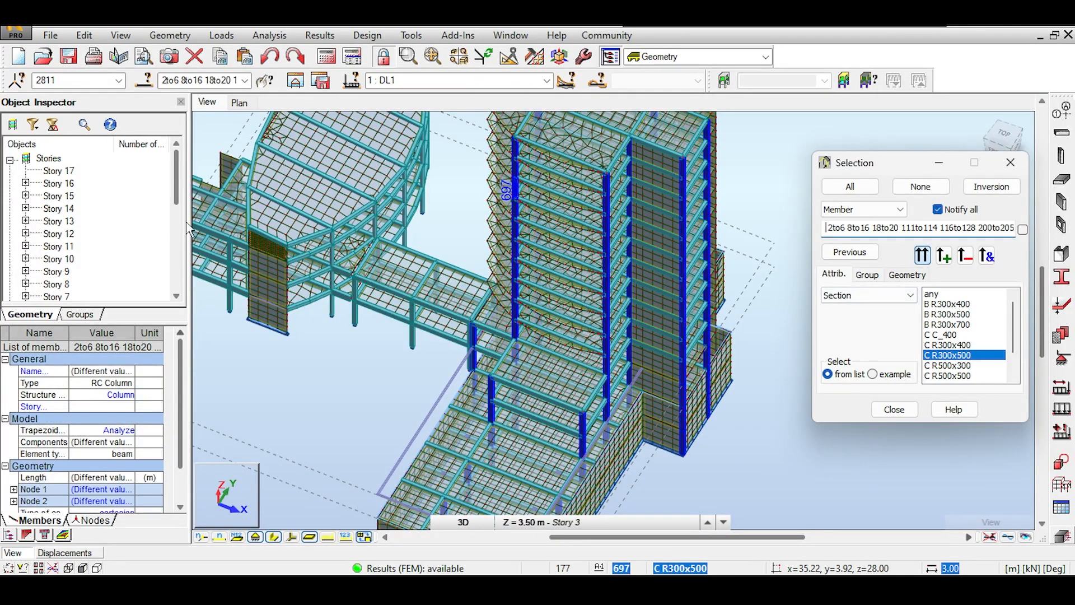
# Step: Examine the positions of the selected columns in the tower and the lower podium from a shallower 3D angle
pyautogui.moveTo(596, 230); pyautogui.dragTo(637, 255, button='middle')
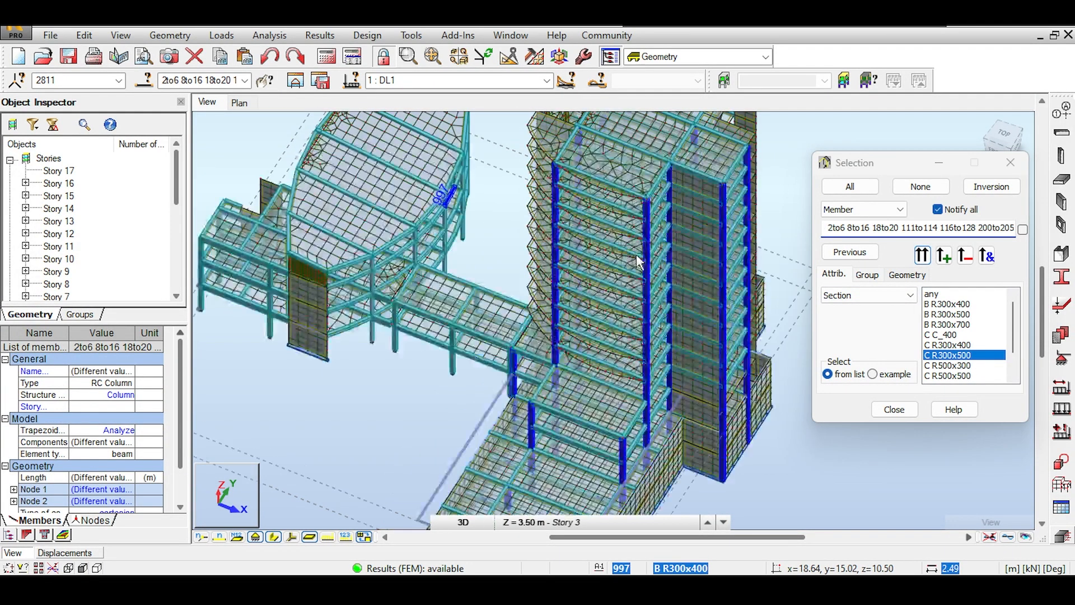
pyautogui.moveTo(1008, 140)
pyautogui.mouseDown()
pyautogui.moveTo(1024, 164)
pyautogui.moveTo(1008, 131)
pyautogui.mouseUp()
pyautogui.scroll(2, 502, 358)
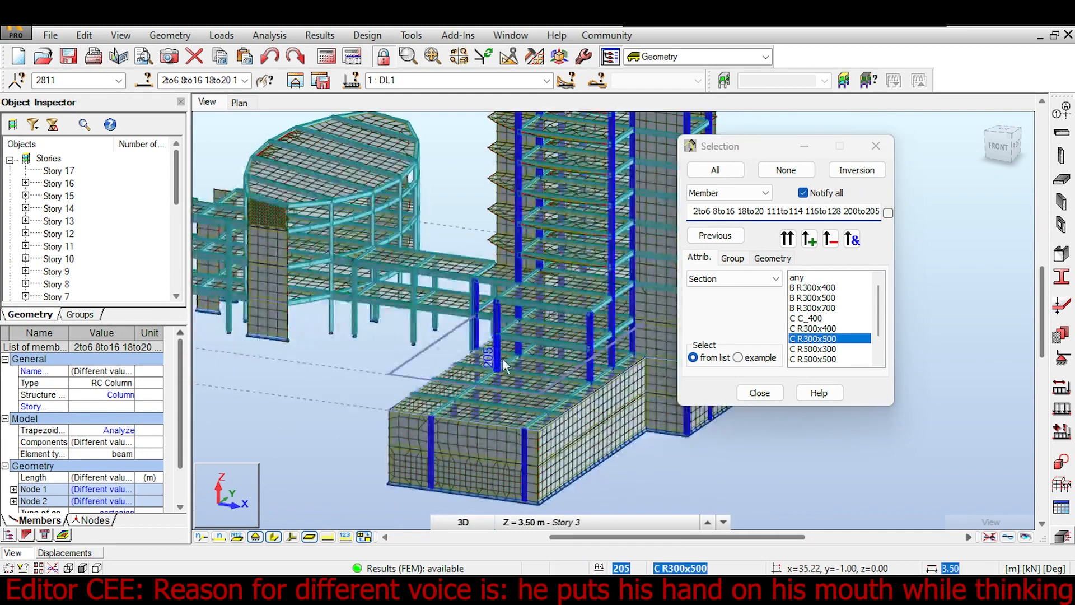
pyautogui.scroll(1, 593, 383)
pyautogui.scroll(1, 599, 392)
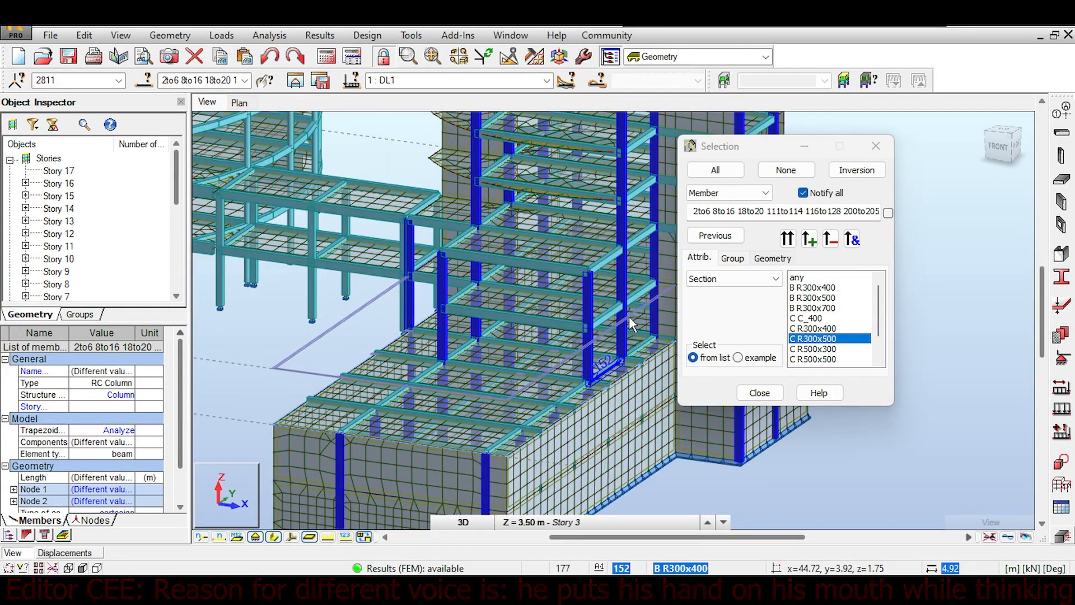
pyautogui.moveTo(549, 317); pyautogui.dragTo(485, 351, button='middle')
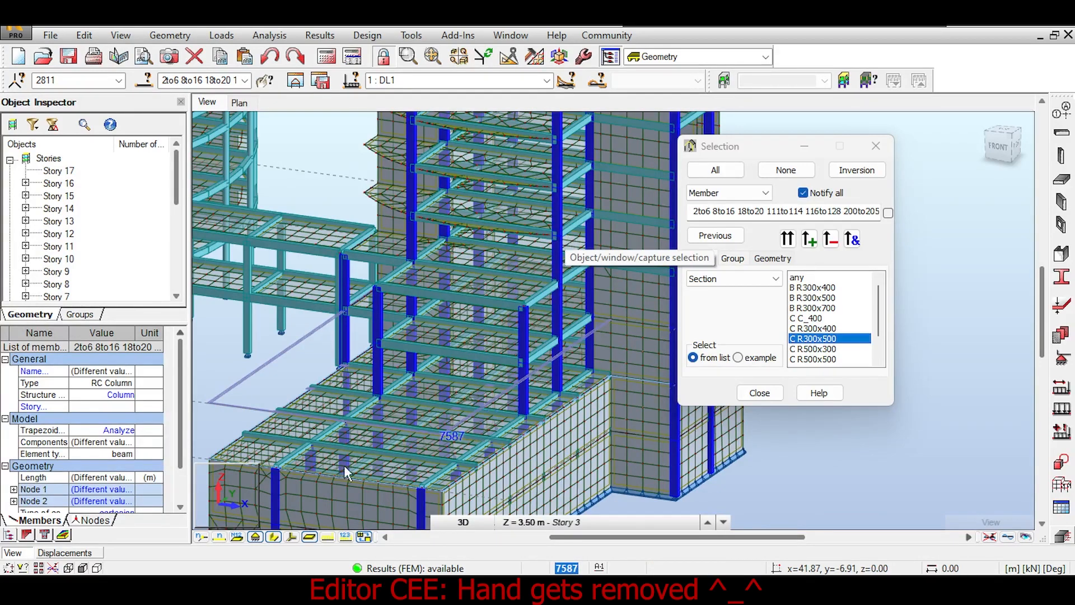
pyautogui.scroll(2, 343, 465)
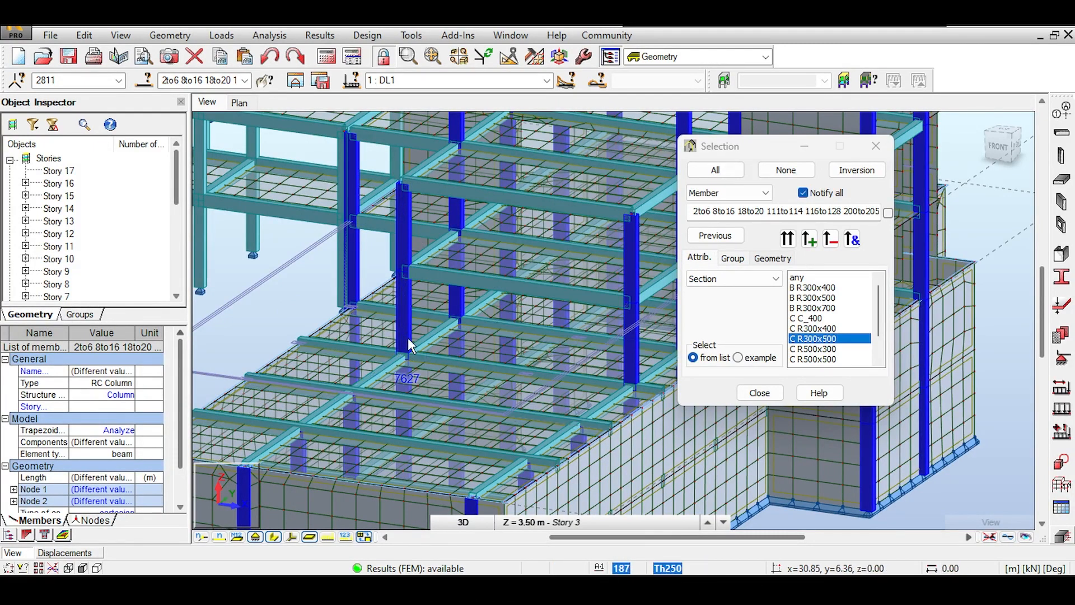
pyautogui.scroll(2, 375, 301)
pyautogui.scroll(2, 429, 282)
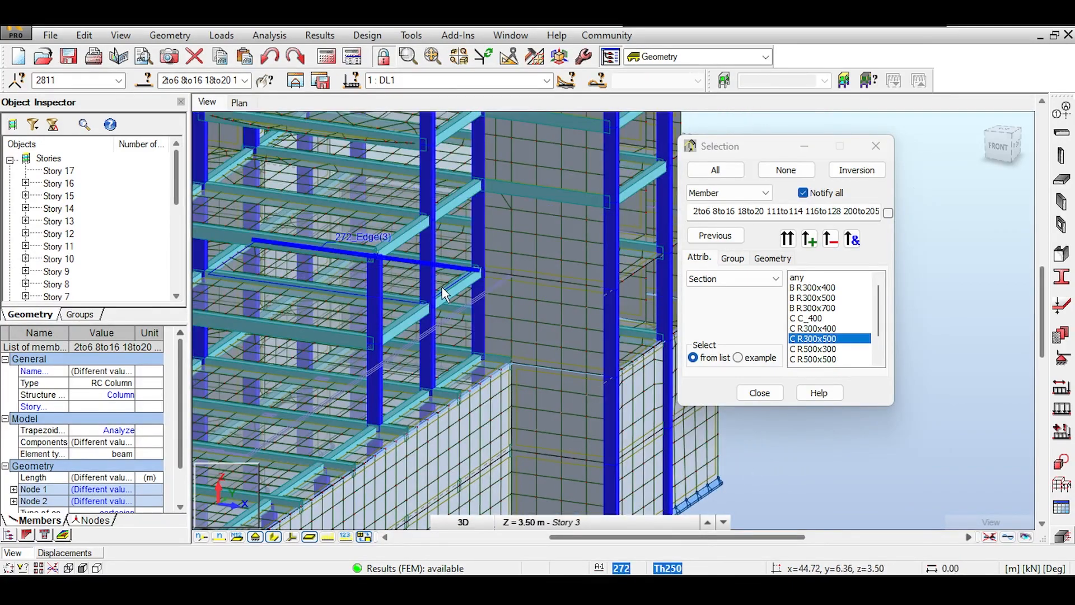
pyautogui.scroll(-3, 514, 269)
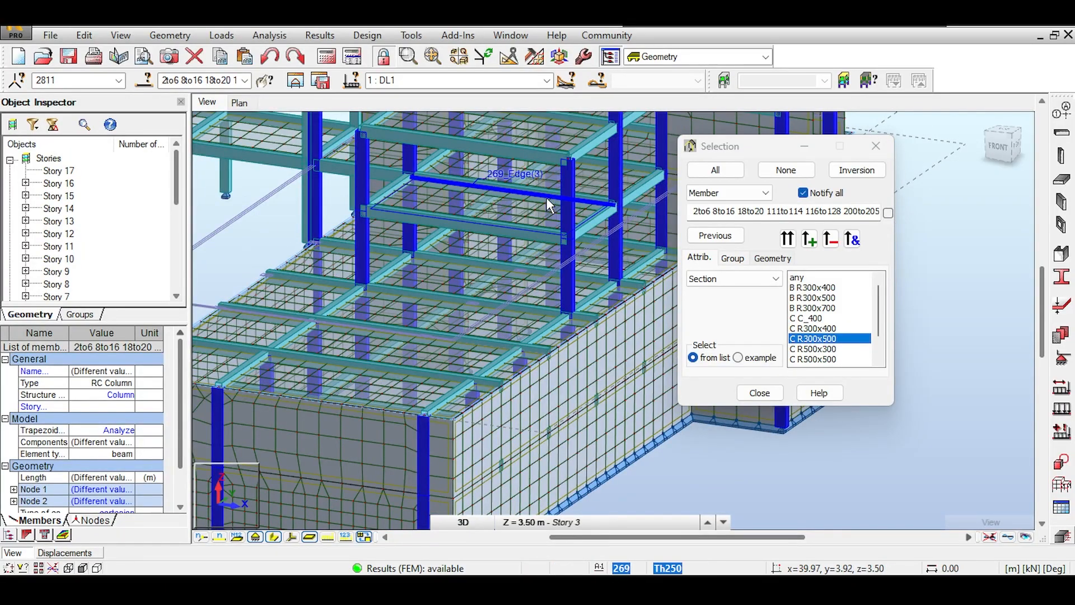
pyautogui.moveTo(583, 178); pyautogui.dragTo(575, 305, button='middle')
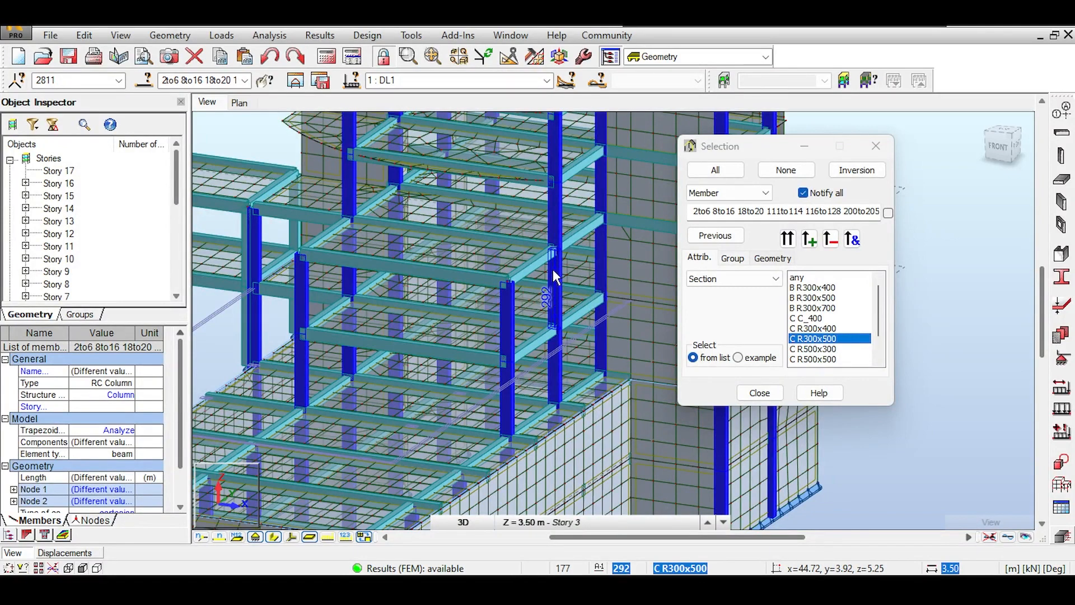
pyautogui.moveTo(553, 269); pyautogui.dragTo(487, 329, button='middle')
pyautogui.scroll(-2, 502, 359)
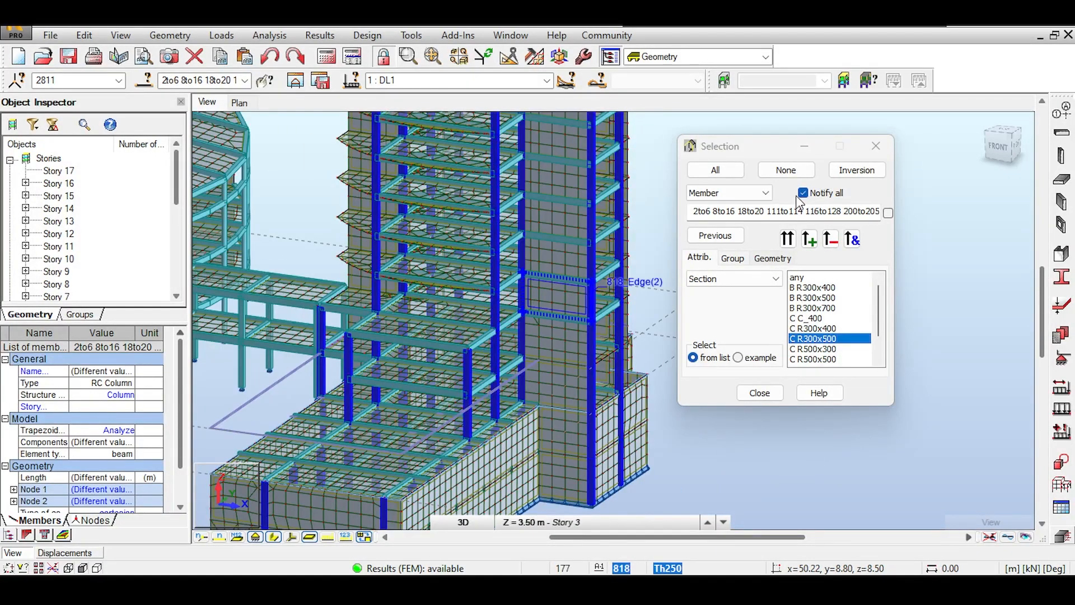
# Step: Narrow the selected C R300x500 columns to those lying between Y coordinates 3 and 50
pyautogui.click(1002, 133)
pyautogui.click(1004, 127)
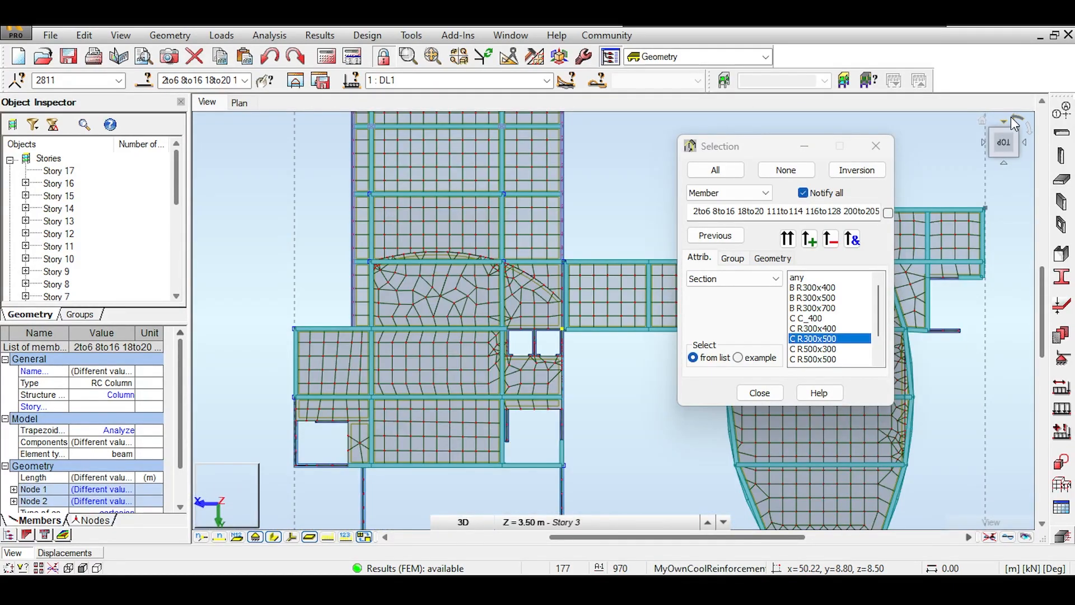
pyautogui.click(1010, 116)
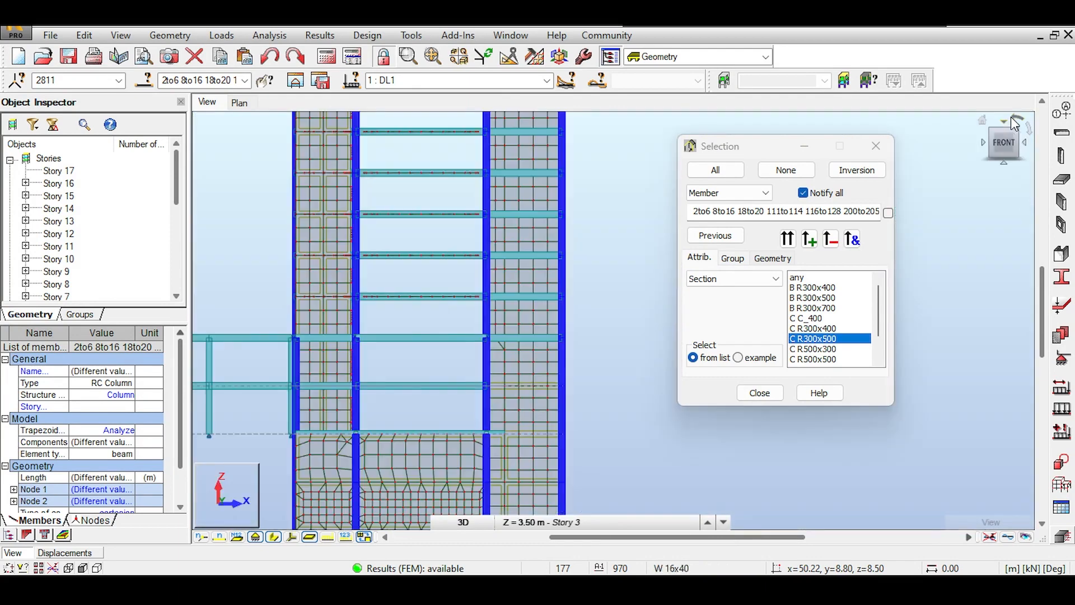
pyautogui.click(1012, 120)
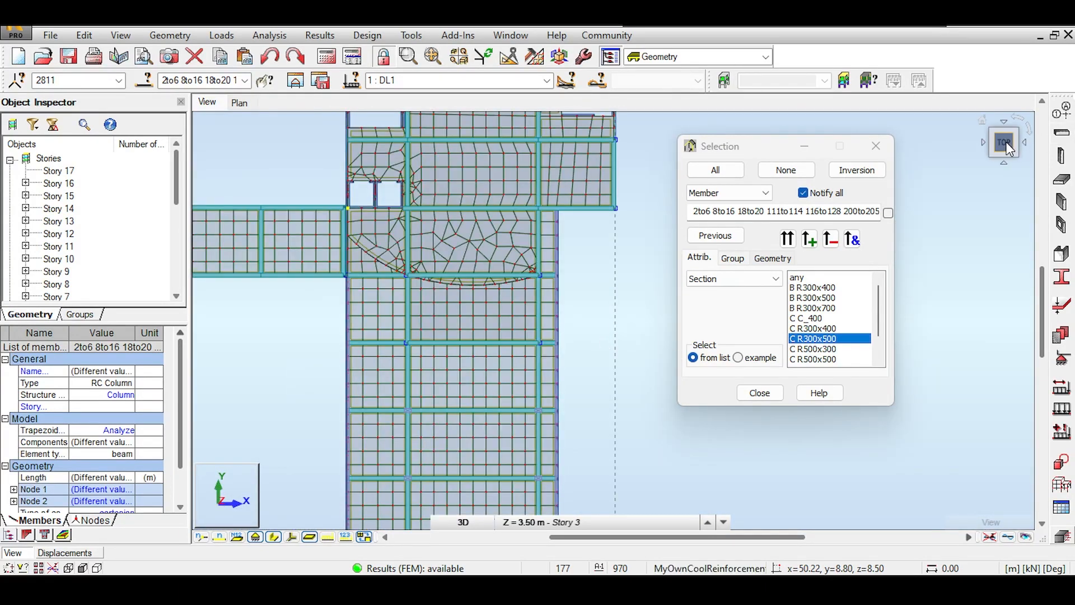
pyautogui.moveTo(1006, 142); pyautogui.dragTo(1005, 136)
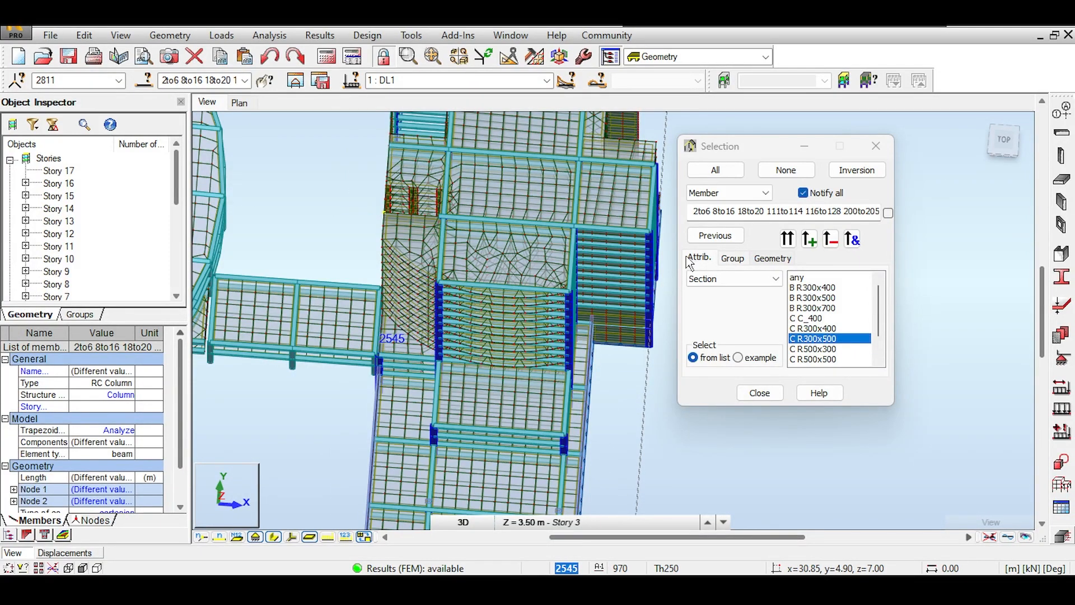
pyautogui.click(771, 258)
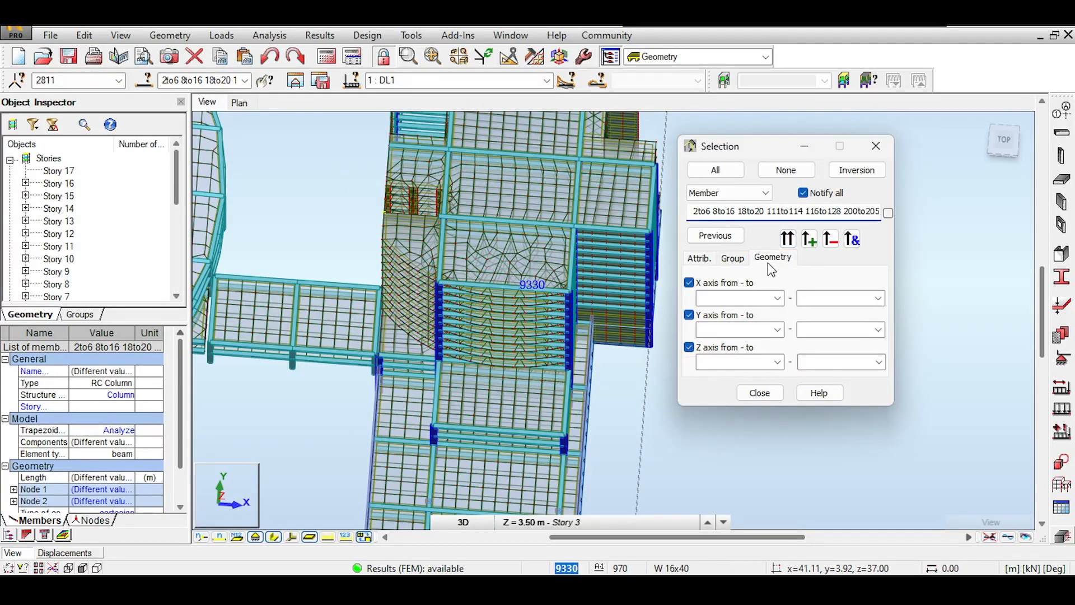
pyautogui.click(738, 296)
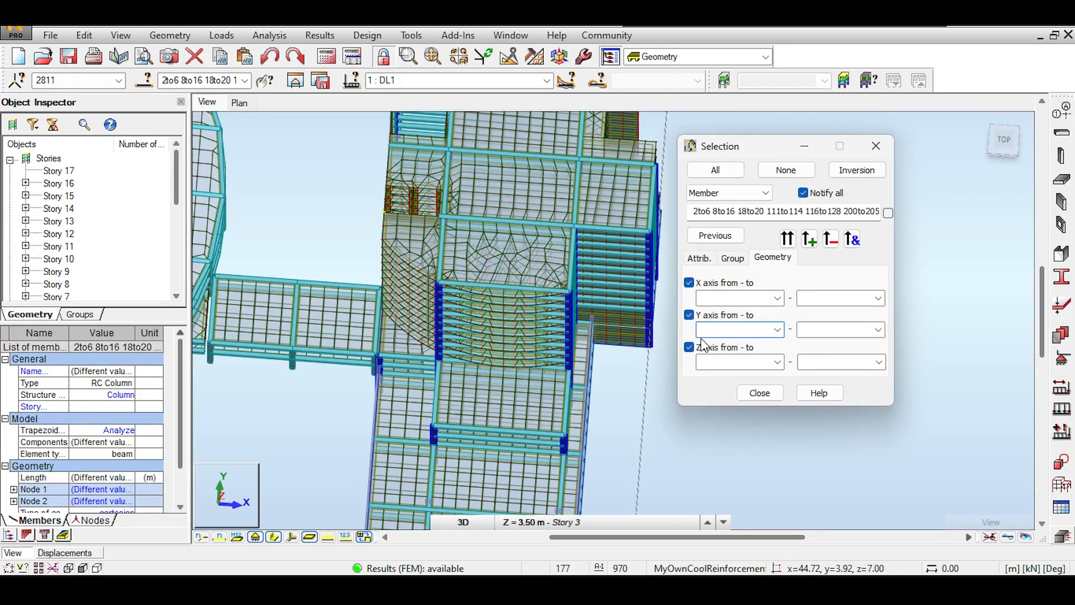
pyautogui.press('Tab')
pyautogui.write('5')
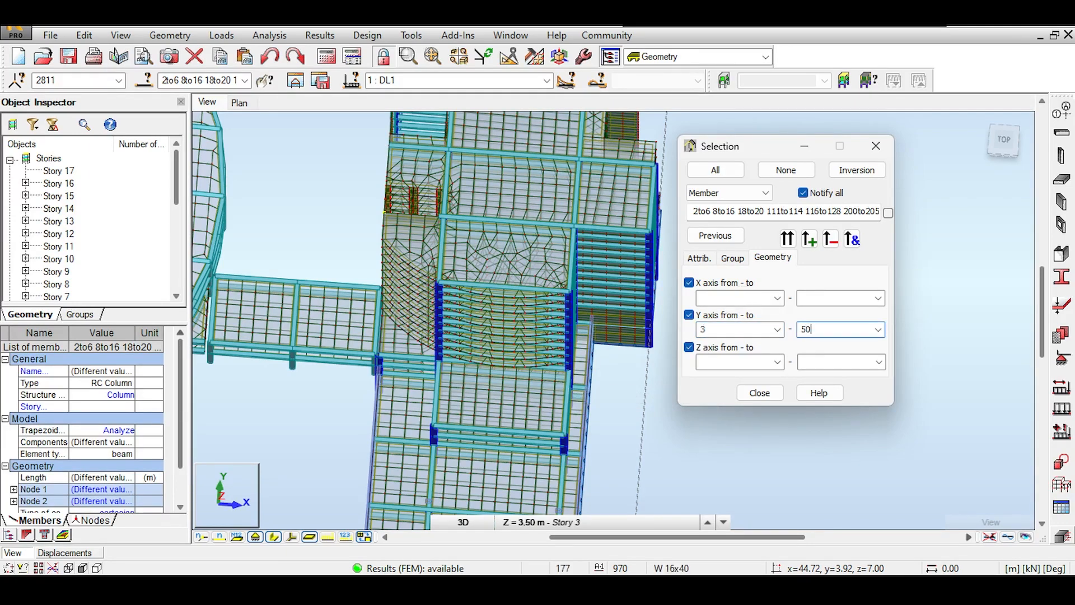
pyautogui.click(857, 238)
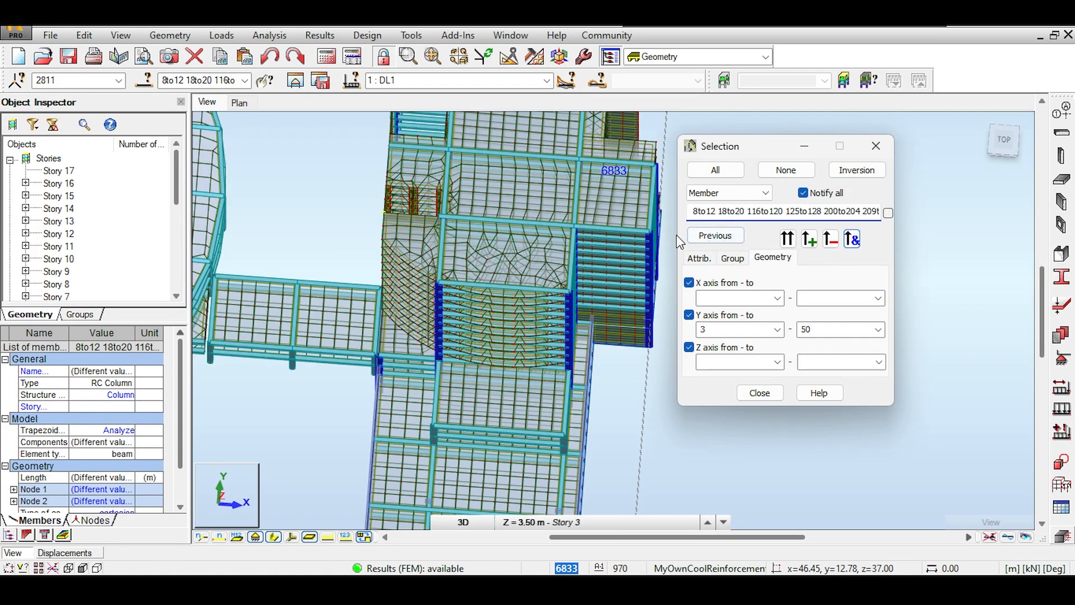
# Step: Check the definition of column section C R700x700 and assign that section to the selected tower columns
pyautogui.moveTo(1003, 140)
pyautogui.mouseDown()
pyautogui.moveTo(990, 159)
pyautogui.moveTo(991, 135)
pyautogui.mouseUp()
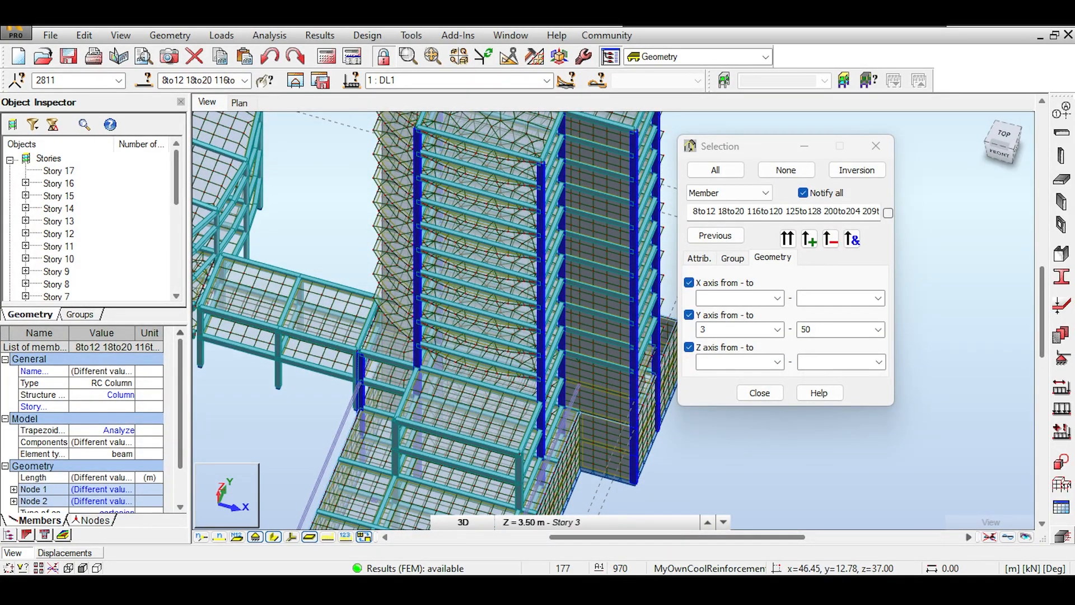
pyautogui.moveTo(991, 135); pyautogui.dragTo(991, 133)
pyautogui.keyDown('shift'); pyautogui.moveTo(524, 336); pyautogui.dragTo(524, 358, button='middle'); pyautogui.keyUp('shift')
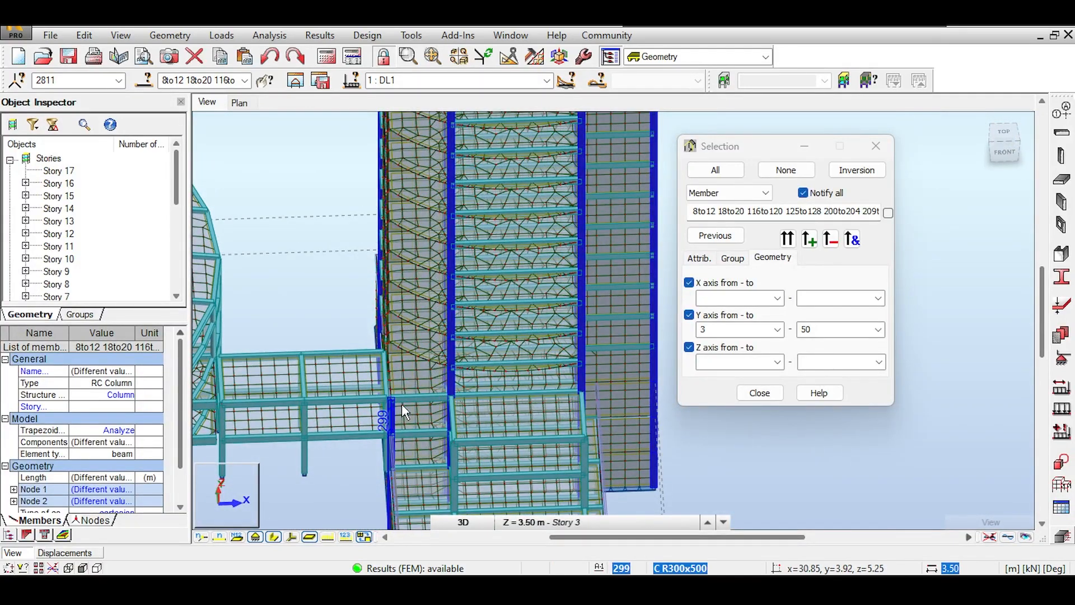
pyautogui.scroll(1, 415, 398)
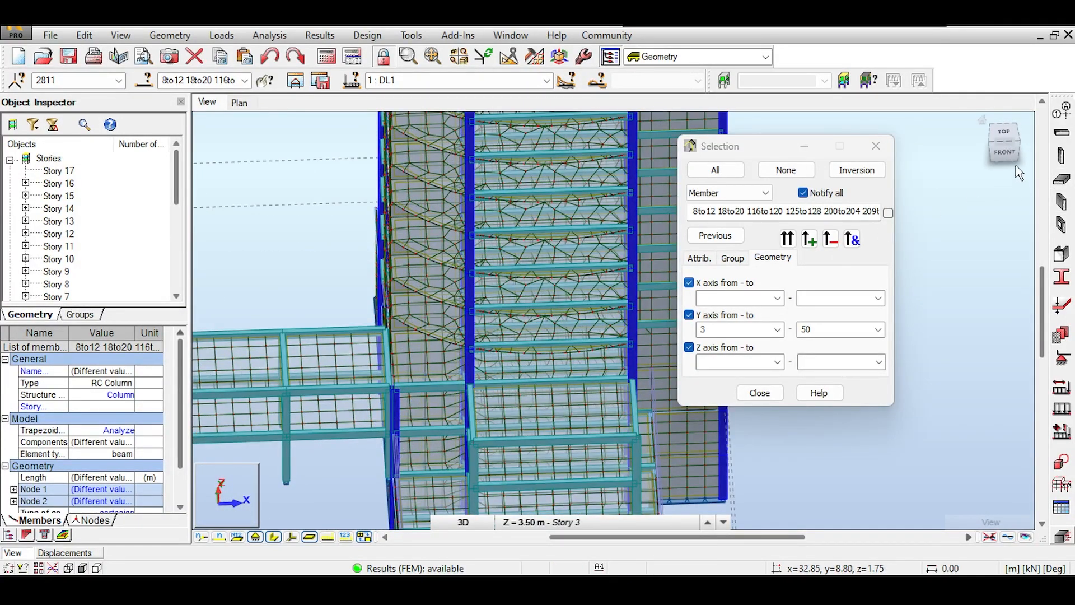
pyautogui.click(1003, 132)
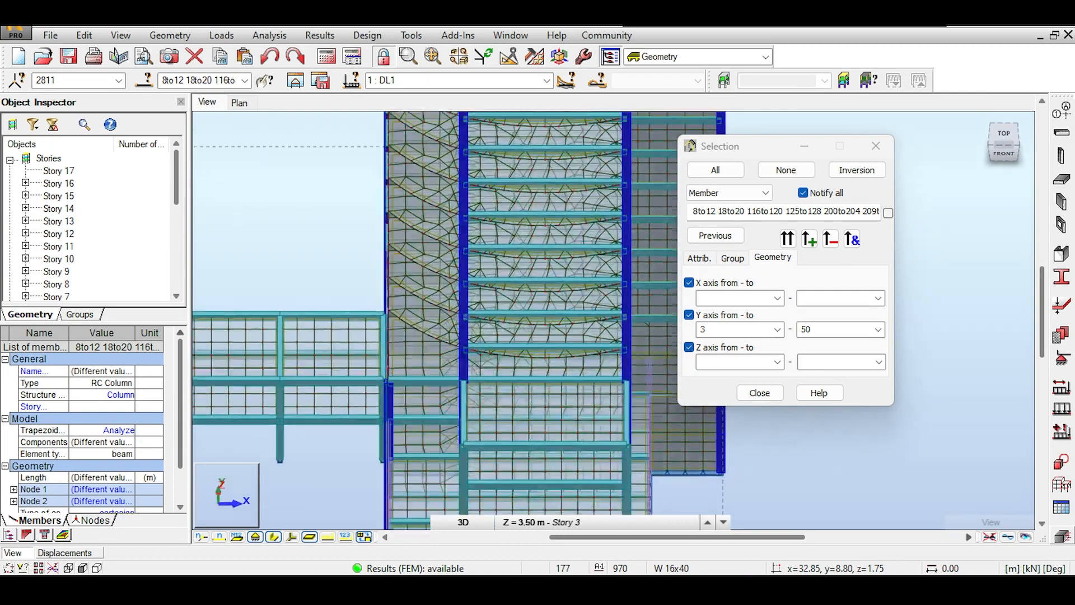
pyautogui.keyDown('shift'); pyautogui.moveTo(551, 319); pyautogui.dragTo(530, 282, button='middle'); pyautogui.keyUp('shift')
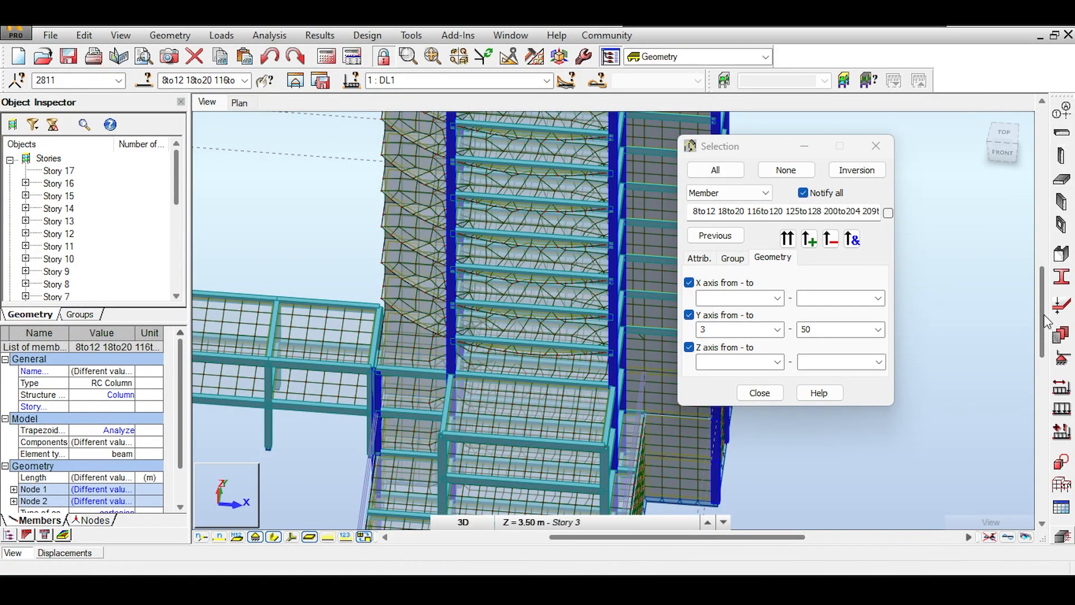
pyautogui.click(1060, 285)
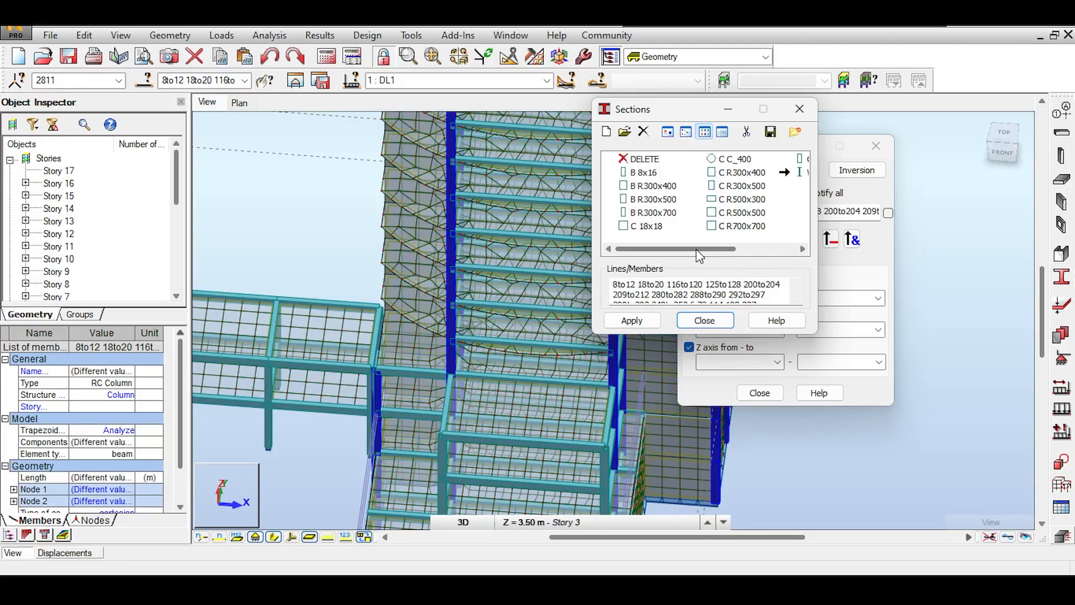
pyautogui.click(748, 227)
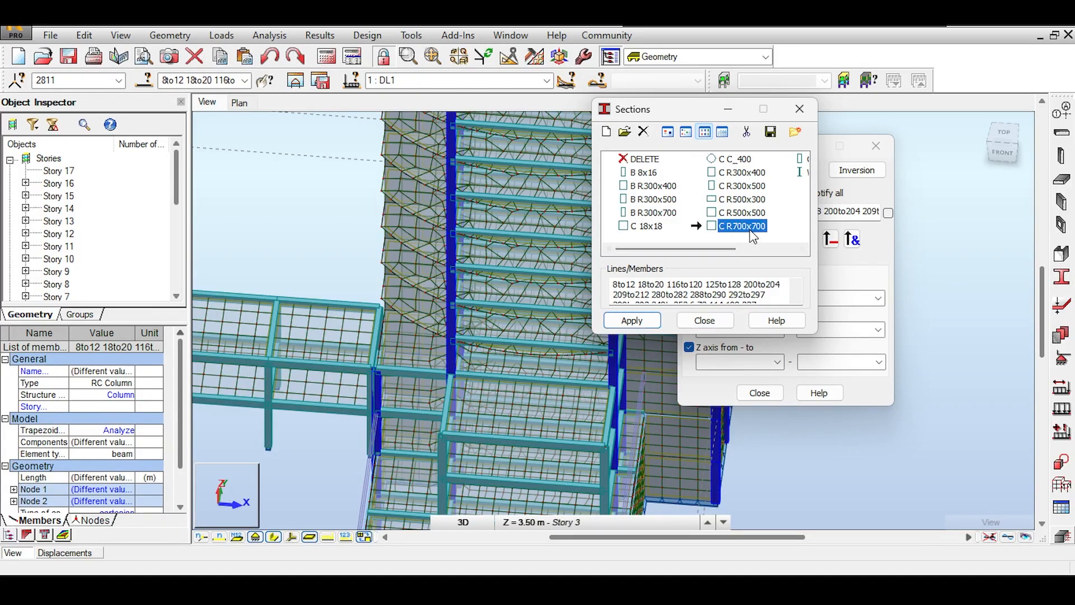
pyautogui.doubleClick(745, 226)
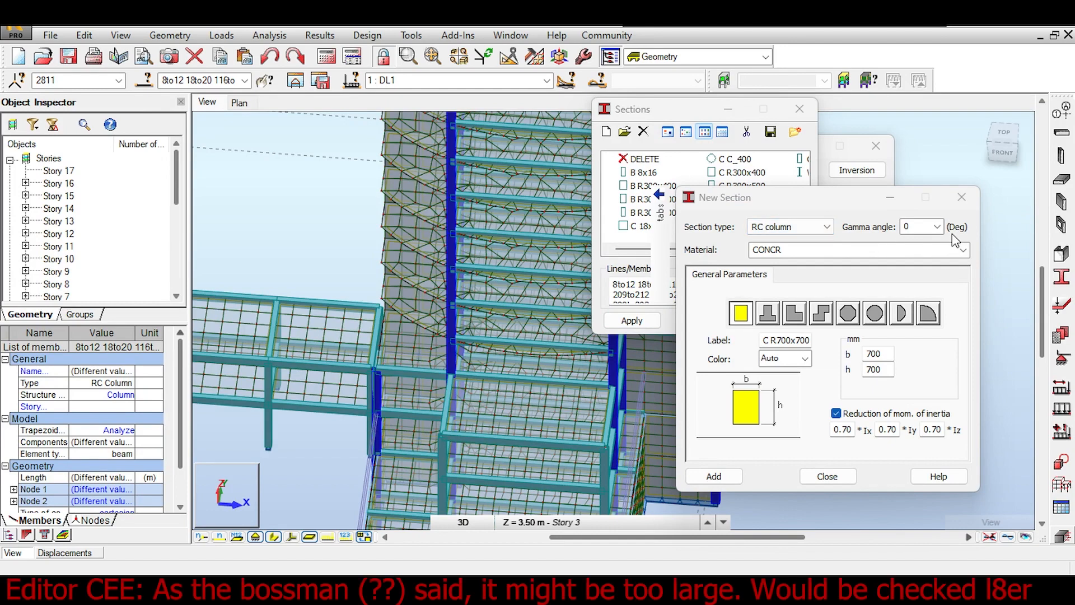
pyautogui.click(970, 196)
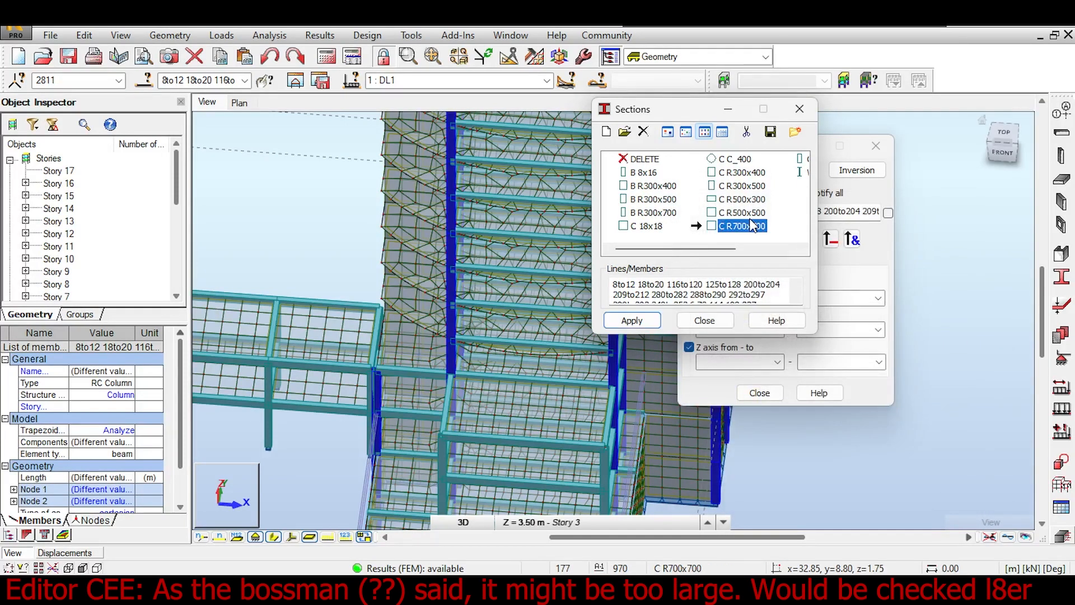
pyautogui.click(648, 324)
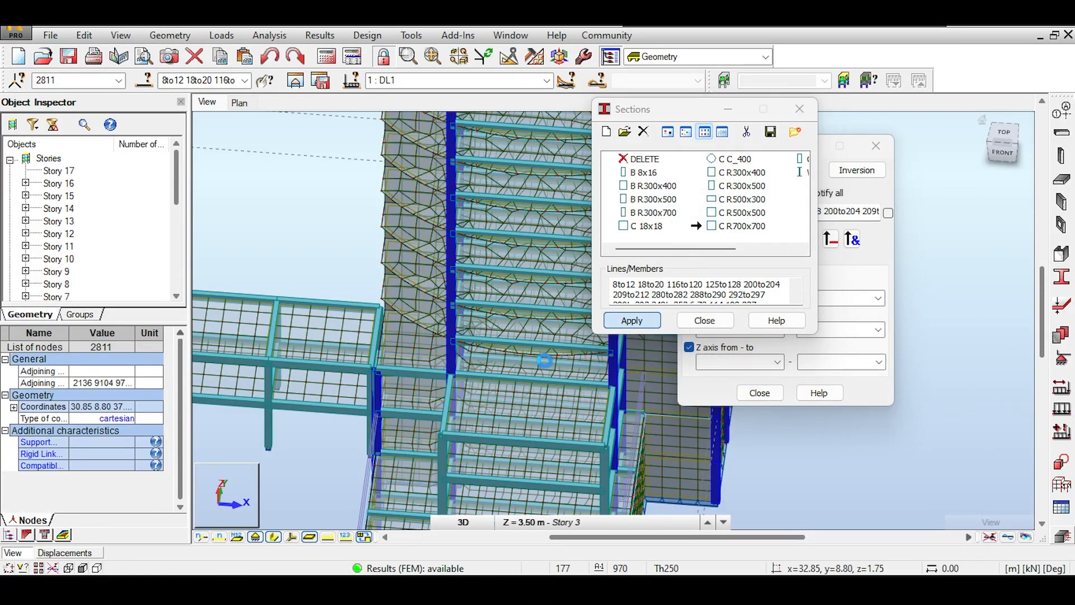
pyautogui.click(576, 338)
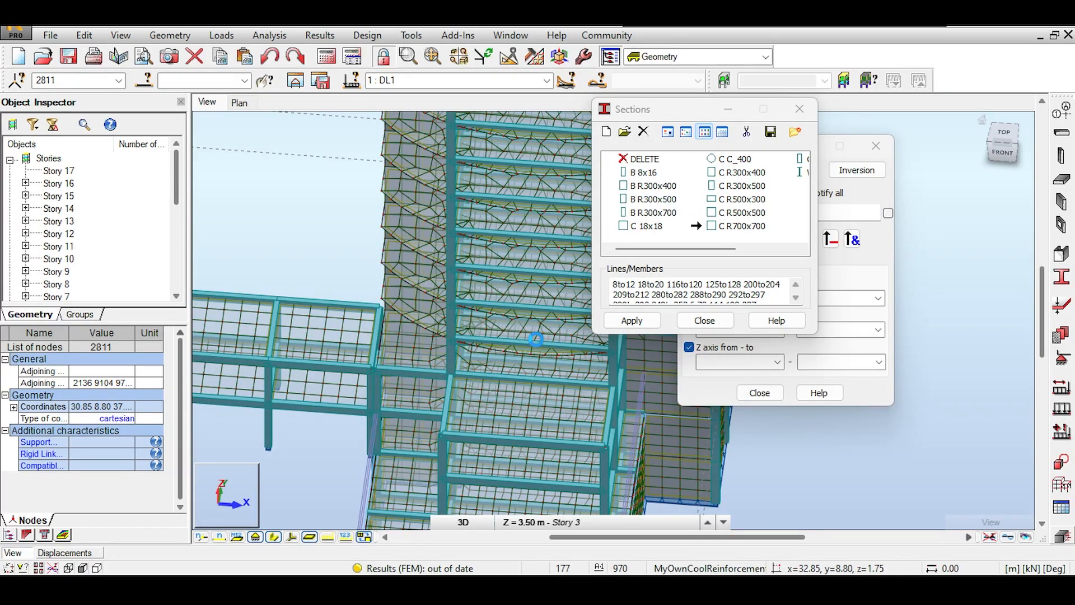
# Step: Assign section C R300x500 to the individual lower column segments where the link frame meets the tower, down to the base
pyautogui.scroll(2, 408, 430)
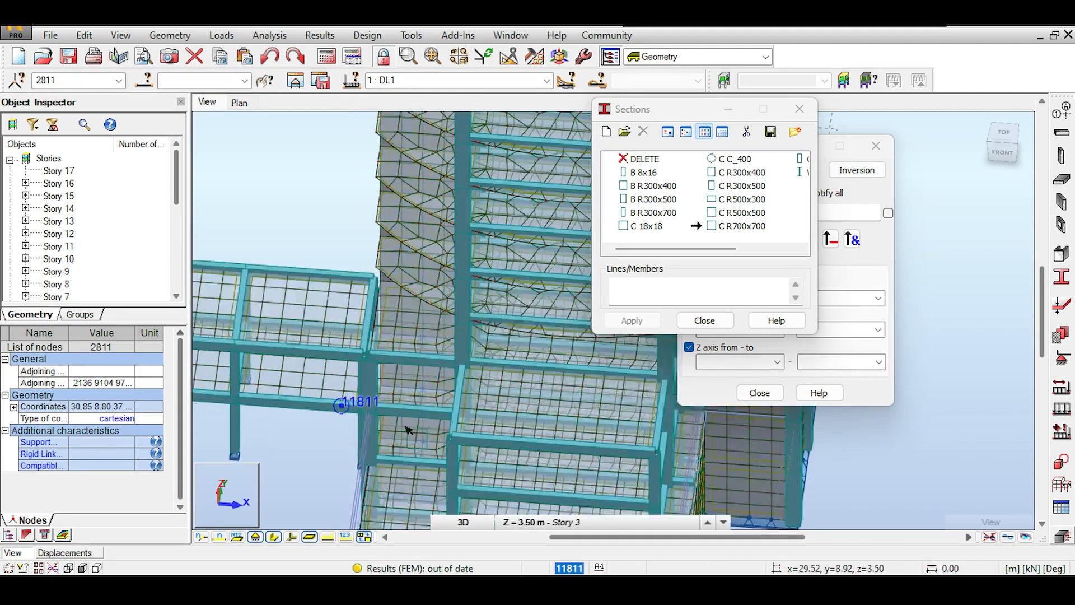
pyautogui.scroll(2, 405, 426)
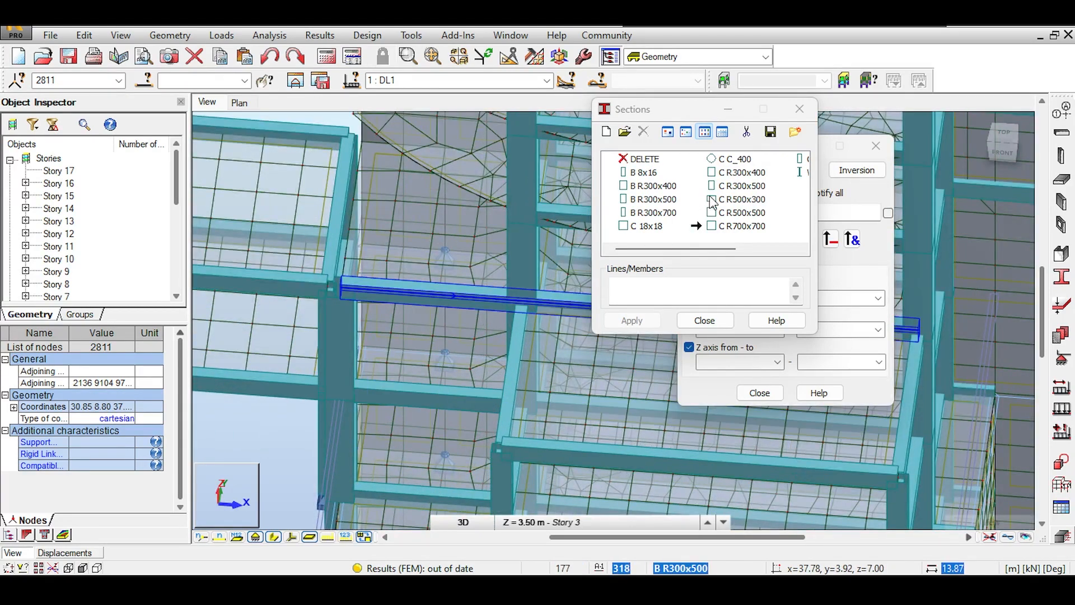
pyautogui.click(731, 186)
pyautogui.click(343, 371)
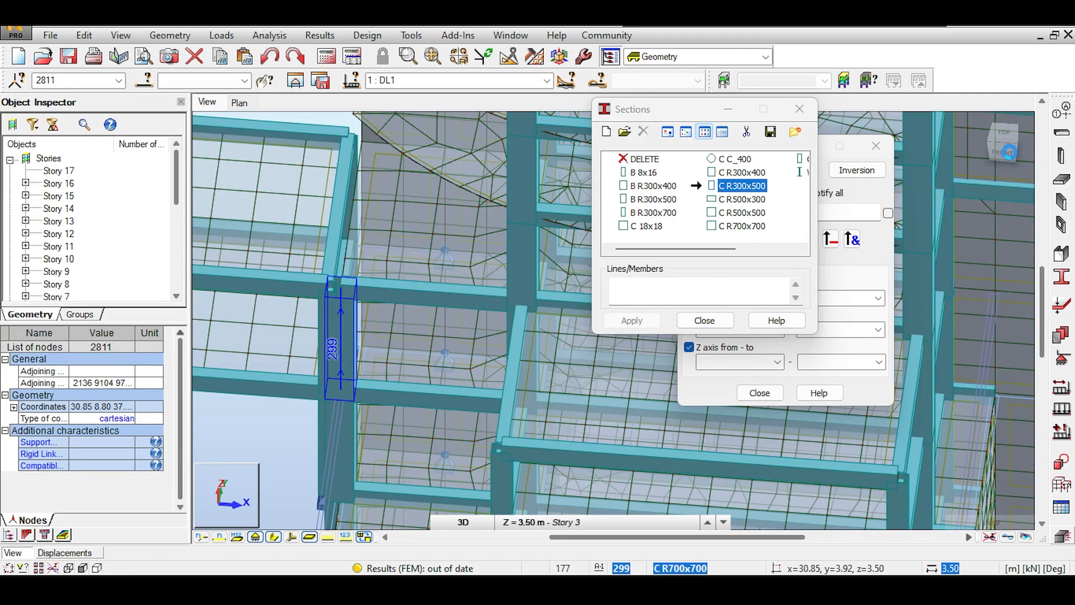
pyautogui.click(1005, 152)
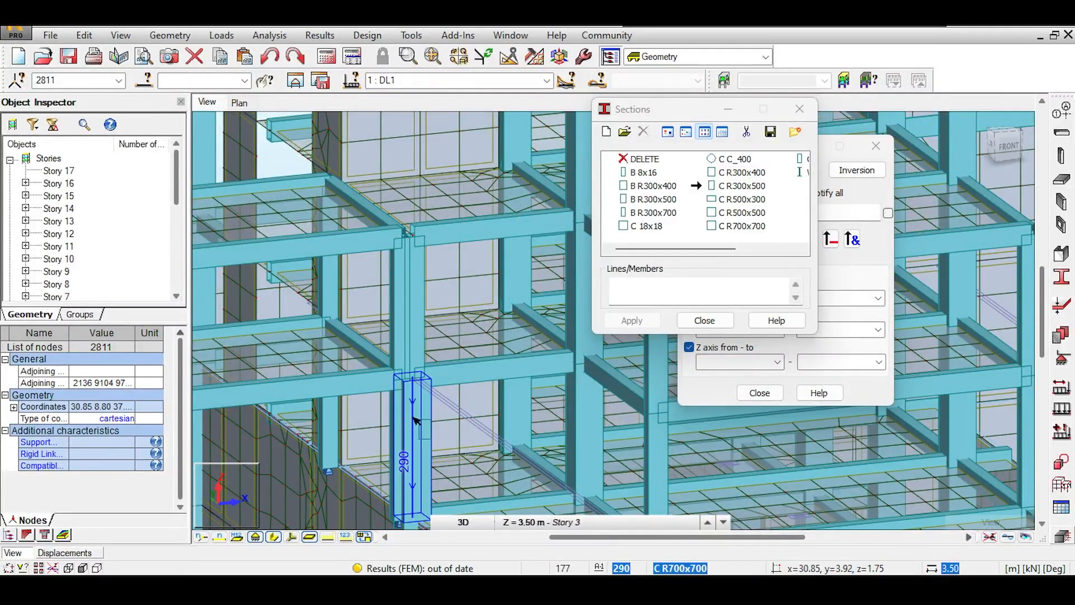
pyautogui.moveTo(469, 387); pyautogui.dragTo(488, 238, button='middle')
pyautogui.click(430, 400)
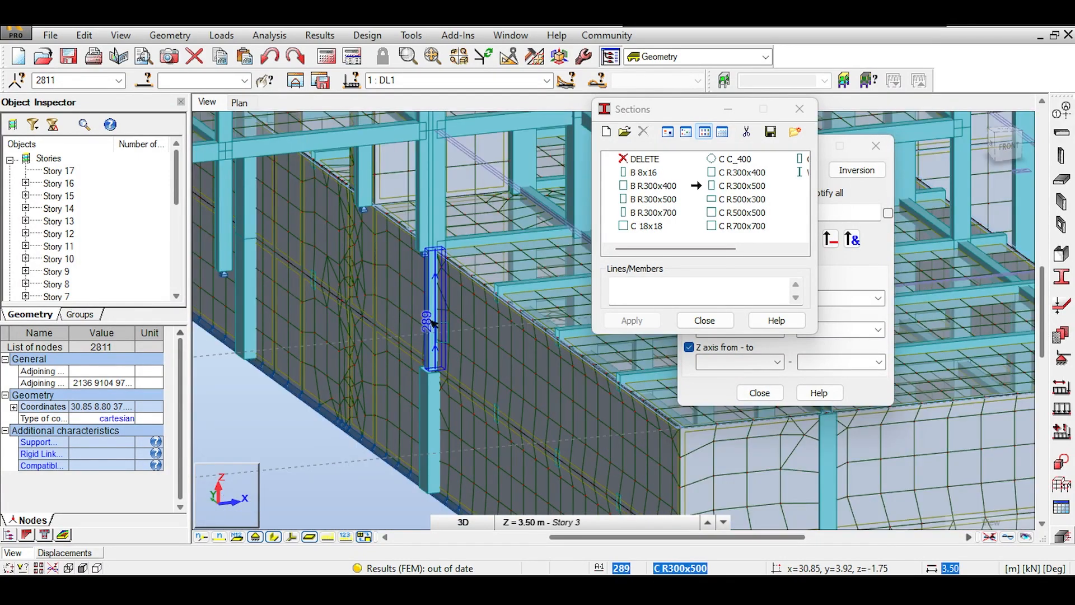
pyautogui.click(436, 386)
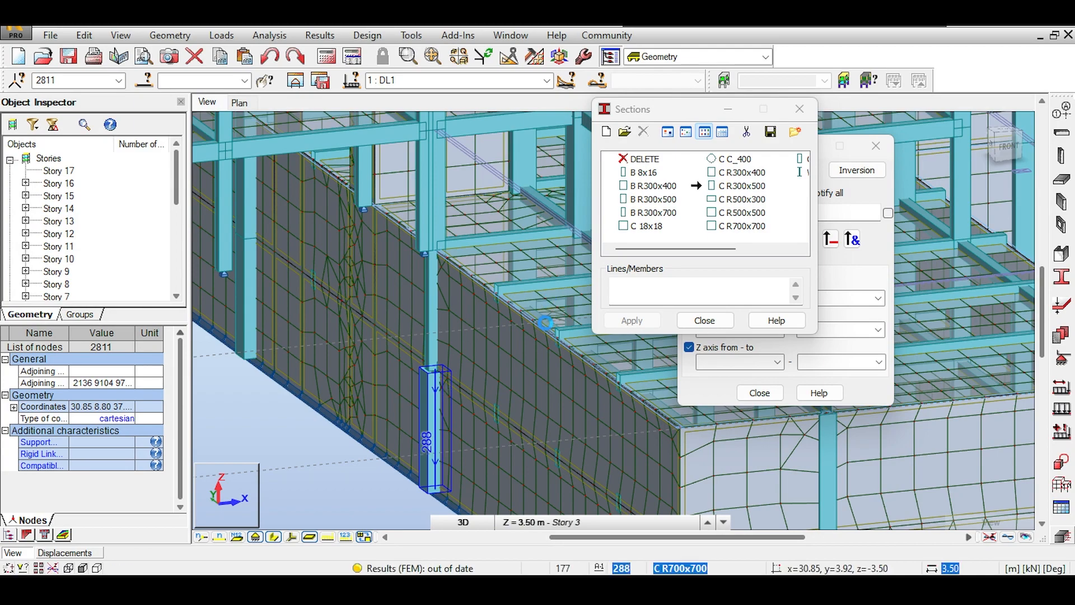
# Step: Examine the column sizes around the tower base, the lower podium and the adjoining link frame in a 3D view
pyautogui.click(1006, 145)
pyautogui.click(1016, 131)
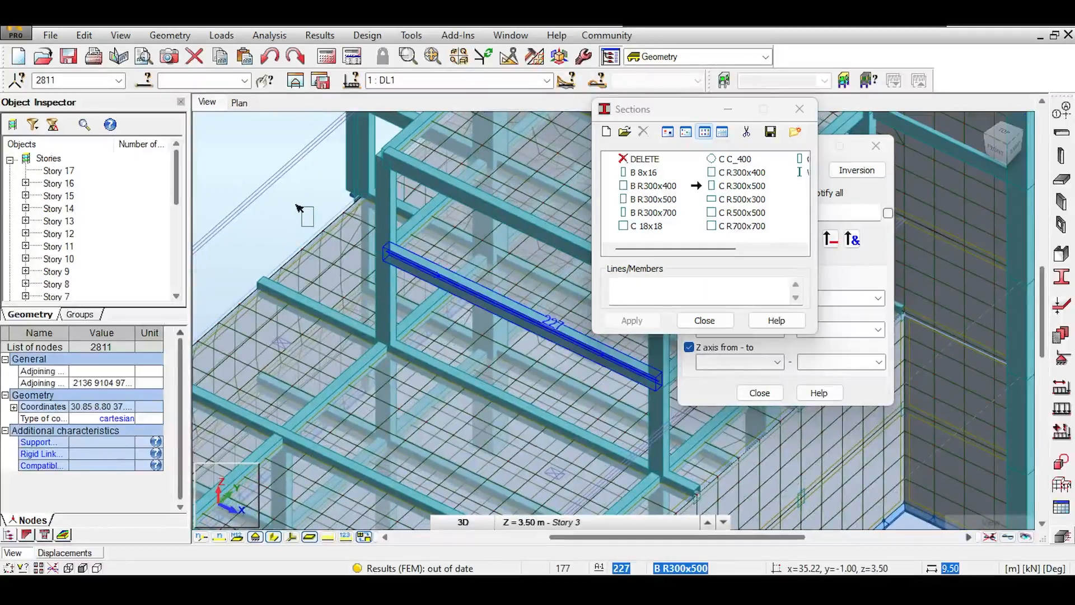
pyautogui.moveTo(299, 205); pyautogui.dragTo(188, 256, button='middle')
pyautogui.scroll(-2, 206, 244)
pyautogui.scroll(-1, 206, 244)
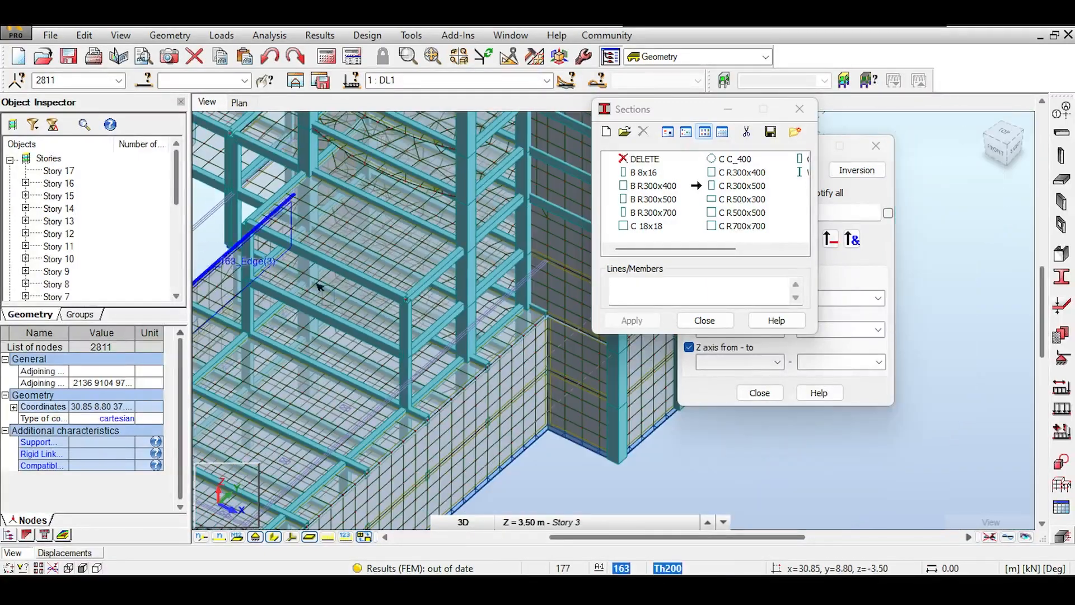
pyautogui.moveTo(582, 475); pyautogui.dragTo(628, 493, button='middle')
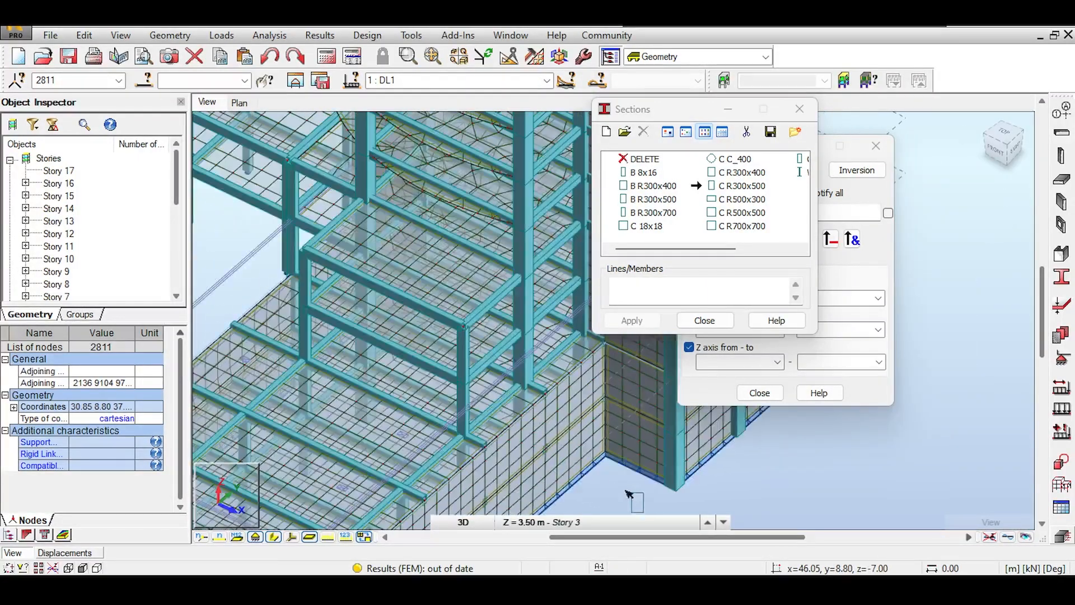
pyautogui.scroll(2, 278, 231)
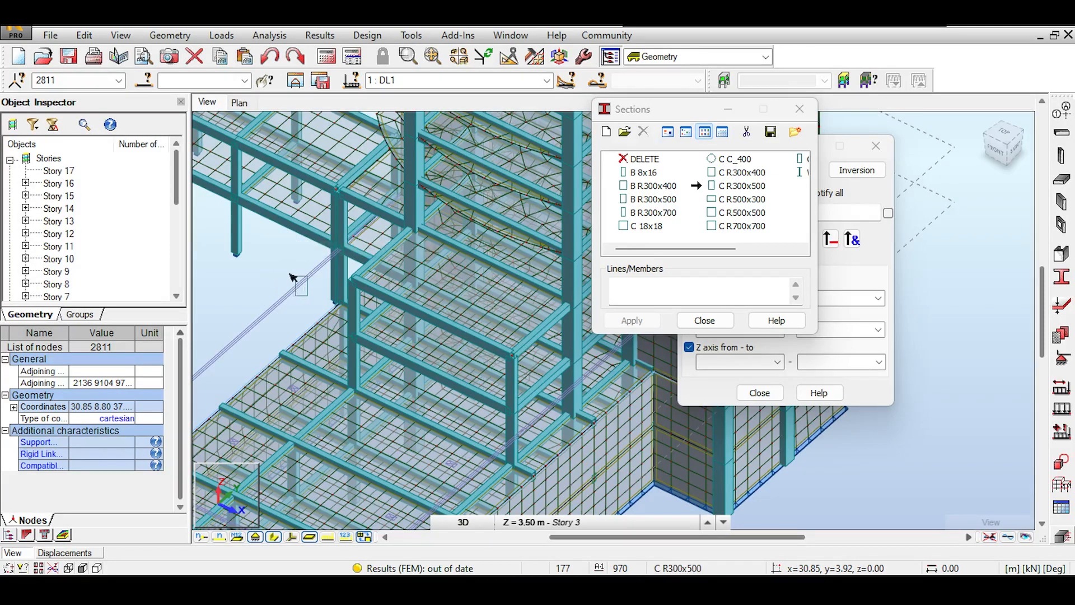
pyautogui.moveTo(266, 253); pyautogui.dragTo(302, 363, button='middle')
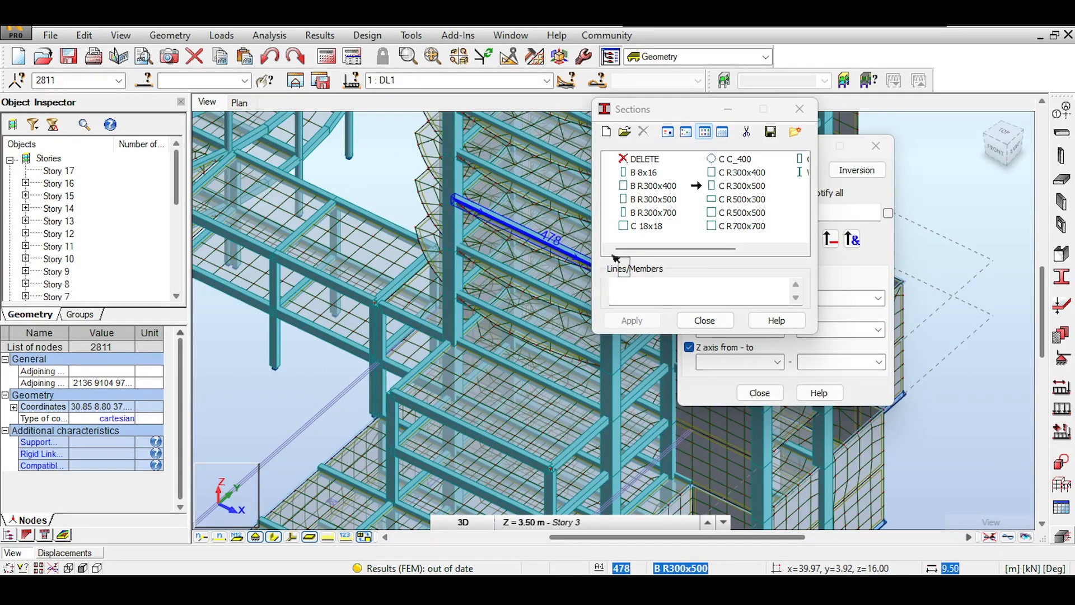
# Step: Close the section assignment, recall the earlier, wider column selection and show the tower from the front
pyautogui.click(798, 111)
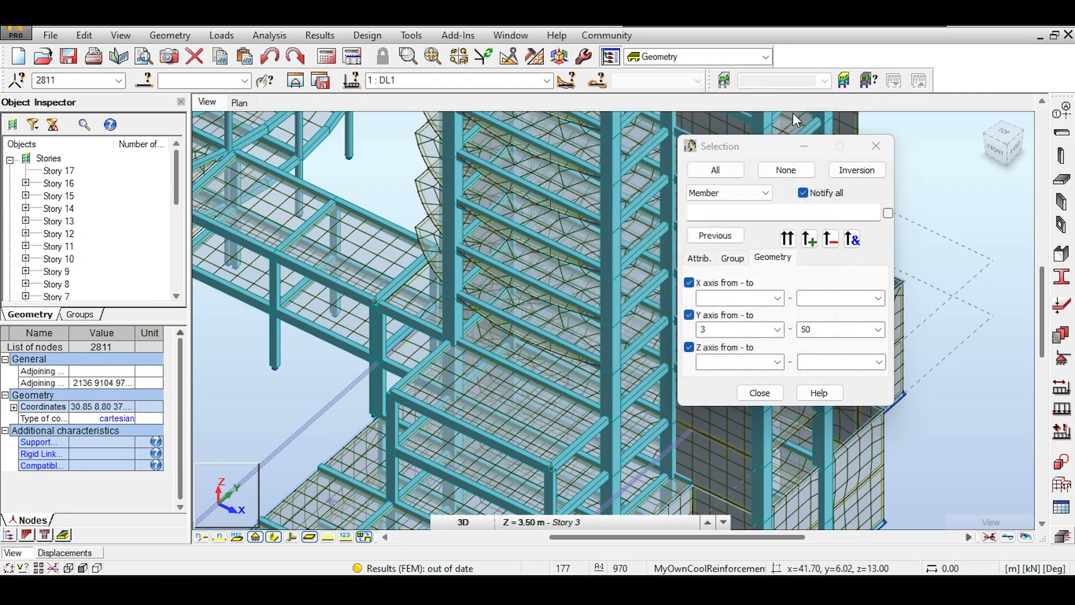
pyautogui.click(734, 237)
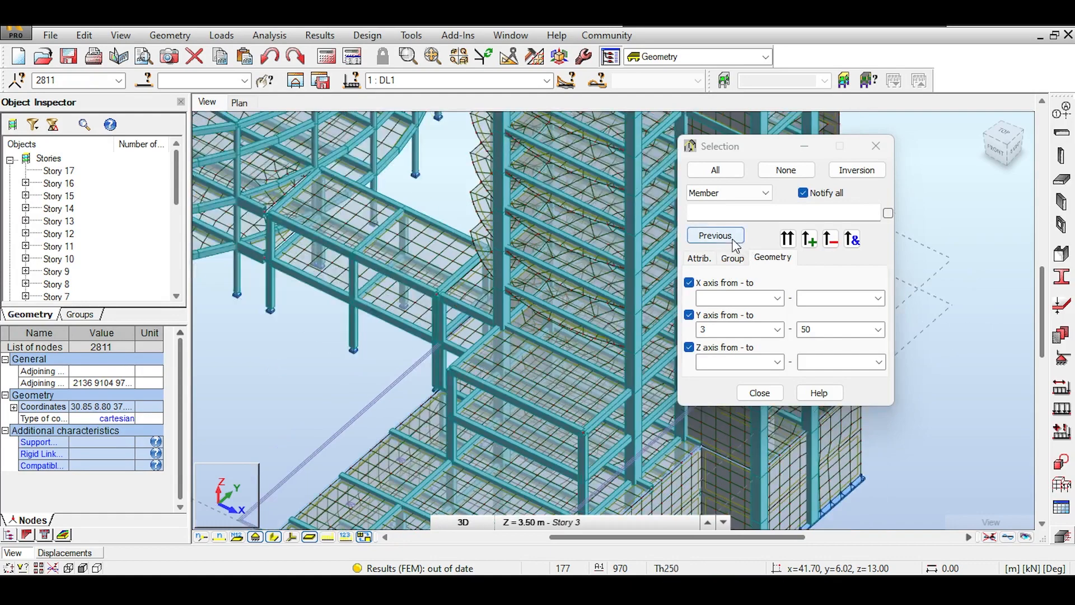
pyautogui.click(733, 237)
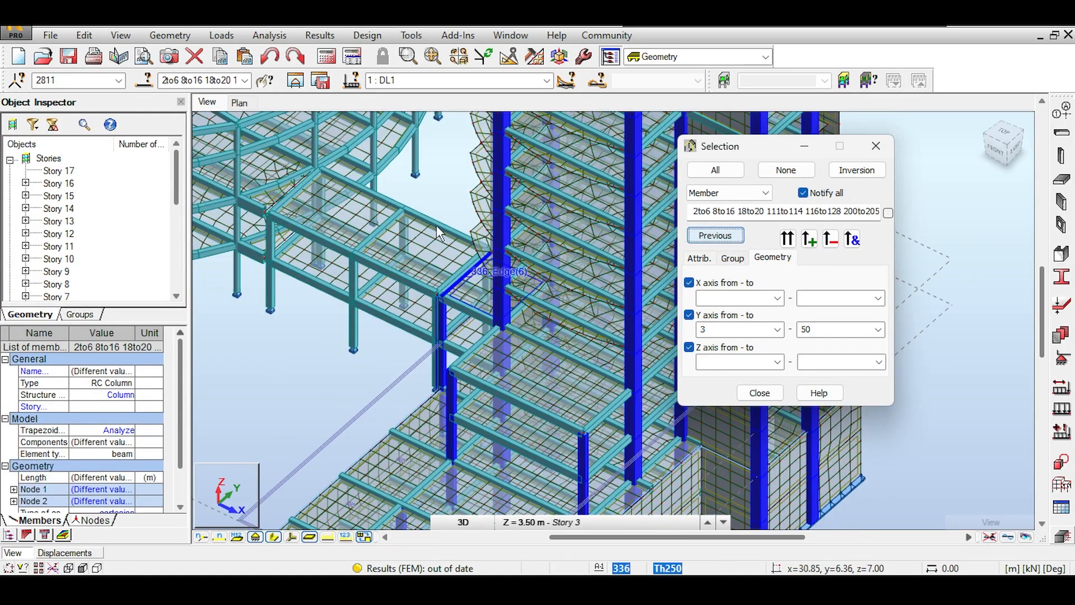
pyautogui.moveTo(418, 181); pyautogui.dragTo(332, 163, button='middle')
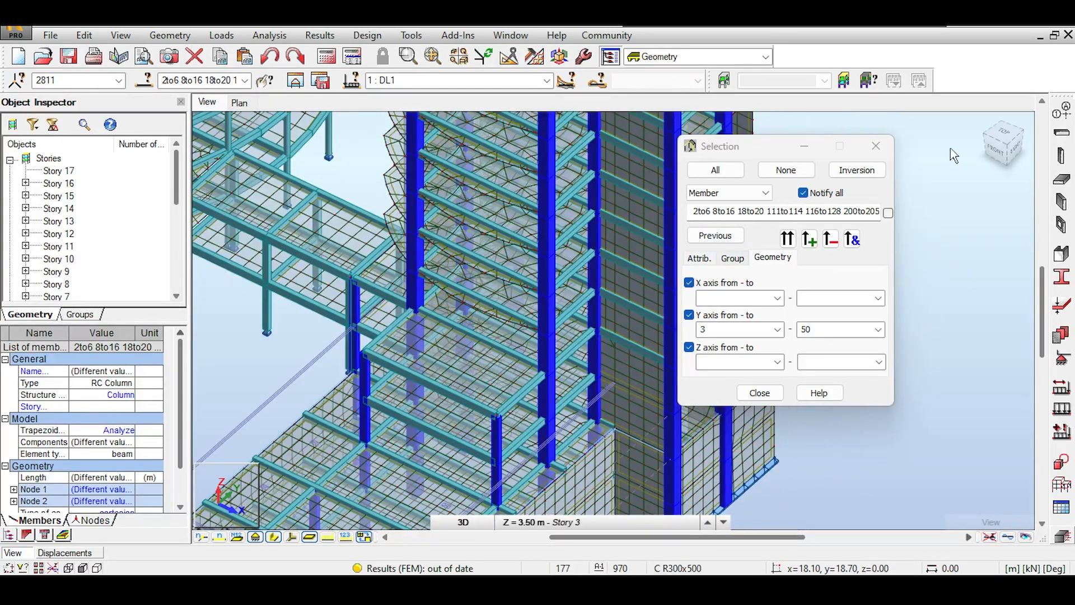
pyautogui.click(992, 151)
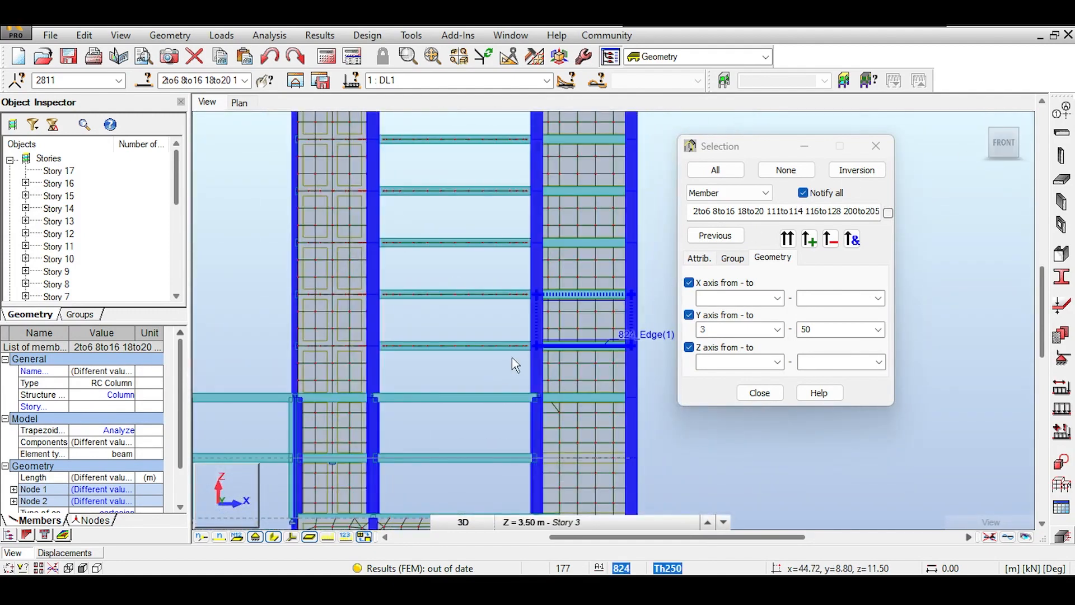
# Step: Narrow the tower column selection to members between Z 12.99 and 100, with the Y-axis limits cleared
pyautogui.scroll(-3, 514, 365)
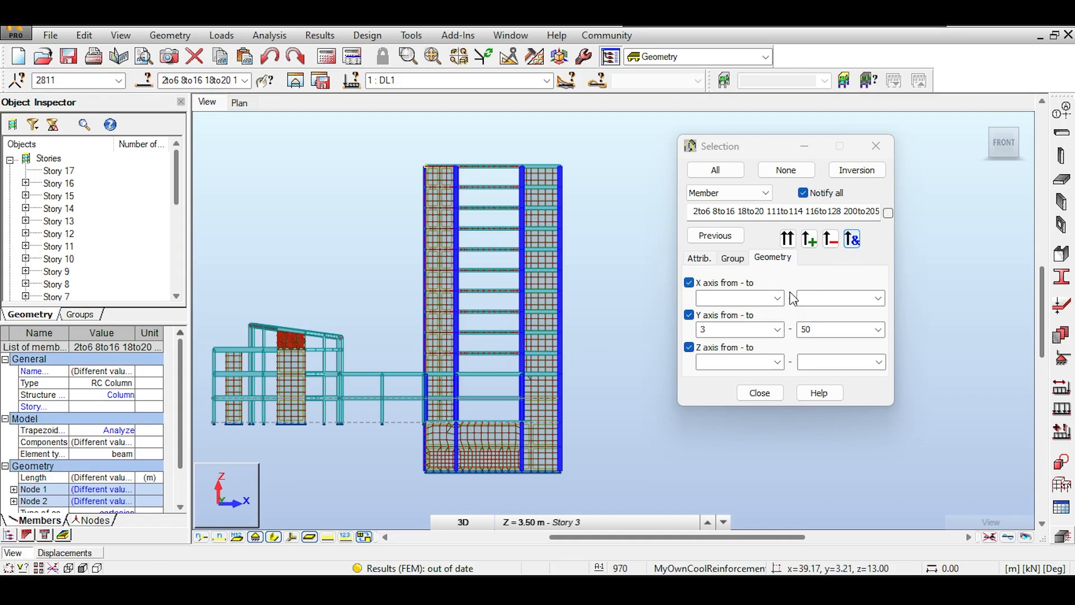
pyautogui.click(735, 330)
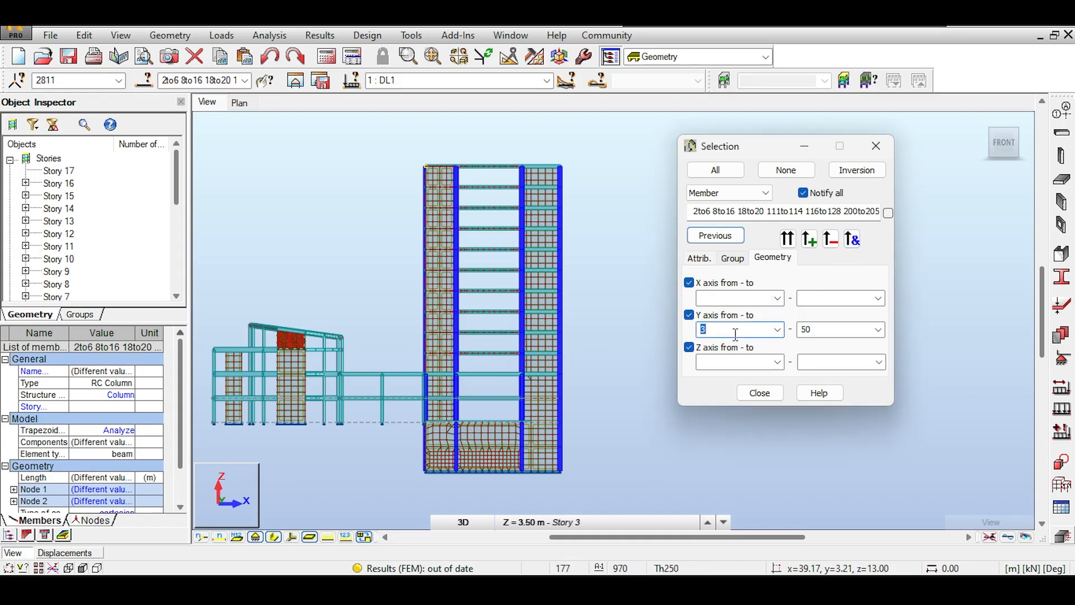
pyautogui.press('BackSpace')
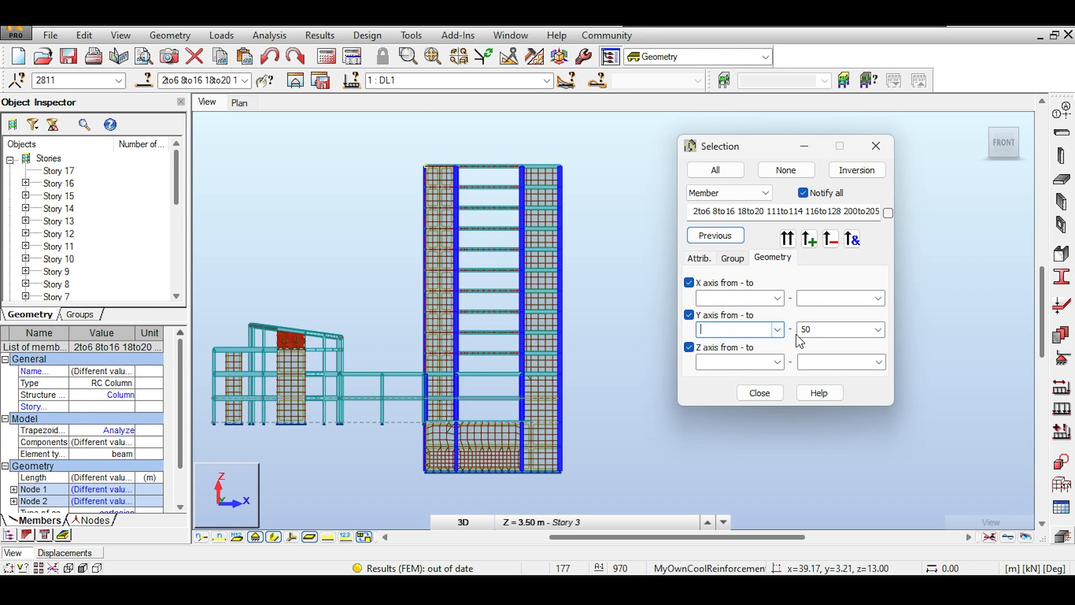
pyautogui.click(806, 330)
pyautogui.click(736, 361)
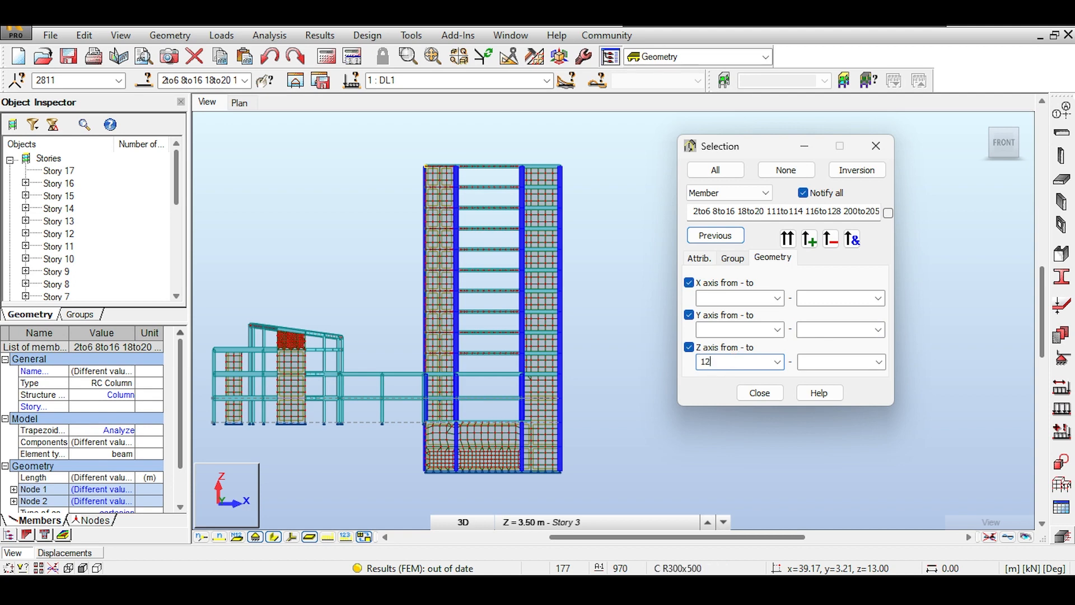
pyautogui.click(817, 366)
pyautogui.write('100')
pyautogui.click(851, 239)
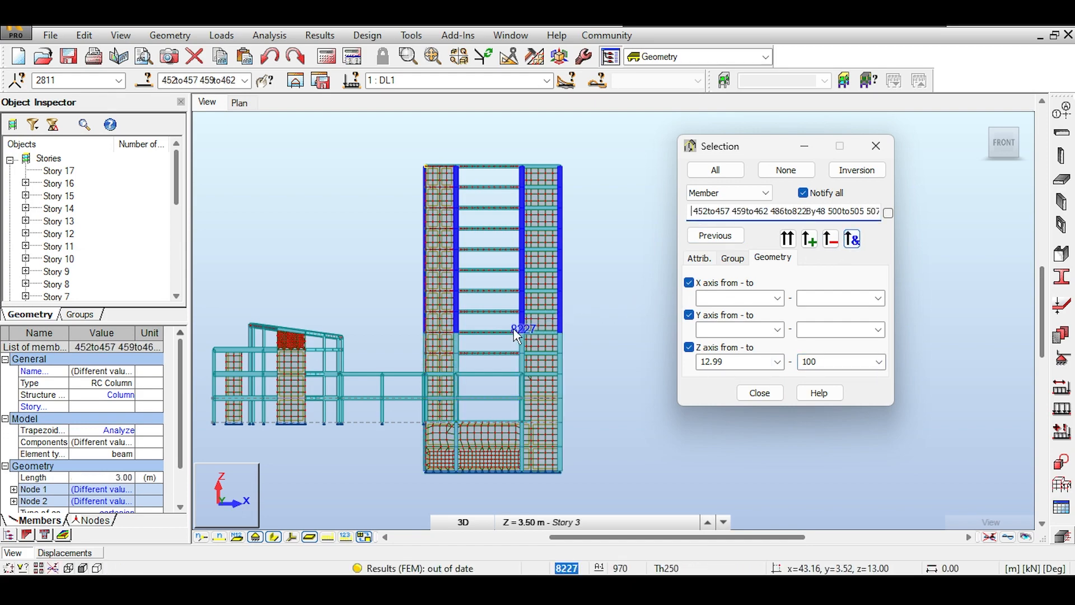
pyautogui.scroll(1, 512, 329)
# Step: Define RC column section C R550x550 with b and h of 550 mm and assign it to the selected tower columns
pyautogui.moveTo(994, 151)
pyautogui.mouseDown()
pyautogui.moveTo(970, 182)
pyautogui.moveTo(1003, 150)
pyautogui.mouseUp()
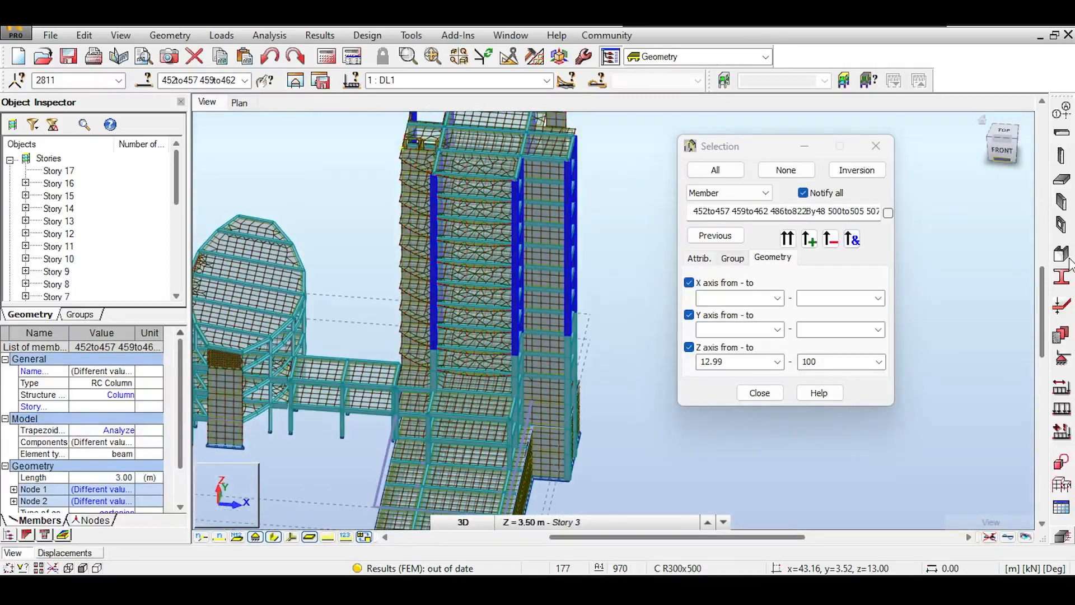
pyautogui.click(1052, 272)
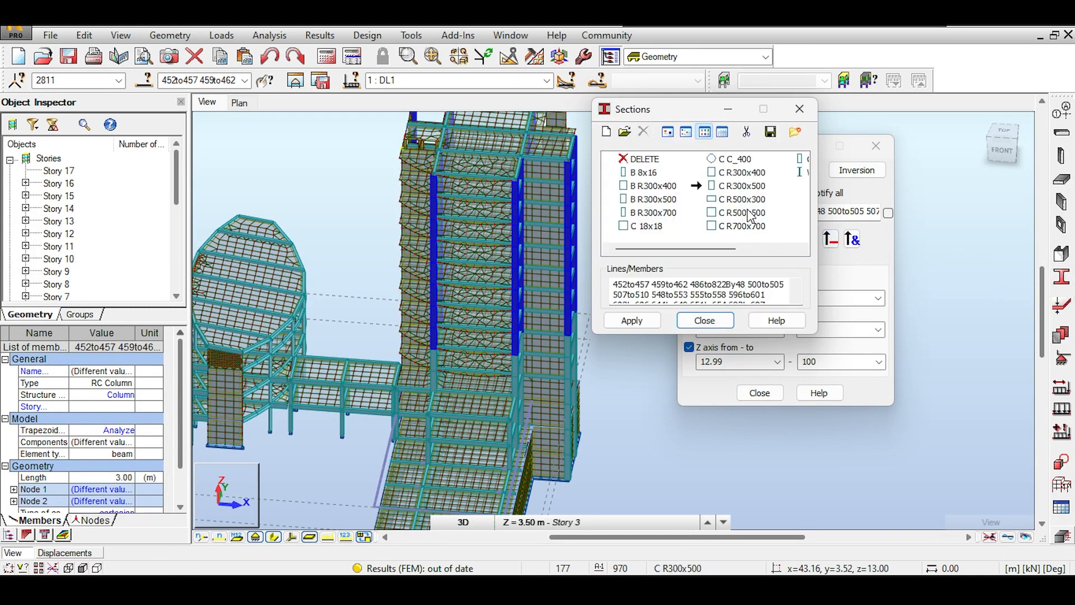
pyautogui.click(748, 213)
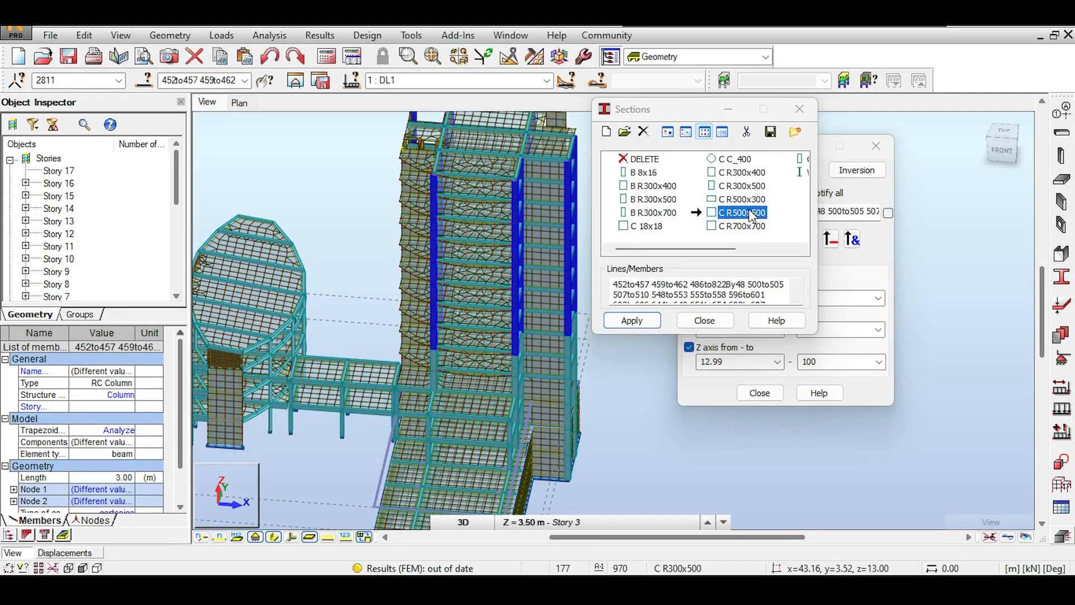
pyautogui.doubleClick(748, 213)
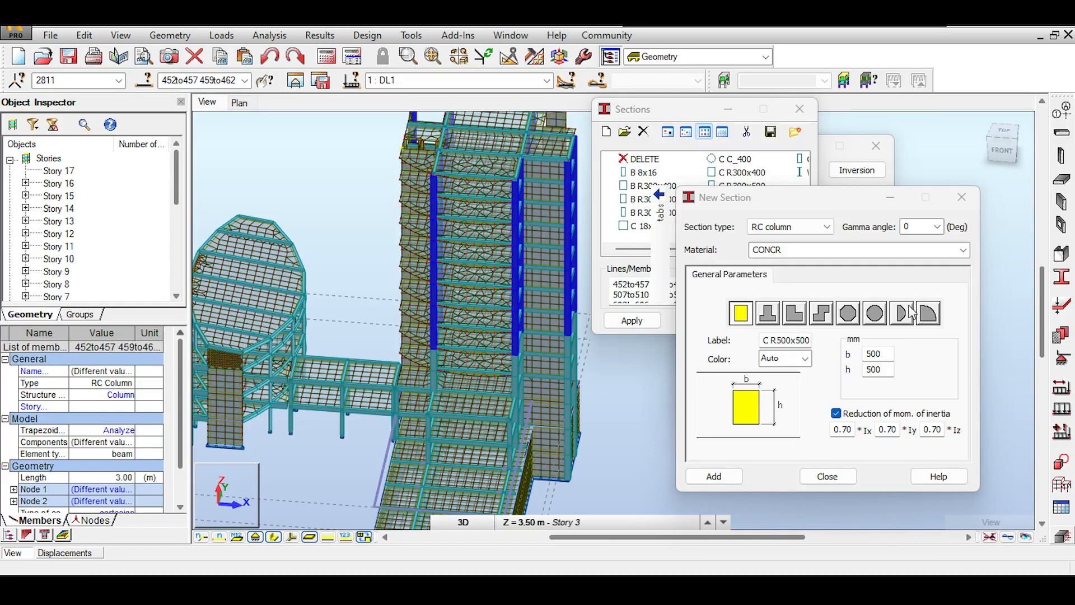
pyautogui.click(784, 340)
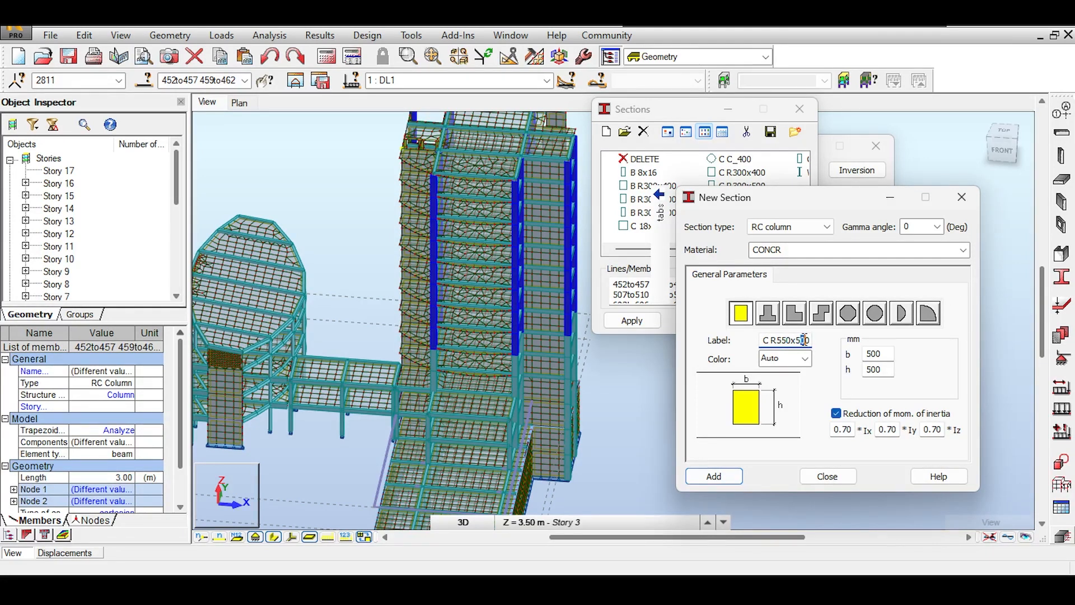
pyautogui.doubleClick(875, 353)
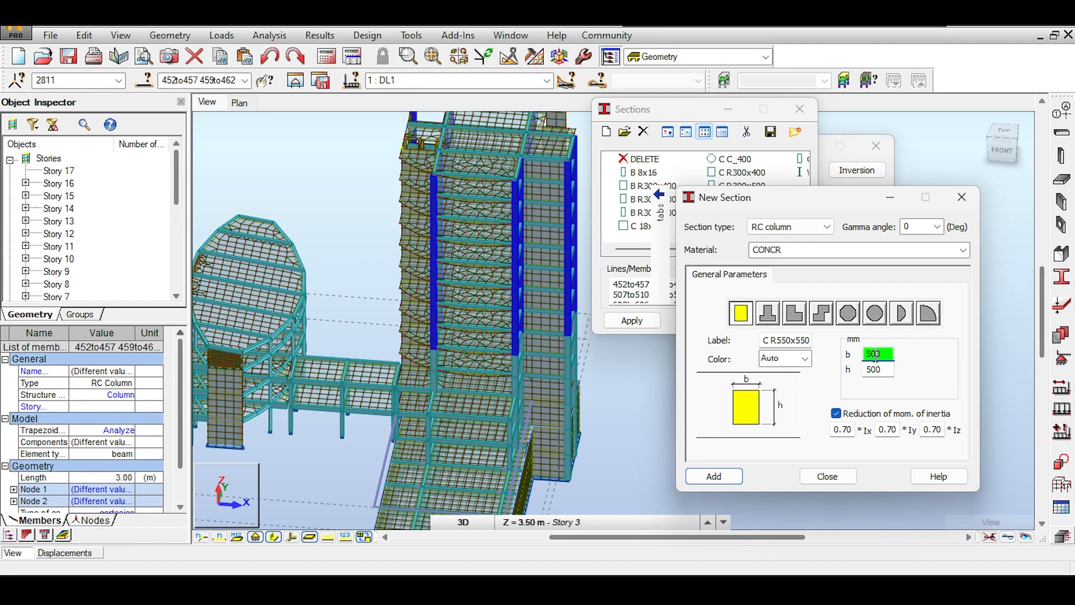
pyautogui.doubleClick(874, 368)
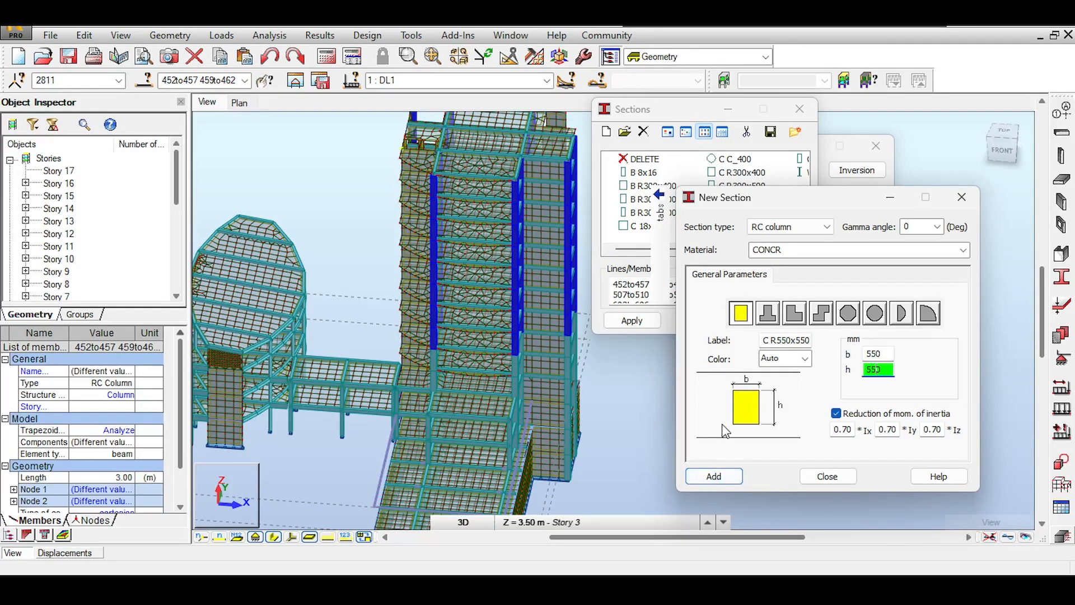
pyautogui.click(715, 475)
pyautogui.click(961, 197)
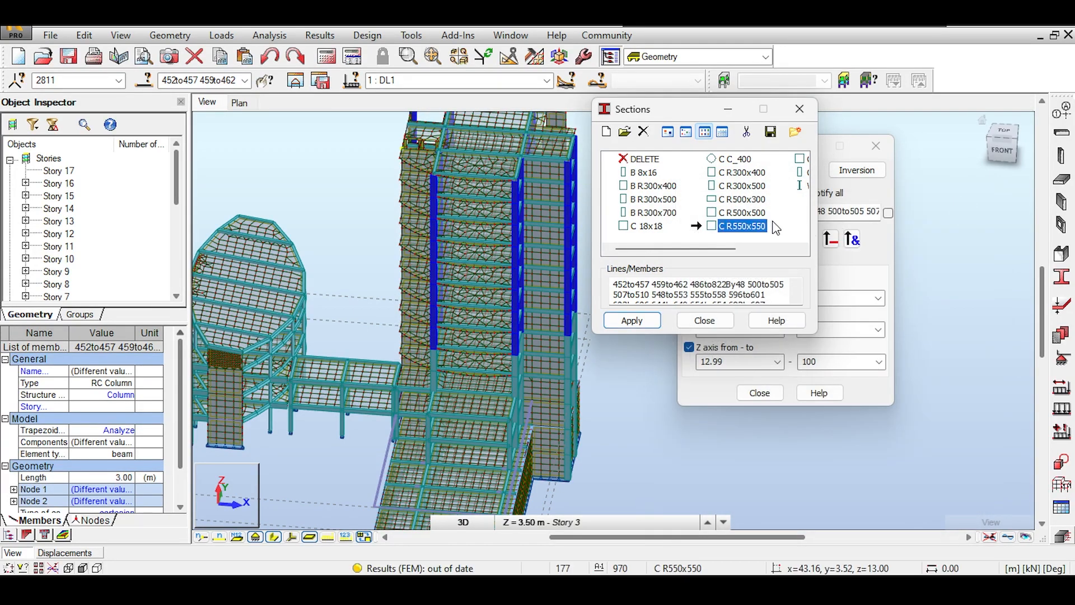
pyautogui.click(632, 321)
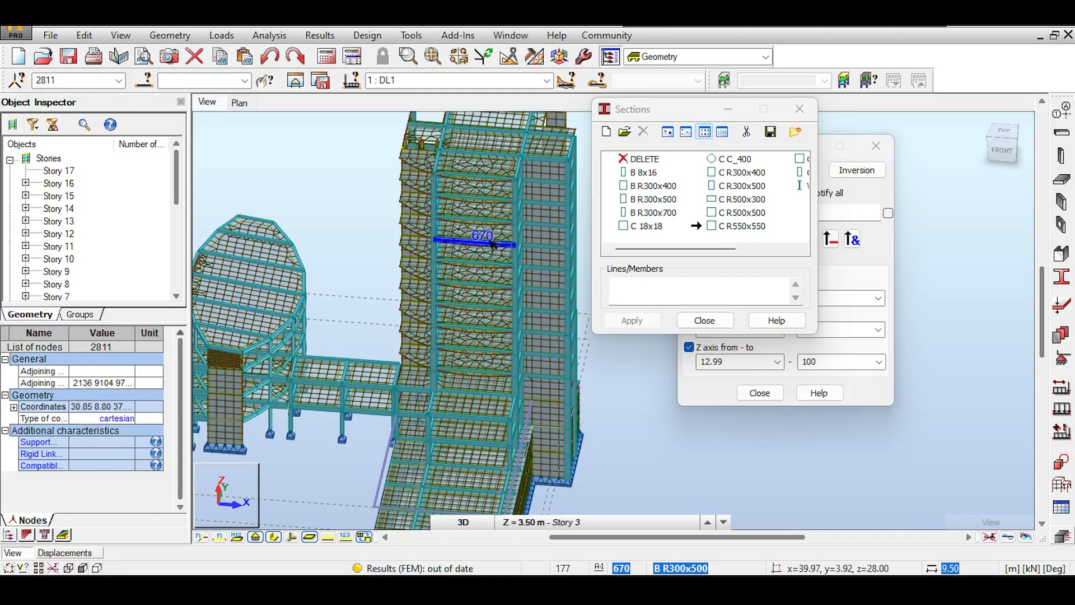
pyautogui.click(800, 109)
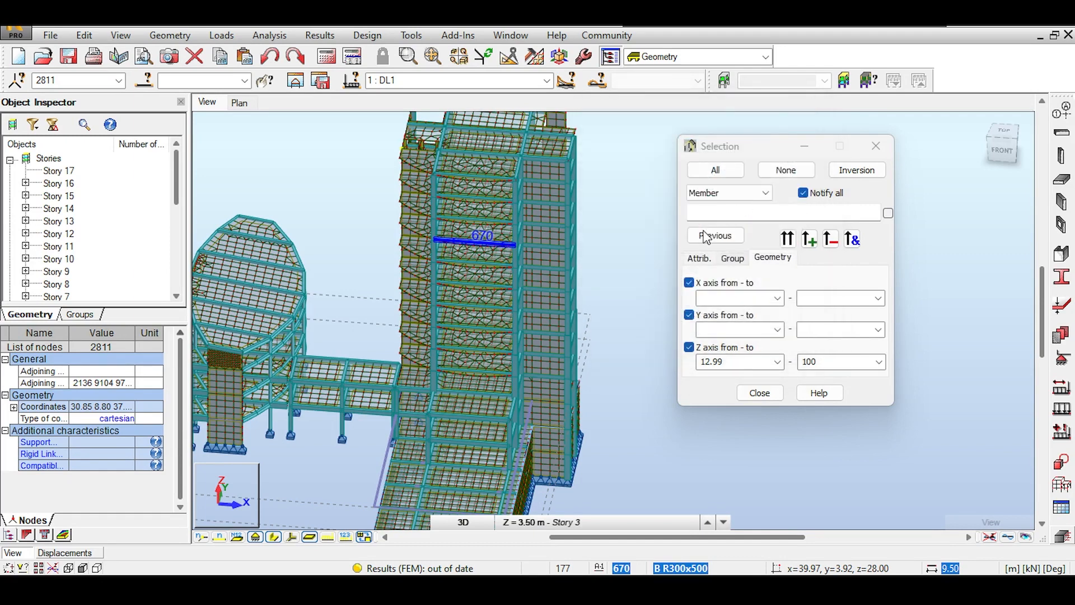
# Step: Recall the previous wider column selection and narrow it to members between Z 24.99 and 100
pyautogui.click(706, 236)
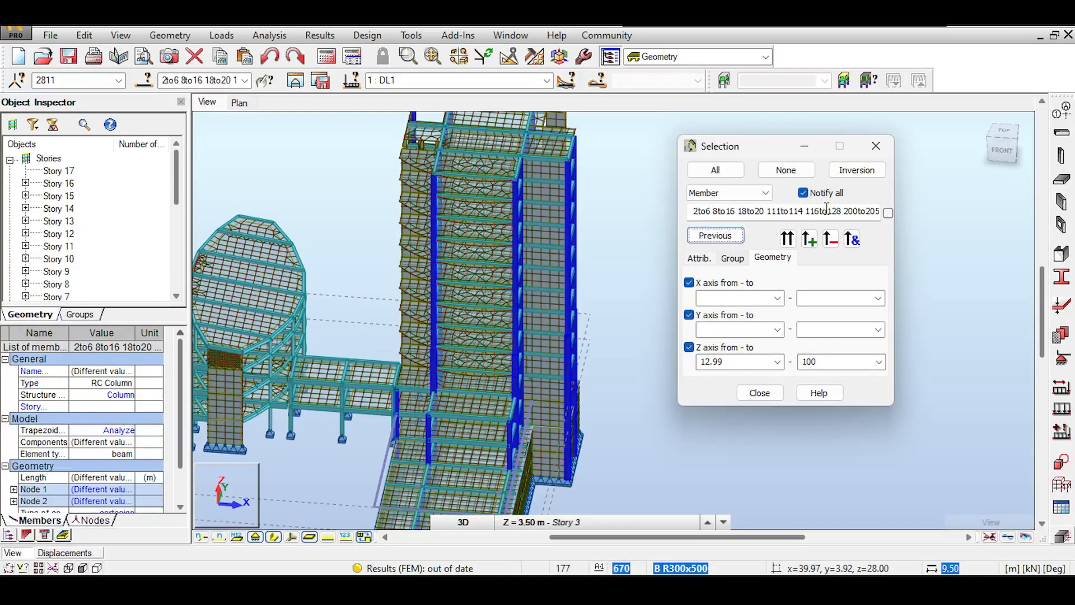
pyautogui.click(1006, 150)
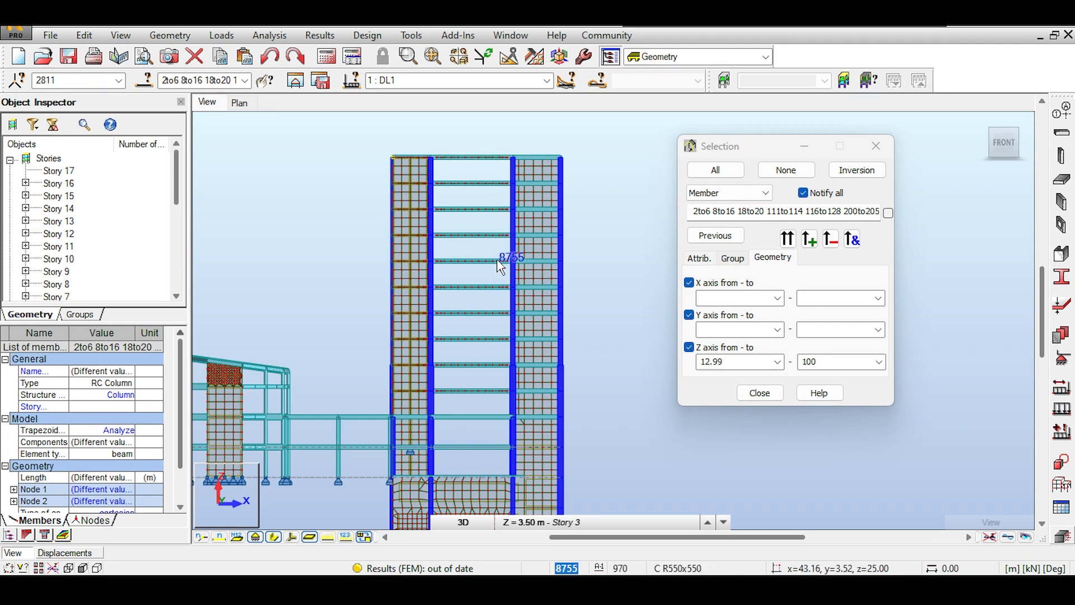
pyautogui.doubleClick(718, 362)
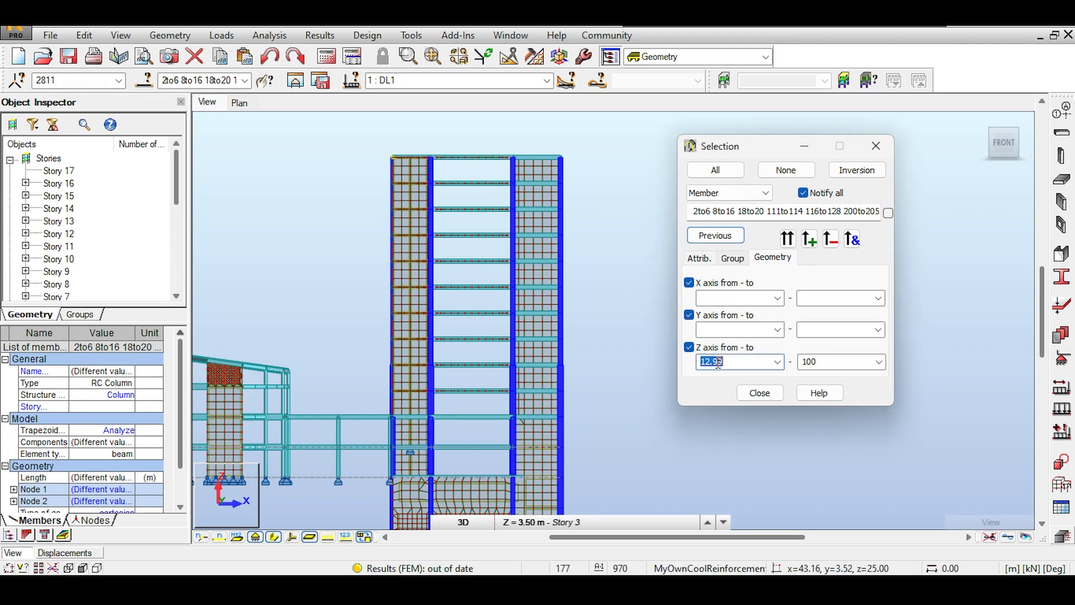
pyautogui.write('24.9')
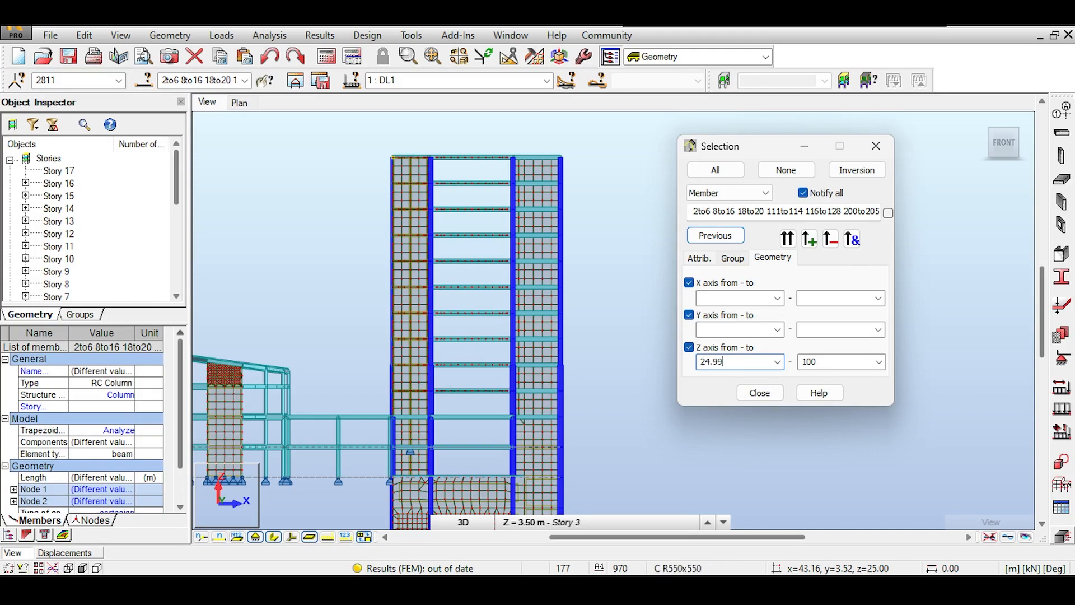
pyautogui.click(851, 240)
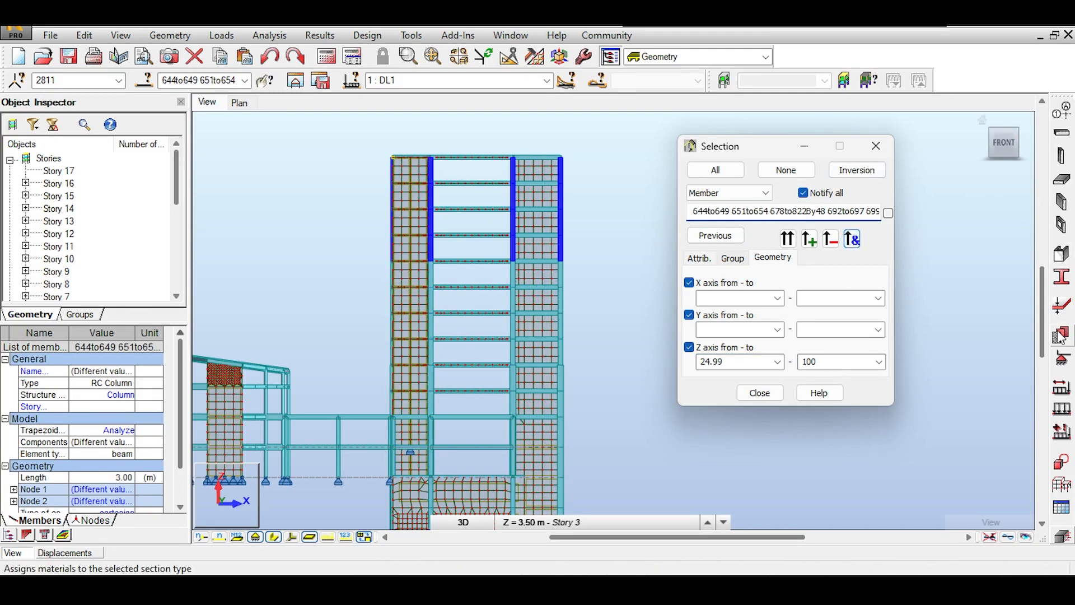
# Step: Define RC column section C R400x400 with b and h of 400 mm, based on C R500x500
pyautogui.click(1063, 282)
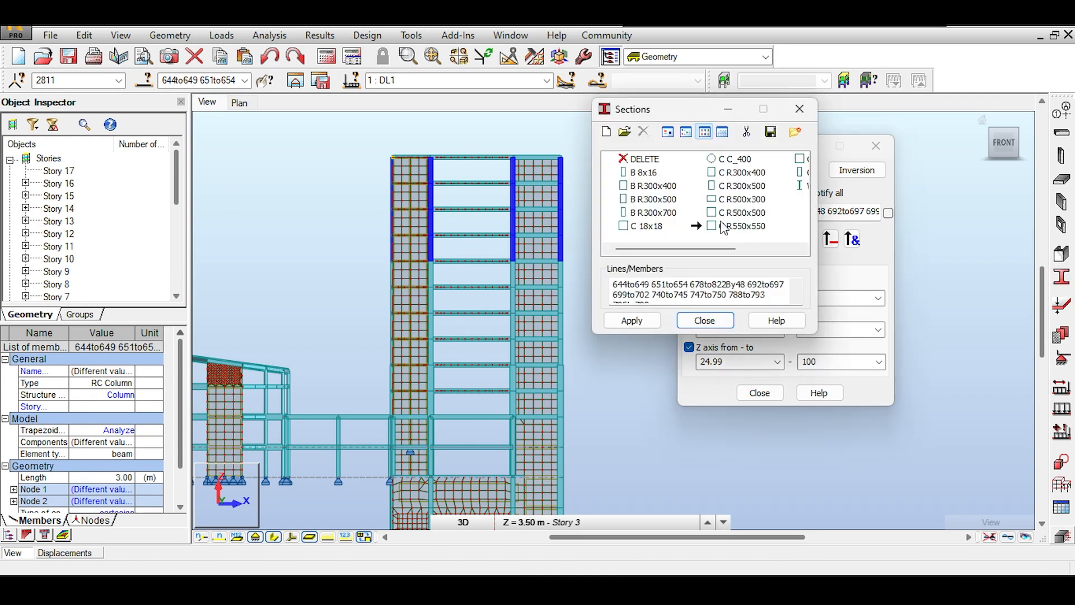
pyautogui.click(1002, 147)
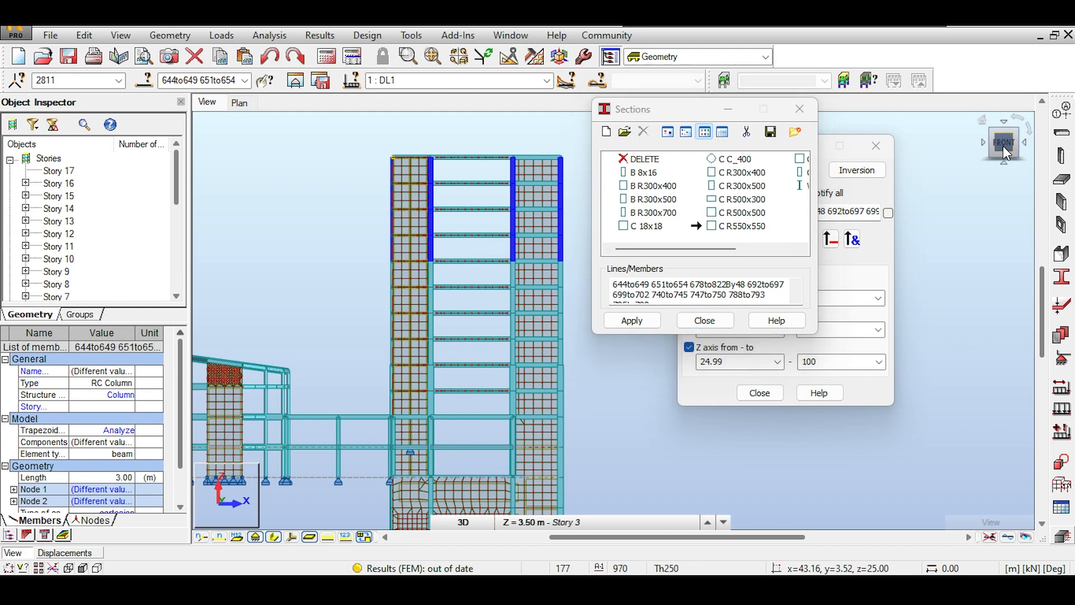
pyautogui.moveTo(1003, 146); pyautogui.dragTo(973, 173)
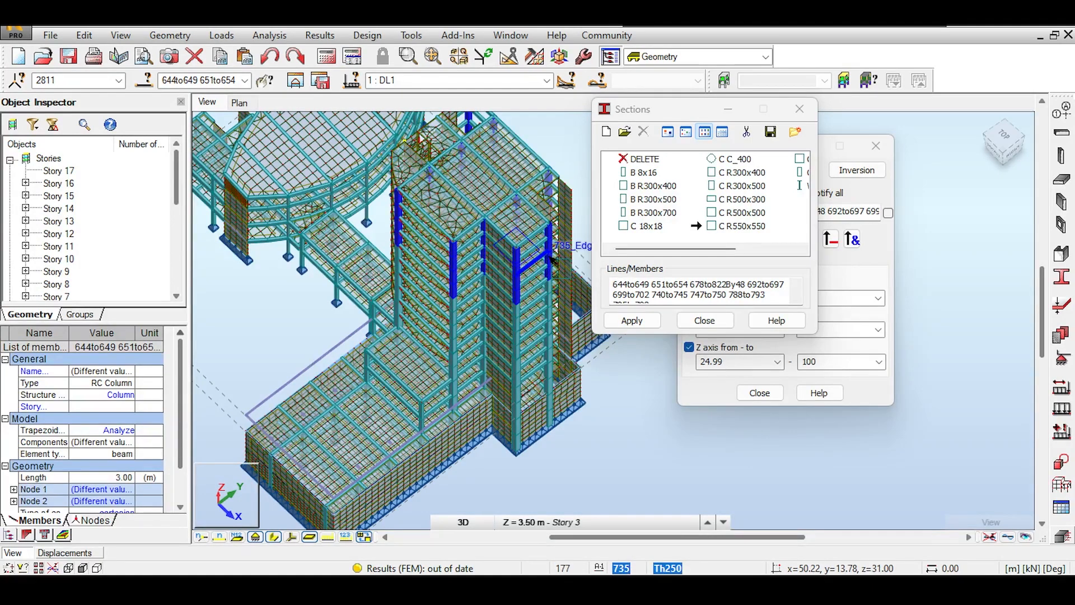
pyautogui.moveTo(552, 144); pyautogui.dragTo(553, 215, button='middle')
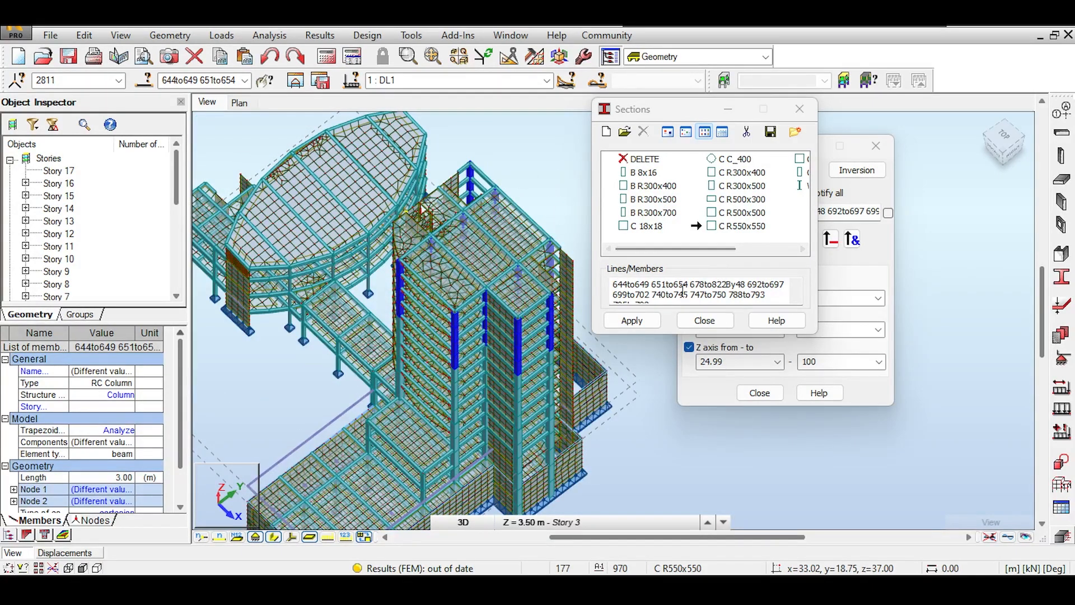
pyautogui.click(727, 213)
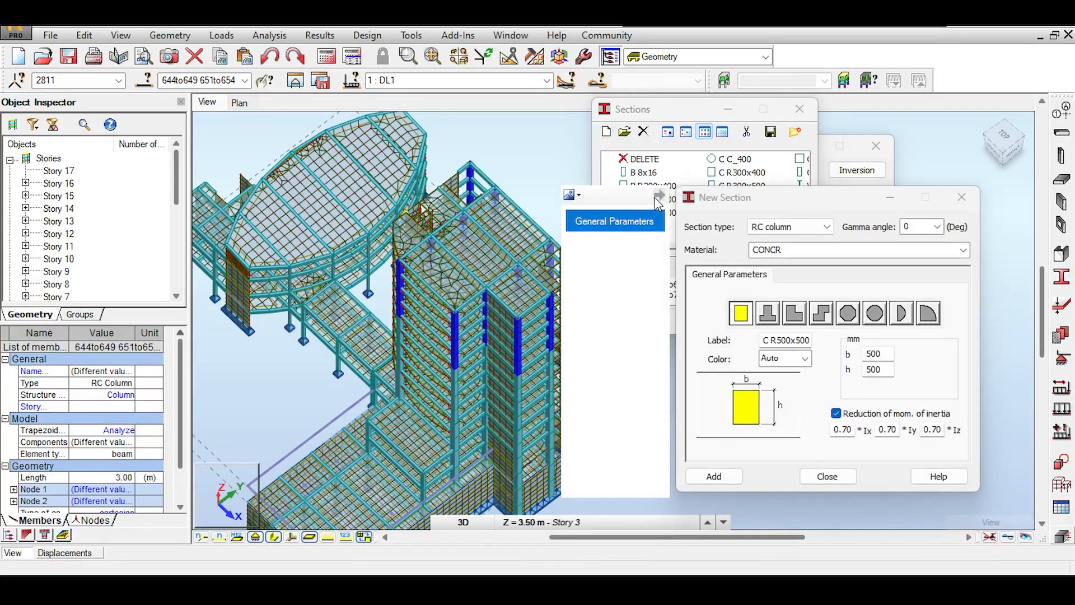
pyautogui.click(872, 353)
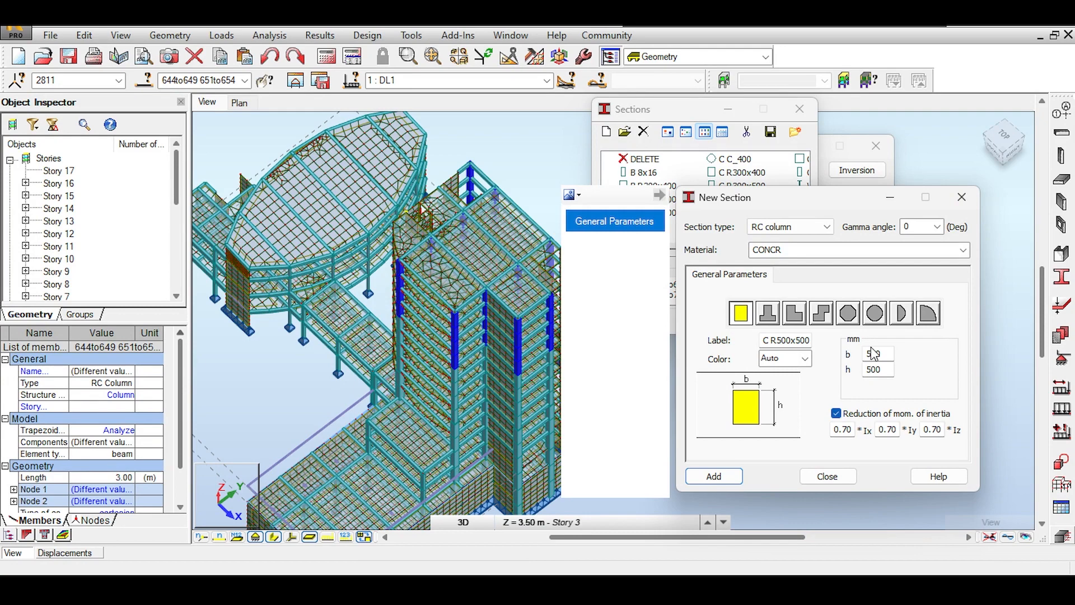
pyautogui.doubleClick(868, 351)
pyautogui.doubleClick(867, 371)
pyautogui.write('400')
pyautogui.click(779, 343)
pyautogui.click(714, 475)
pyautogui.click(827, 475)
# Step: Assign section C R400x400 to the selected uppermost tower columns and close the section and selection windows
pyautogui.click(644, 323)
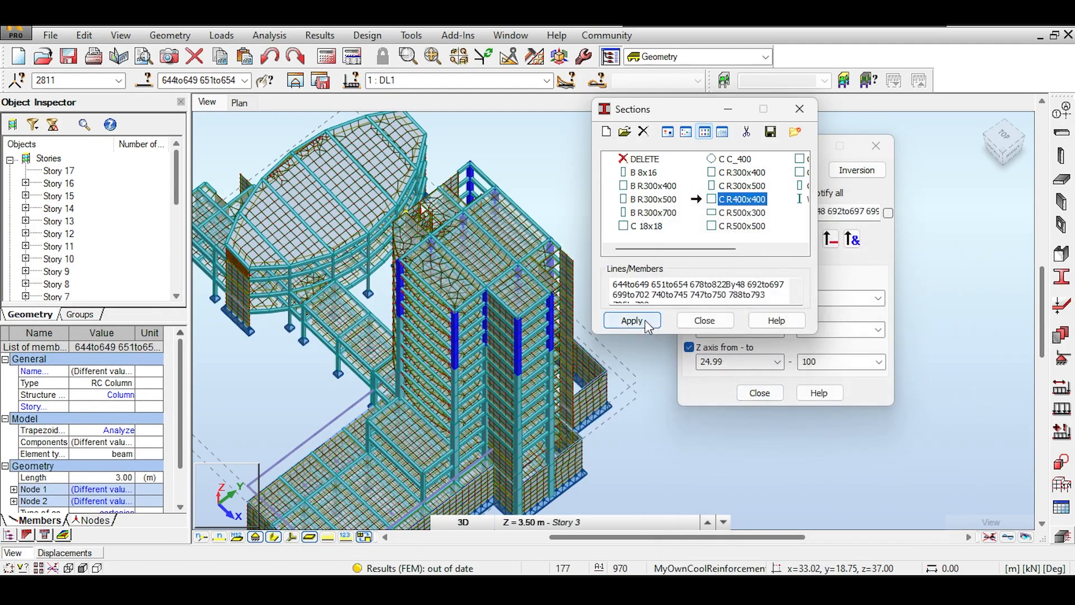
pyautogui.click(647, 324)
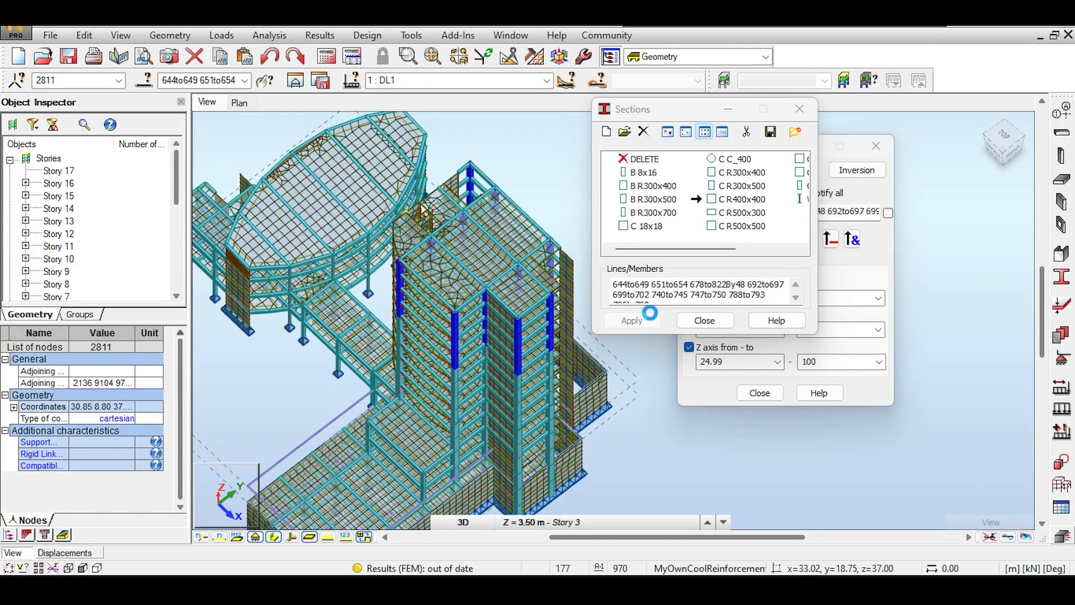
pyautogui.click(725, 322)
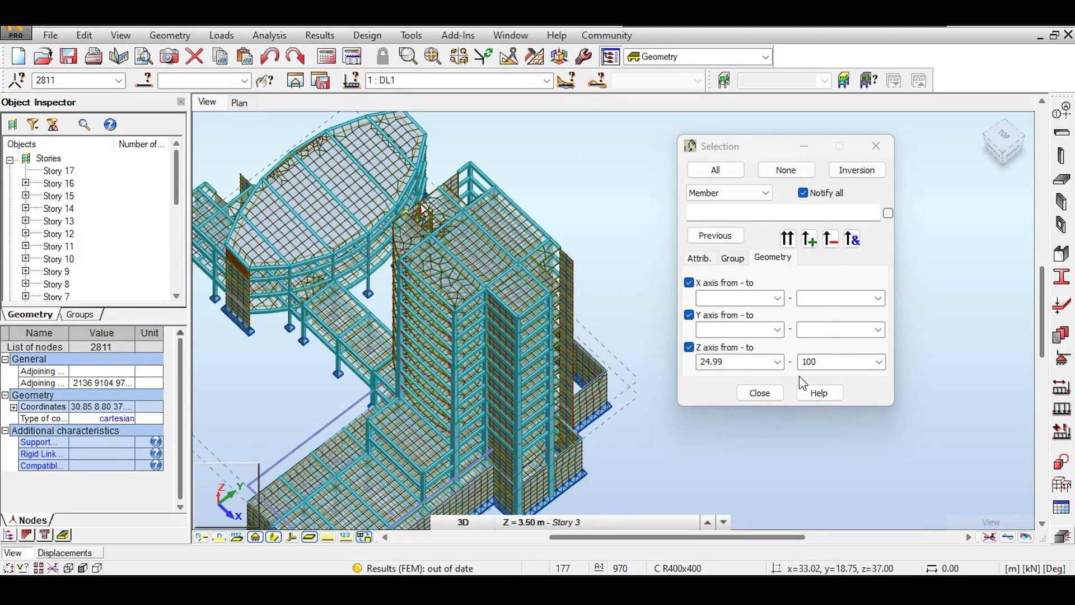
pyautogui.click(760, 391)
# Step: Show the whole building in 3D, run the structural calculation and dismiss the calculation messages
pyautogui.keyDown('shift'); pyautogui.moveTo(746, 373); pyautogui.dragTo(967, 232, button='middle'); pyautogui.keyUp('shift')
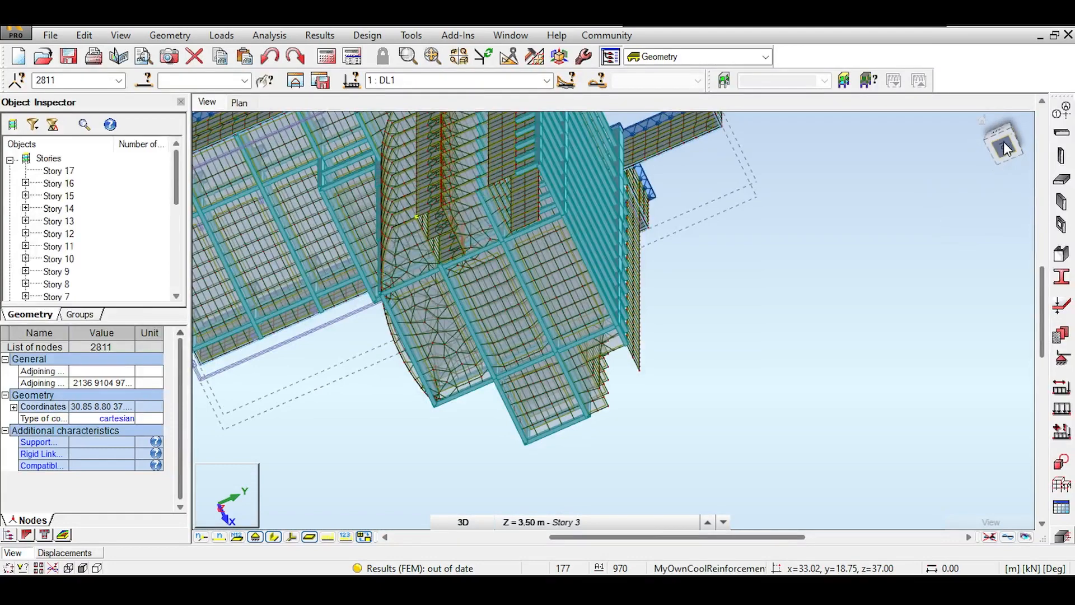
pyautogui.click(1005, 147)
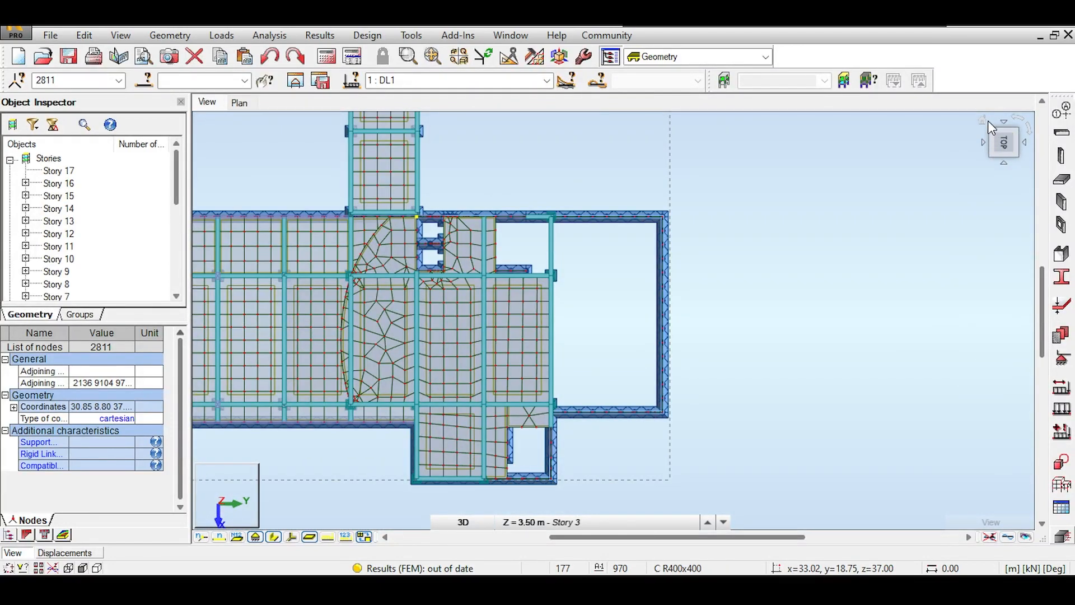
pyautogui.click(983, 119)
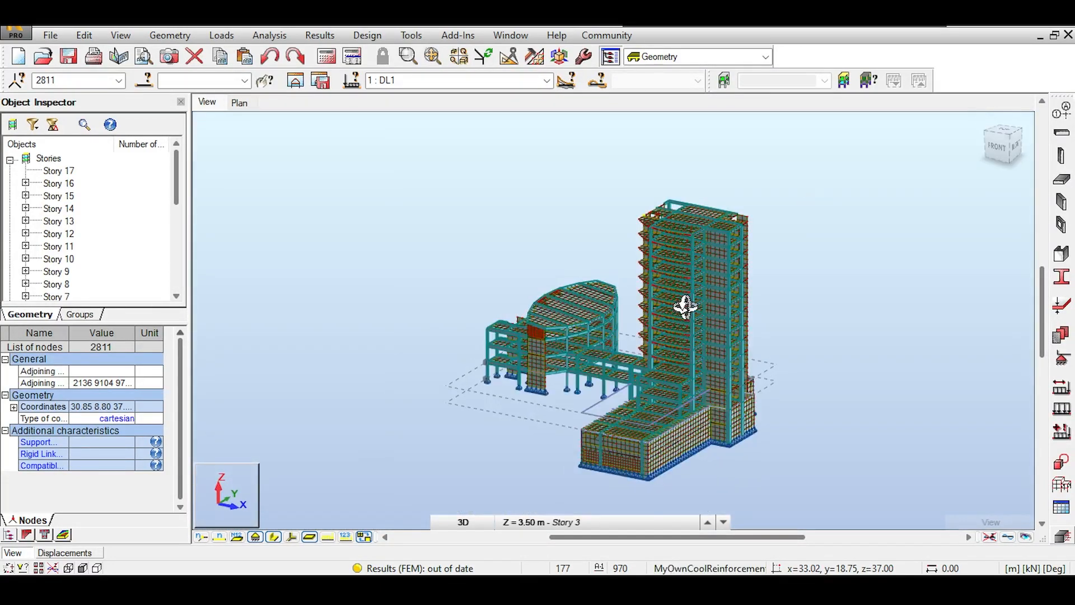
pyautogui.scroll(2, 704, 302)
pyautogui.moveTo(910, 212); pyautogui.dragTo(746, 199, button='middle')
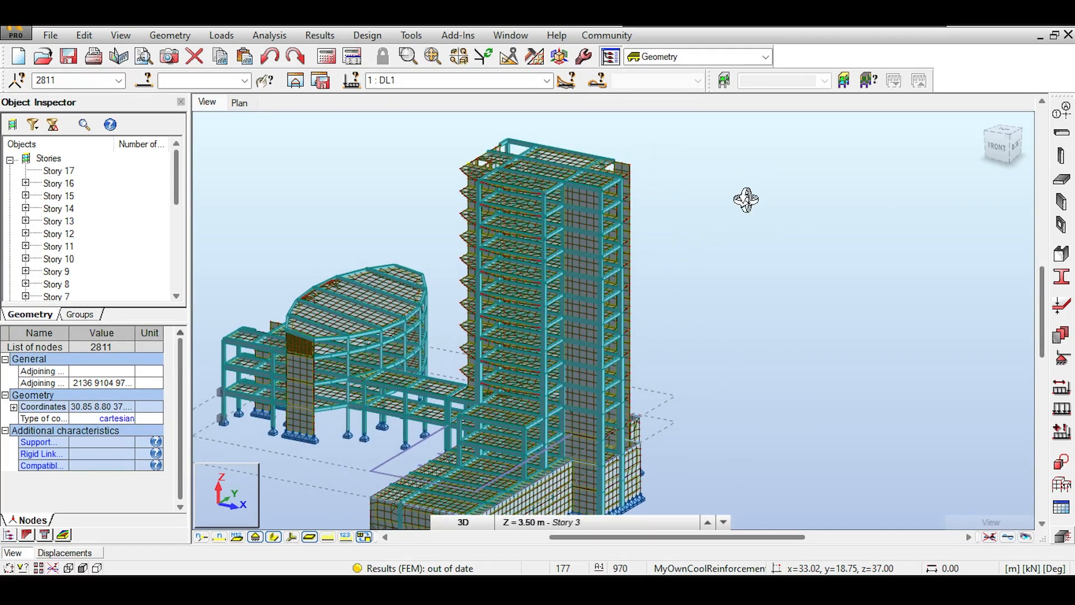
pyautogui.click(327, 58)
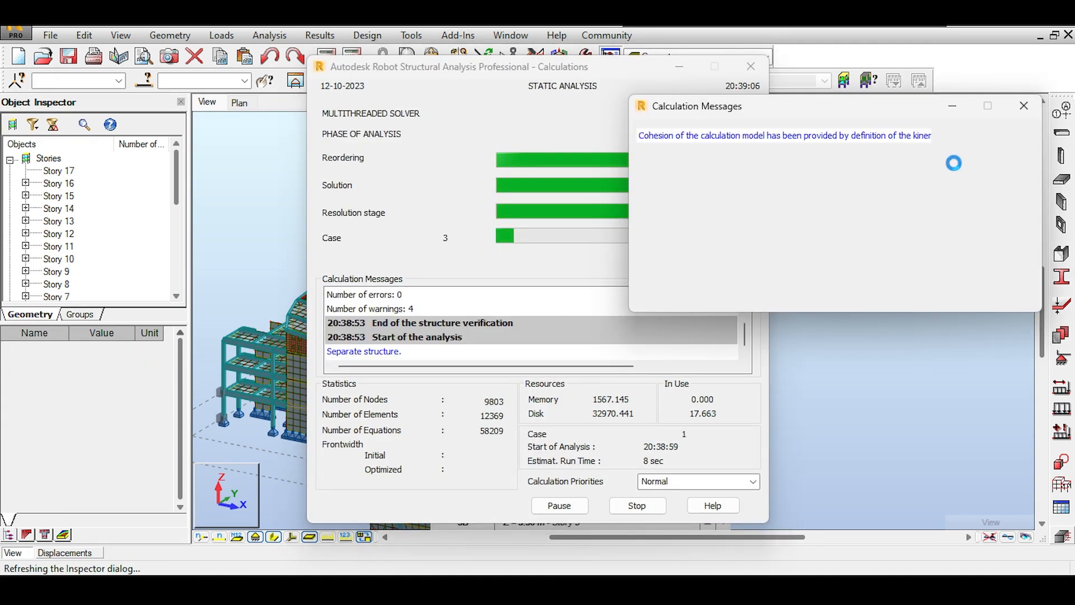
pyautogui.click(1029, 105)
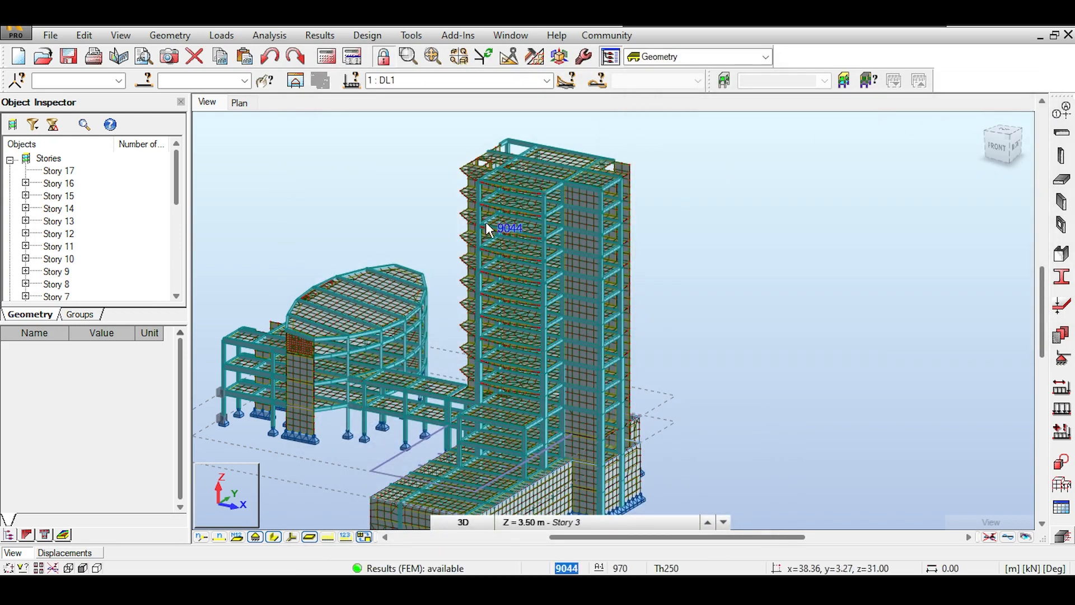
# Step: Display the building's deformed shape and examine the tower's top, switching the deformation off and on again for comparison
pyautogui.moveTo(718, 171); pyautogui.dragTo(709, 199, button='middle')
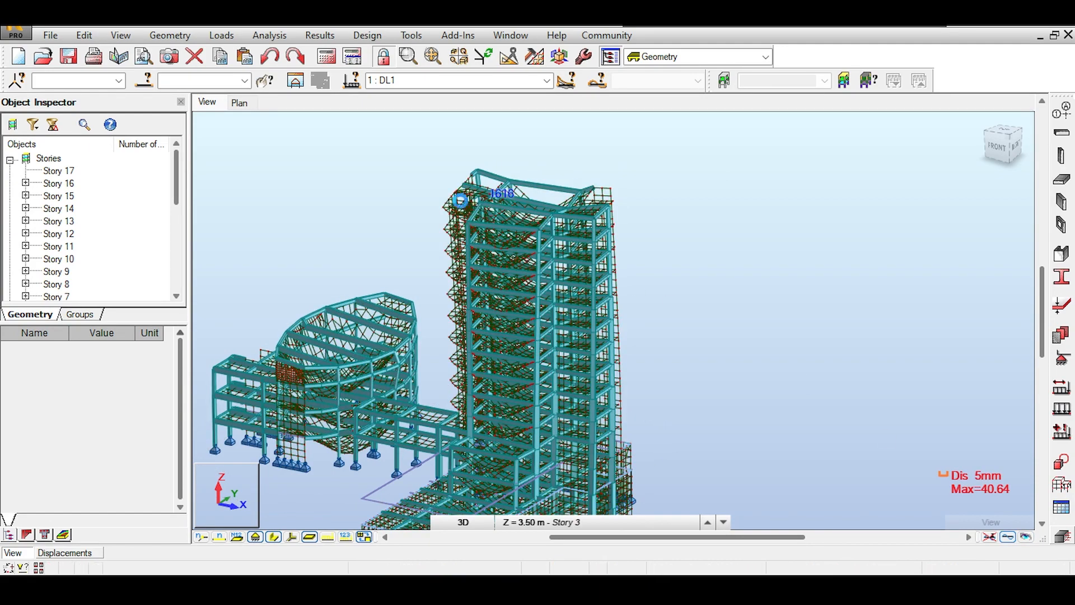
pyautogui.scroll(4, 486, 209)
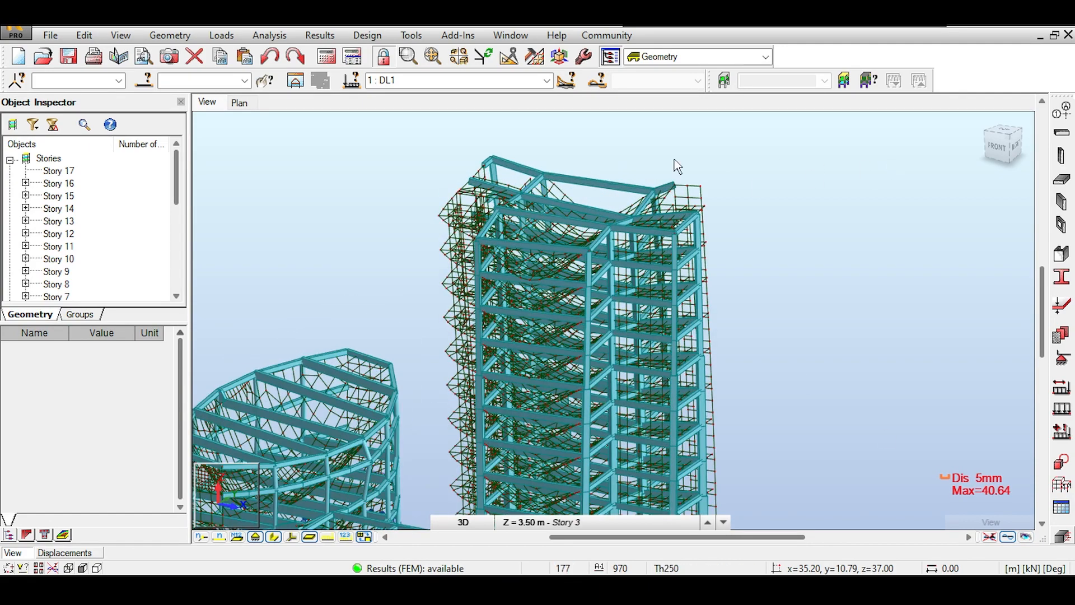
pyautogui.scroll(1, 616, 170)
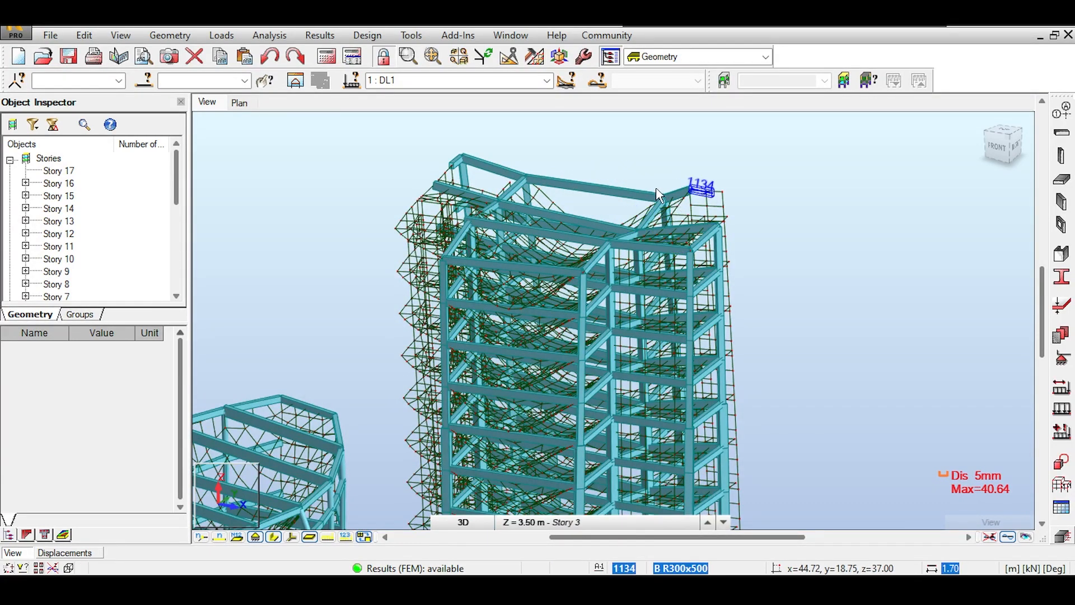
pyautogui.scroll(1, 637, 236)
pyautogui.scroll(2, 639, 231)
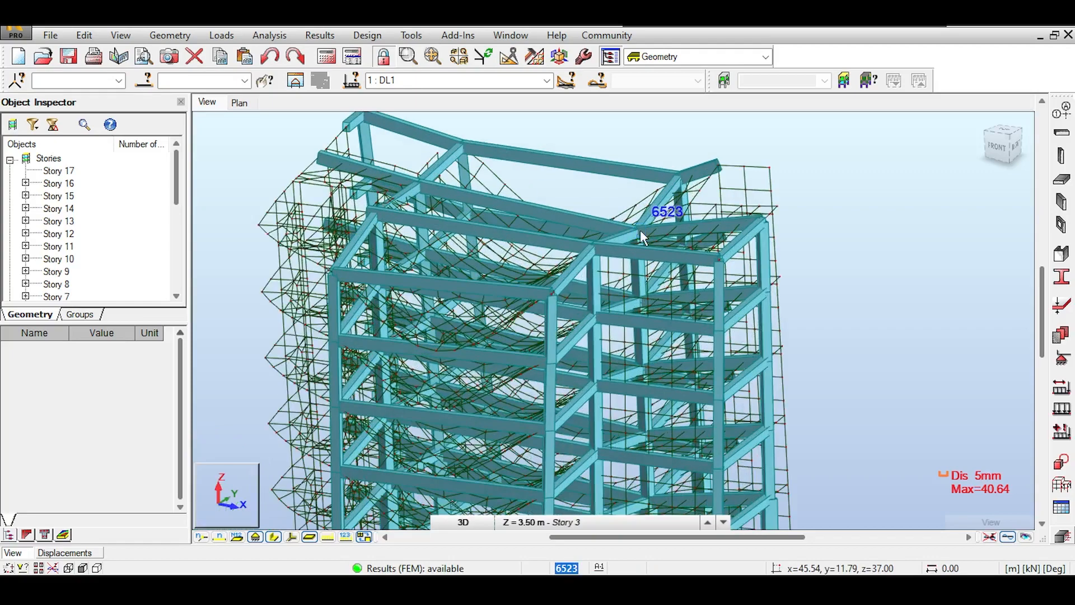
pyautogui.scroll(-2, 761, 210)
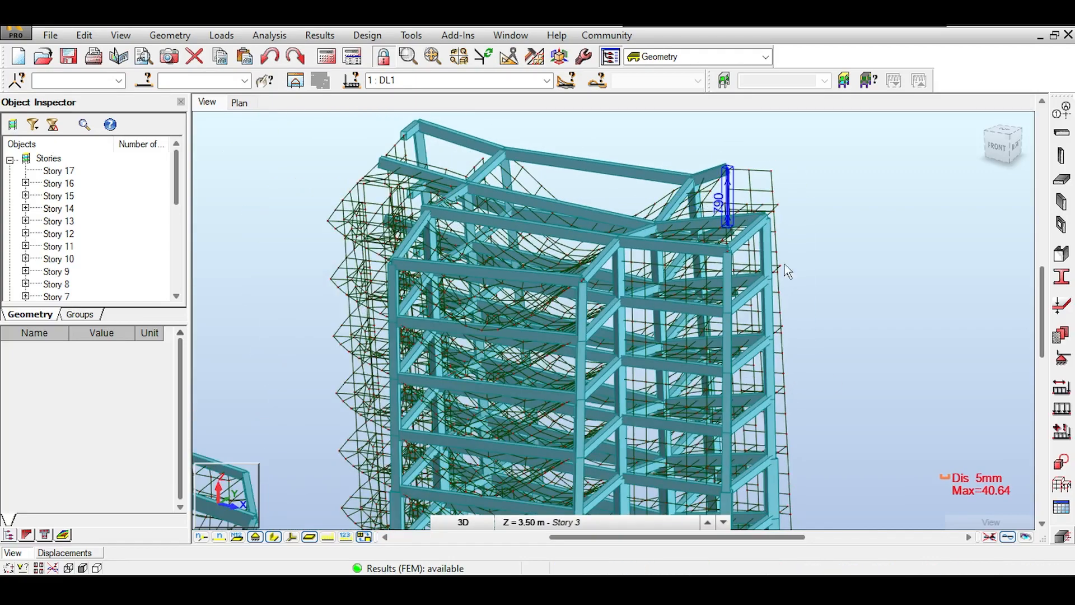
pyautogui.moveTo(784, 271); pyautogui.dragTo(840, 293, button='middle')
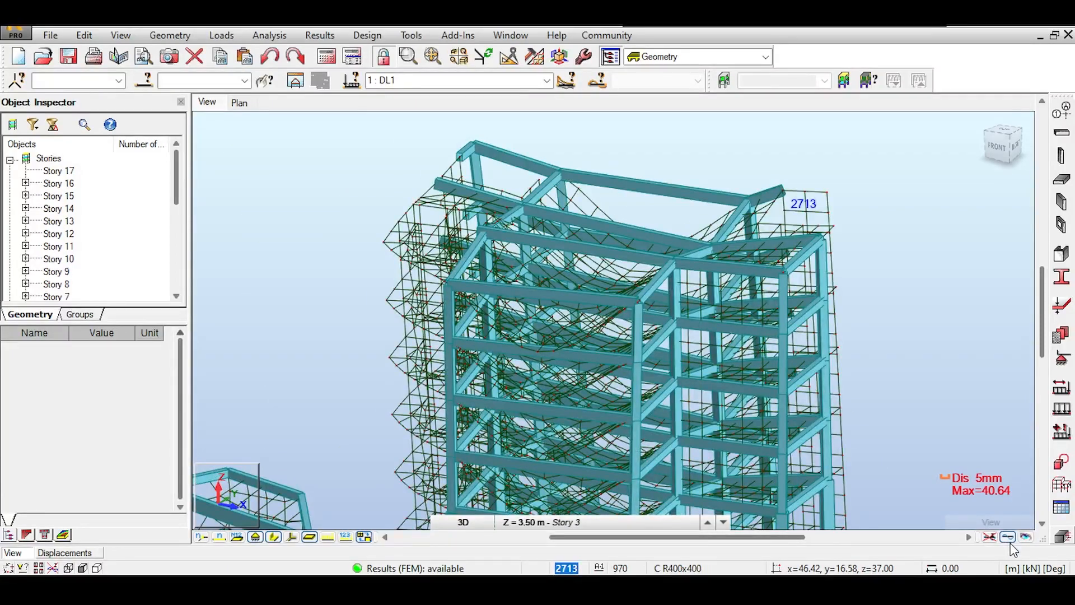
pyautogui.click(1011, 542)
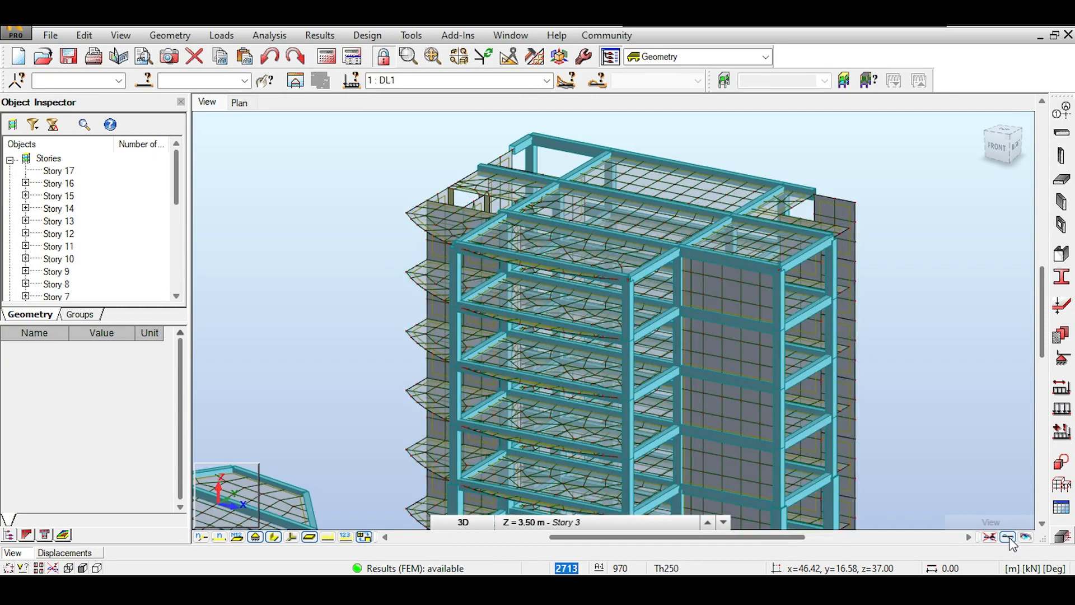
pyautogui.click(1011, 542)
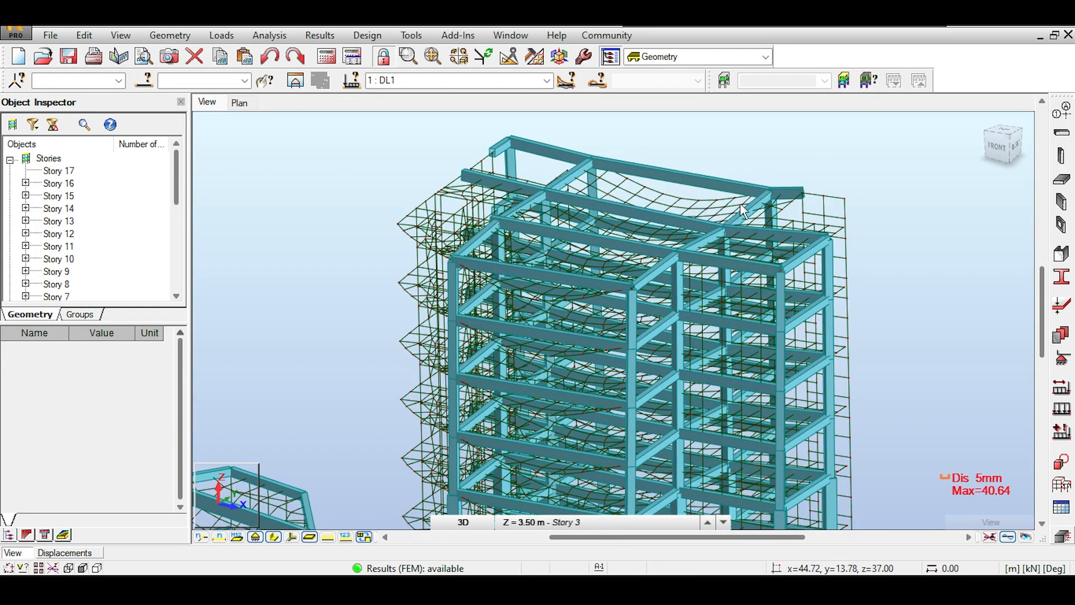
pyautogui.moveTo(800, 177); pyautogui.dragTo(791, 172, button='middle')
pyautogui.moveTo(643, 177); pyautogui.dragTo(659, 233, button='middle')
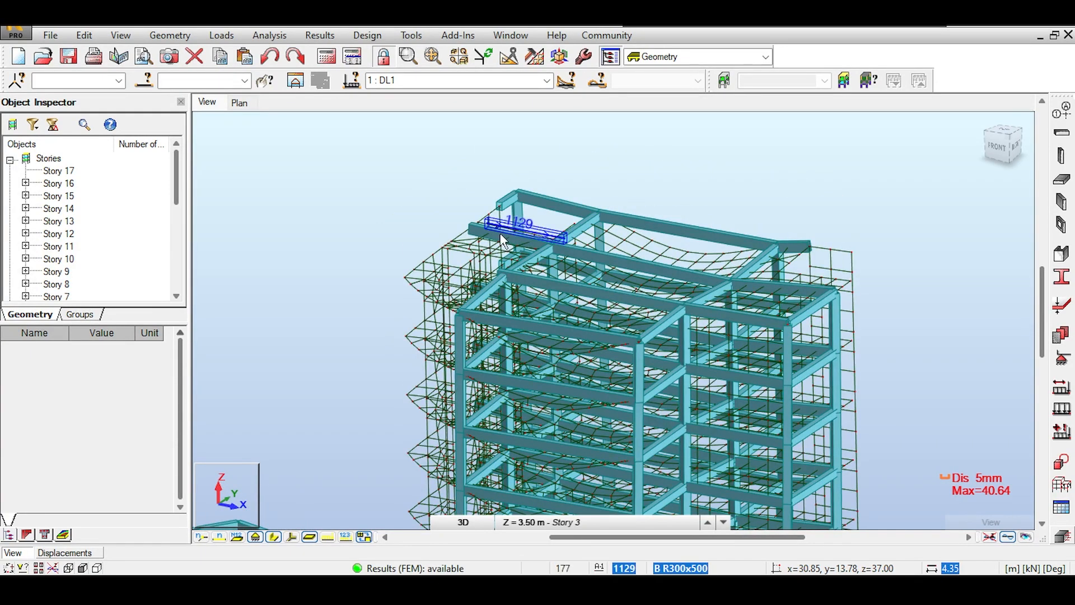
# Step: Examine the tower's deformed shape in plan from above and return to the 3D view
pyautogui.click(991, 145)
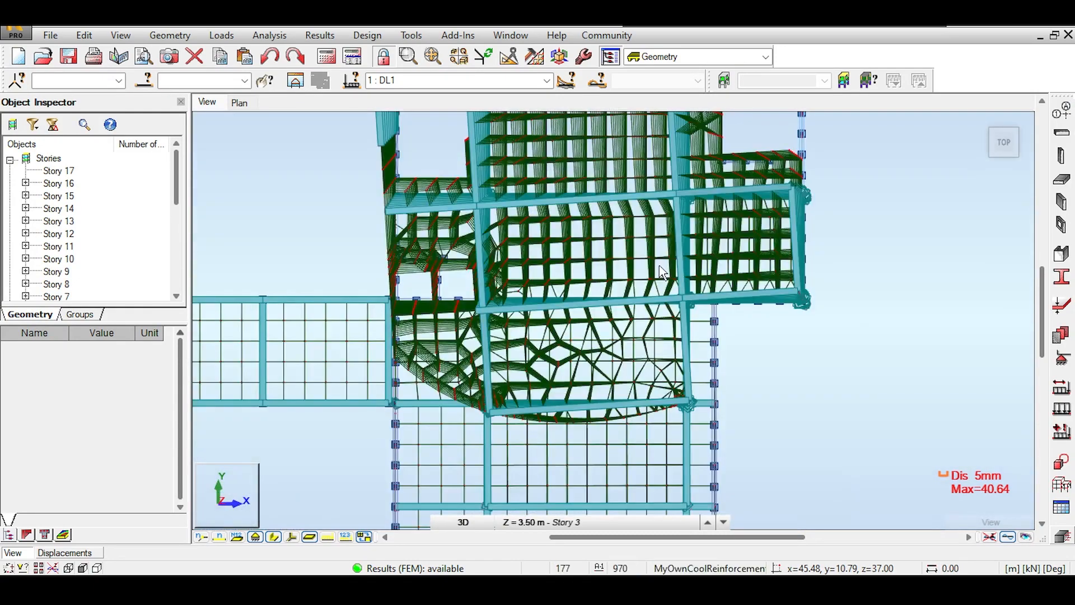
pyautogui.scroll(-1, 863, 175)
pyautogui.moveTo(864, 173); pyautogui.dragTo(879, 187, button='middle')
pyautogui.moveTo(1023, 129)
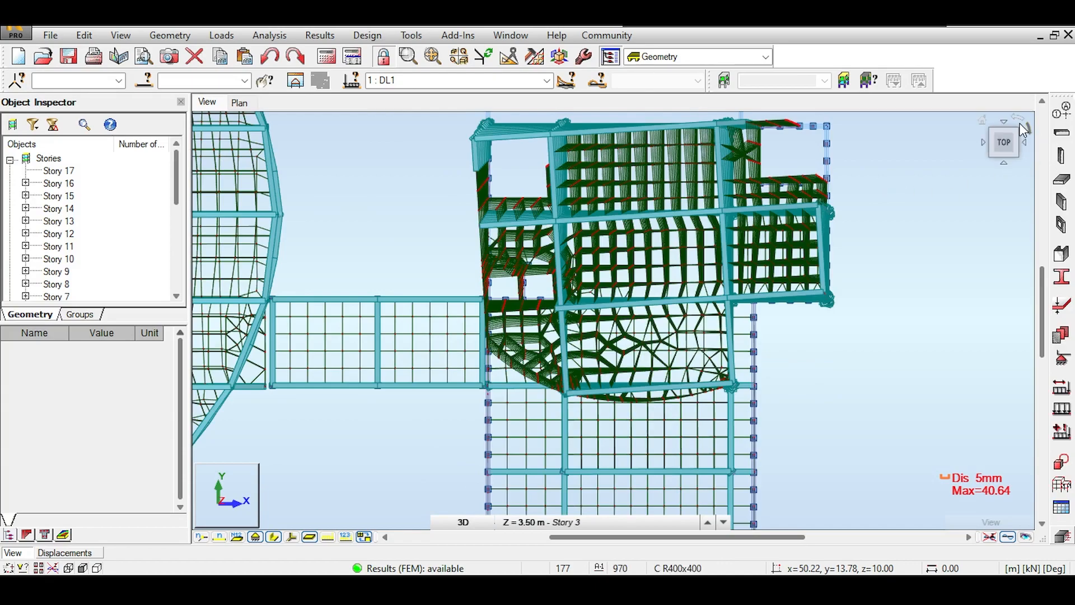
pyautogui.click(983, 120)
pyautogui.scroll(5, 612, 228)
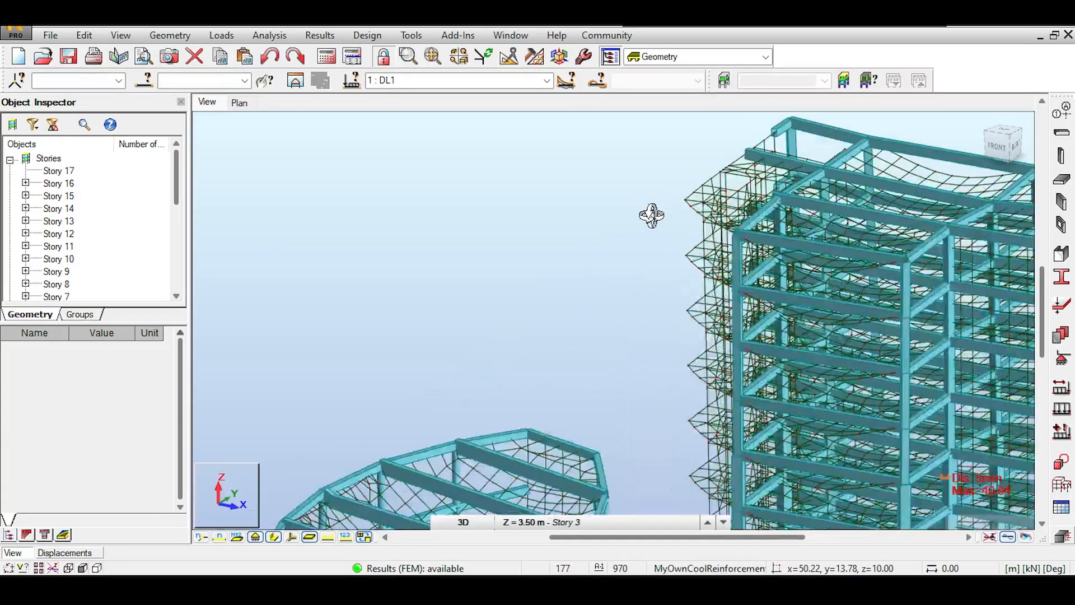
# Step: Select the node at the free corner of the tower's uppermost overhanging slab in the undeformed view and open the displacement results
pyautogui.scroll(2, 652, 216)
pyautogui.rightClick(668, 183)
pyautogui.click(683, 193)
pyautogui.moveTo(716, 162); pyautogui.dragTo(596, 188, button='middle')
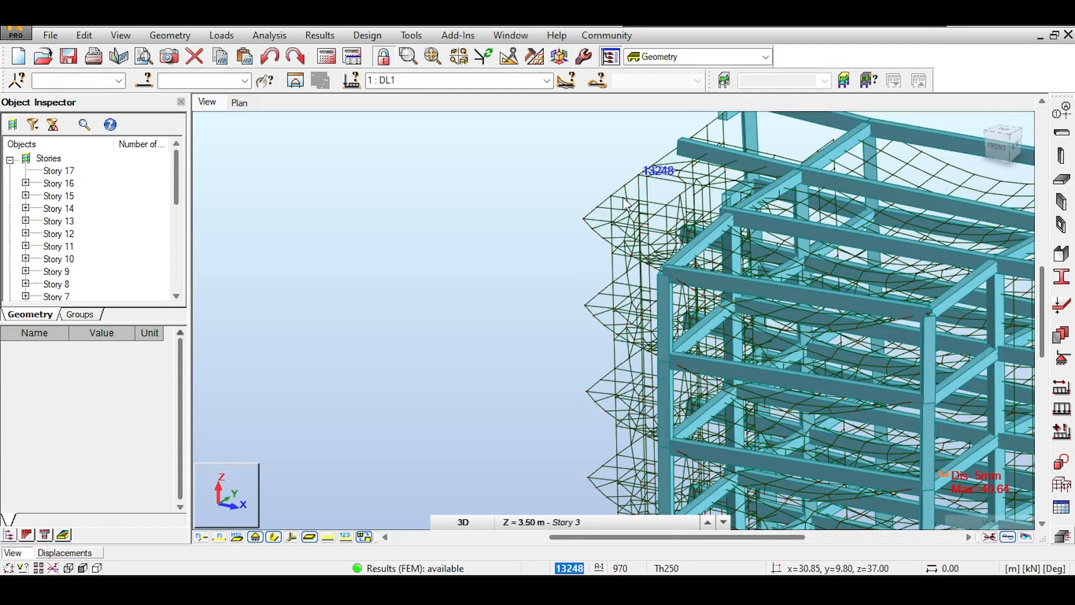
pyautogui.scroll(4, 627, 182)
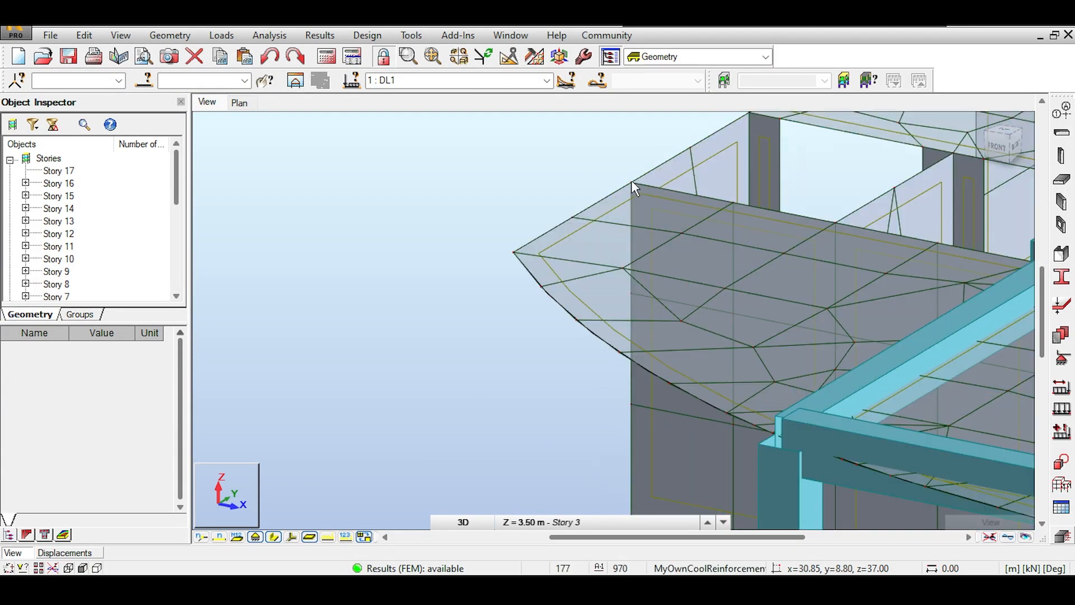
pyautogui.click(638, 191)
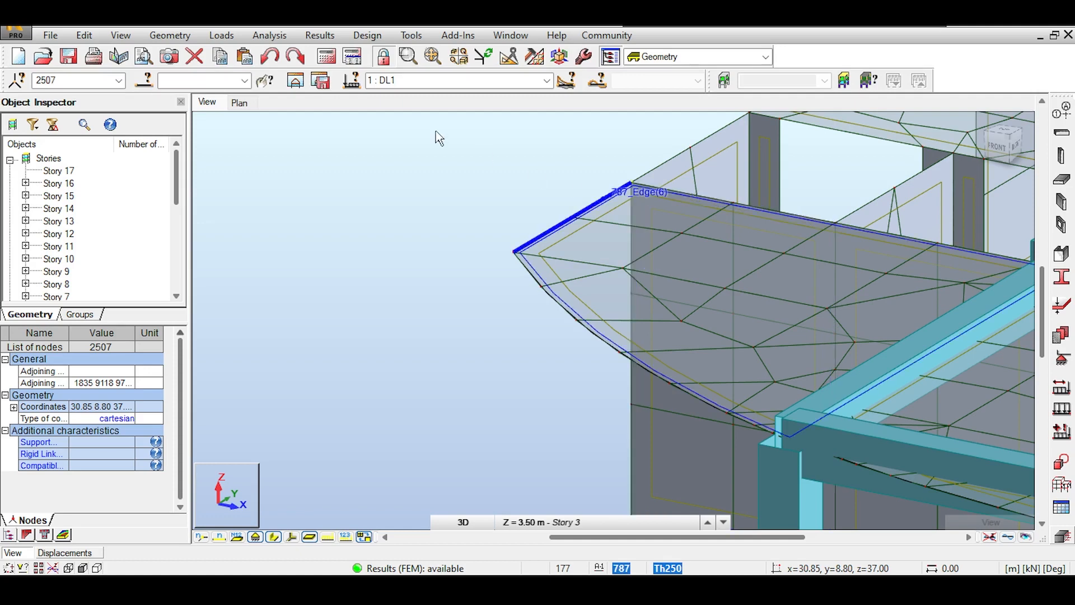
pyautogui.click(304, 38)
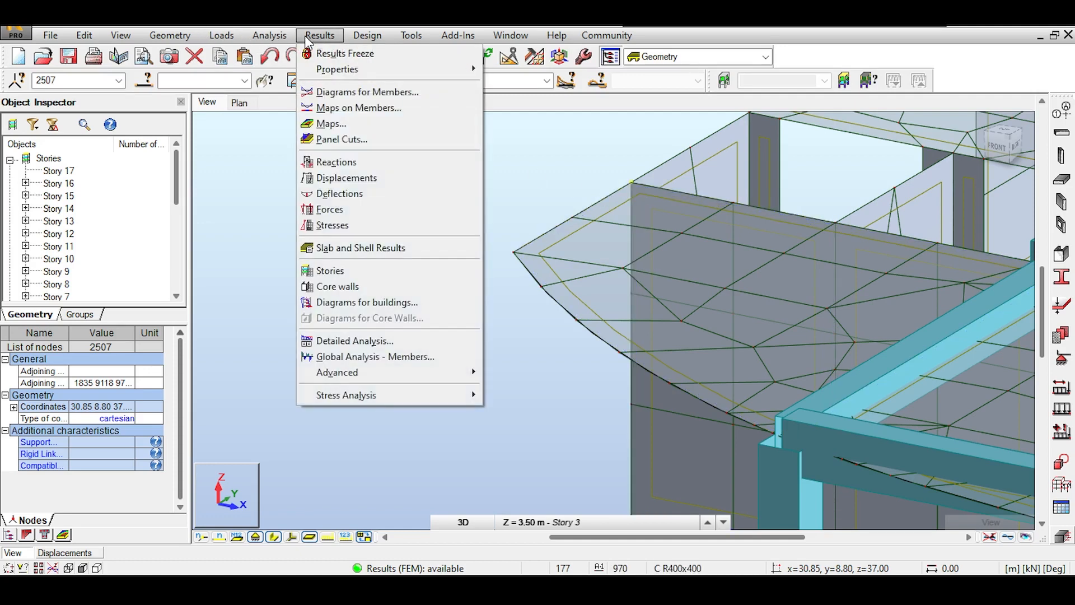
pyautogui.click(317, 178)
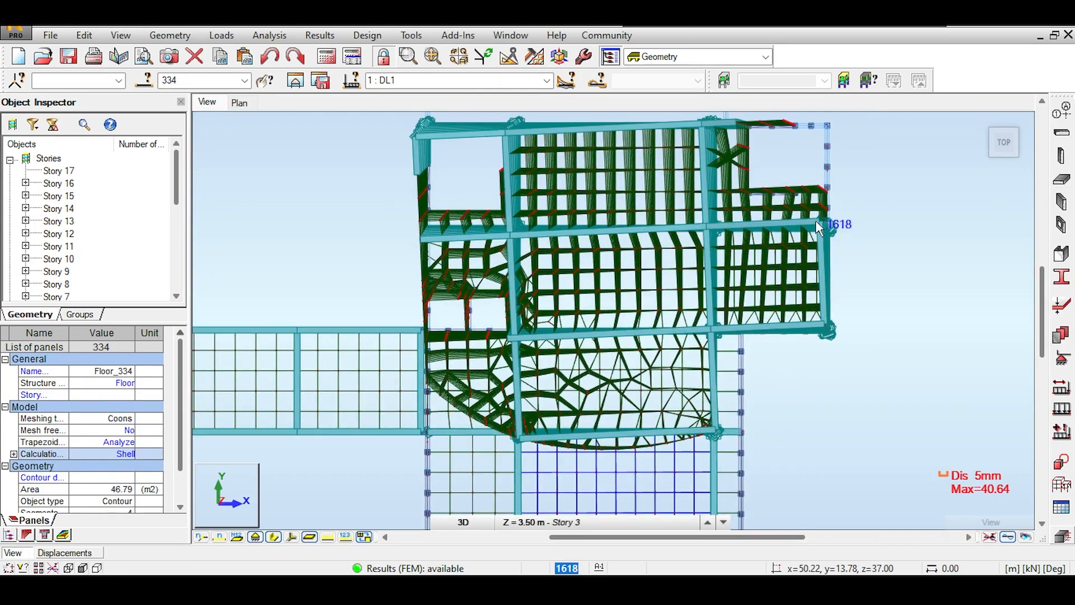
# Step: Capture a freeform screenshot of the tower's deformed plan and bring it into Paint
pyautogui.moveTo(822, 220); pyautogui.dragTo(688, 256, button='middle')
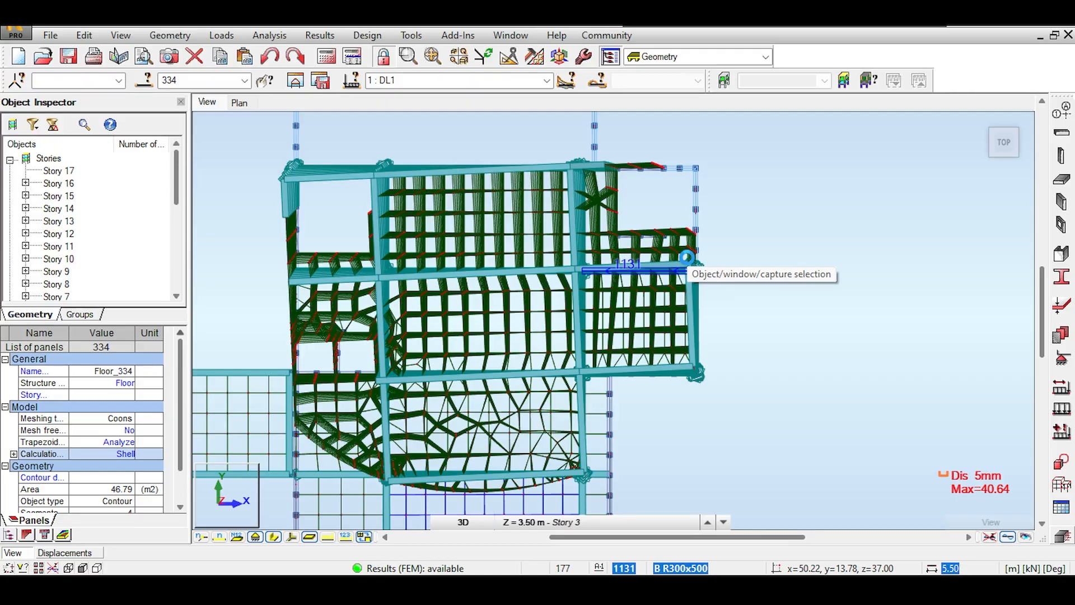
pyautogui.press('super+shift+s')
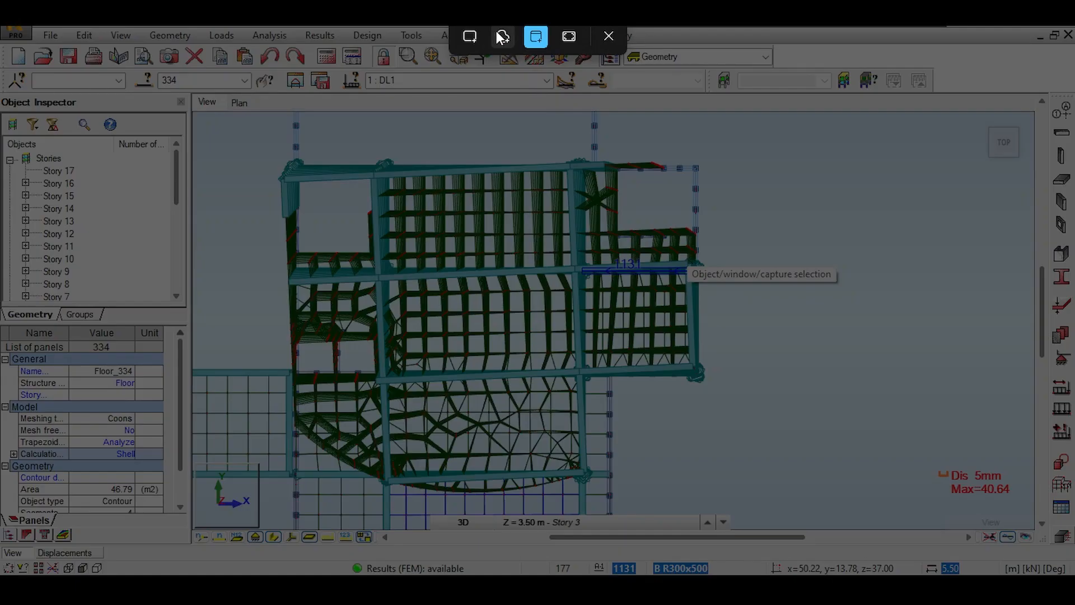
pyautogui.click(501, 35)
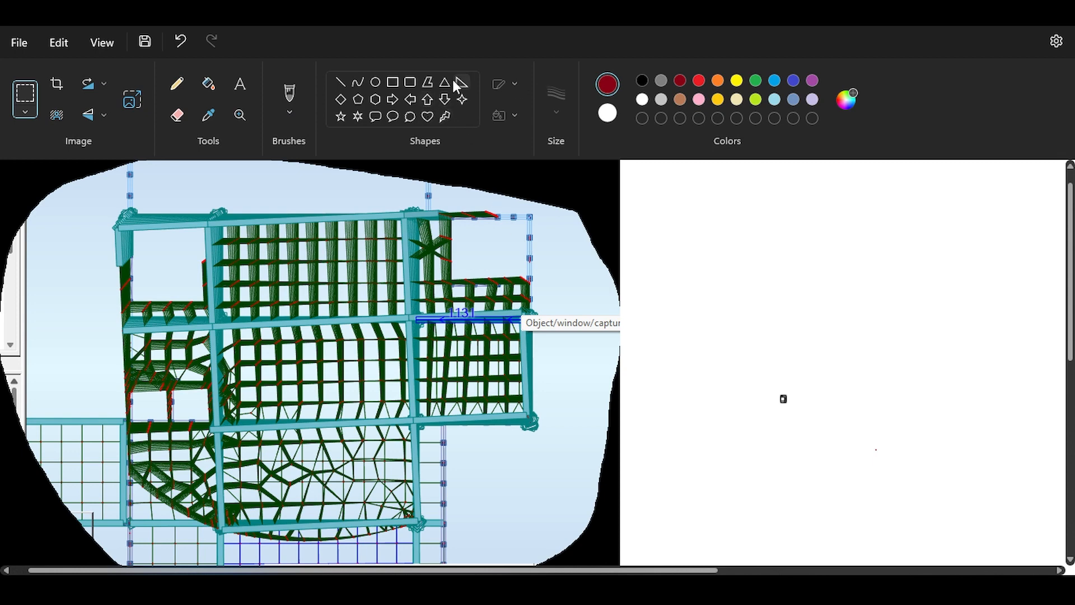
# Step: Draw one vertical and one horizontal dark red line crossing near the middle of the captured tower plan
pyautogui.click(341, 83)
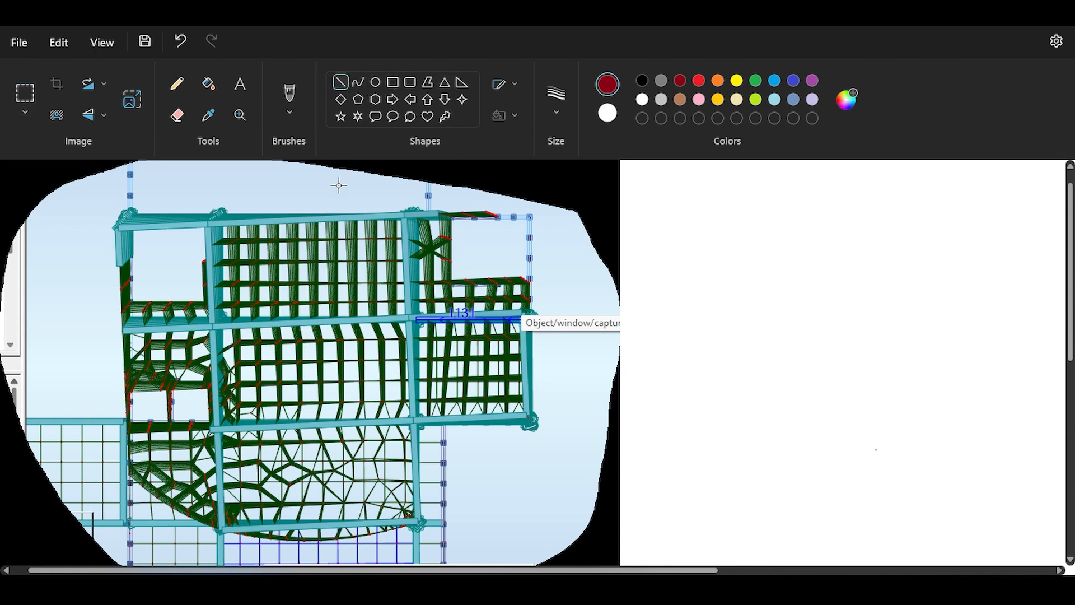
pyautogui.moveTo(324, 180)
pyautogui.mouseDown()
pyautogui.moveTo(363, 525)
pyautogui.moveTo(328, 566)
pyautogui.mouseUp()
pyautogui.moveTo(79, 381)
pyautogui.mouseDown()
pyautogui.moveTo(583, 355)
pyautogui.moveTo(634, 368)
pyautogui.mouseUp()
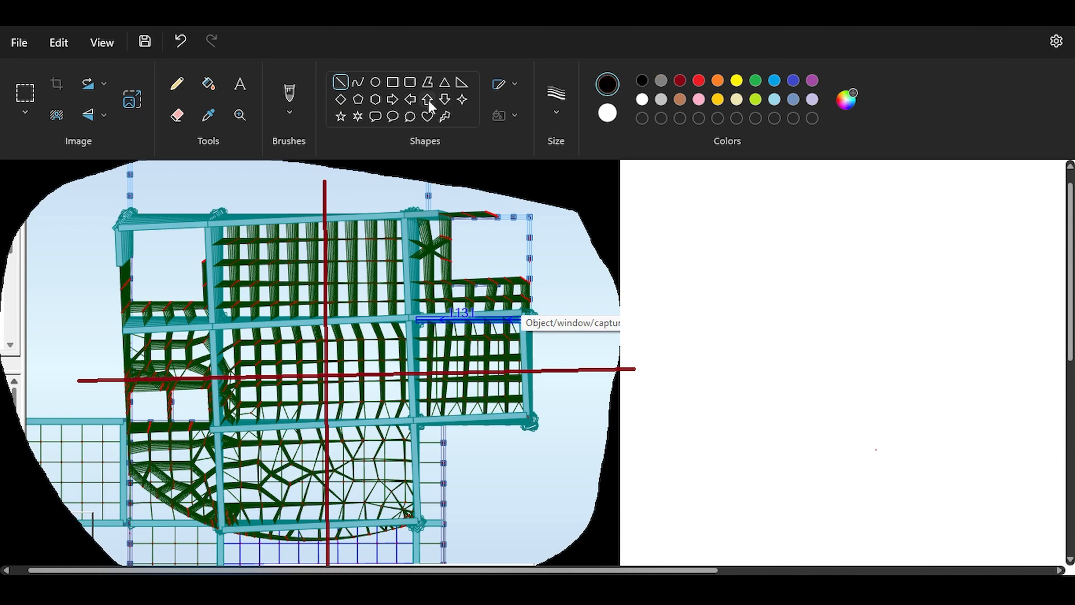
# Step: Sketch green, blue and red brush arrows pointing at the plan's eastern bay to mark the displacement directions
pyautogui.click(289, 98)
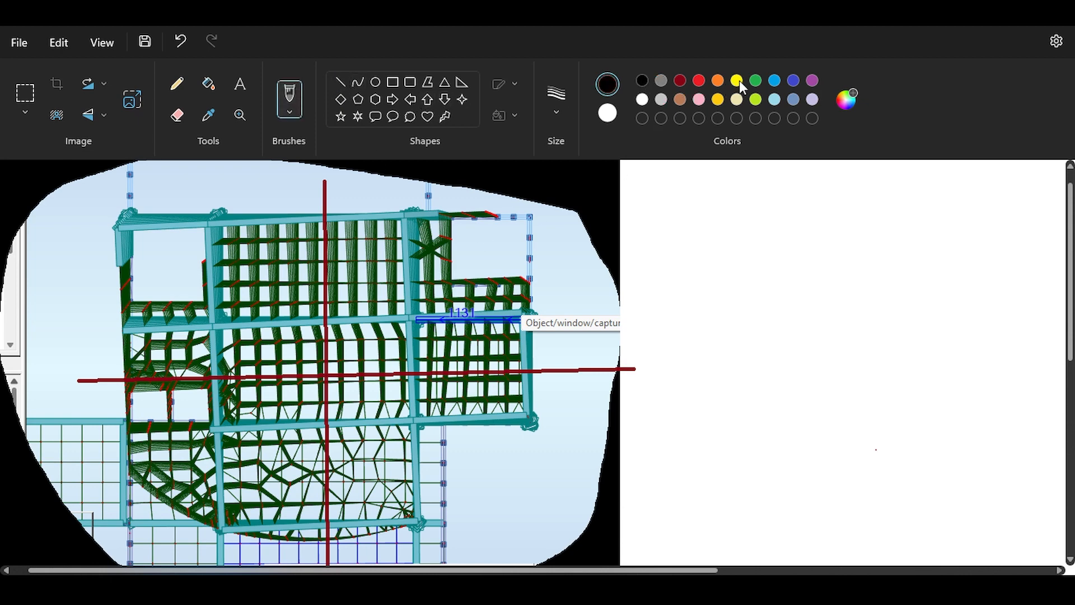
pyautogui.click(755, 80)
pyautogui.moveTo(470, 289); pyautogui.dragTo(502, 303)
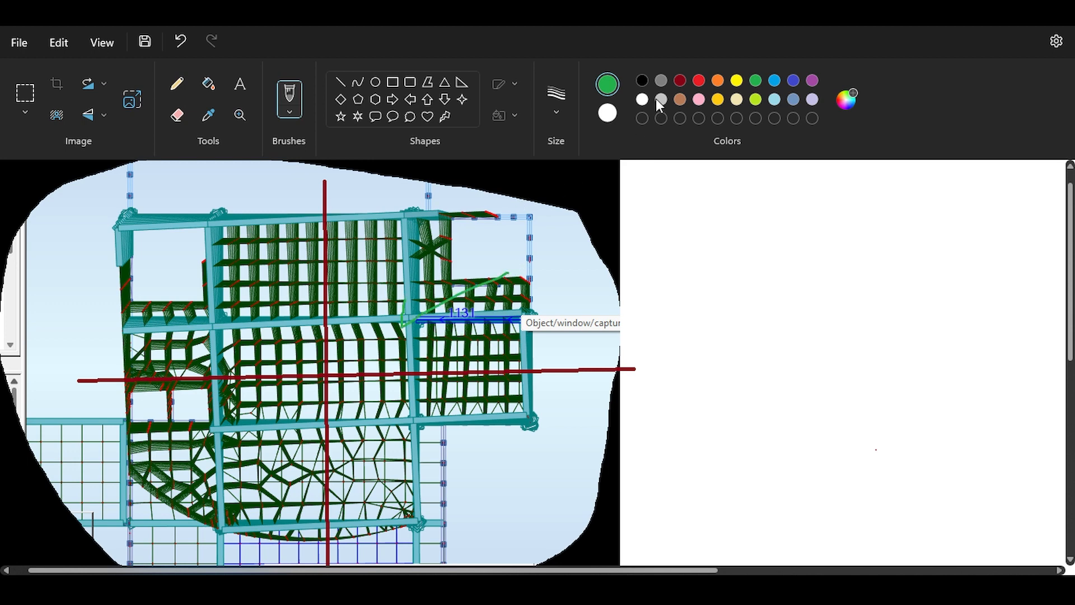
pyautogui.click(699, 80)
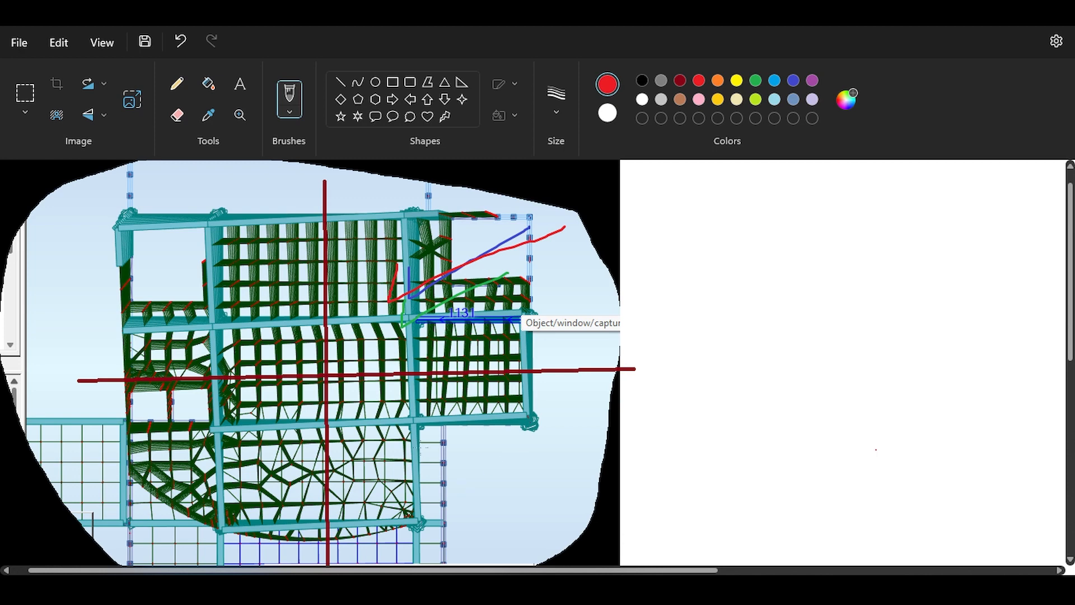
pyautogui.moveTo(405, 407); pyautogui.dragTo(534, 403)
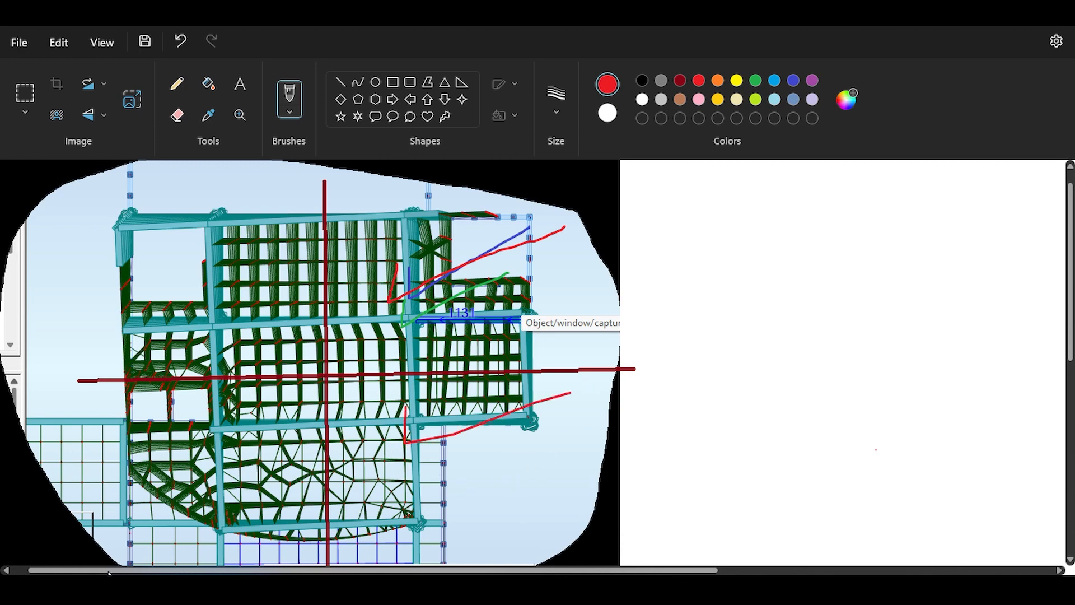
# Step: Circle the plan's southwest area around the curved slab edge with several red brush loops
pyautogui.moveTo(291, 430)
pyautogui.mouseDown()
pyautogui.moveTo(81, 406)
pyautogui.moveTo(308, 543)
pyautogui.moveTo(296, 386)
pyautogui.mouseUp()
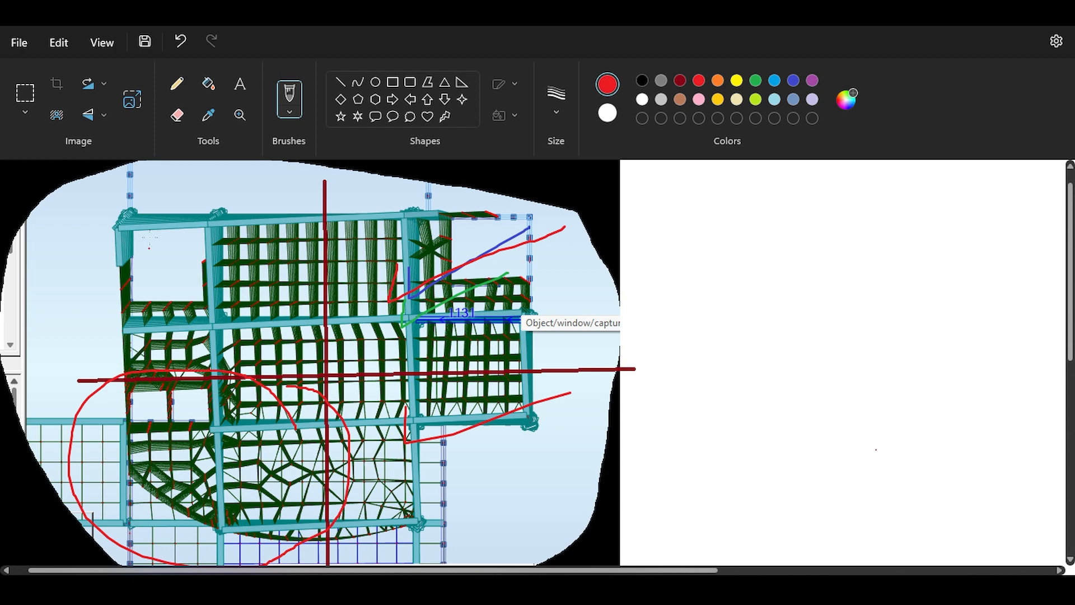
pyautogui.moveTo(239, 183)
pyautogui.mouseDown()
pyautogui.moveTo(56, 213)
pyautogui.moveTo(148, 537)
pyautogui.moveTo(338, 336)
pyautogui.moveTo(247, 192)
pyautogui.mouseUp()
pyautogui.scroll(-2, 297, 440)
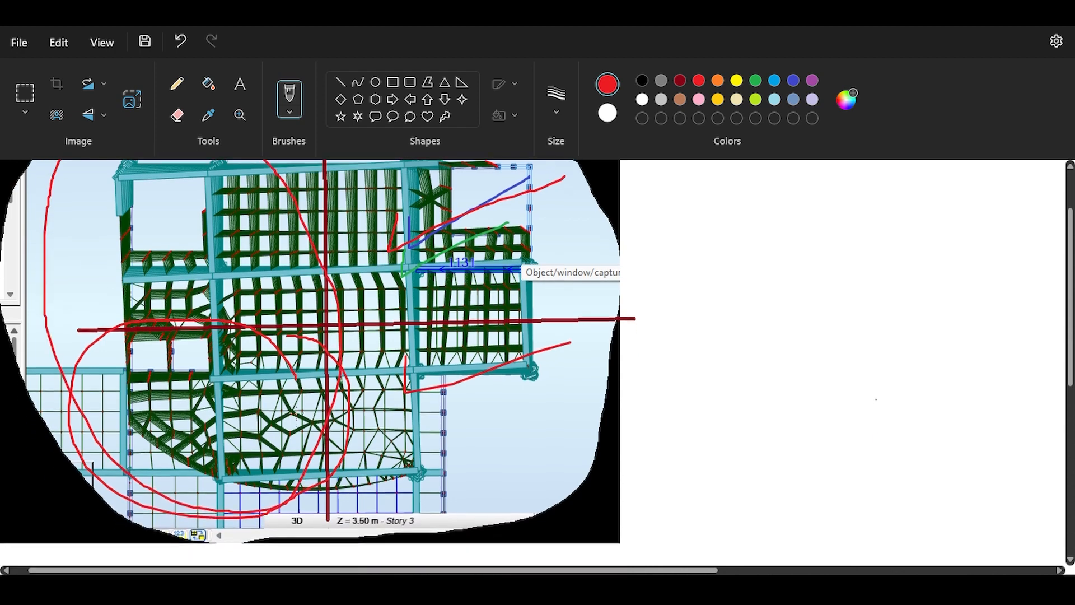
pyautogui.moveTo(289, 334)
pyautogui.mouseDown()
pyautogui.moveTo(288, 403)
pyautogui.moveTo(263, 464)
pyautogui.moveTo(112, 426)
pyautogui.moveTo(272, 321)
pyautogui.mouseUp()
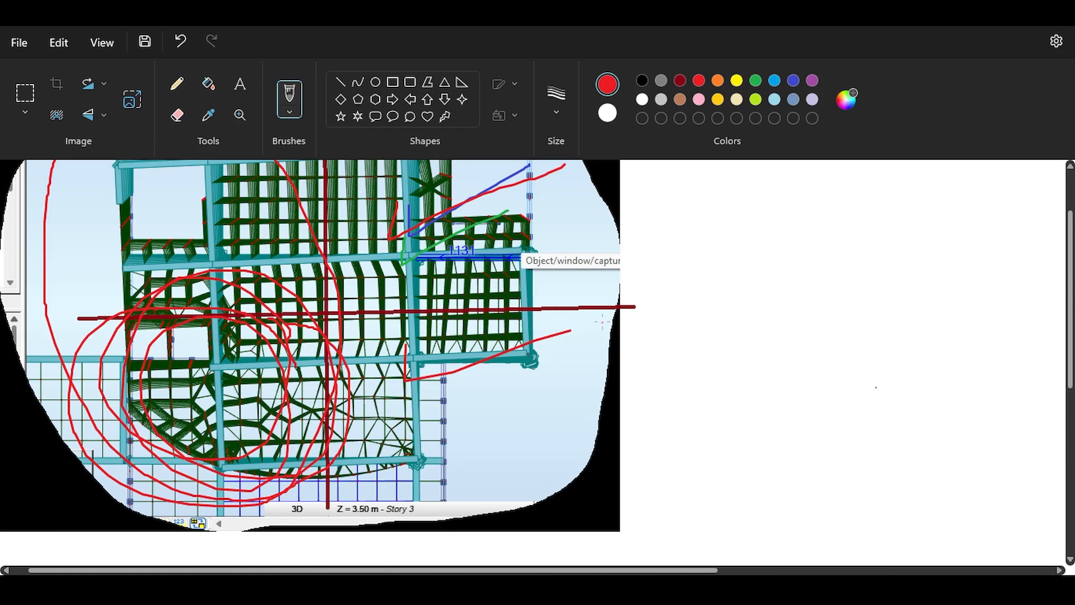
pyautogui.scroll(3, 308, 364)
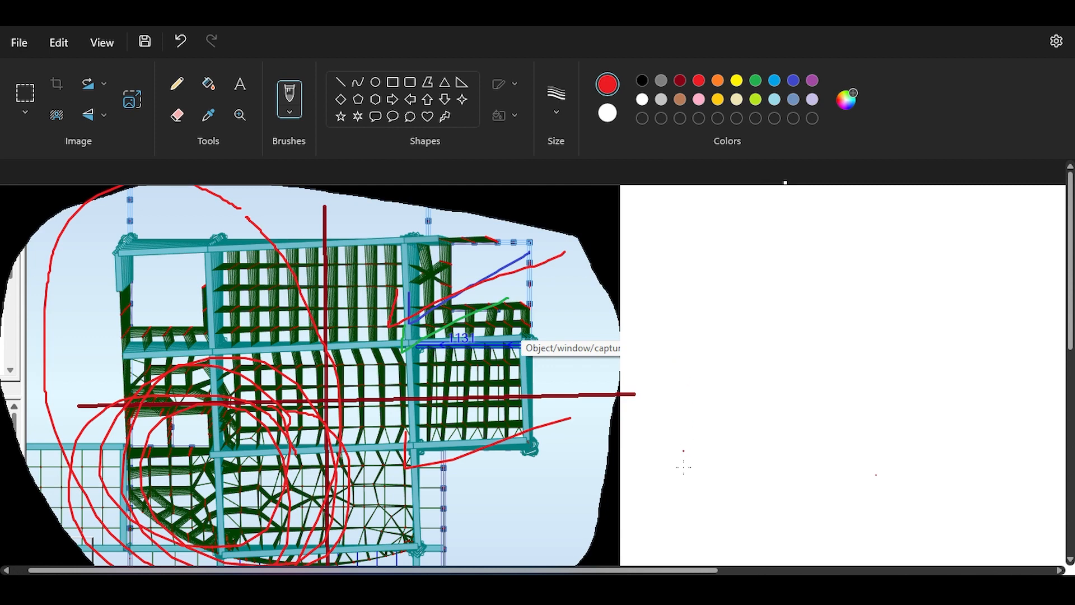
pyautogui.scroll(-2, 671, 395)
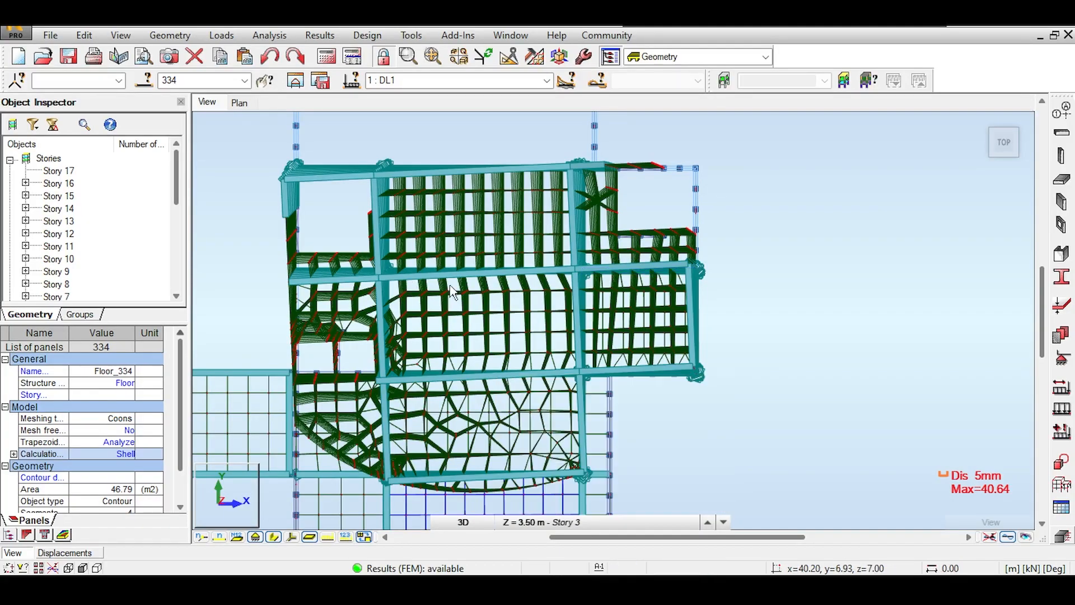
# Step: Return to the Robot model and inspect the tower from an oblique 3D view of its walls, slabs and columns
pyautogui.scroll(1, 454, 335)
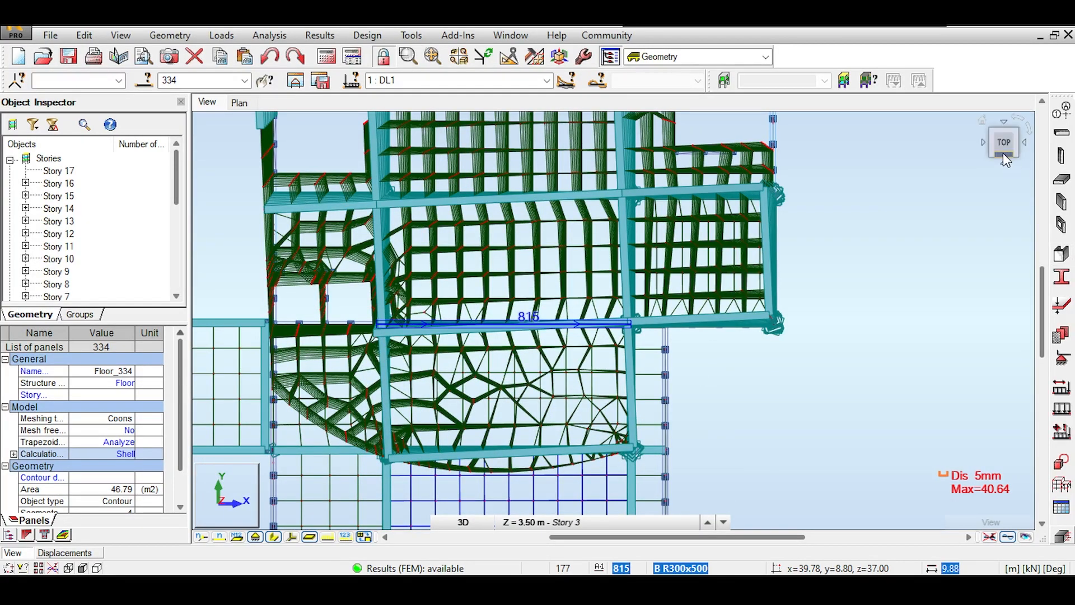
pyautogui.moveTo(1003, 151); pyautogui.dragTo(1005, 138)
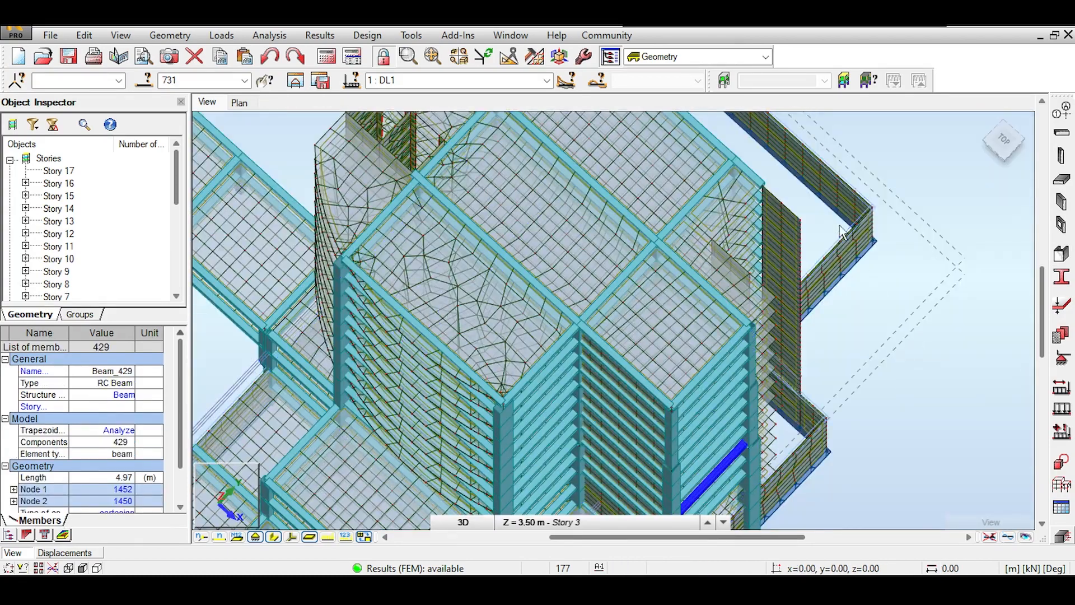
pyautogui.moveTo(872, 146); pyautogui.dragTo(908, 144, button='middle')
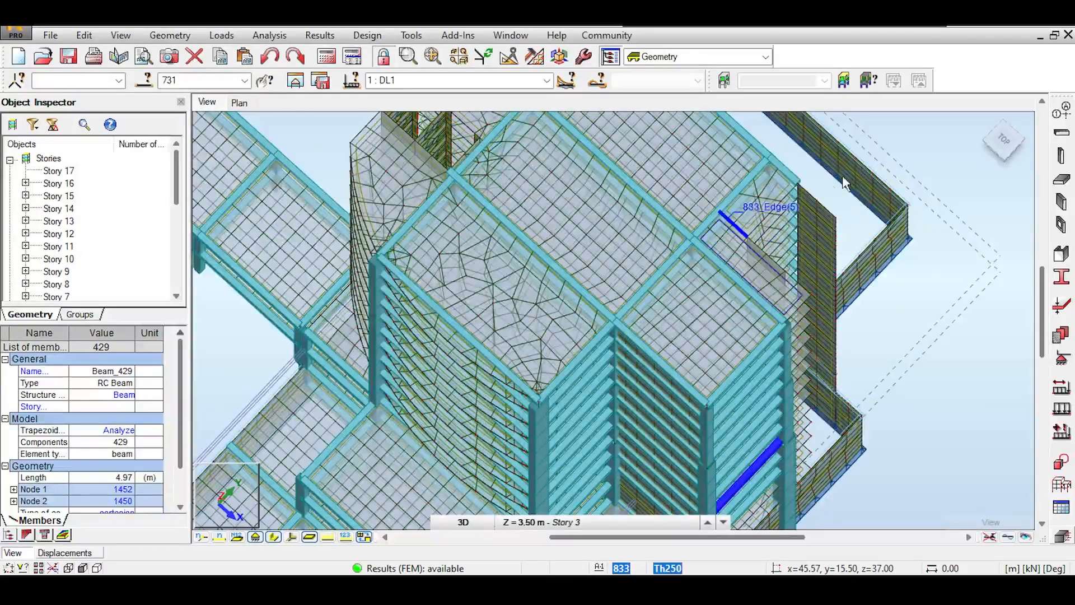
pyautogui.moveTo(842, 175); pyautogui.dragTo(769, 222, button='middle')
pyautogui.moveTo(1006, 145); pyautogui.dragTo(1006, 126)
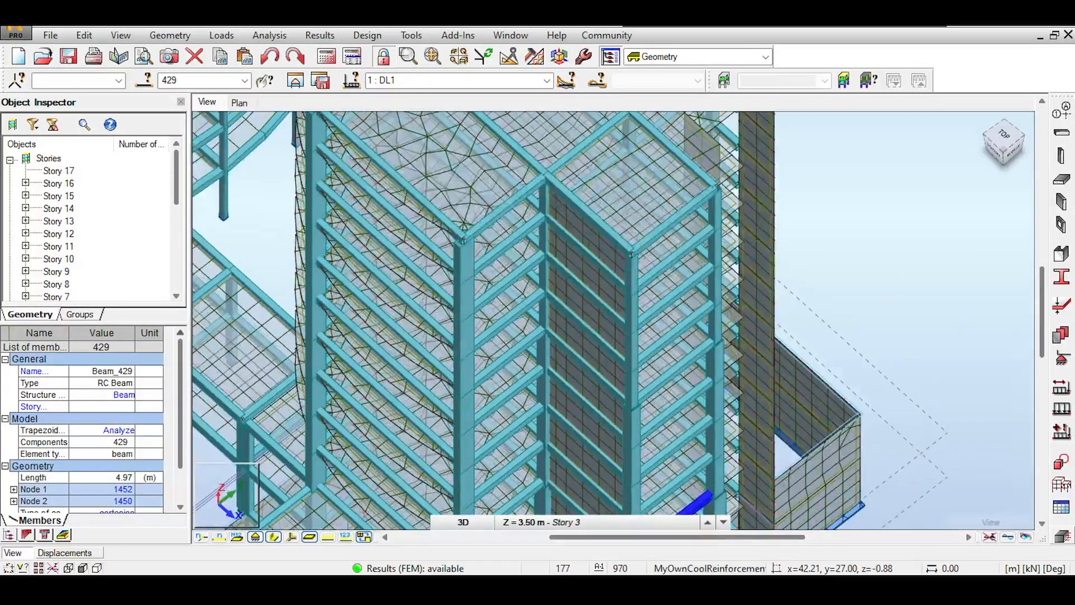
# Step: Examine the tower's roof slabs, curved slab edge and wall layout from a nearly vertical view above
pyautogui.scroll(-3, 847, 230)
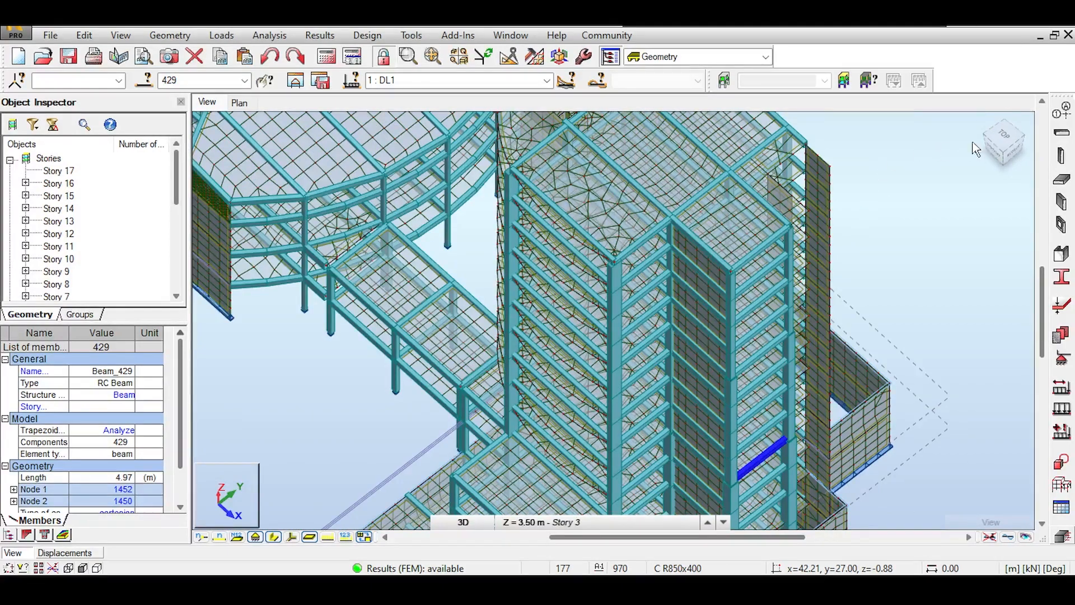
pyautogui.moveTo(1002, 136); pyautogui.dragTo(1012, 149)
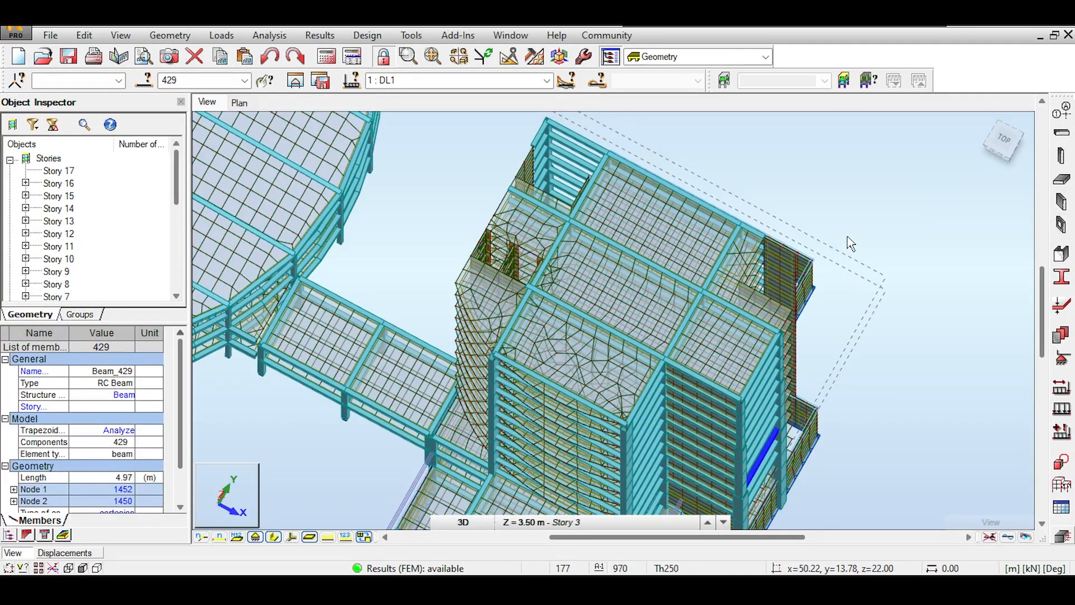
pyautogui.moveTo(1004, 142)
pyautogui.mouseDown()
pyautogui.moveTo(975, 111)
pyautogui.moveTo(1003, 157)
pyautogui.mouseUp()
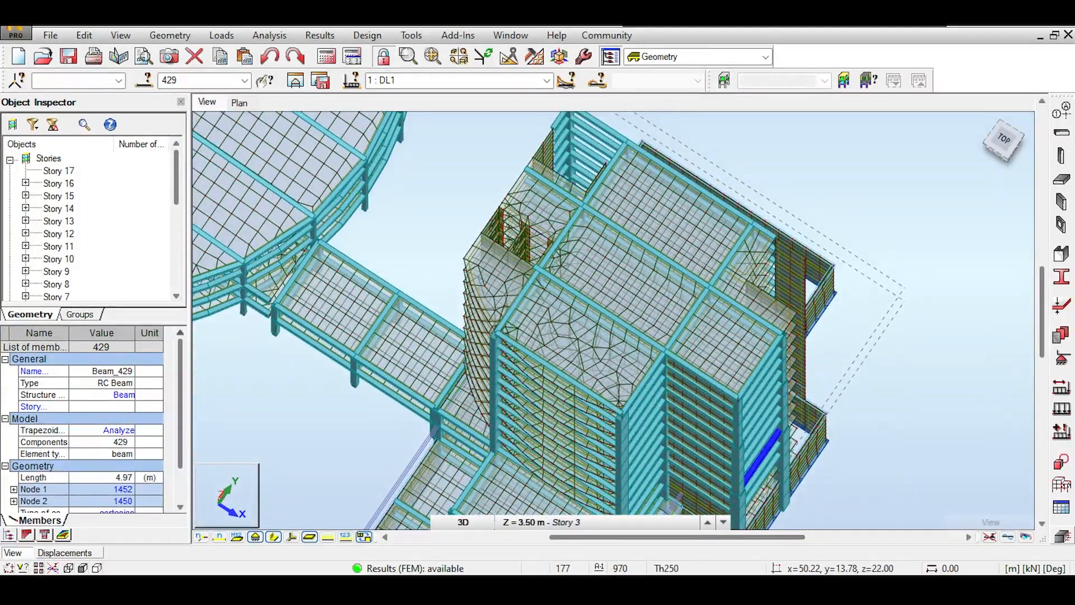
pyautogui.keyDown('shift'); pyautogui.moveTo(616, 319); pyautogui.dragTo(610, 345, button='middle'); pyautogui.keyUp('shift')
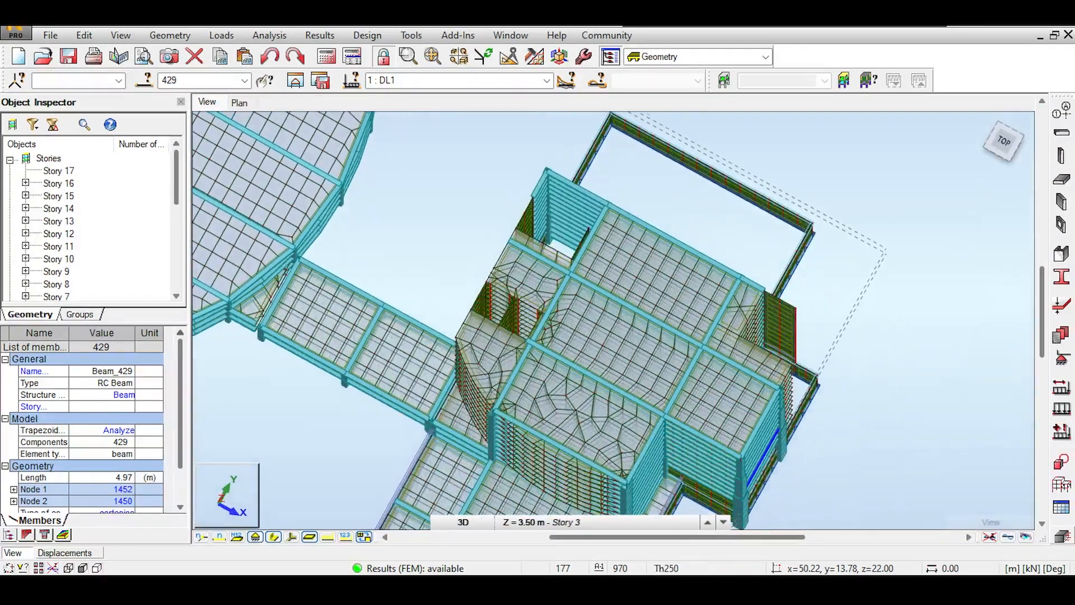
pyautogui.moveTo(1003, 163); pyautogui.dragTo(1001, 178)
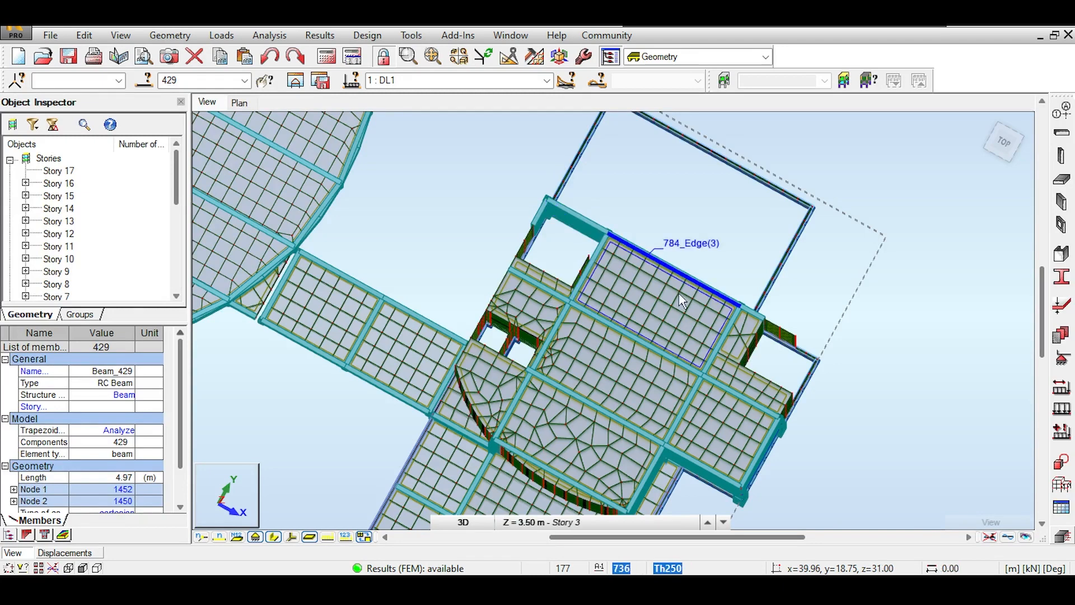
pyautogui.moveTo(840, 300); pyautogui.dragTo(831, 224, button='middle')
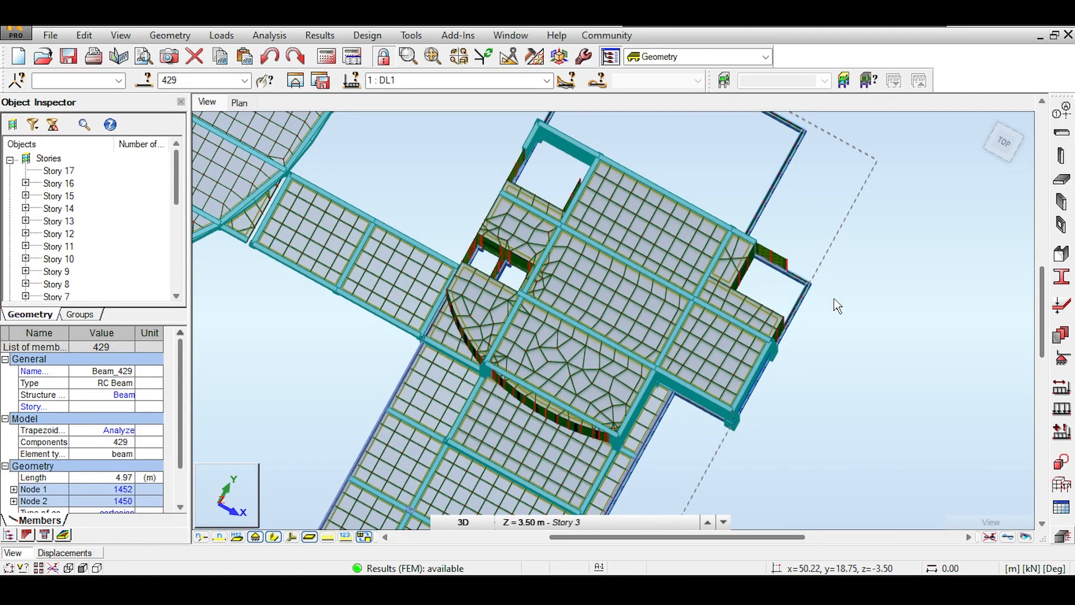
pyautogui.scroll(1, 829, 318)
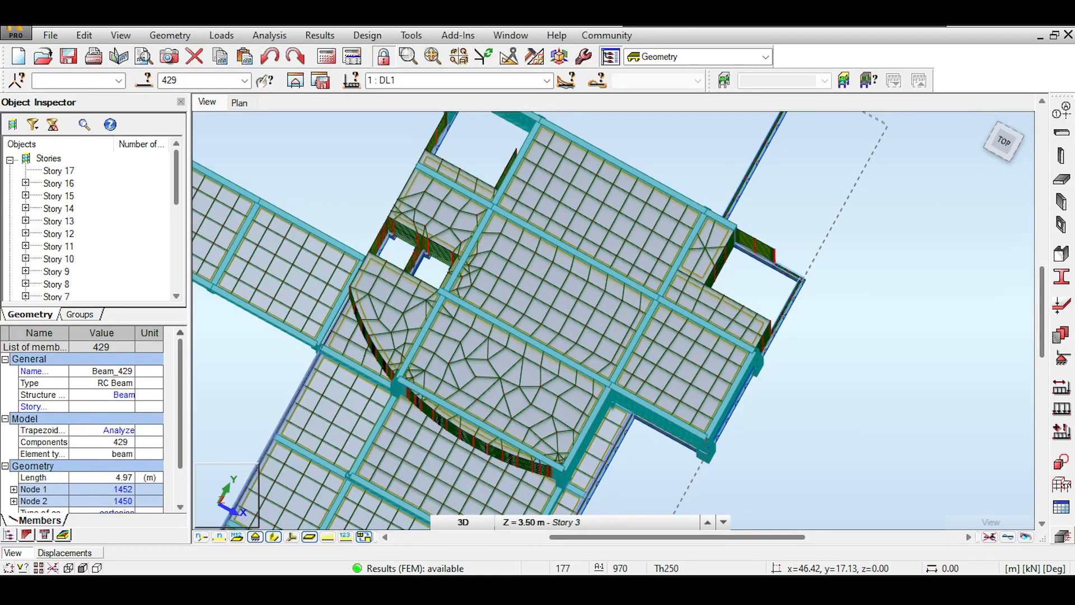
# Step: Inspect the tower and the adjoining oval building together from an oblique 3D view
pyautogui.keyDown('shift'); pyautogui.moveTo(812, 297); pyautogui.dragTo(878, 291, button='middle'); pyautogui.keyUp('shift')
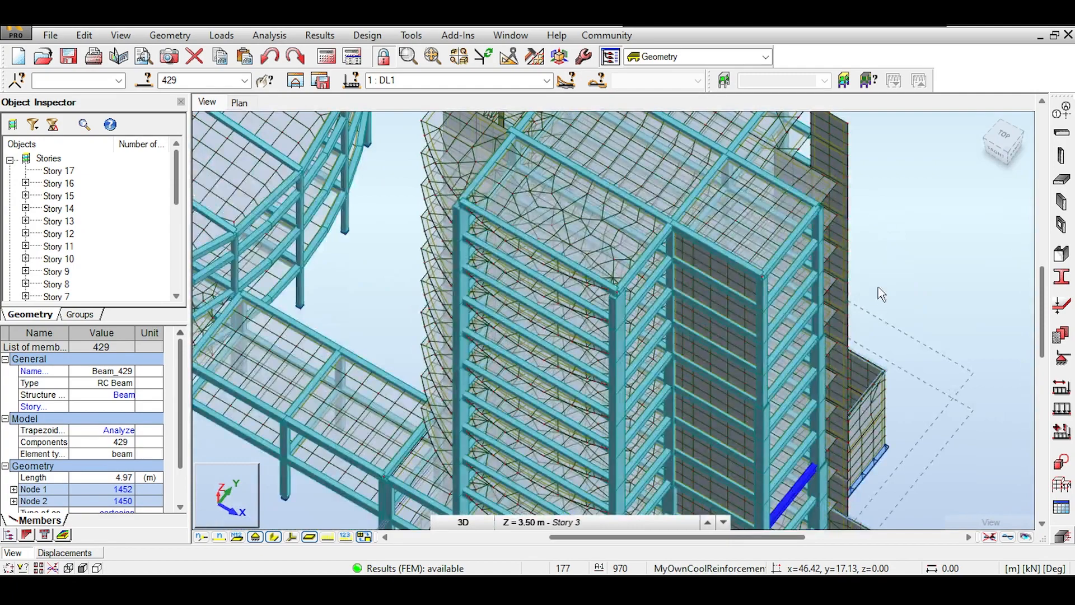
pyautogui.scroll(-3, 881, 294)
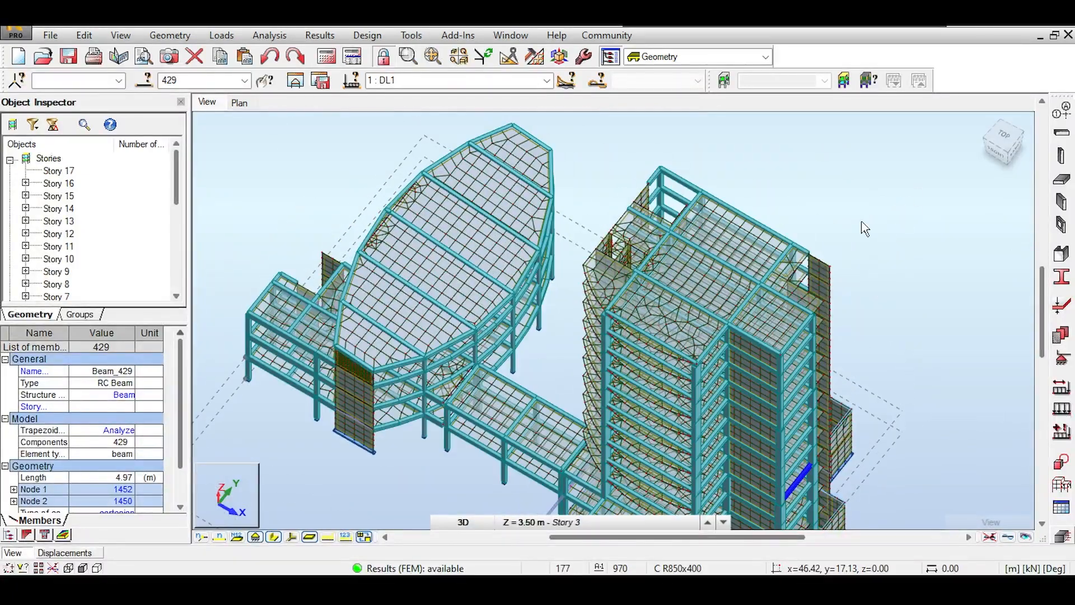
pyautogui.scroll(2, 865, 229)
pyautogui.scroll(1, 862, 224)
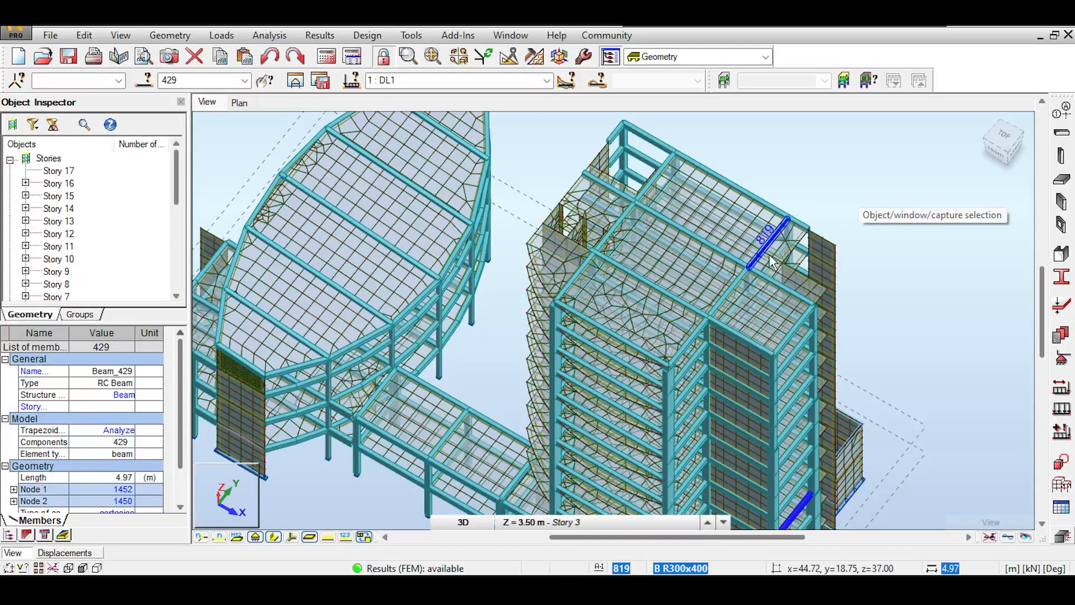
pyautogui.moveTo(844, 160); pyautogui.dragTo(726, 173, button='middle')
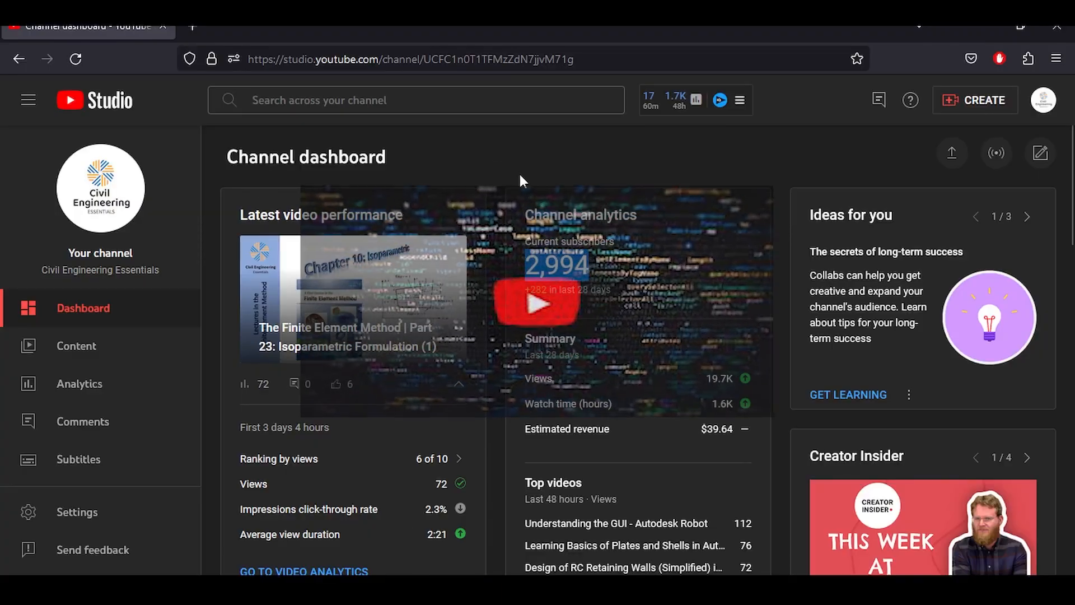
# Step: Switch to YouTube Studio and highlight the current subscribers figure on the channel dashboard
pyautogui.doubleClick(557, 263)
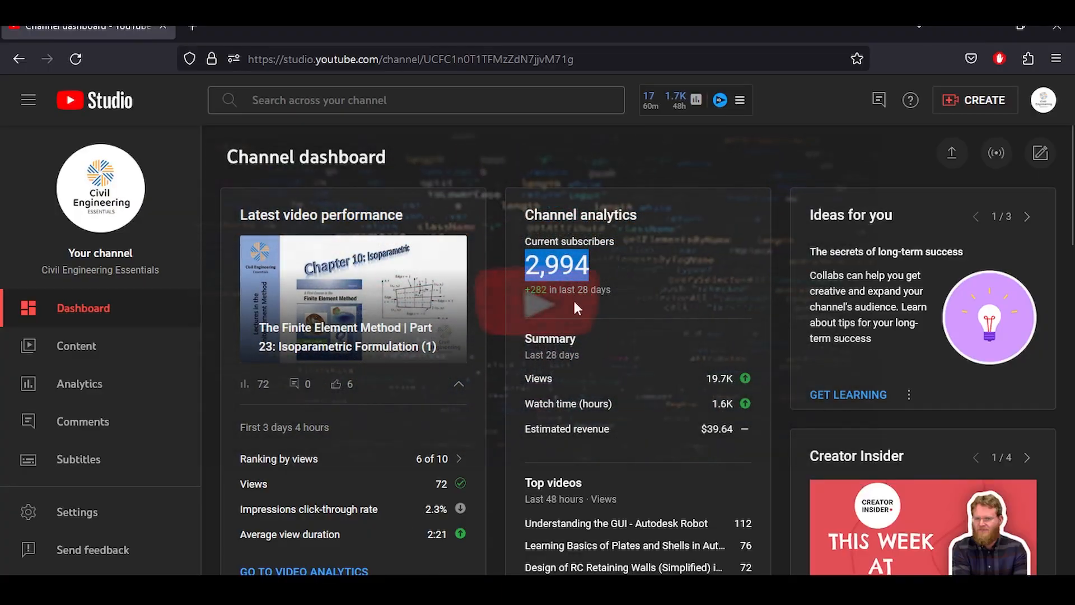